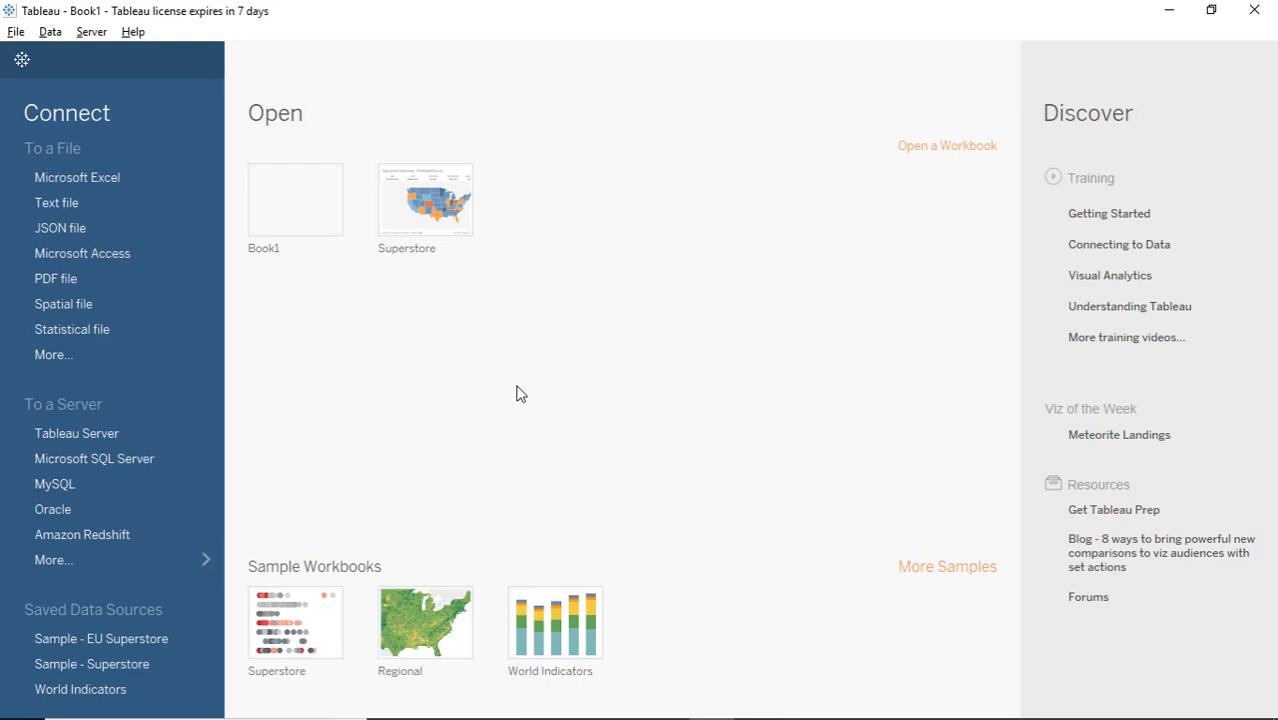
Switch to PowerPoint to view the Basics of Tableau I slide, and return to Tableau.
{"action": "key", "text": "alt+Tab"}
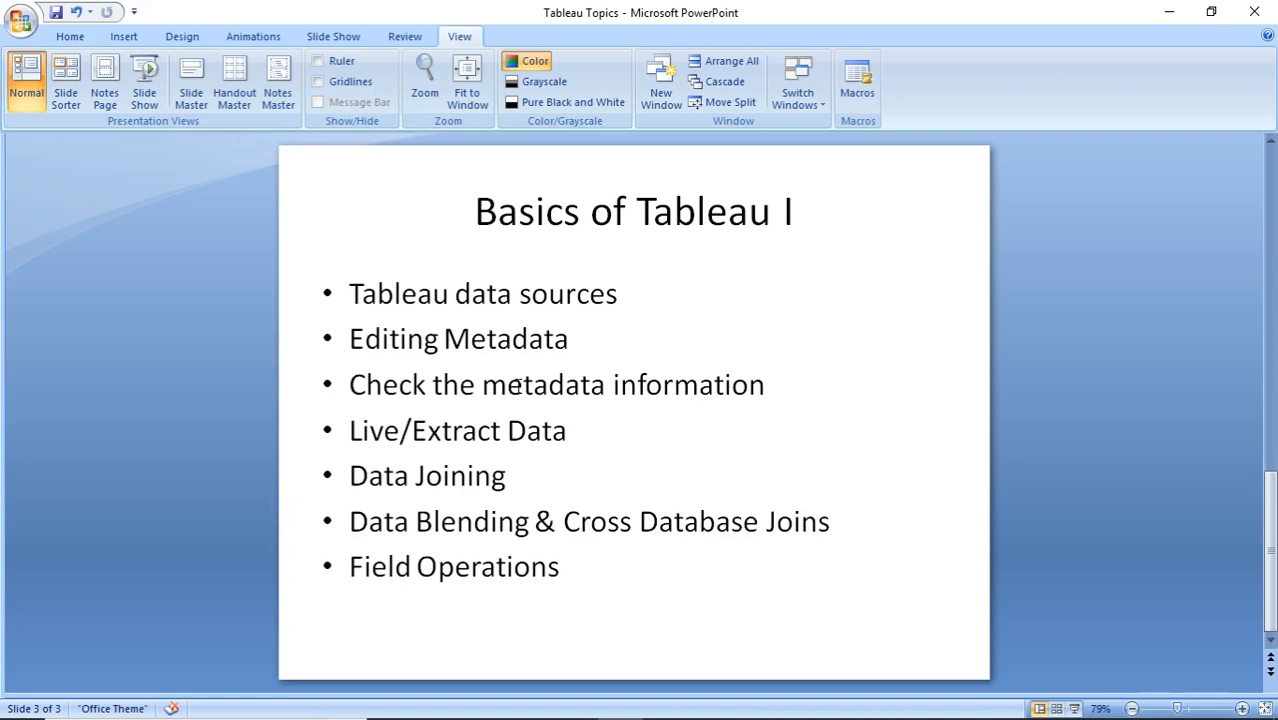
{"action": "key", "text": "alt+Tab"}
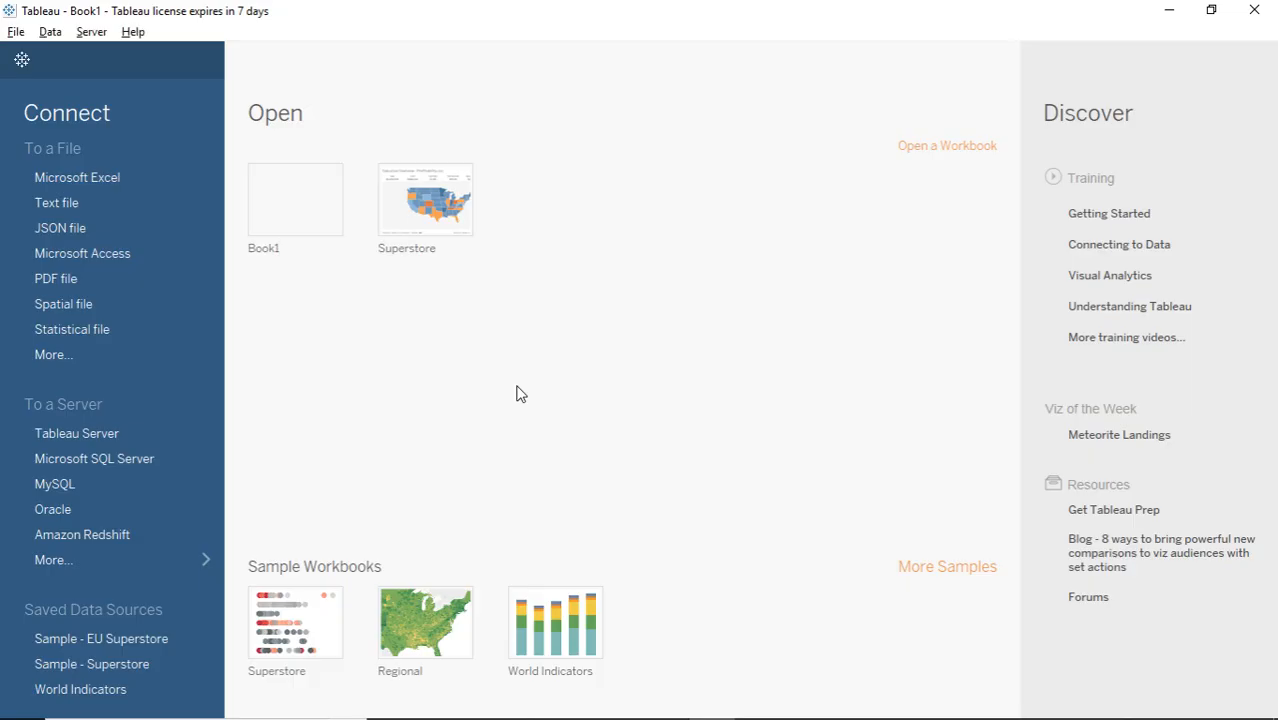
Connect to the Sample - Superstore Excel workbook and add its Orders sheet to the data source.
{"action": "left_click", "coordinate": [78, 182]}
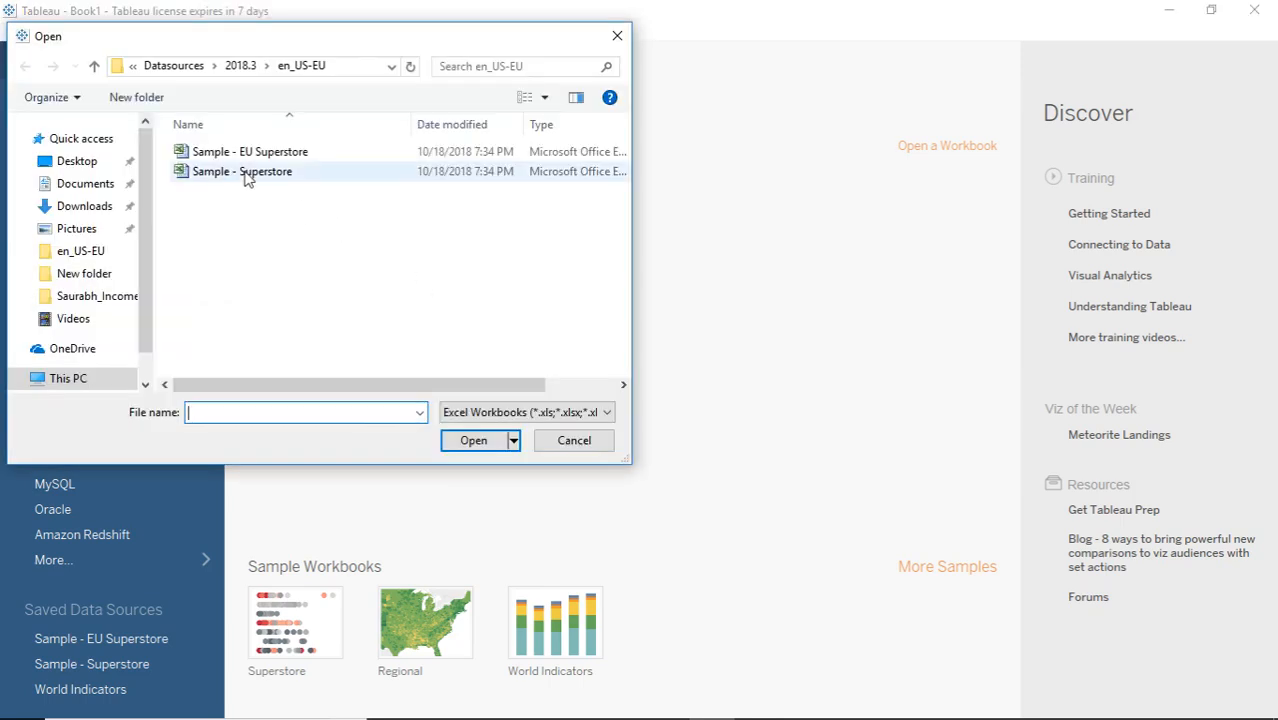
{"action": "double_click", "coordinate": [246, 175]}
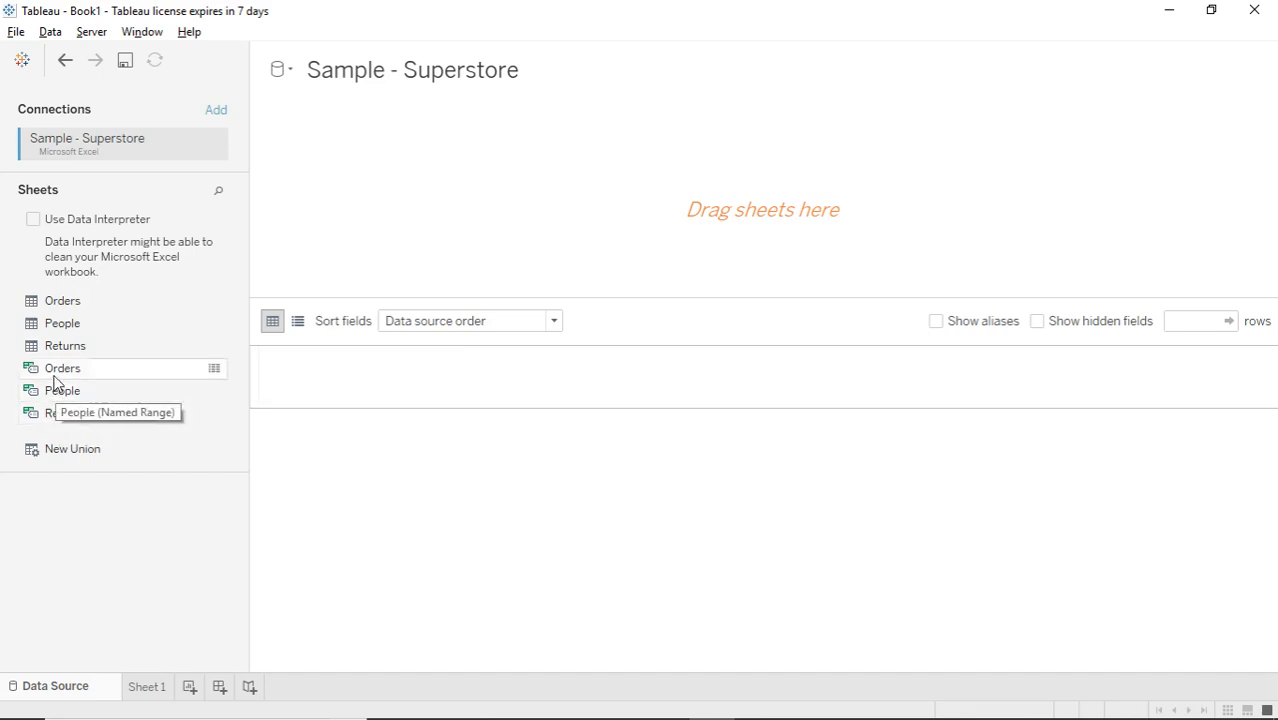
{"action": "left_click_drag", "start_coordinate": [68, 305], "coordinate": [545, 514]}
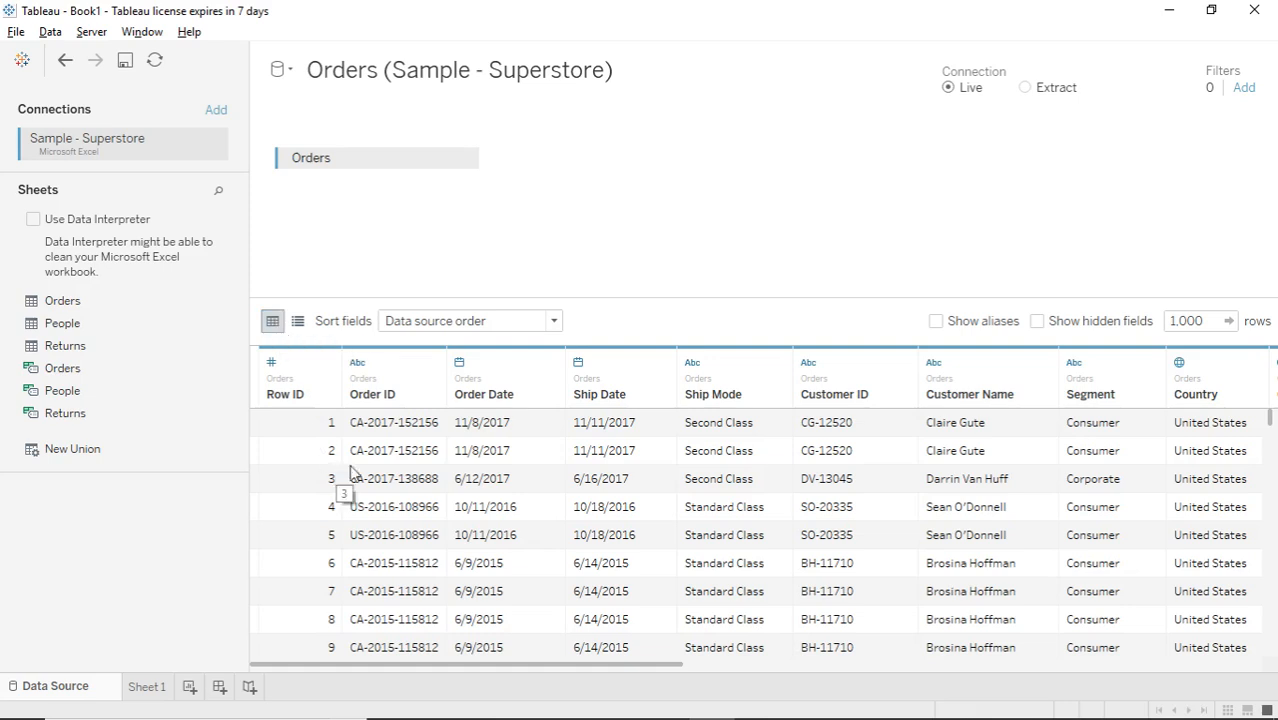
View the Orders fields as a metadata list and return to the data grid.
{"action": "left_click", "coordinate": [298, 321]}
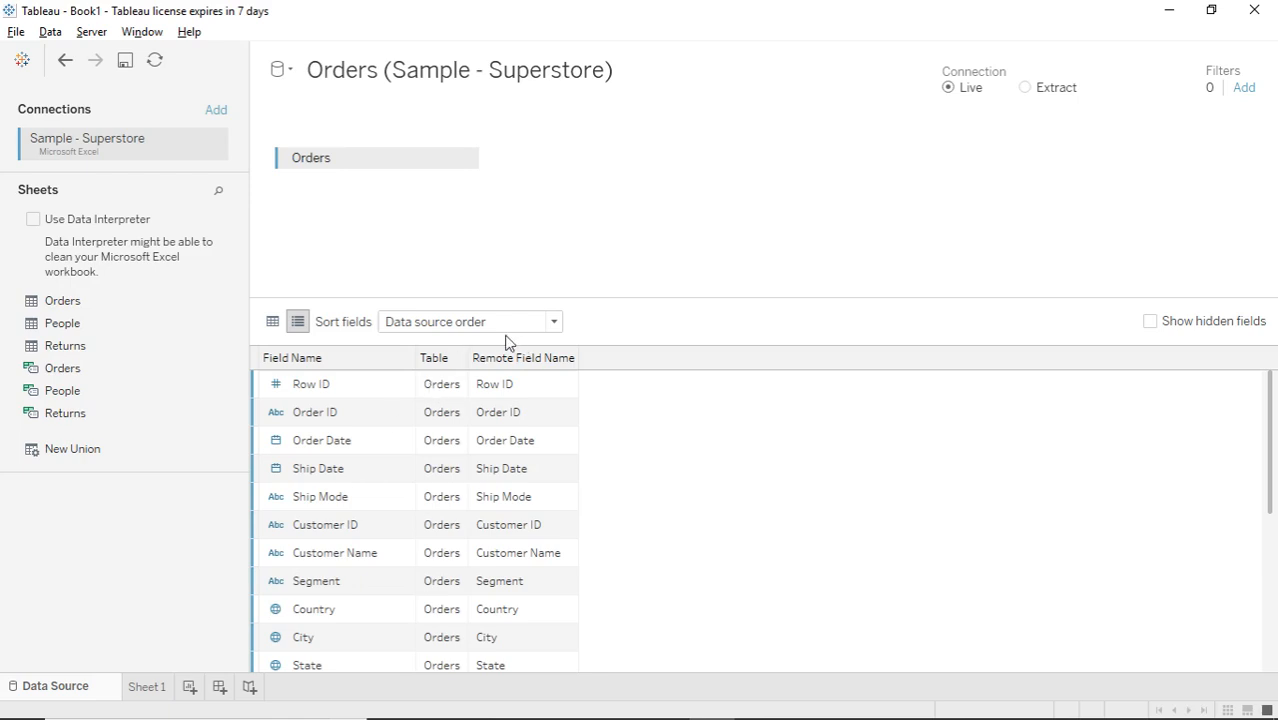
{"action": "left_click", "coordinate": [271, 321]}
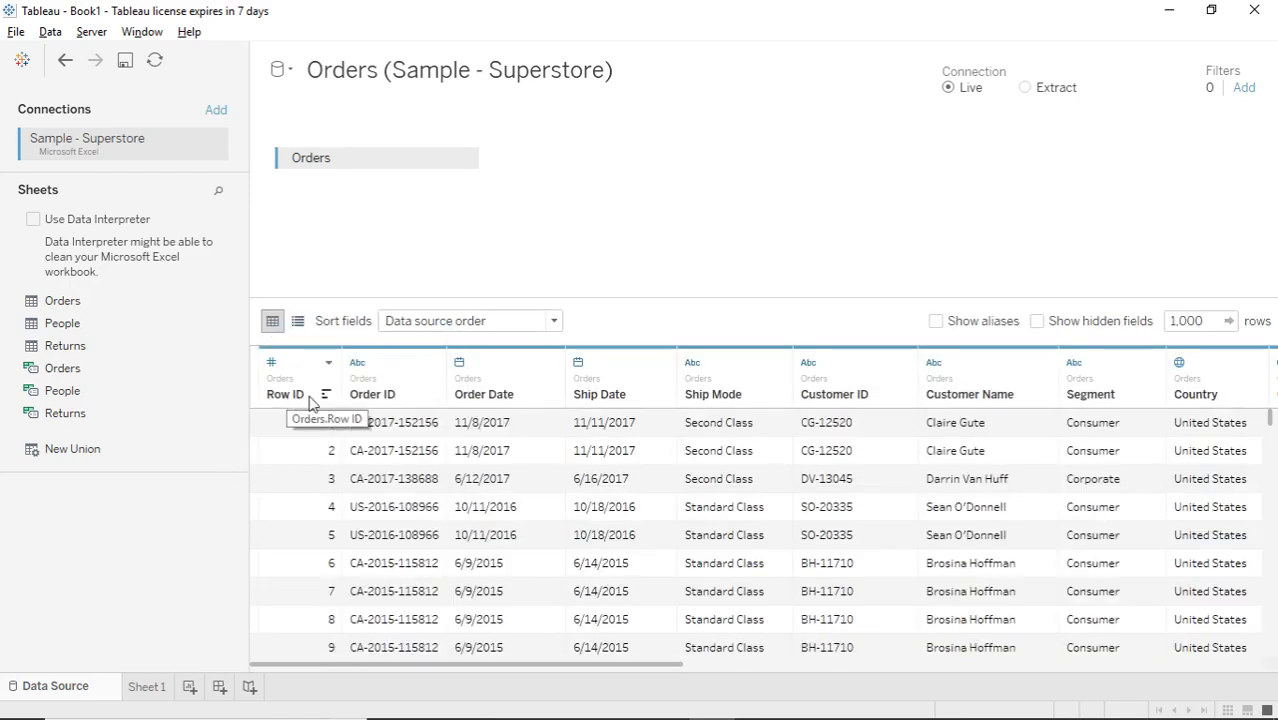
Sort the Orders fields A to Z ascending and restore the data source order.
{"action": "left_click", "coordinate": [551, 324]}
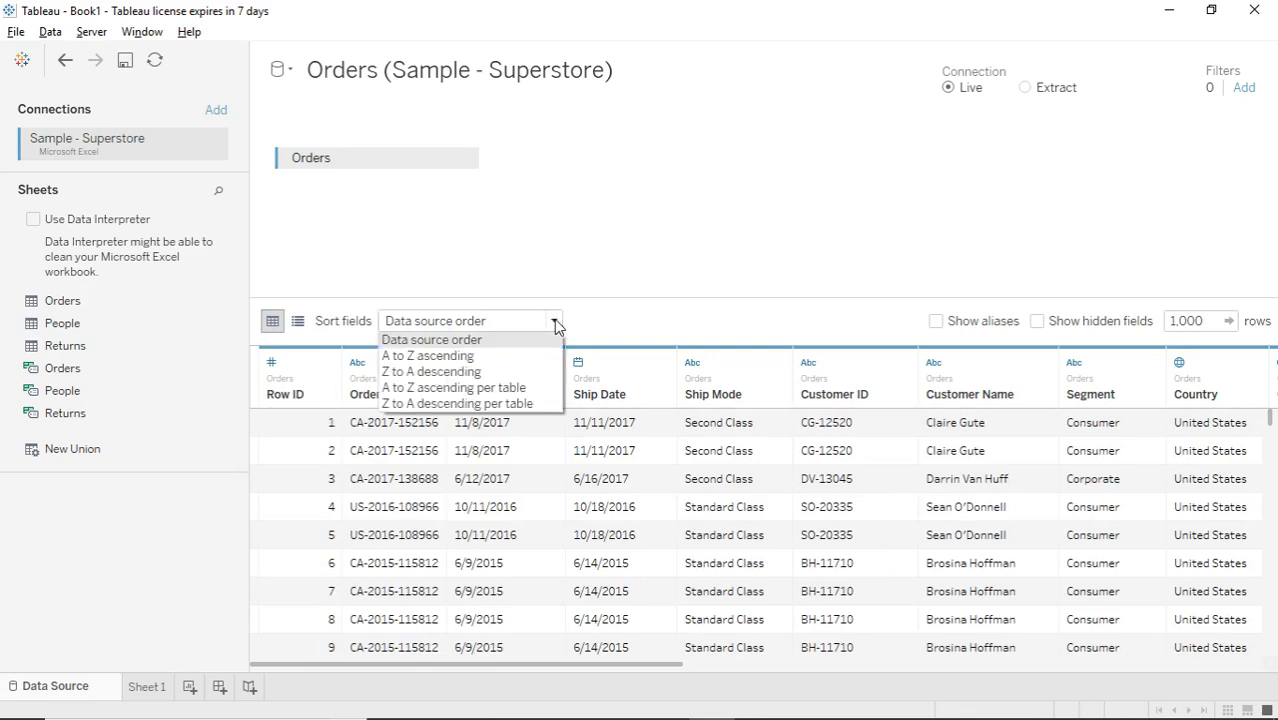
{"action": "left_click", "coordinate": [441, 357]}
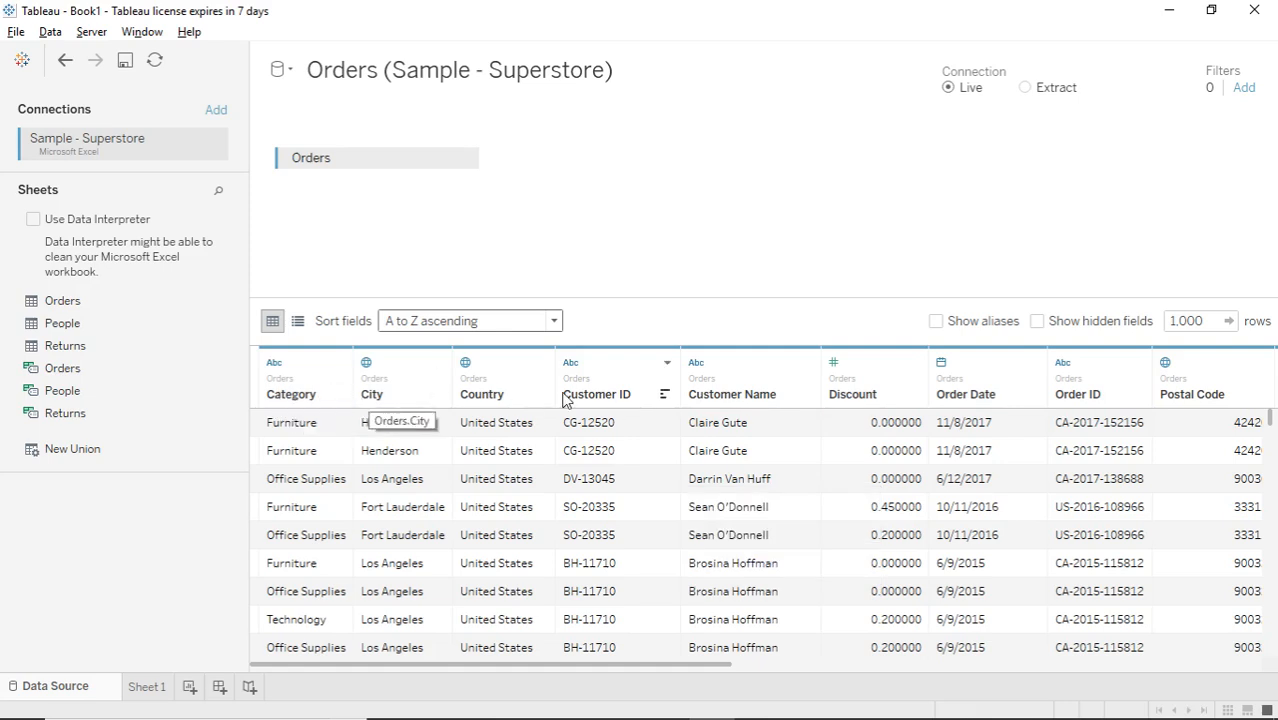
{"action": "left_click", "coordinate": [555, 322]}
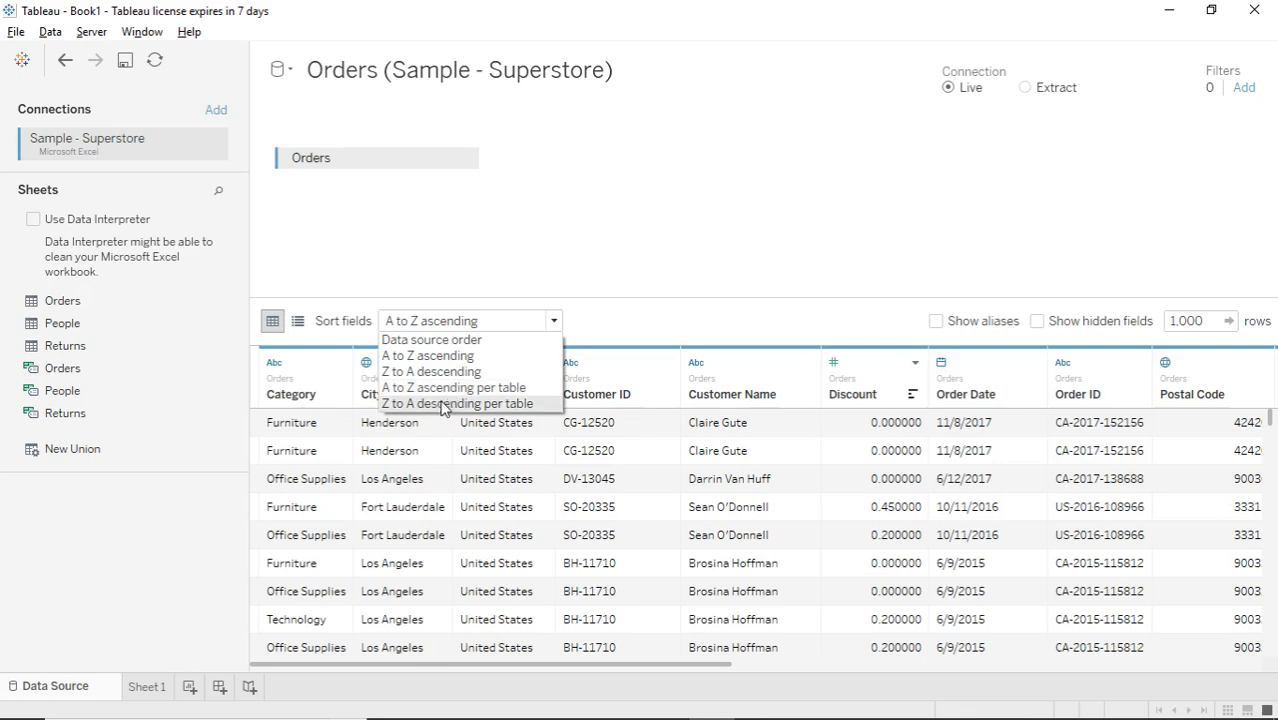
{"action": "left_click", "coordinate": [432, 341]}
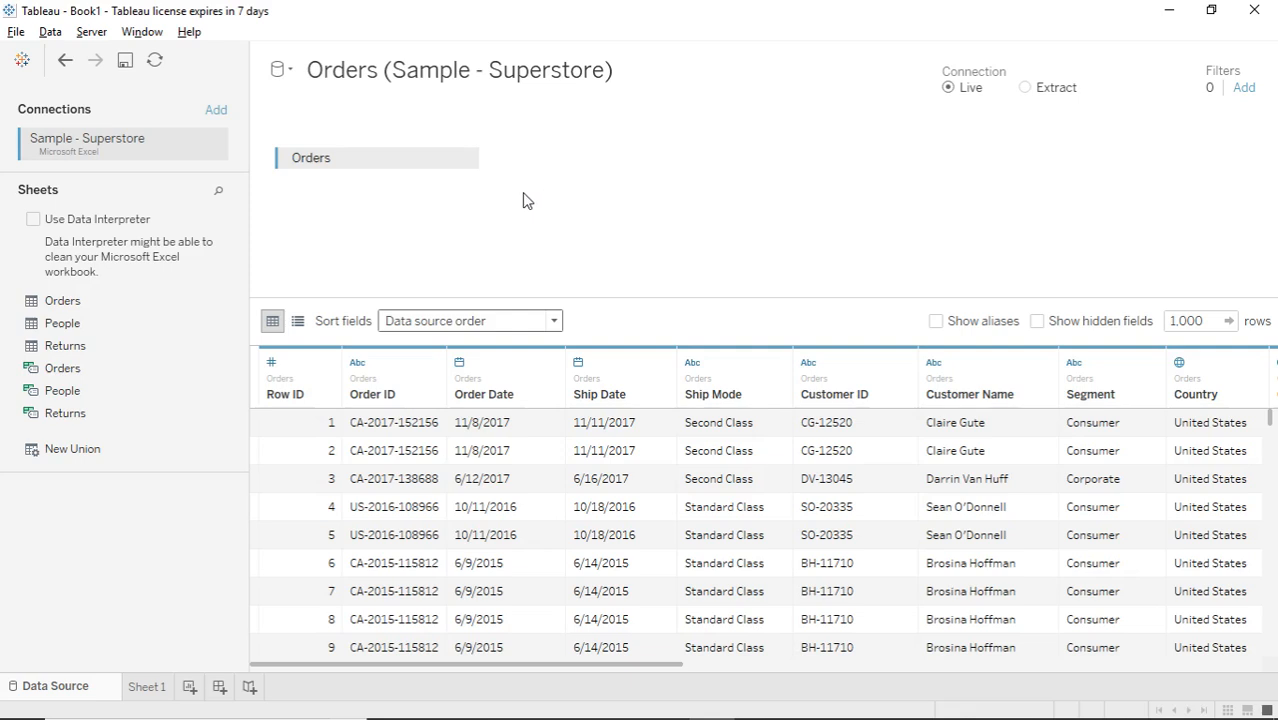
Change the data type of the Row ID field to String.
{"action": "left_click", "coordinate": [329, 364]}
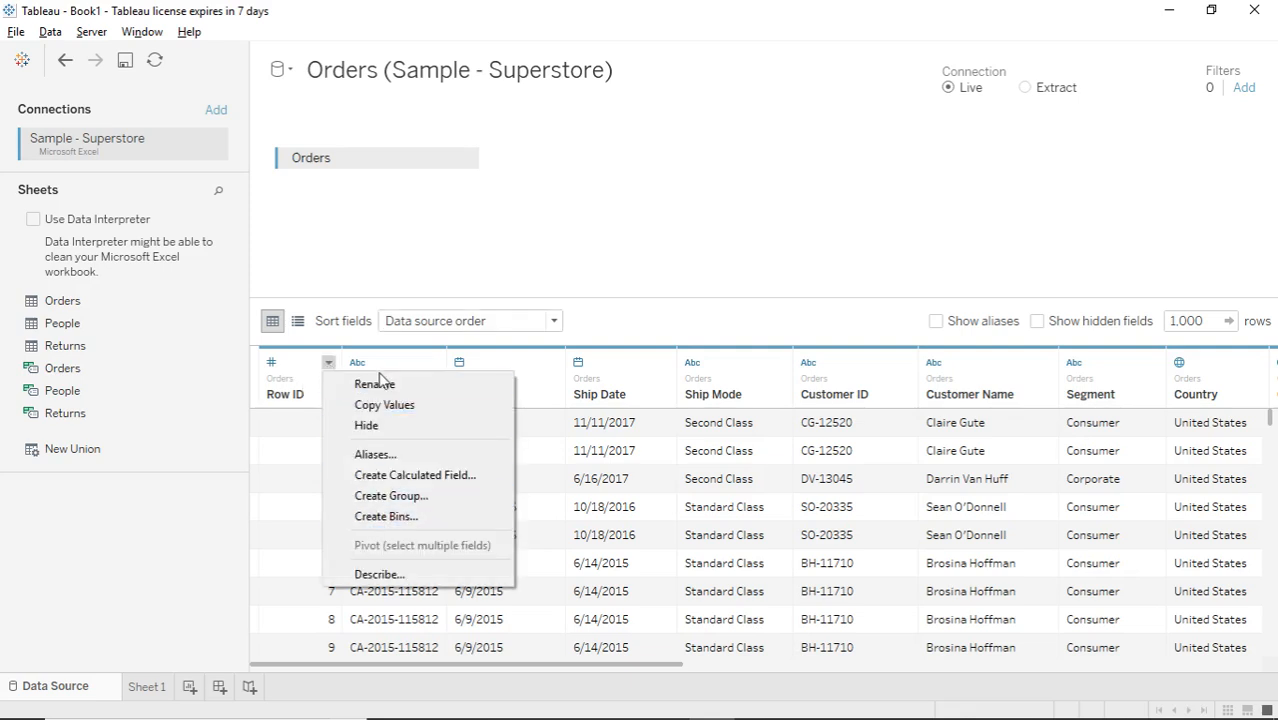
{"action": "left_click", "coordinate": [641, 266]}
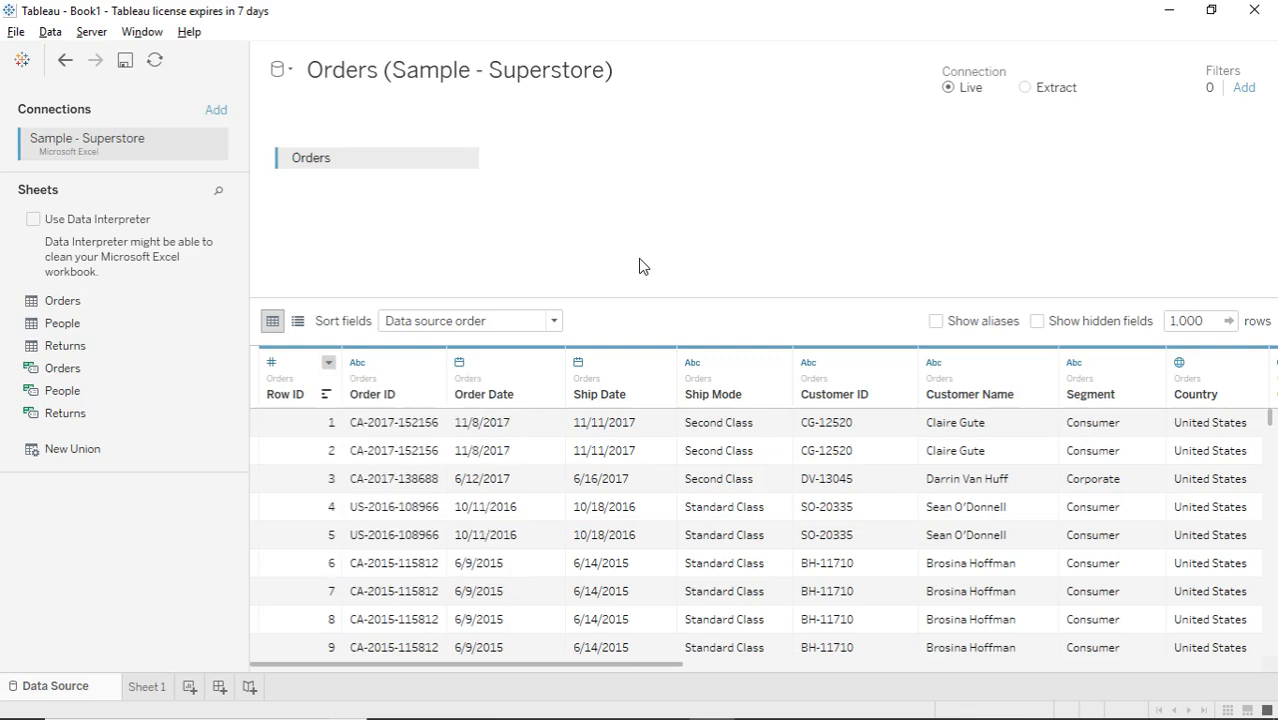
{"action": "left_click", "coordinate": [273, 364]}
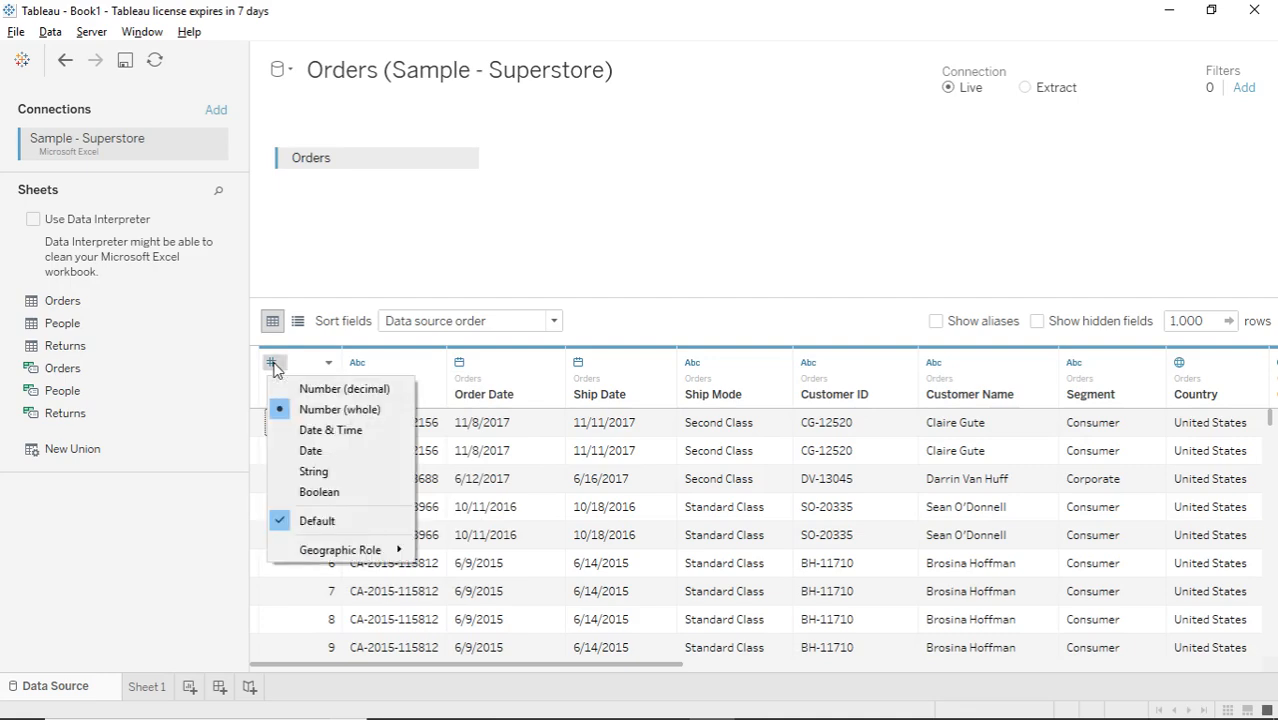
{"action": "left_click", "coordinate": [313, 472]}
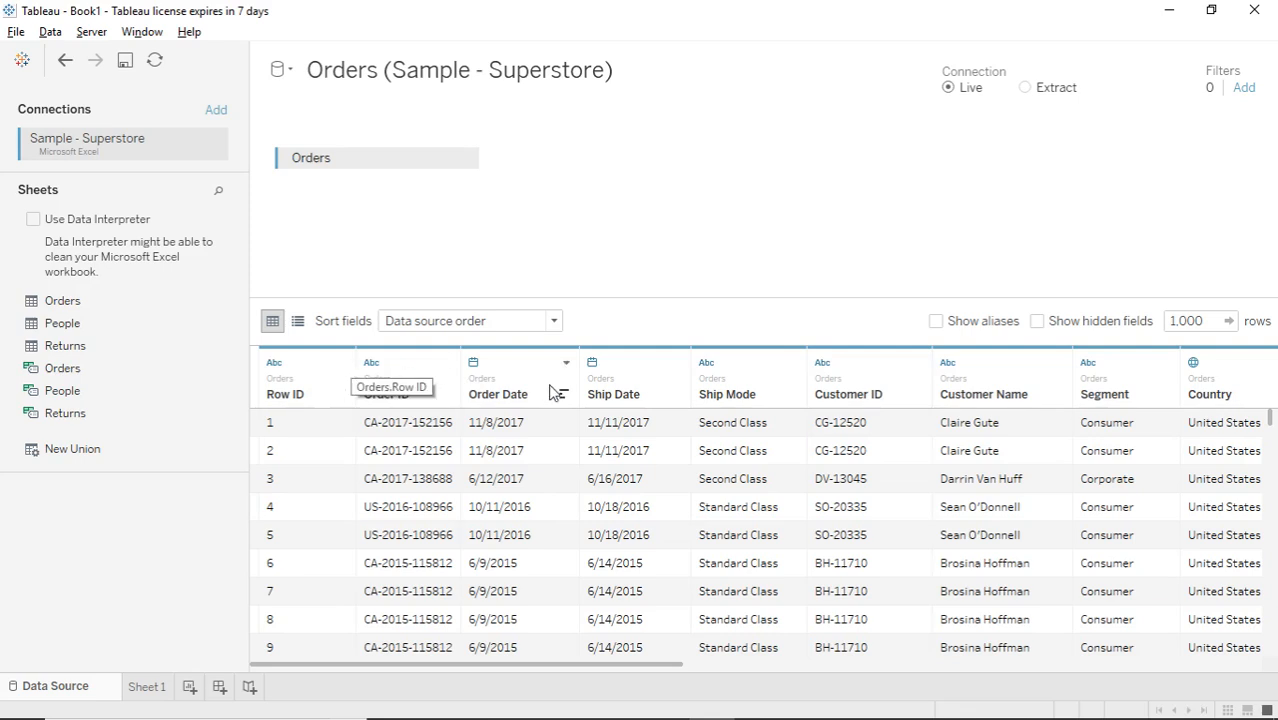
{"action": "left_click", "coordinate": [343, 364]}
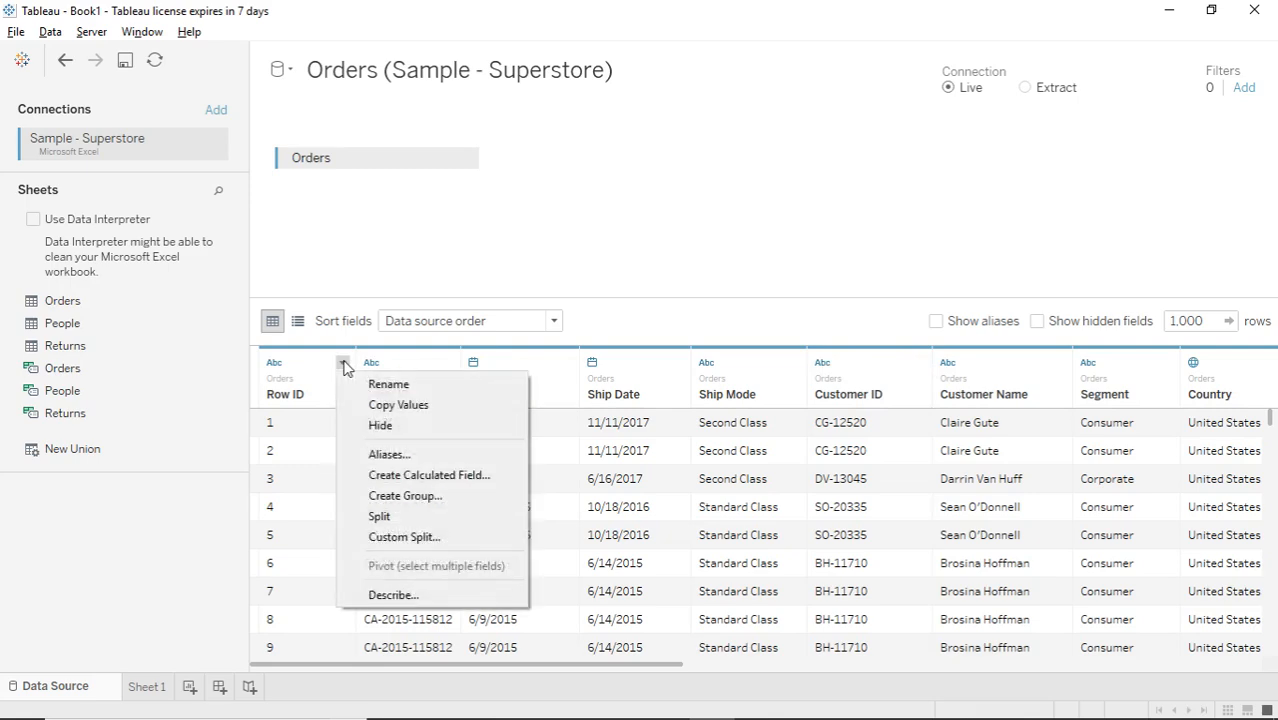
{"action": "left_click", "coordinate": [390, 385]}
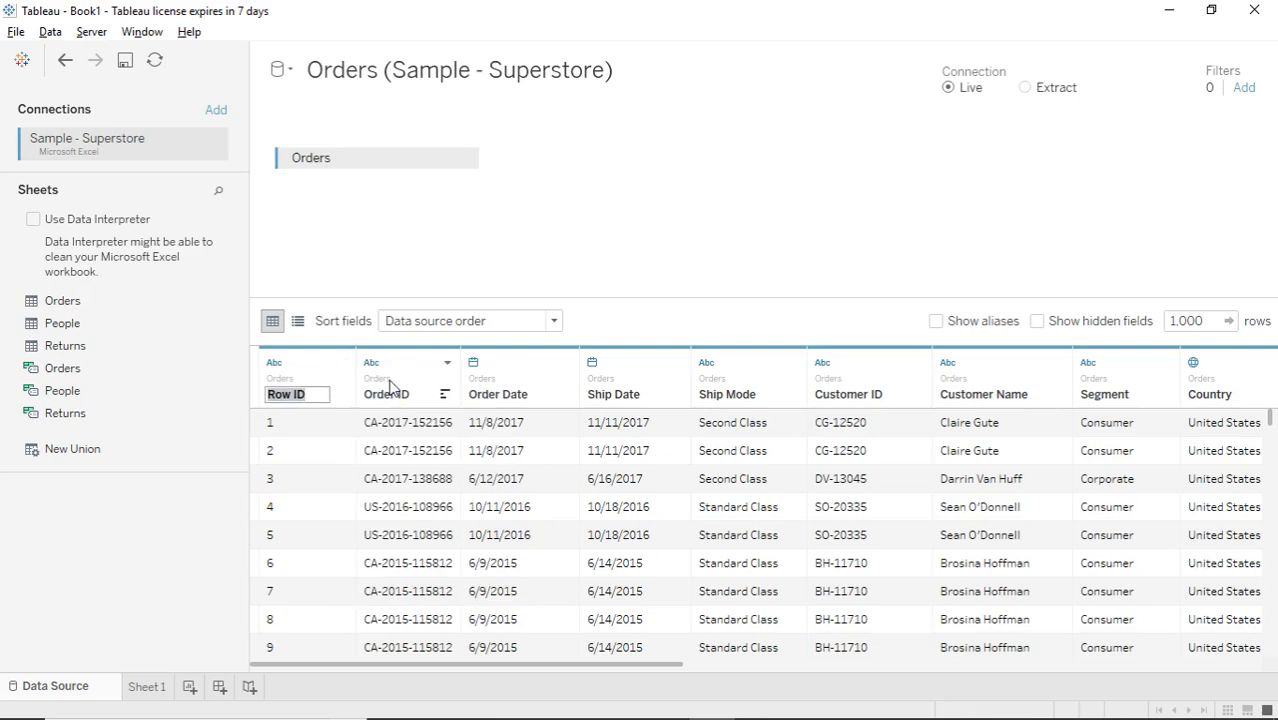
{"action": "left_click", "coordinate": [320, 373]}
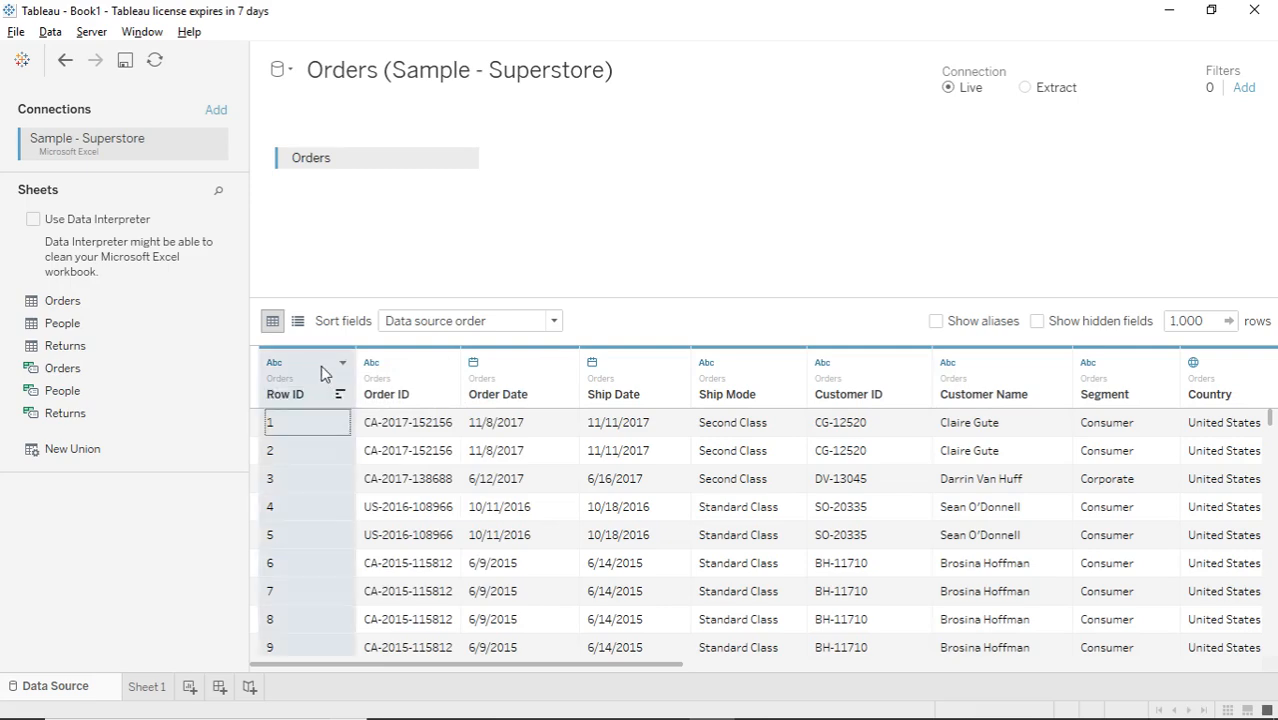
Copy the values of the Row ID, Order ID and Order Date columns together.
{"action": "left_click", "coordinate": [342, 363]}
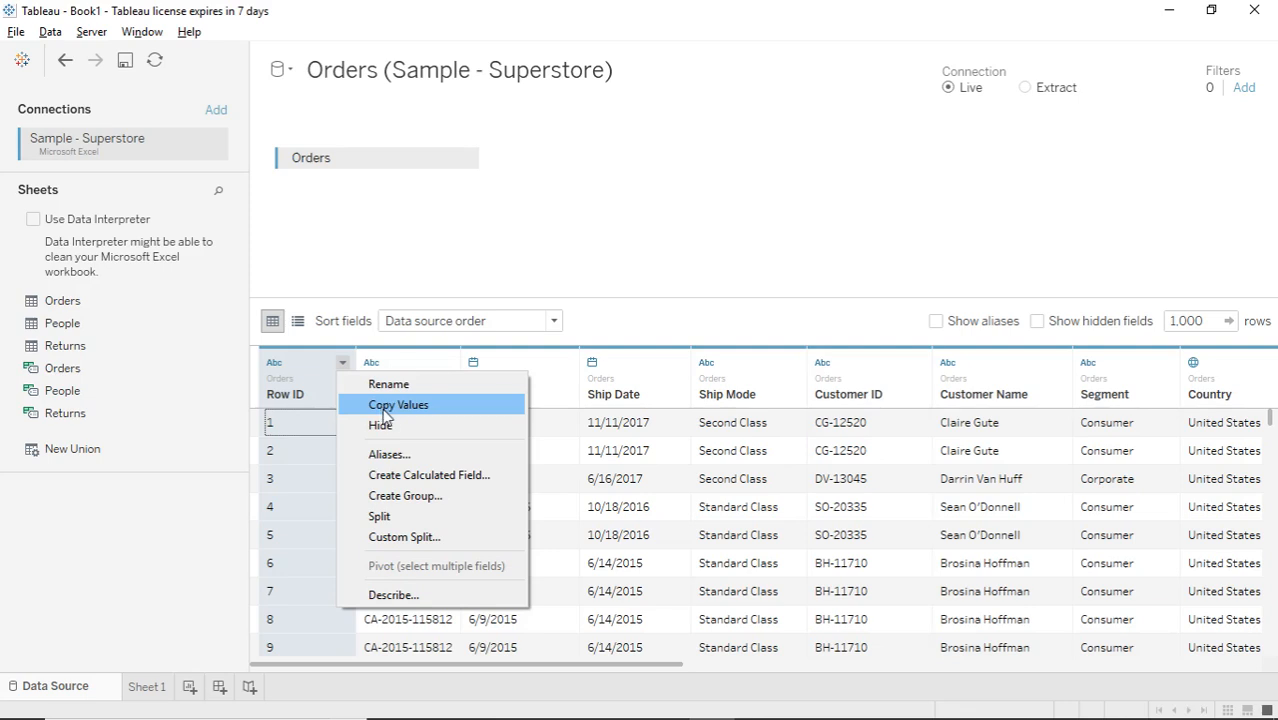
{"action": "left_click", "coordinate": [313, 370]}
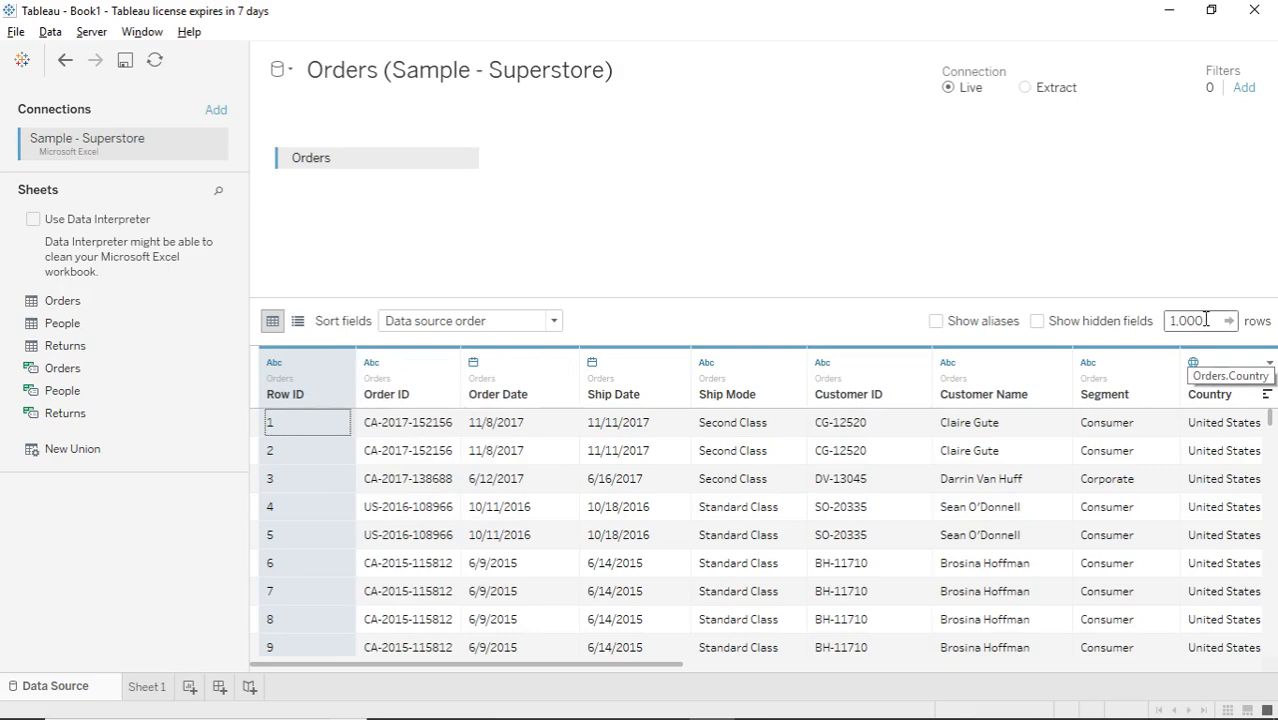
{"action": "left_click", "coordinate": [418, 368]}
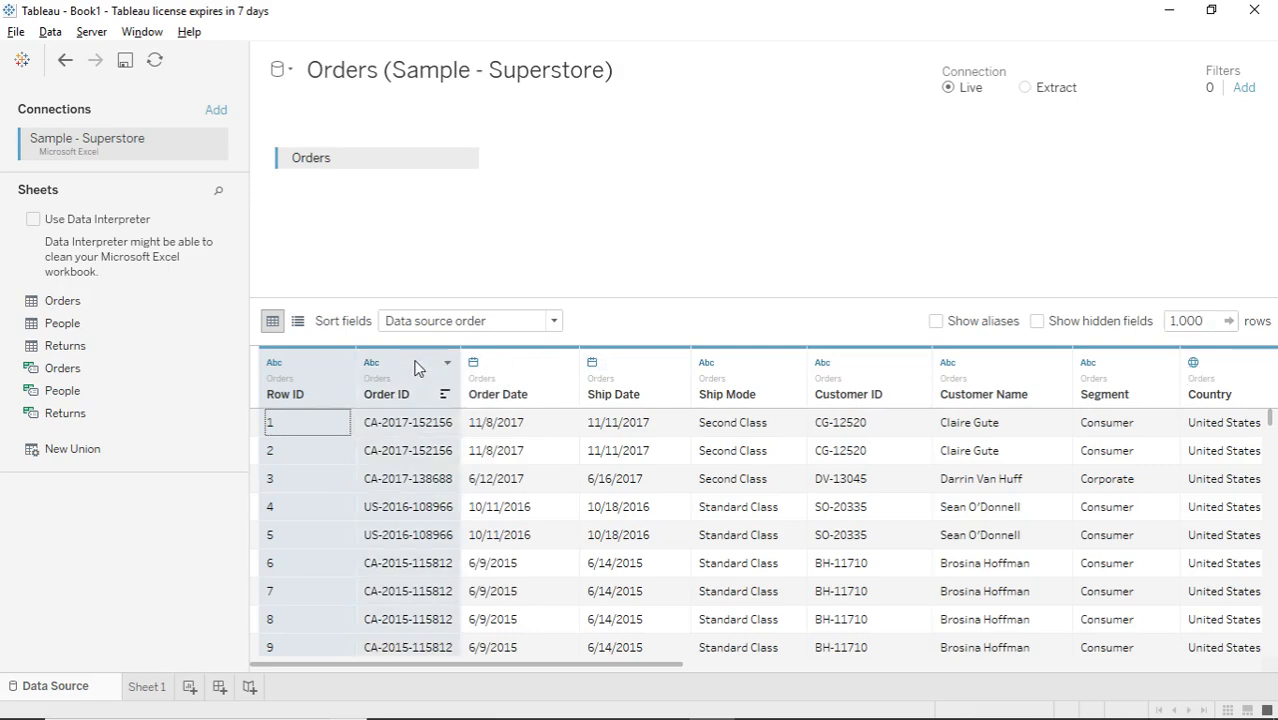
{"action": "left_click", "coordinate": [536, 379], "text": "ctrl"}
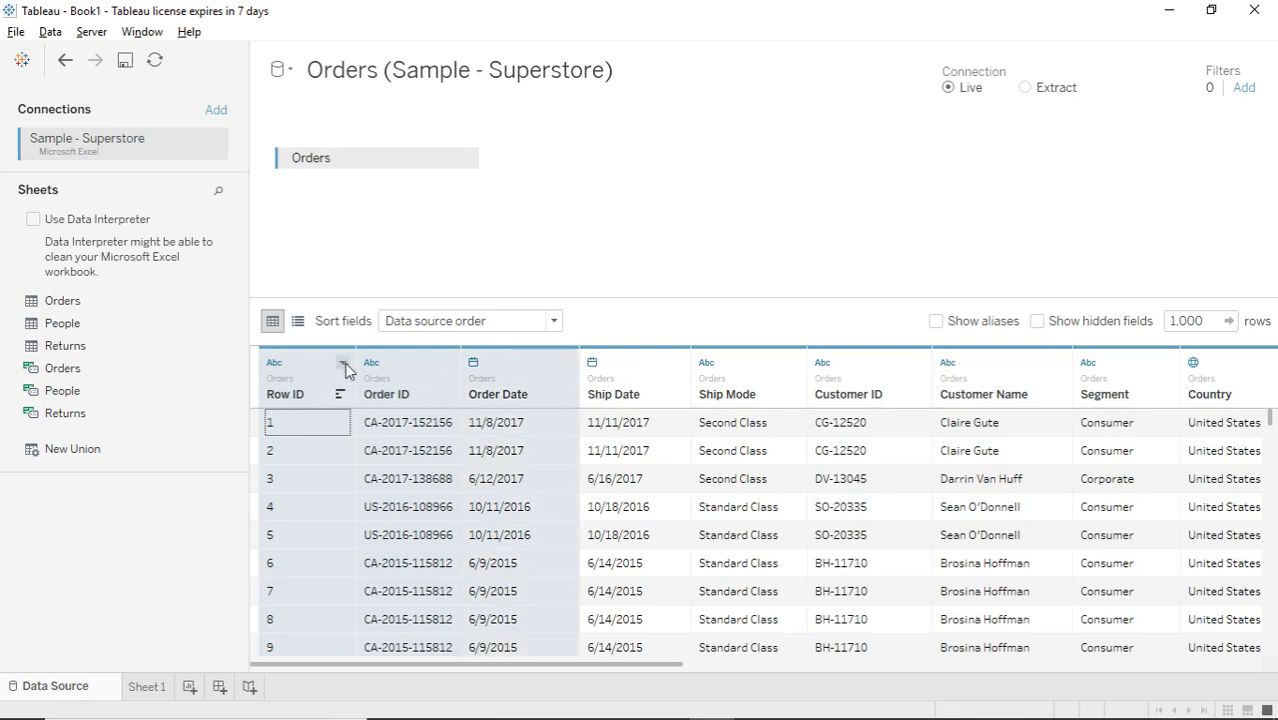
{"action": "left_click", "coordinate": [344, 366]}
{"action": "left_click", "coordinate": [415, 410]}
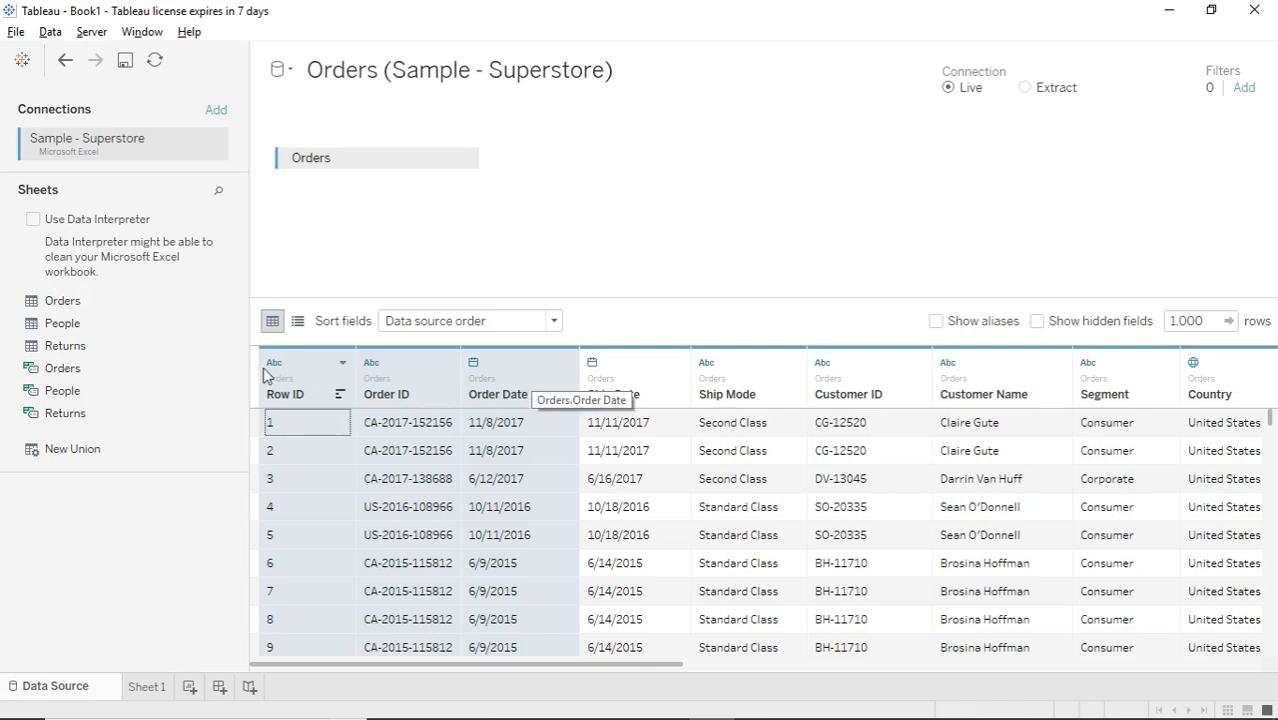
{"action": "left_click", "coordinate": [341, 364]}
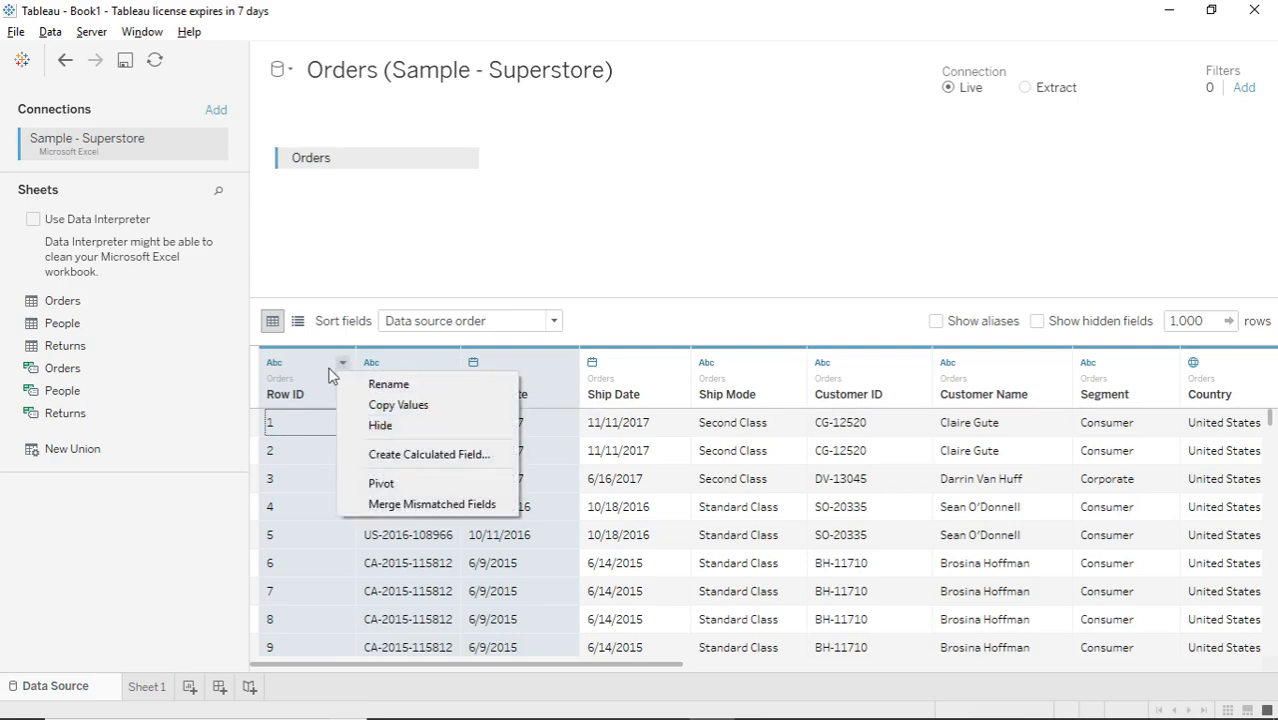
{"action": "left_click", "coordinate": [330, 372]}
{"action": "left_click", "coordinate": [388, 366]}
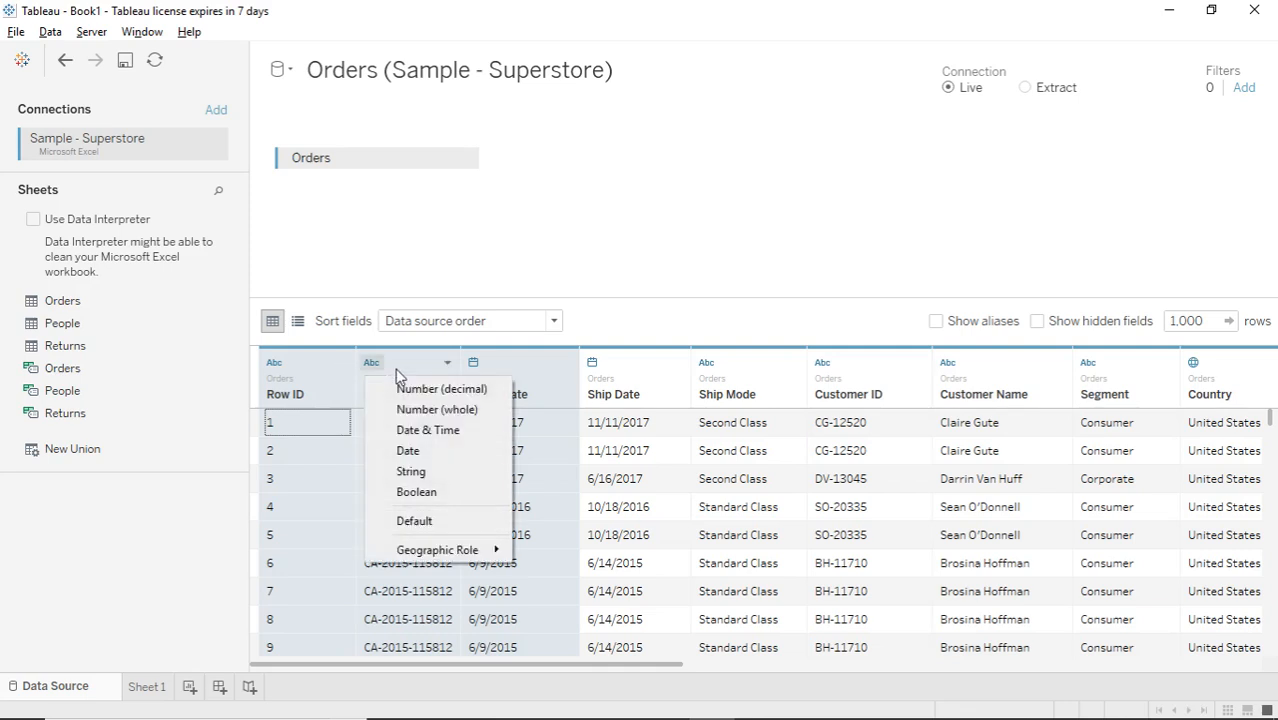
{"action": "left_click", "coordinate": [631, 377]}
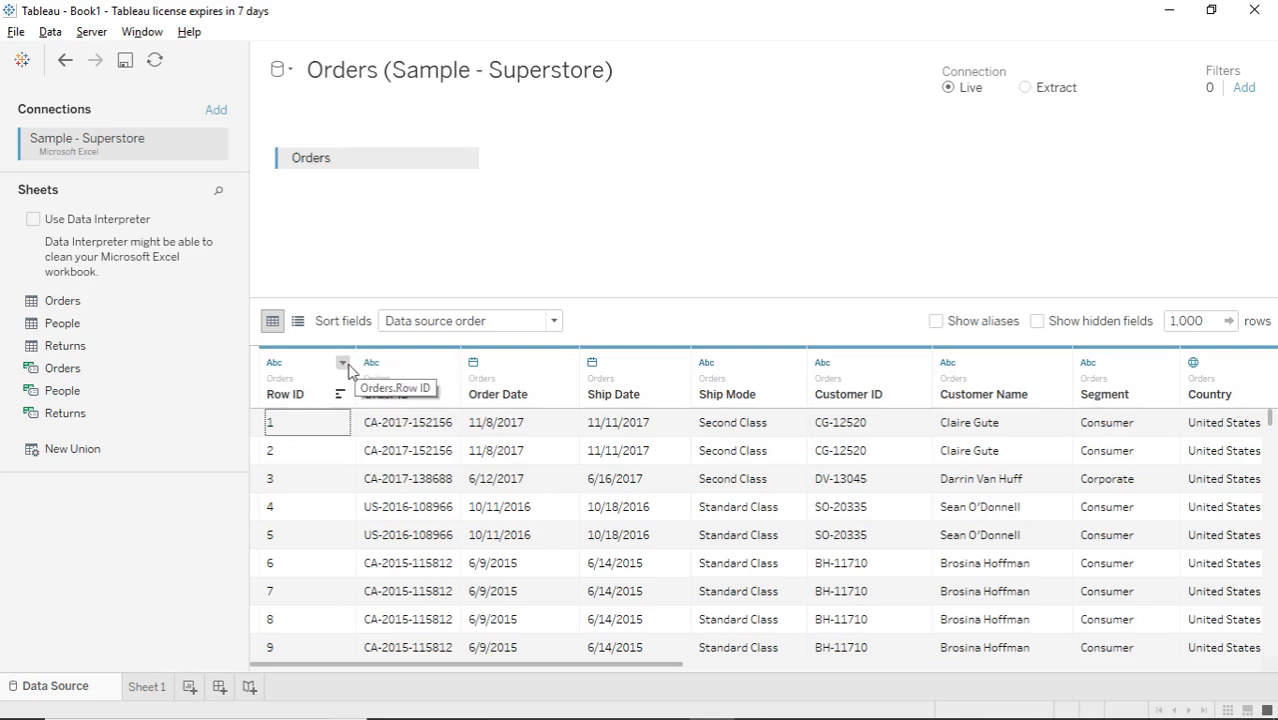
{"action": "left_click", "coordinate": [344, 366]}
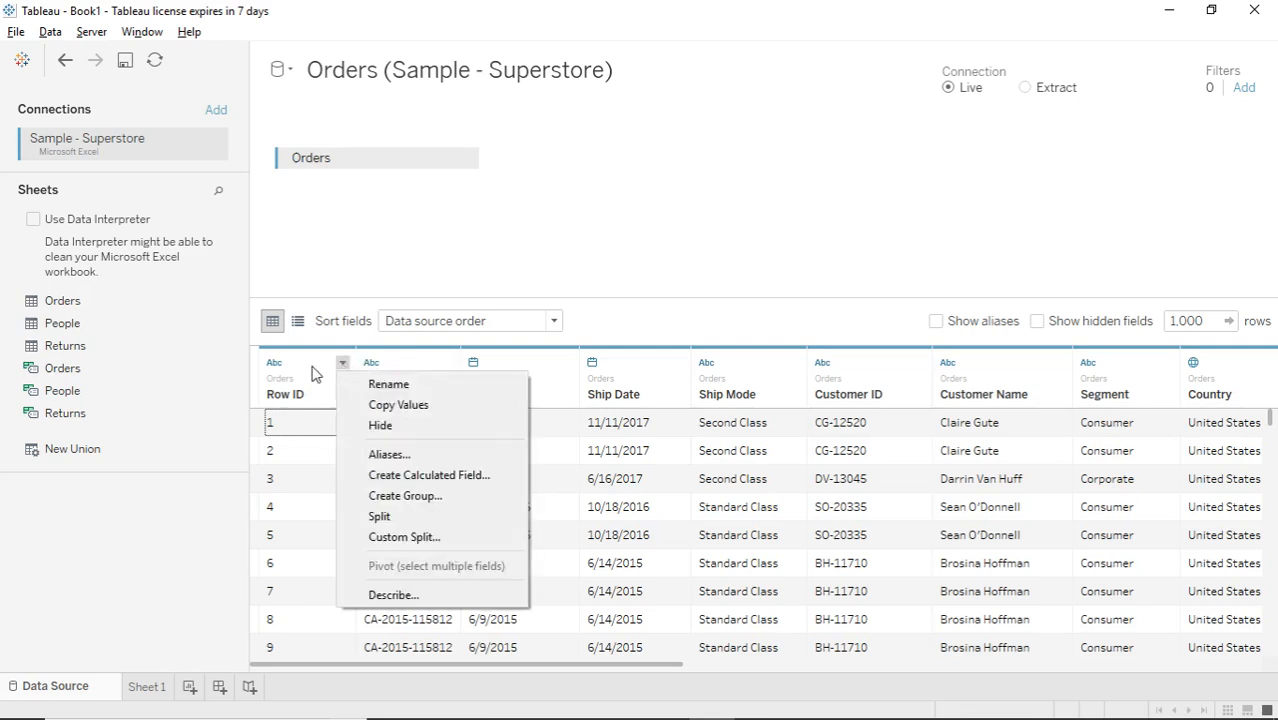
{"action": "left_click", "coordinate": [313, 373]}
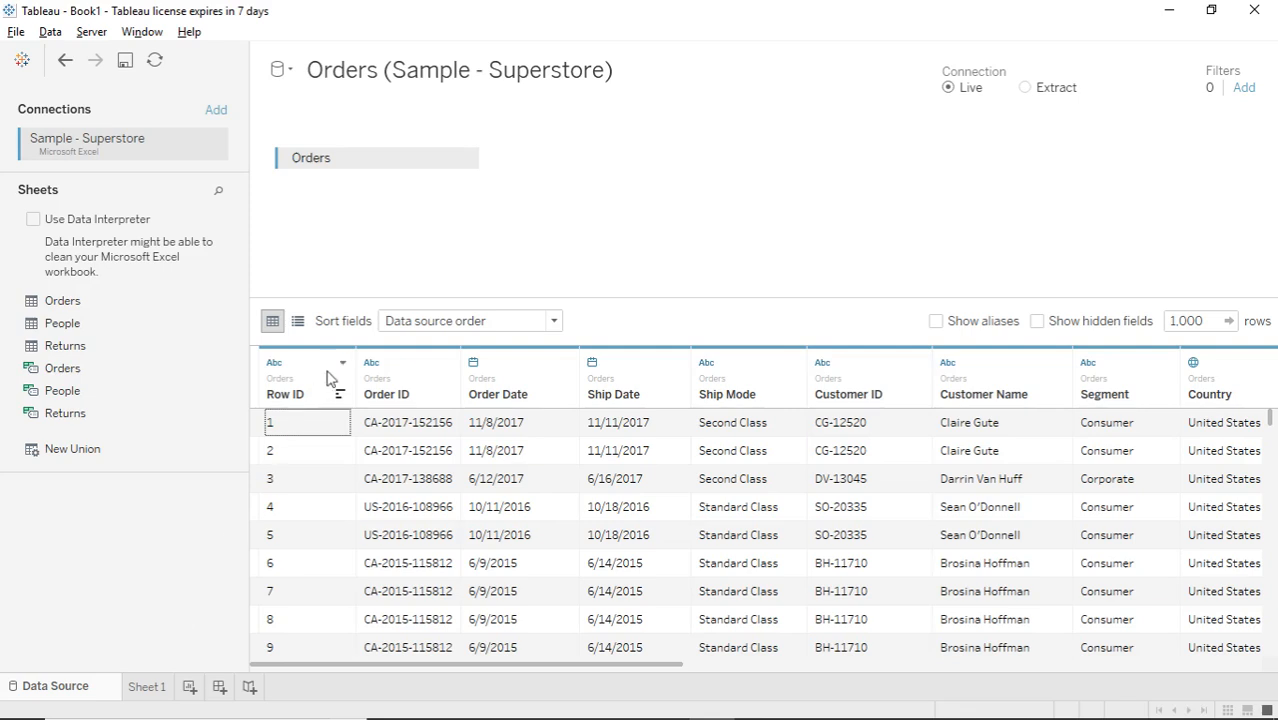
Hide the Row ID field in the Orders table.
{"action": "left_click", "coordinate": [343, 364]}
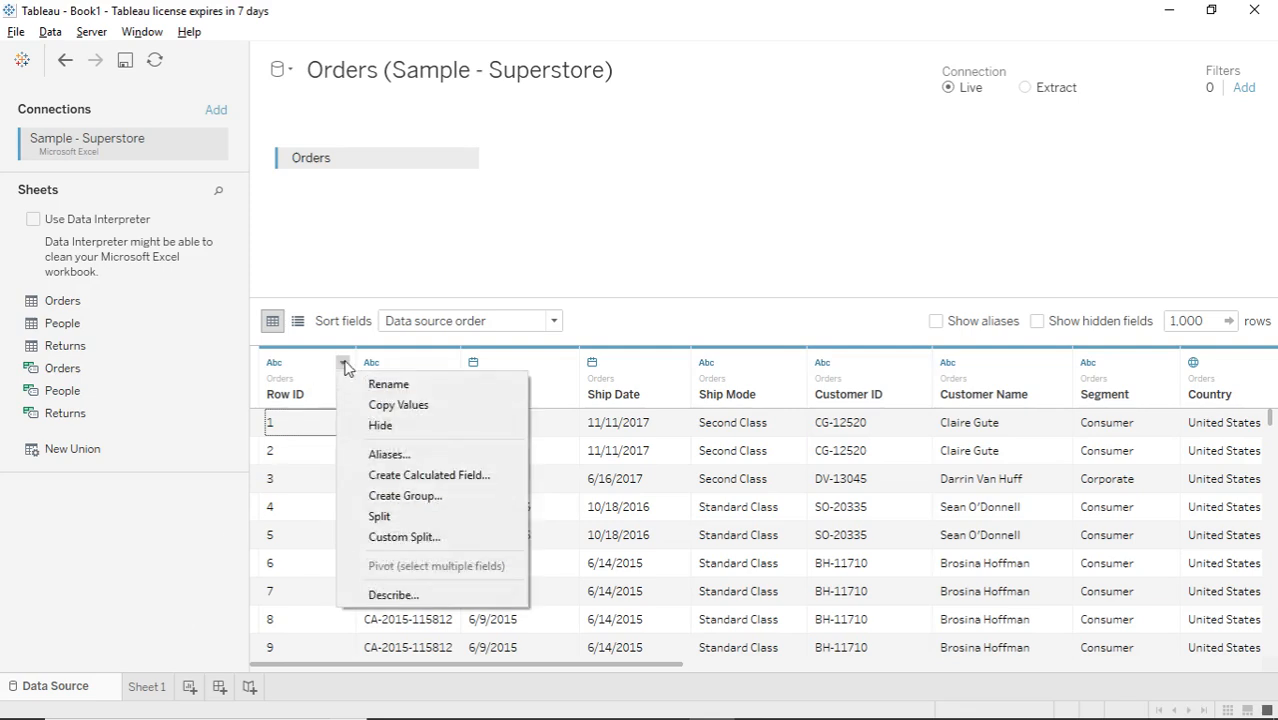
{"action": "left_click", "coordinate": [384, 426]}
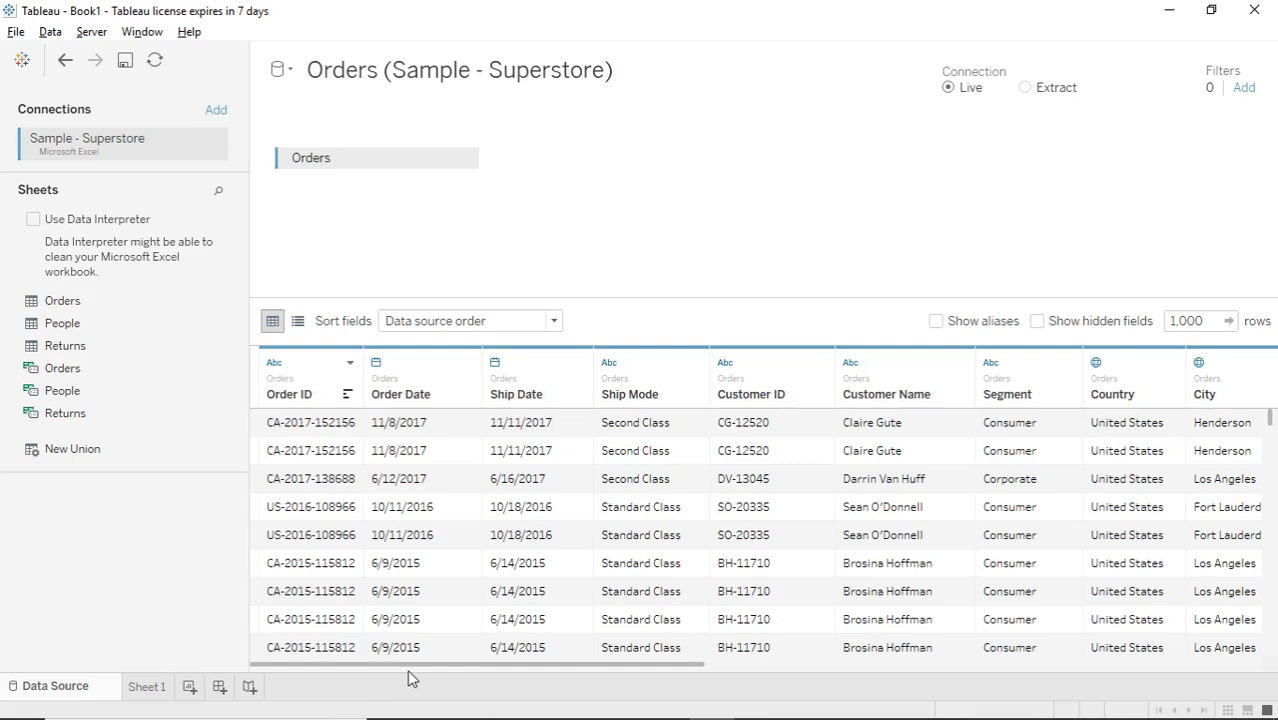
Turn on Show hidden fields for the Orders table and unhide the Row ID field.
{"action": "left_click_drag", "start_coordinate": [450, 664], "coordinate": [1172, 676]}
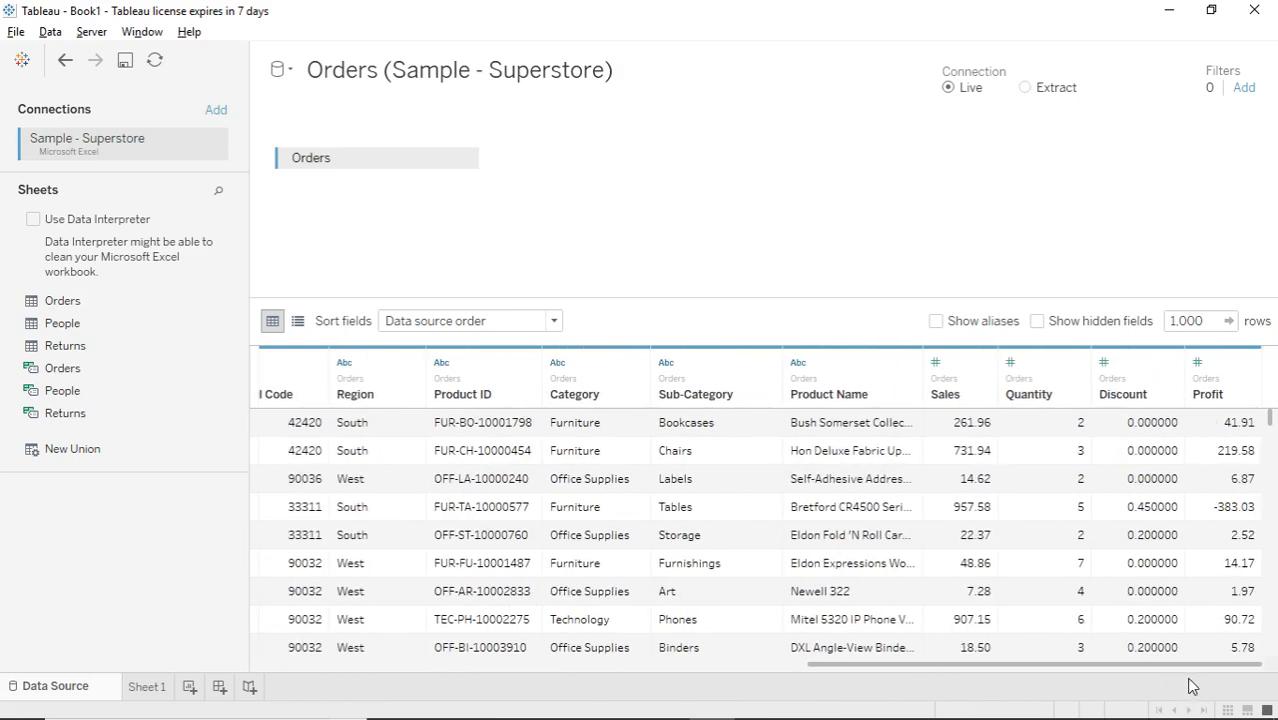
{"action": "left_click", "coordinate": [1037, 321]}
{"action": "left_click_drag", "start_coordinate": [1181, 660], "coordinate": [336, 650]}
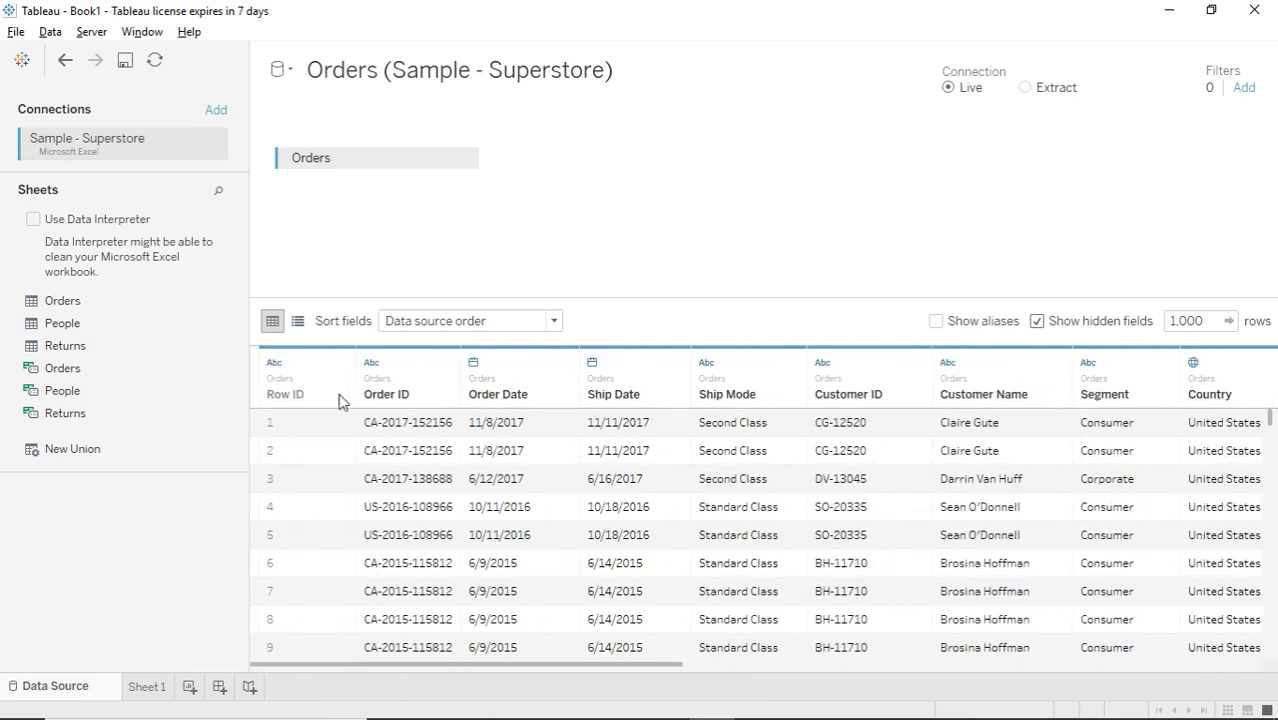
{"action": "left_click", "coordinate": [342, 362]}
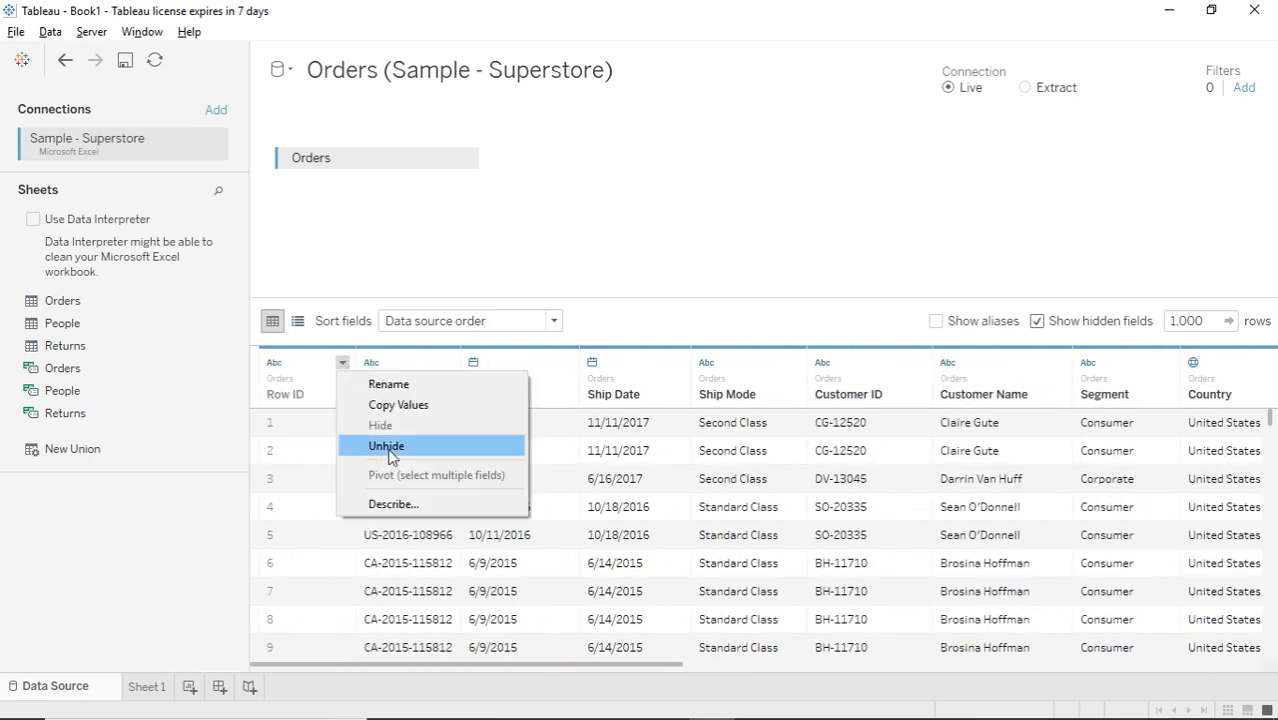
{"action": "left_click", "coordinate": [356, 446]}
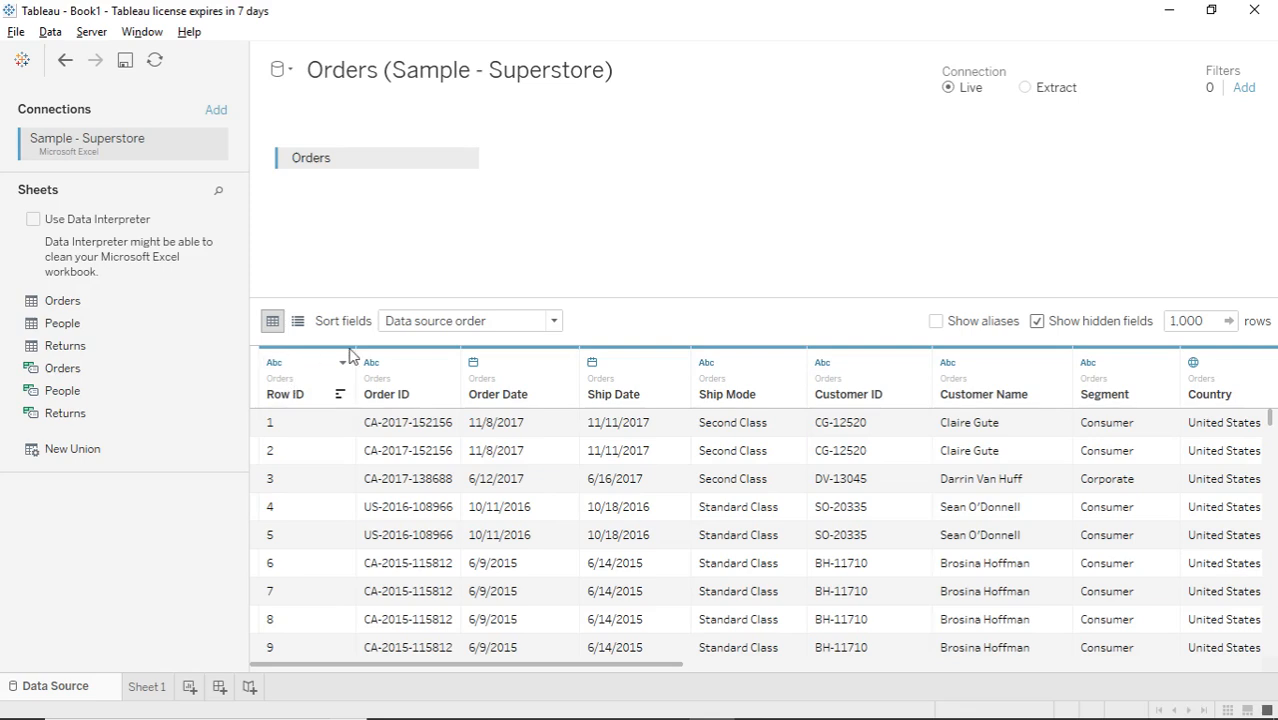
Edit the aliases of the Customer ID field and give the first listed member the alias x1.
{"action": "left_click", "coordinate": [342, 362]}
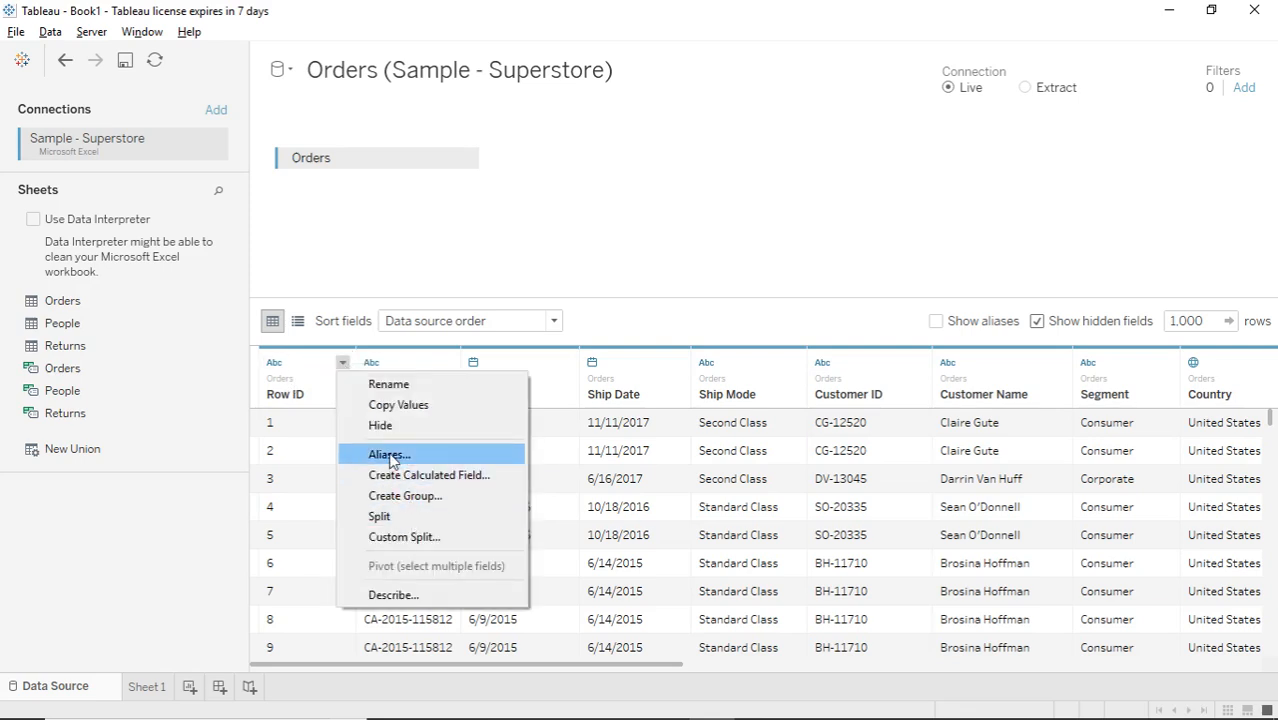
{"action": "left_click", "coordinate": [475, 667]}
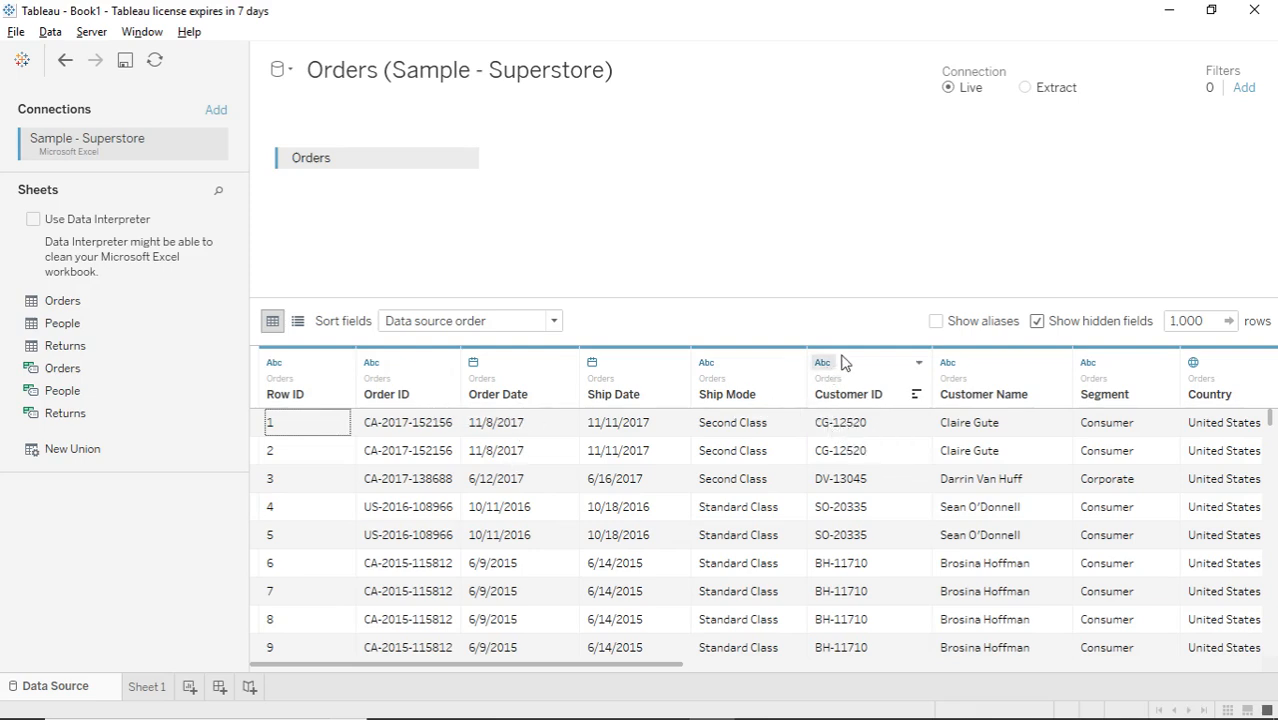
{"action": "left_click", "coordinate": [918, 362]}
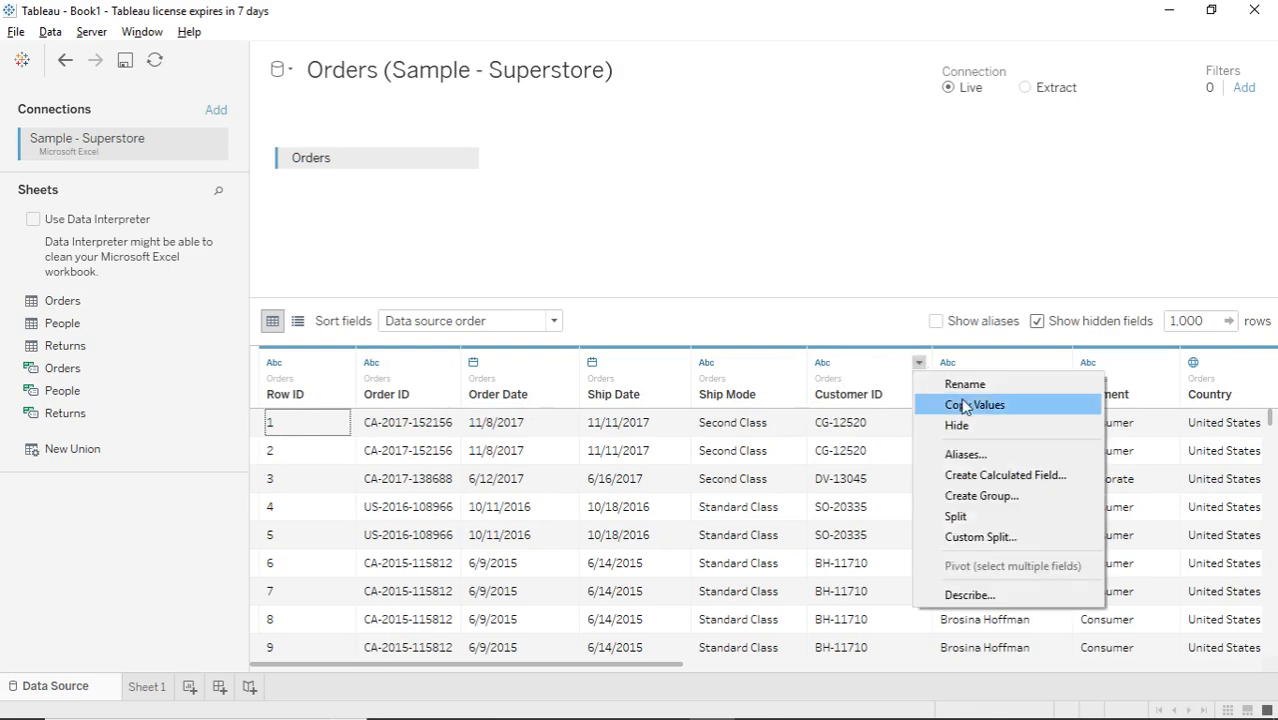
{"action": "left_click", "coordinate": [963, 456]}
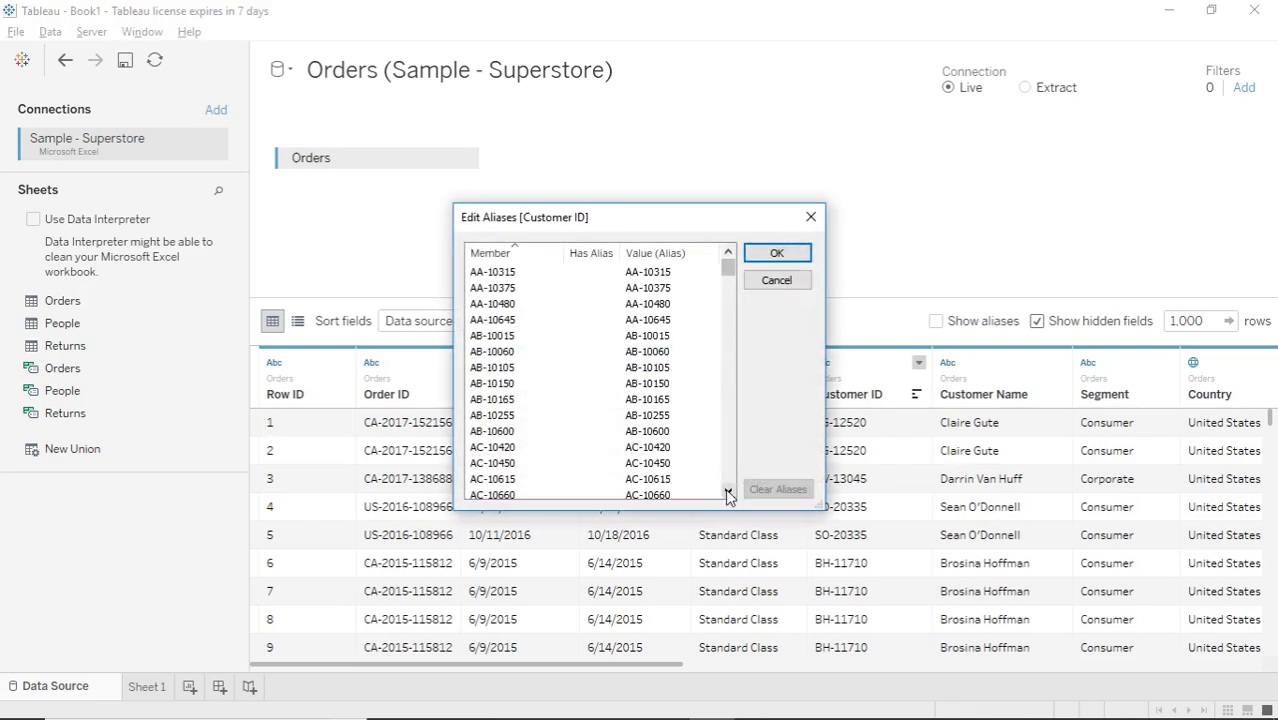
{"action": "double_click", "coordinate": [654, 272]}
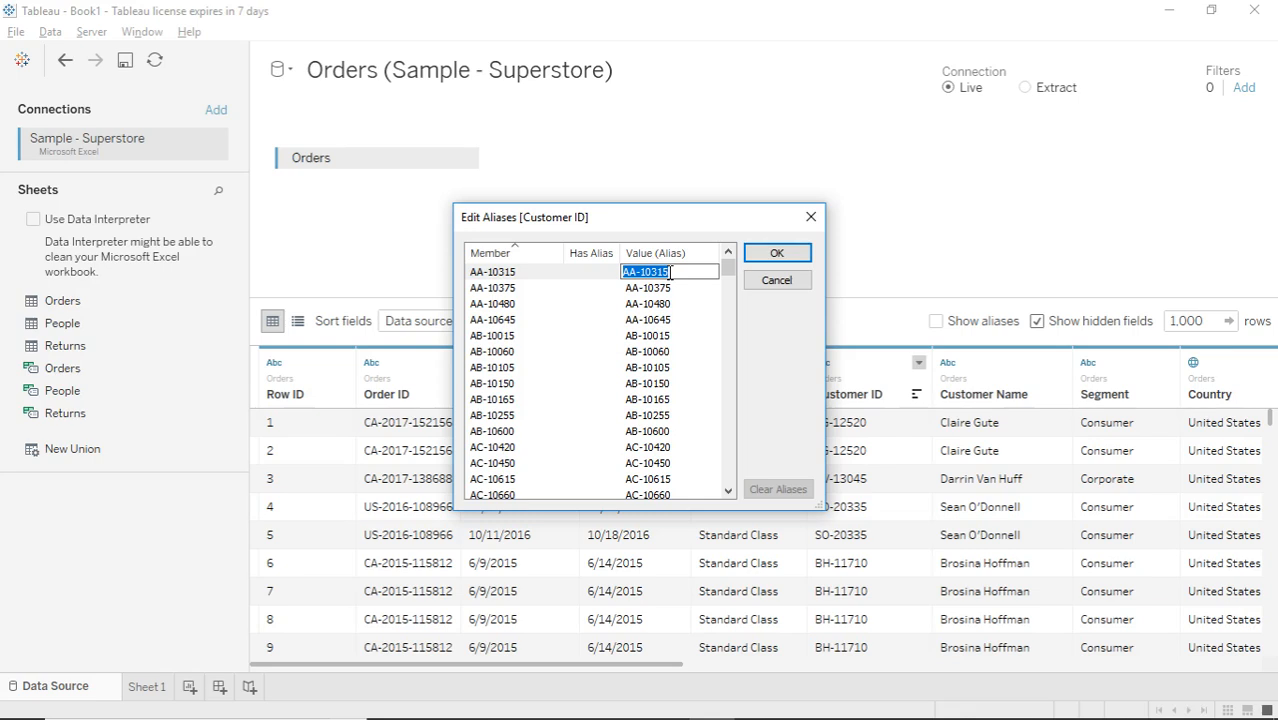
{"action": "key", "text": "BackSpace"}
Set the aliases of the second and third Customer ID members to x2 and x3 and save the aliases.
{"action": "double_click", "coordinate": [659, 287]}
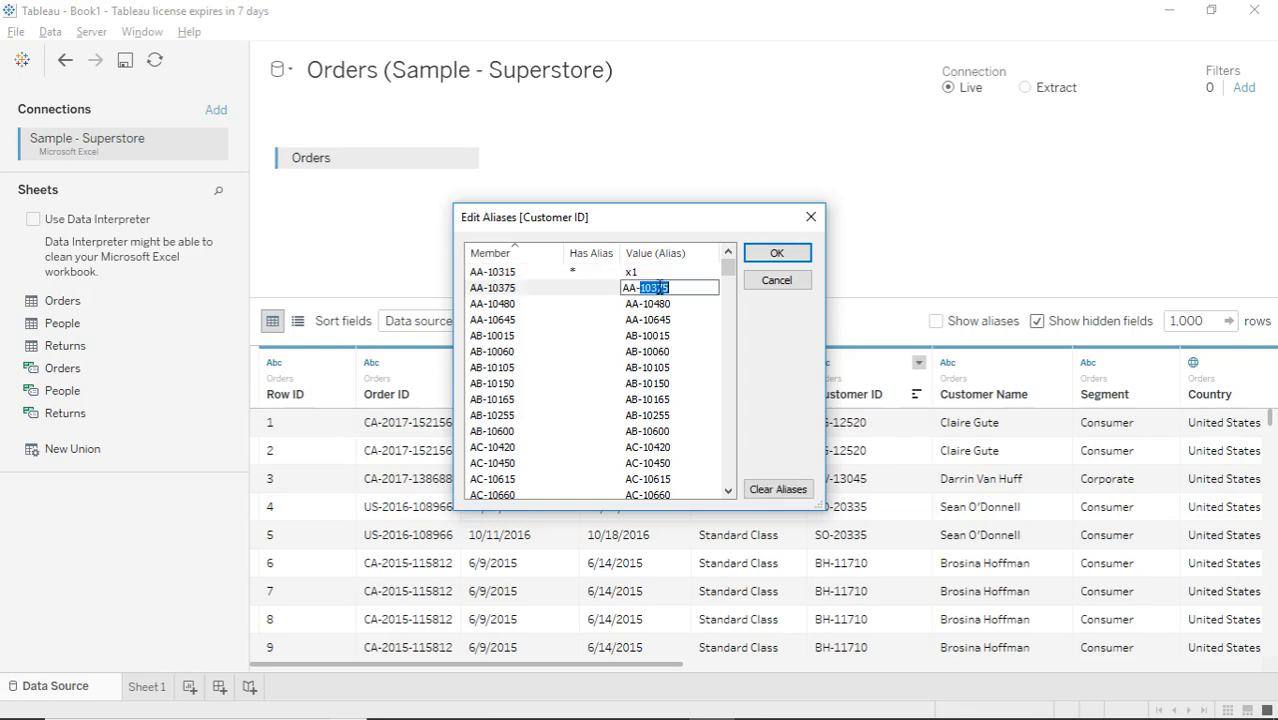
{"action": "left_click_drag", "start_coordinate": [676, 287], "coordinate": [620, 288]}
{"action": "type", "text": "x2"}
{"action": "double_click", "coordinate": [645, 303]}
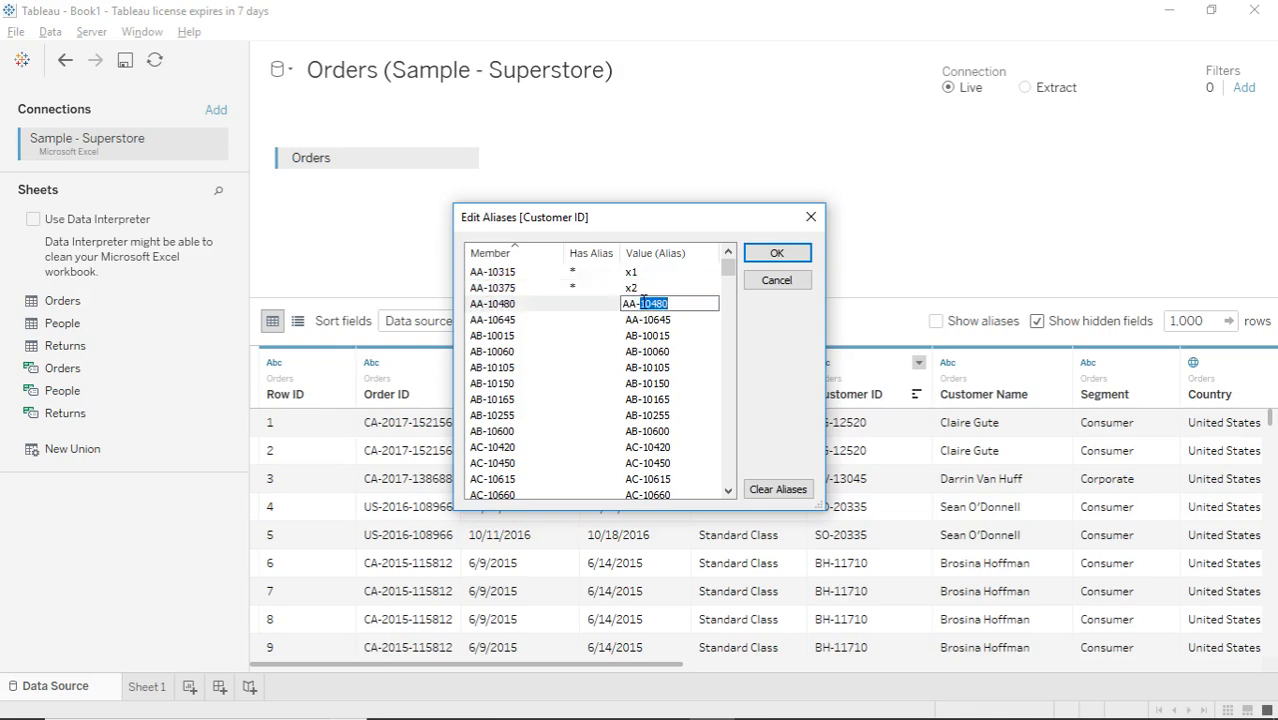
{"action": "left_click_drag", "start_coordinate": [675, 303], "coordinate": [624, 304]}
{"action": "type", "text": "x3"}
{"action": "left_click", "coordinate": [564, 335]}
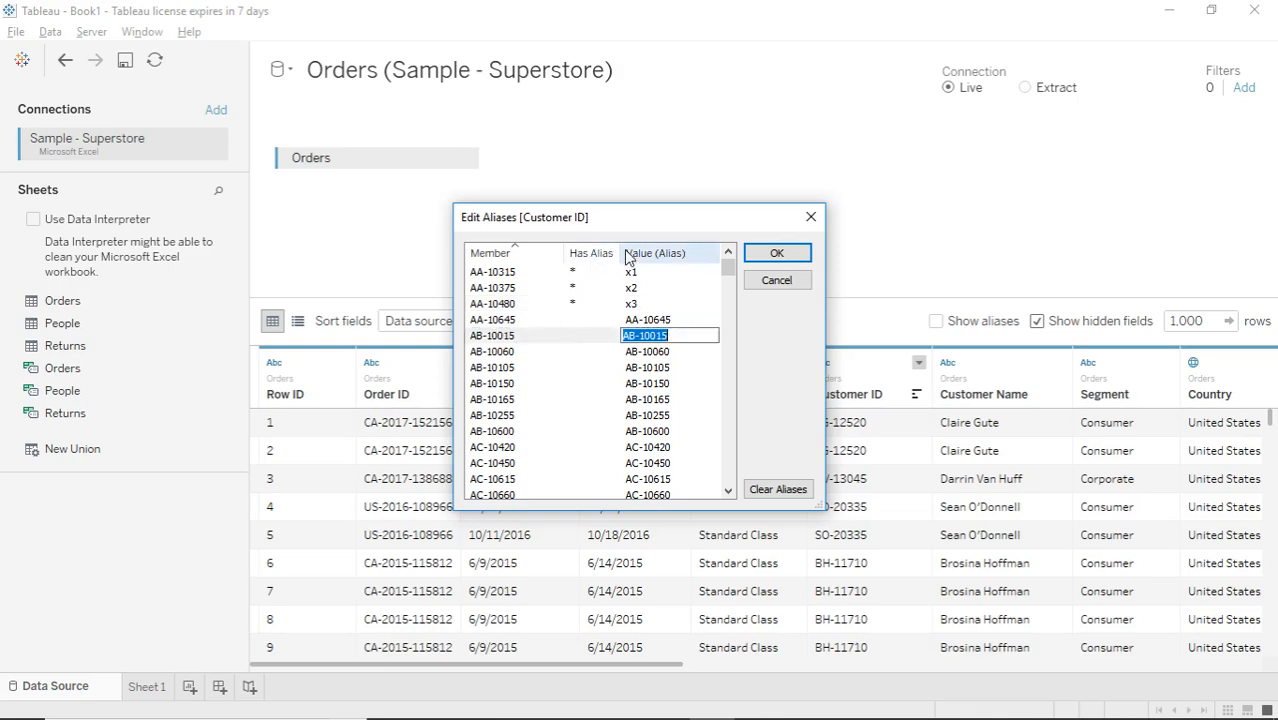
{"action": "left_click", "coordinate": [660, 273]}
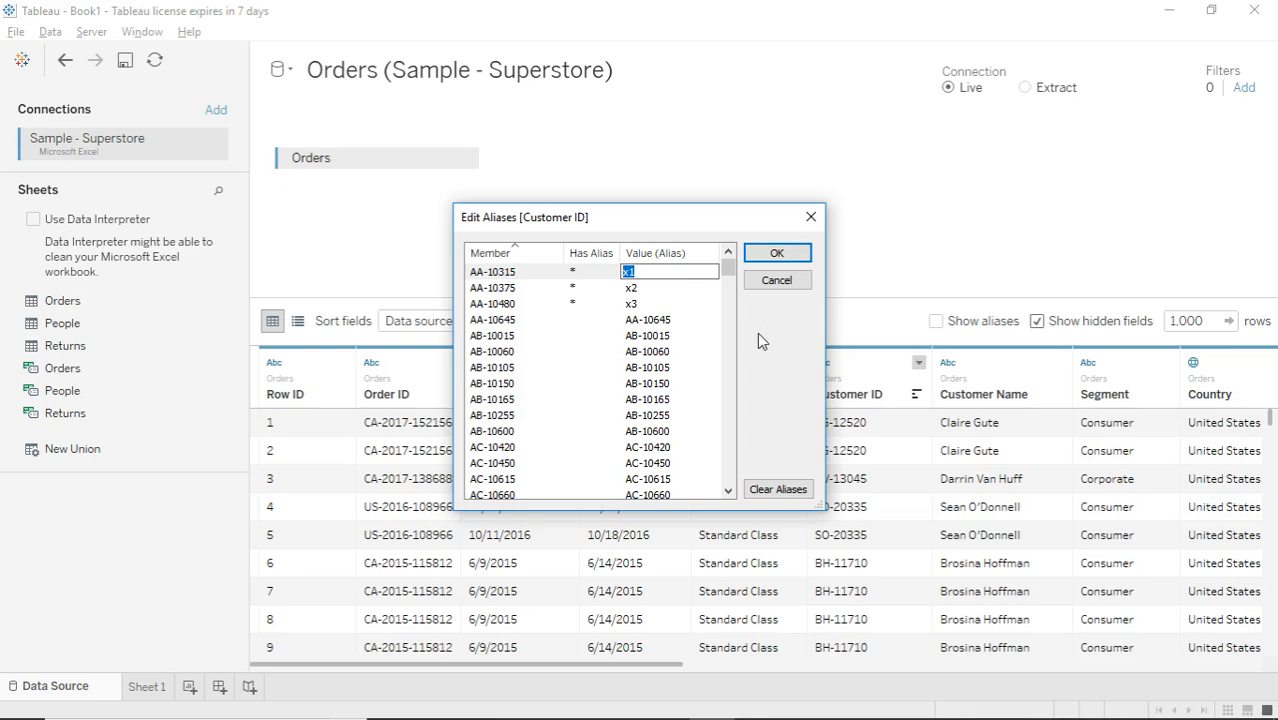
{"action": "left_click", "coordinate": [549, 317]}
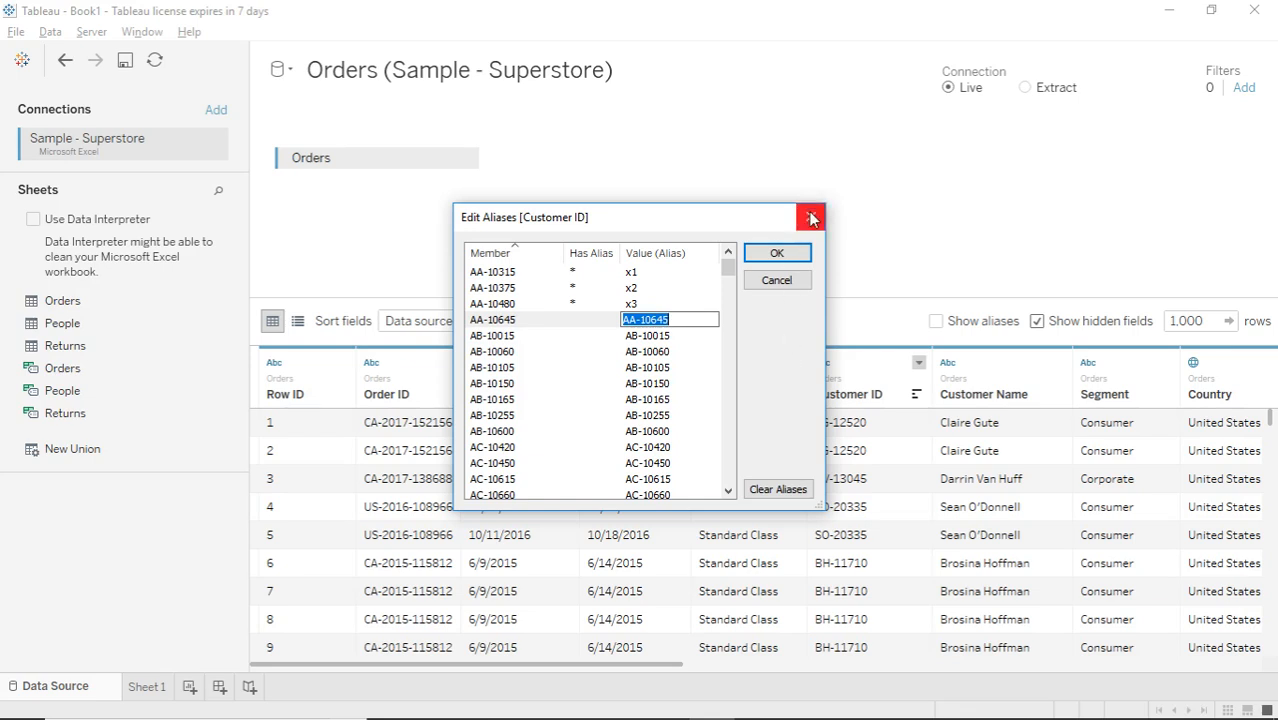
{"action": "left_click", "coordinate": [777, 254]}
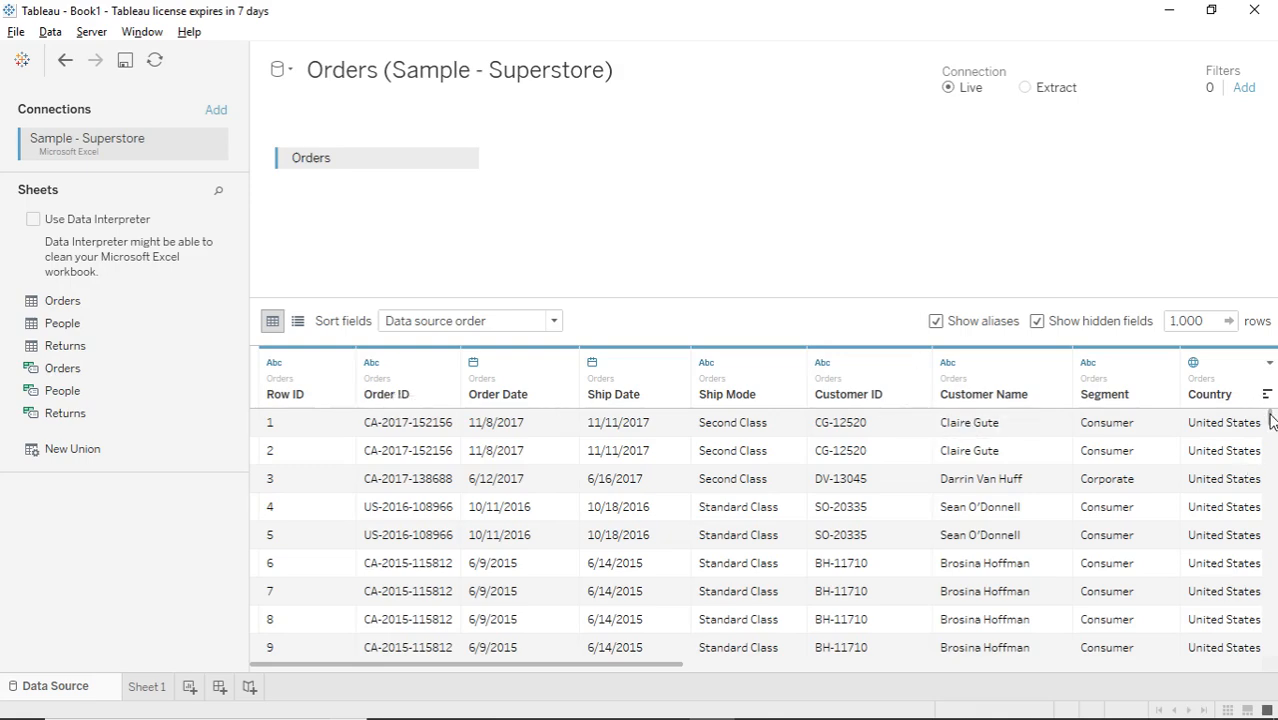
Start a calculated field from Row ID and enter the formula COUNT([Row ID]).
{"action": "left_click_drag", "start_coordinate": [1270, 417], "coordinate": [1272, 366]}
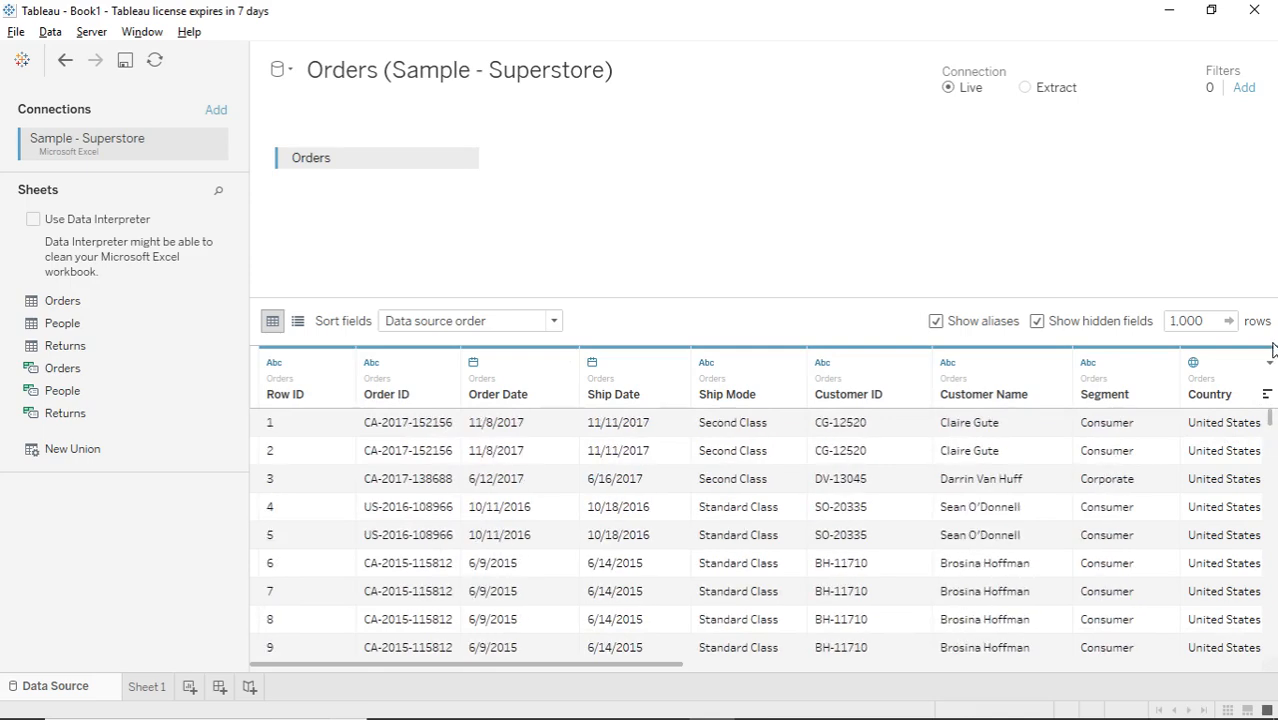
{"action": "left_click", "coordinate": [344, 366]}
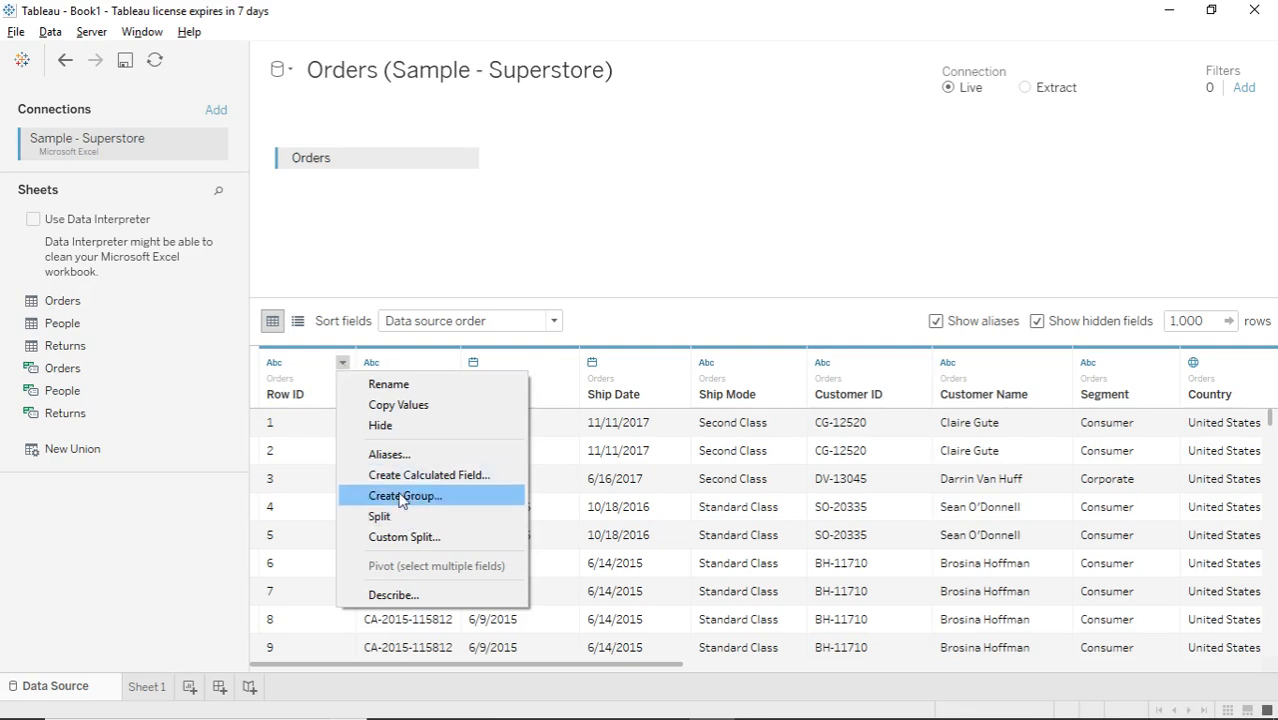
{"action": "left_click", "coordinate": [399, 477]}
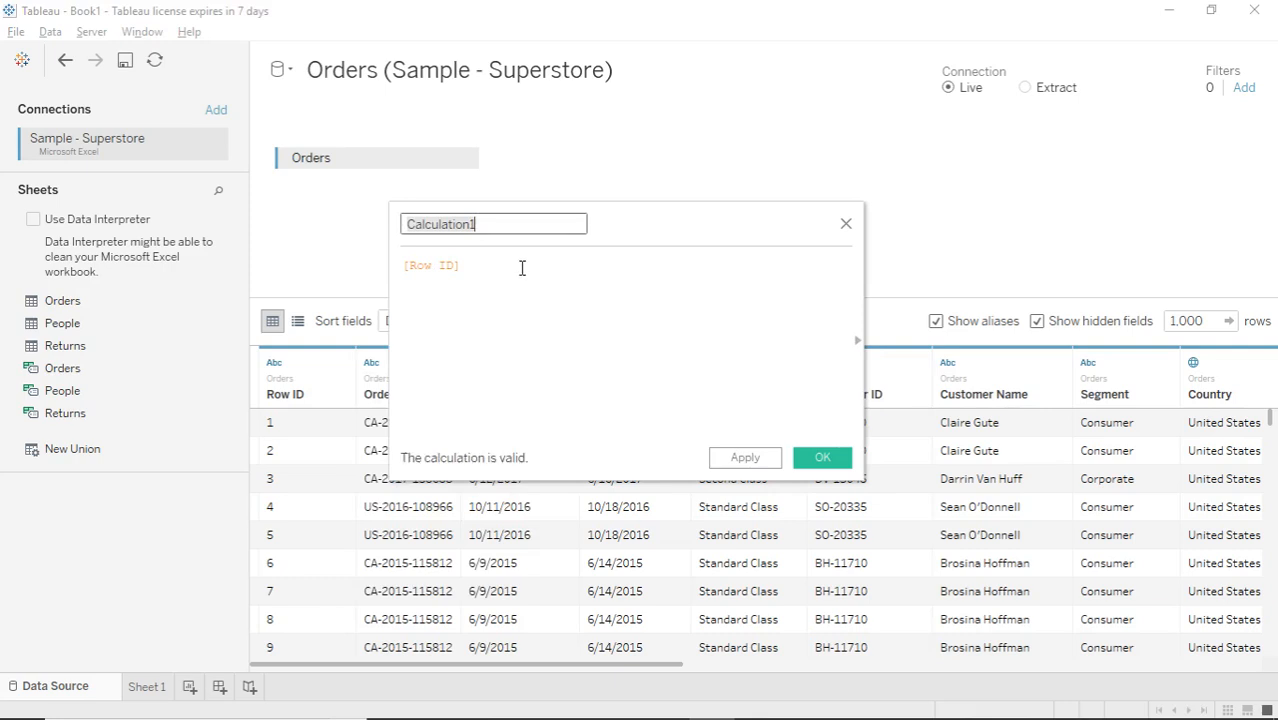
{"action": "left_click", "coordinate": [465, 270]}
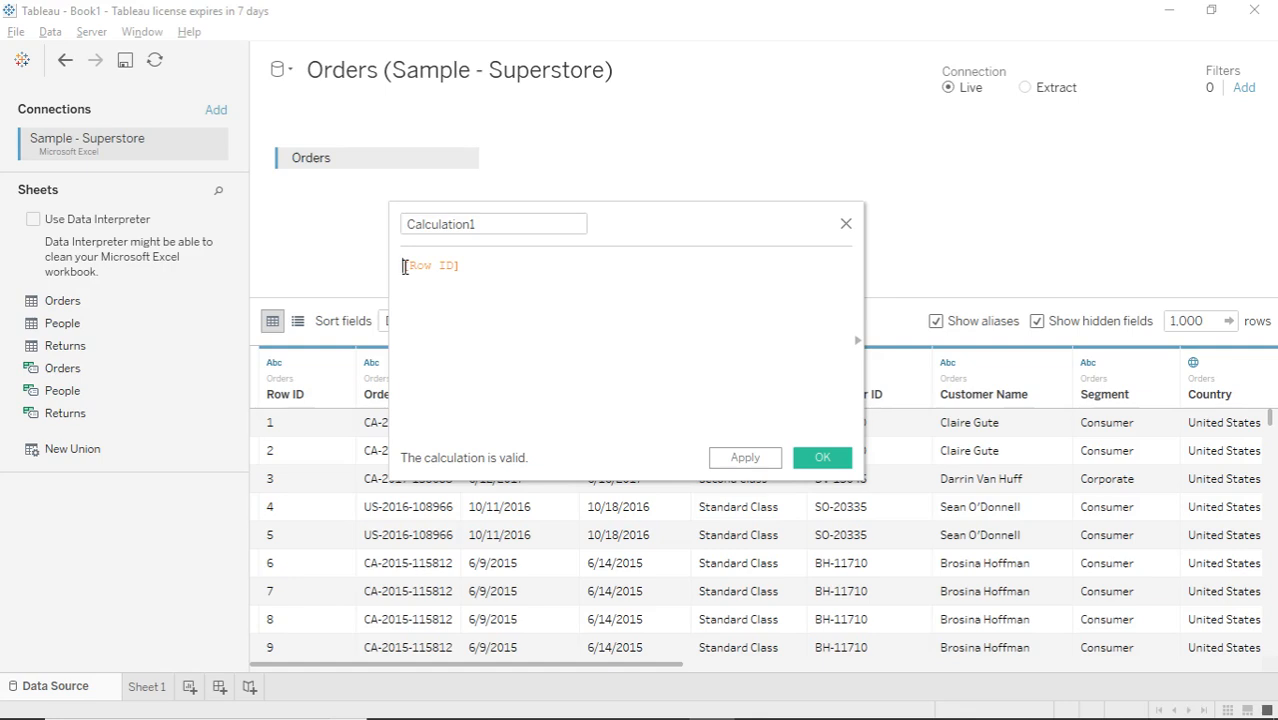
{"action": "type", "text": "me"}
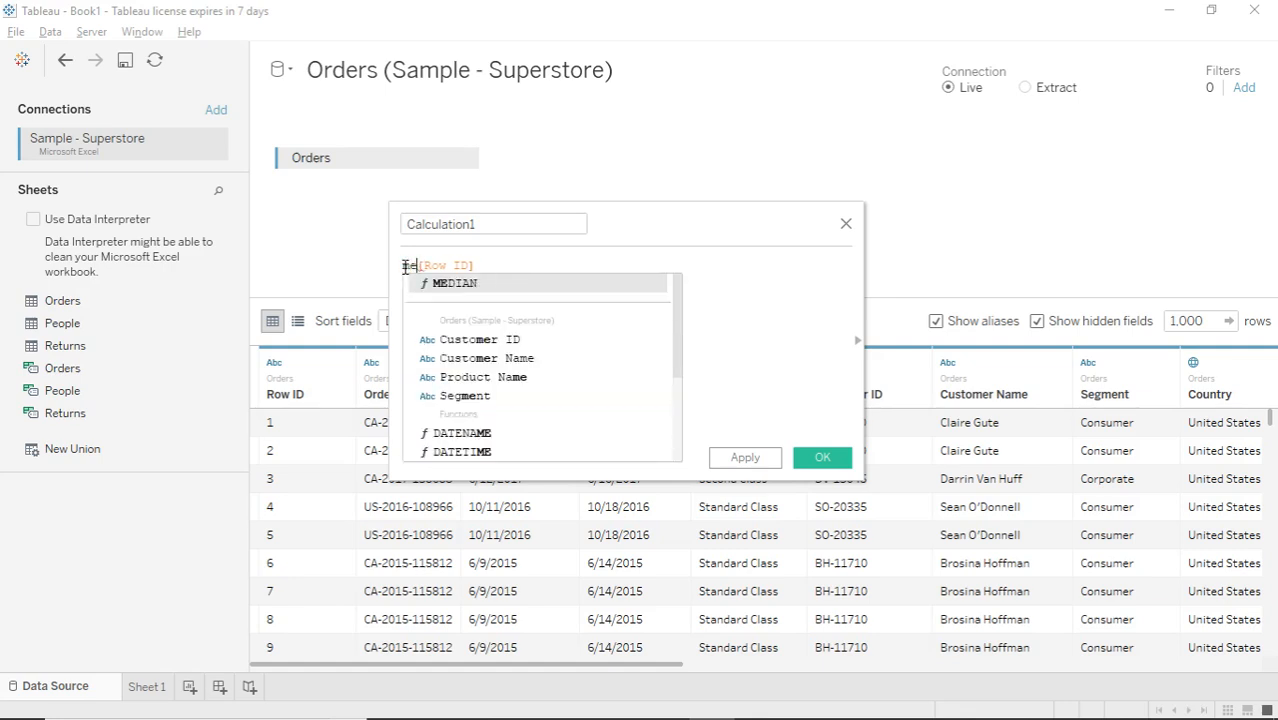
{"action": "key", "text": "BackSpace"}
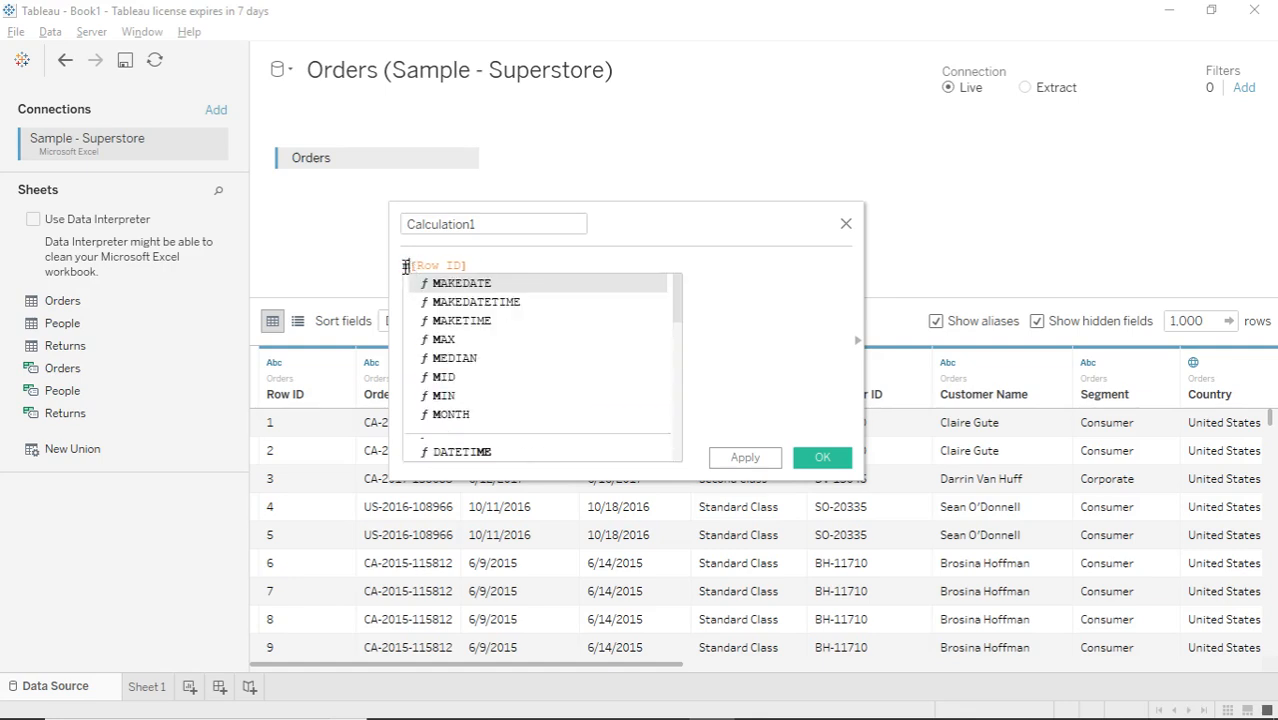
{"action": "key", "text": "BackSpace"}
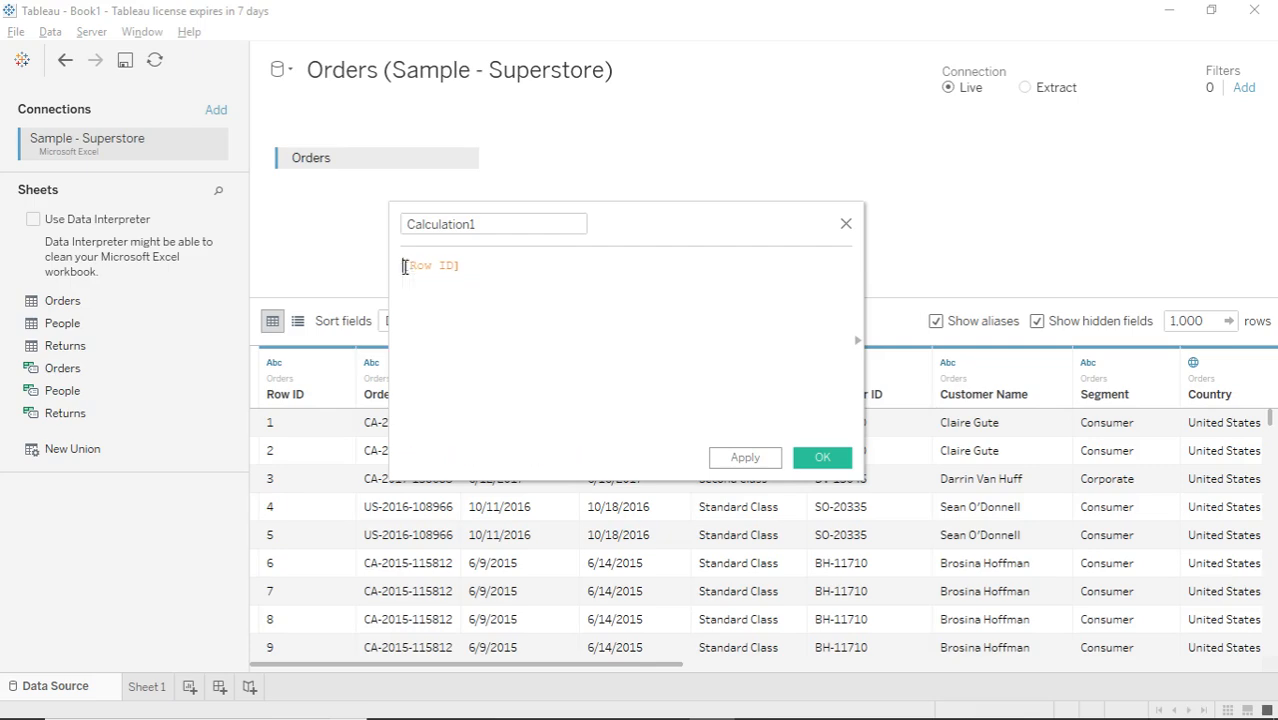
{"action": "type", "text": "Count"}
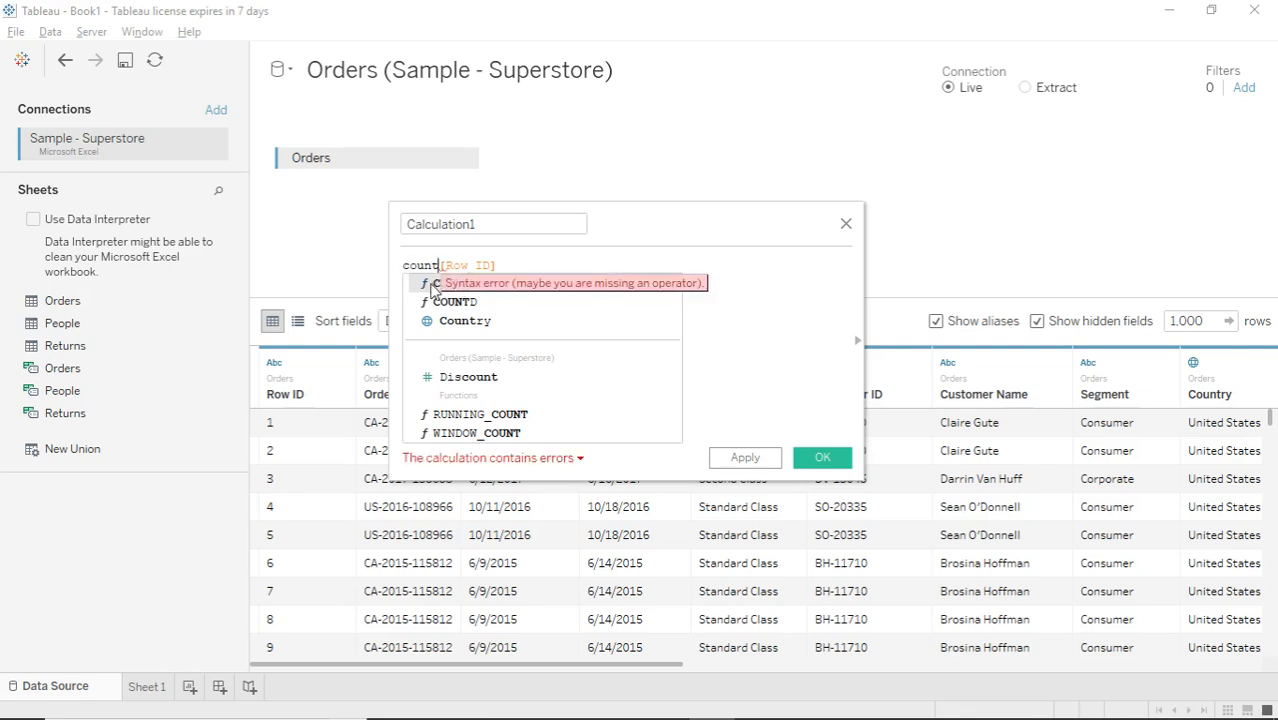
{"action": "left_click", "coordinate": [434, 285]}
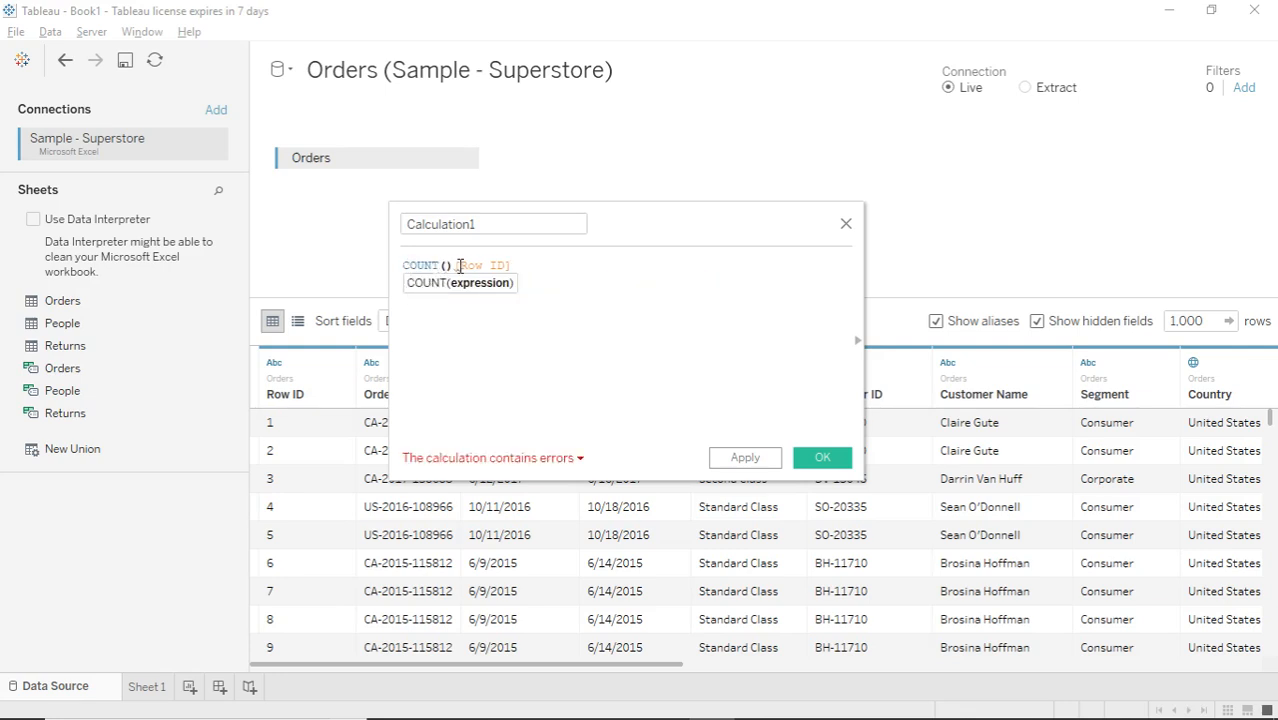
{"action": "key", "text": "Delete"}
{"action": "type", "text": ")"}
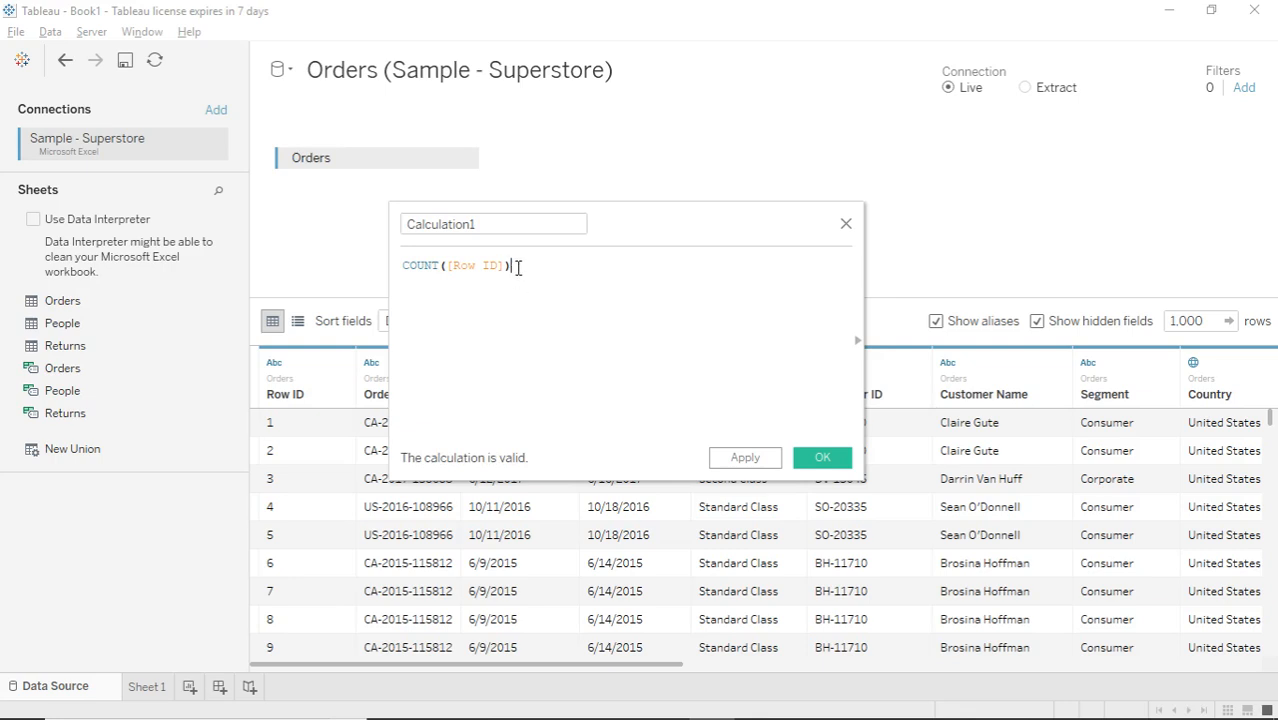
Replace the calculated field's formula with just [Row ID] and save the calculation.
{"action": "left_click_drag", "start_coordinate": [517, 268], "coordinate": [403, 268]}
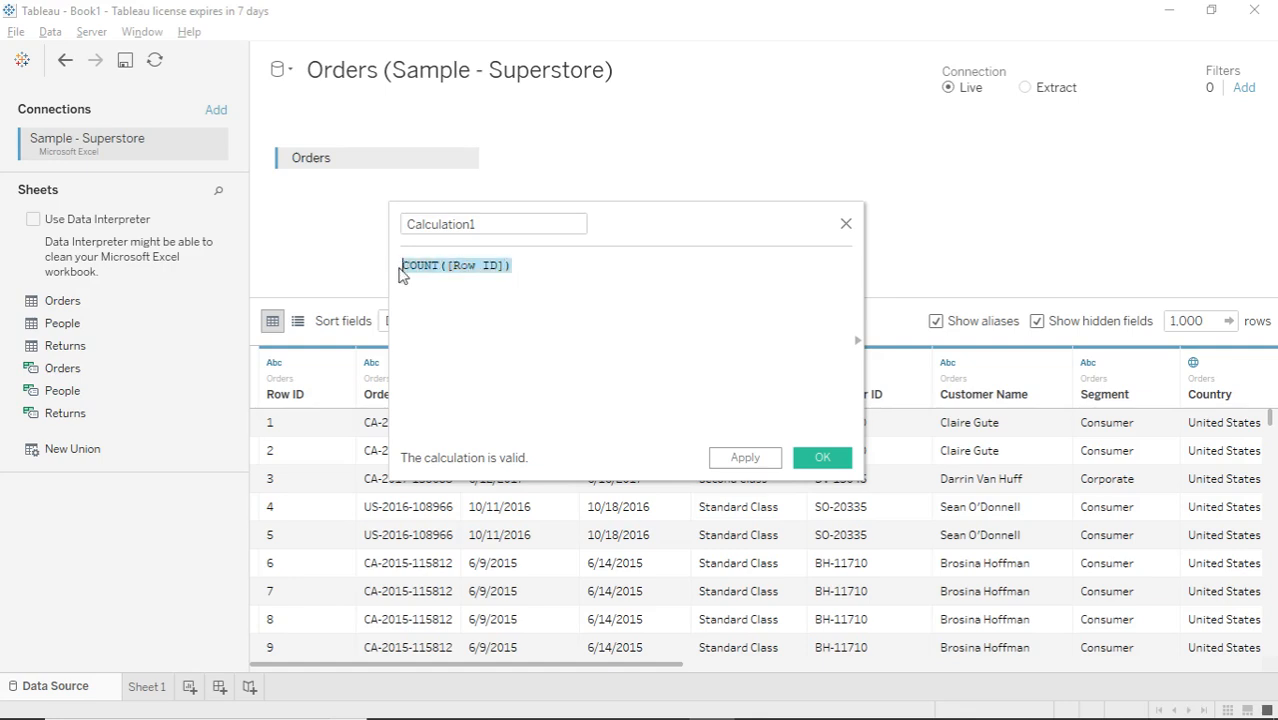
{"action": "type", "text": "Row ID"}
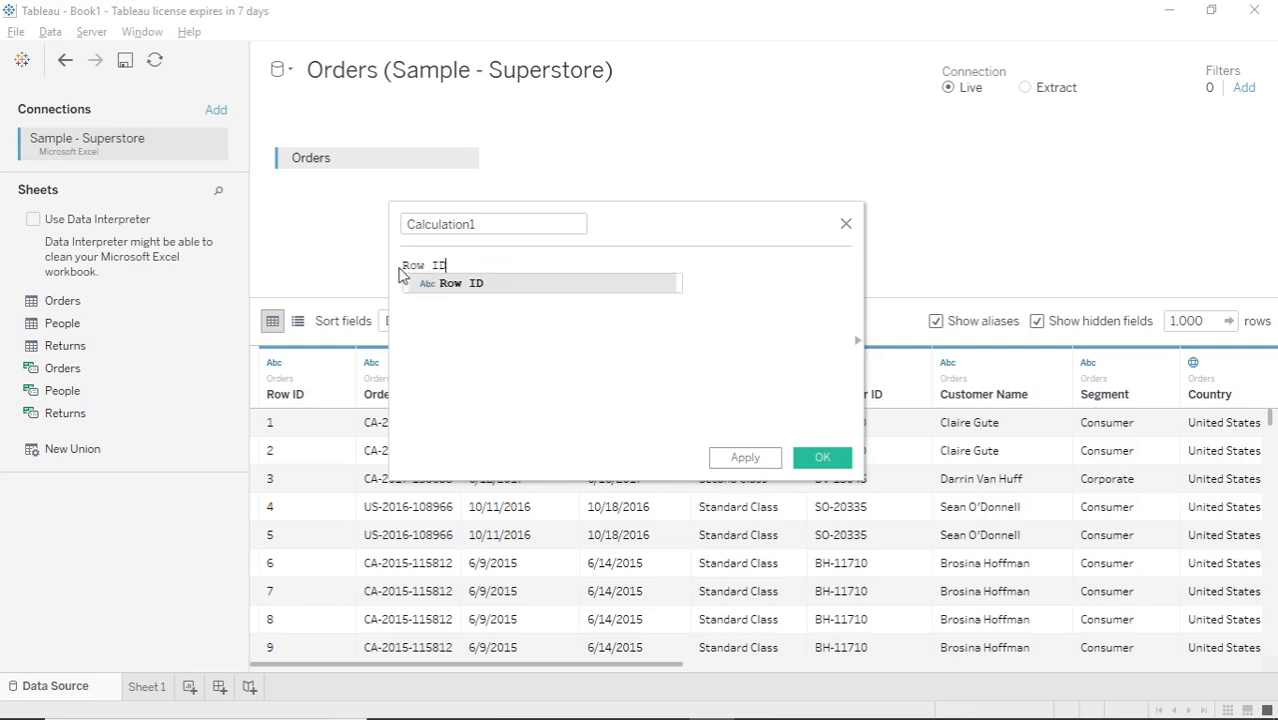
{"action": "left_click", "coordinate": [465, 284]}
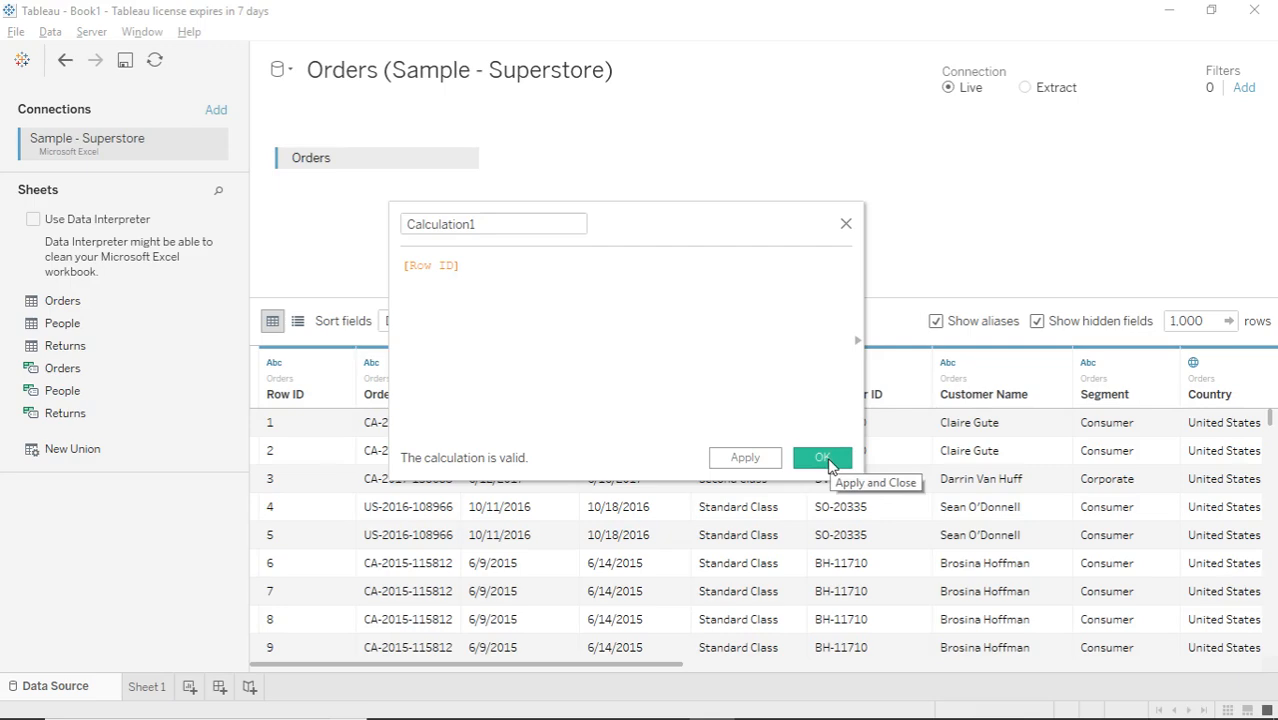
{"action": "left_click", "coordinate": [826, 462]}
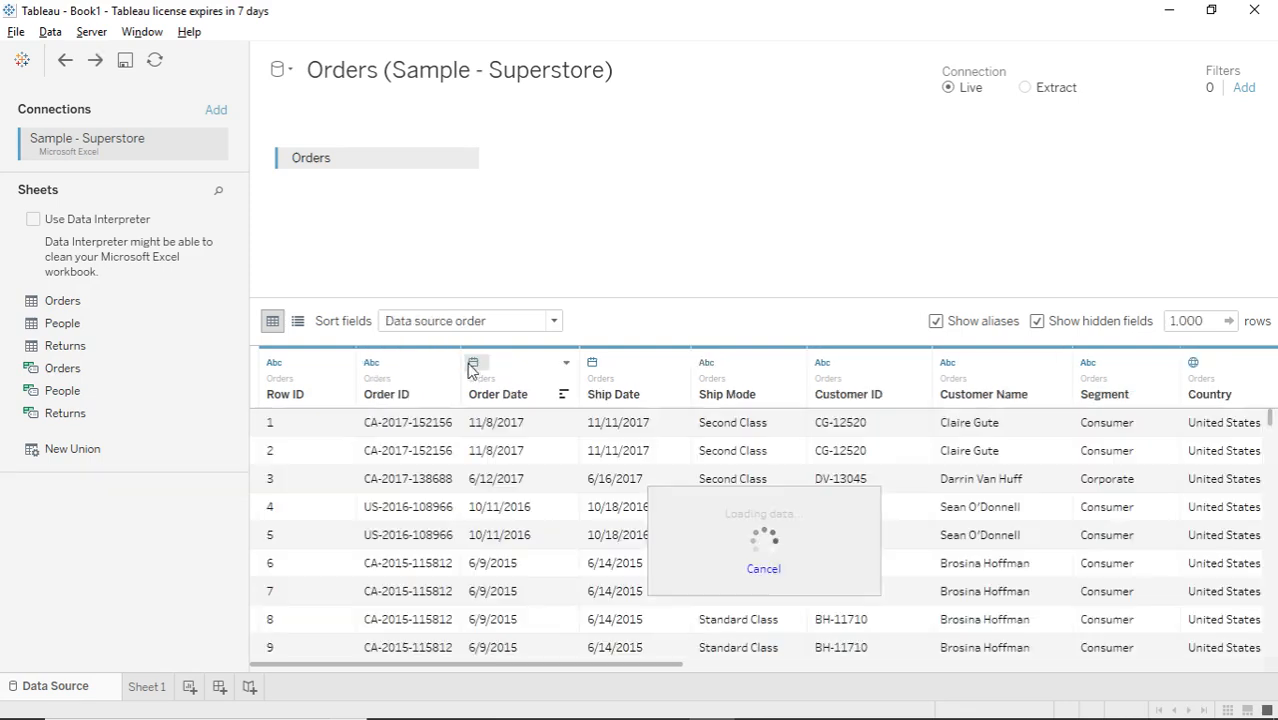
{"action": "left_click", "coordinate": [343, 364]}
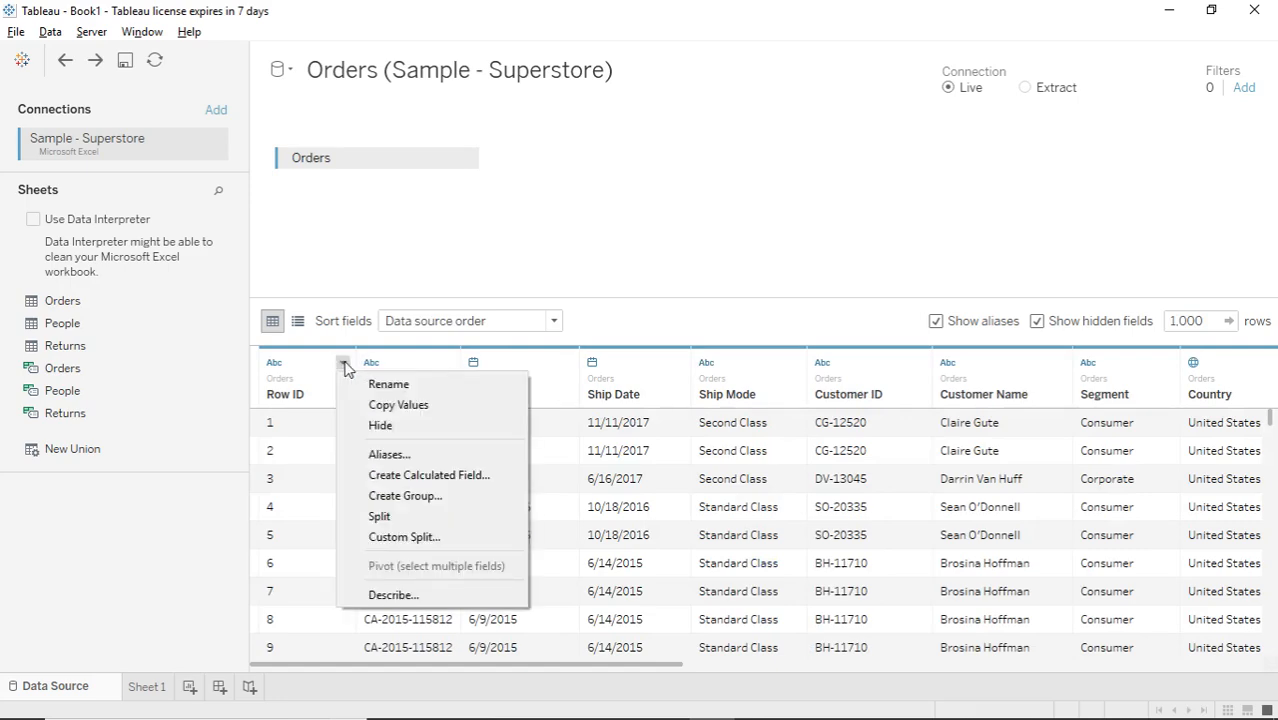
{"action": "left_click", "coordinate": [407, 496]}
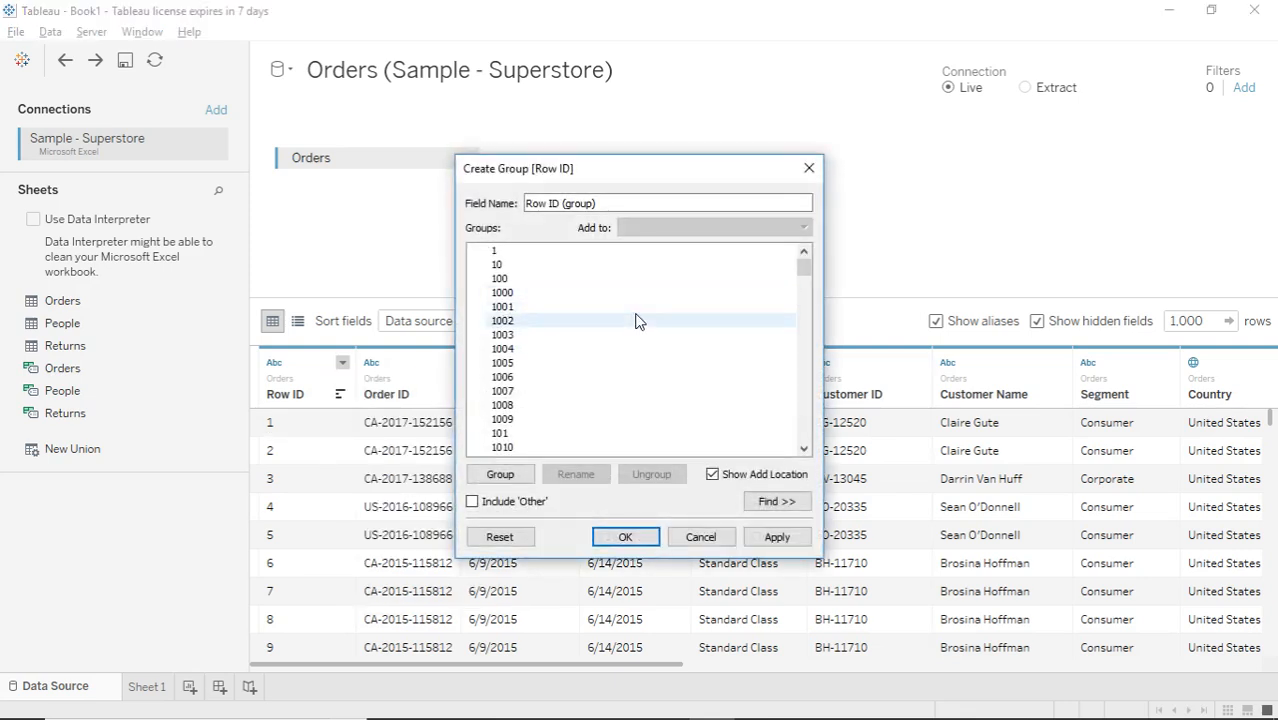
{"action": "left_click", "coordinate": [809, 168]}
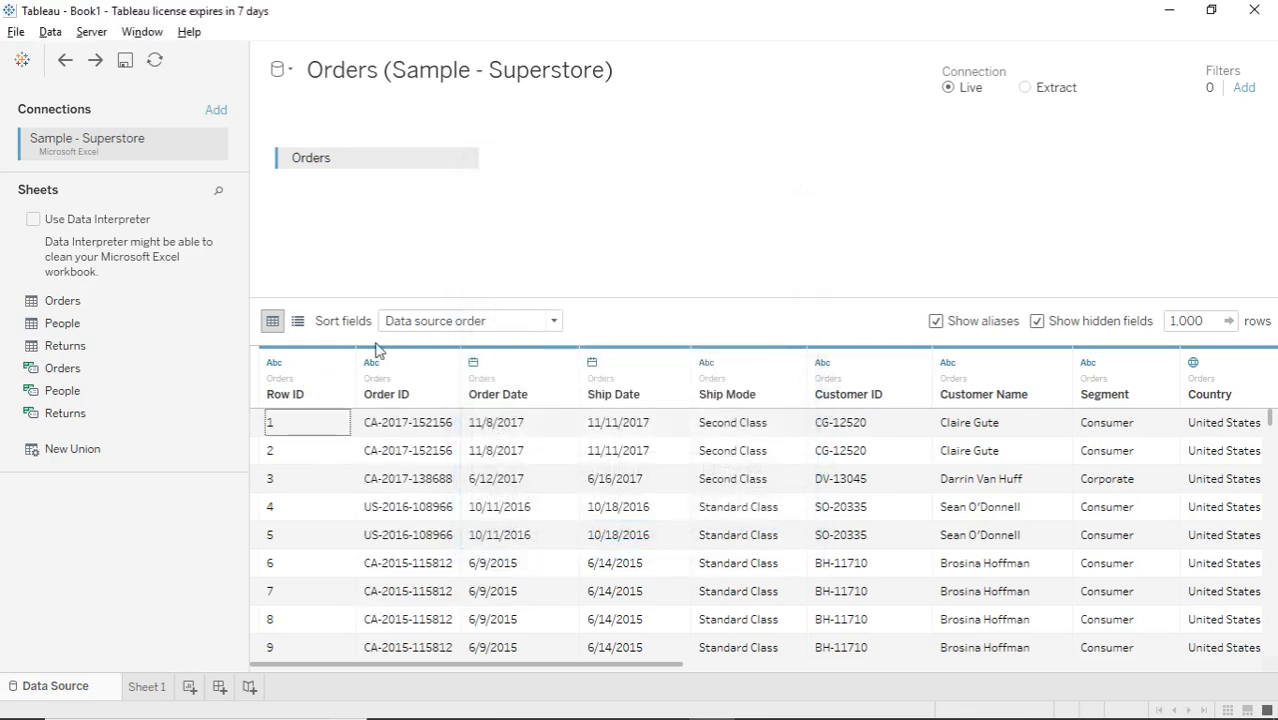
Create the field City (group) from City with the cities Aberdeen through Amarillo selected, and view its column.
{"action": "left_click_drag", "start_coordinate": [527, 663], "coordinate": [596, 663]}
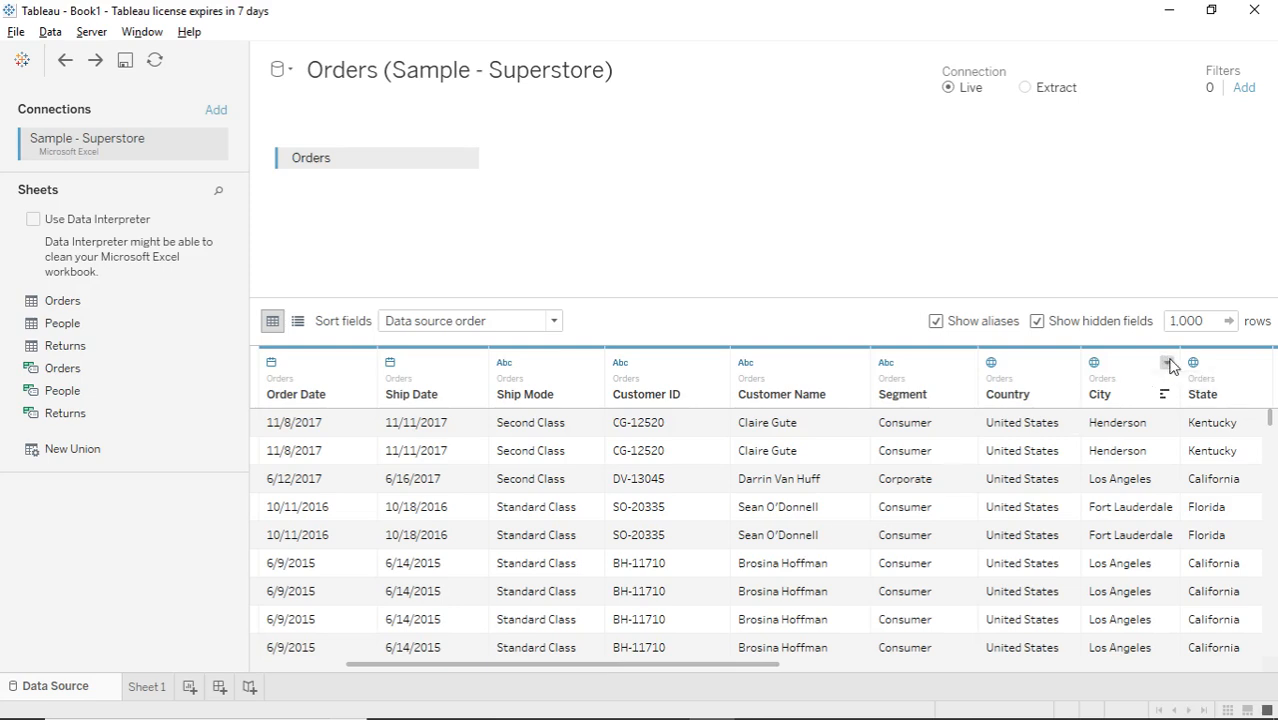
{"action": "left_click", "coordinate": [1167, 363]}
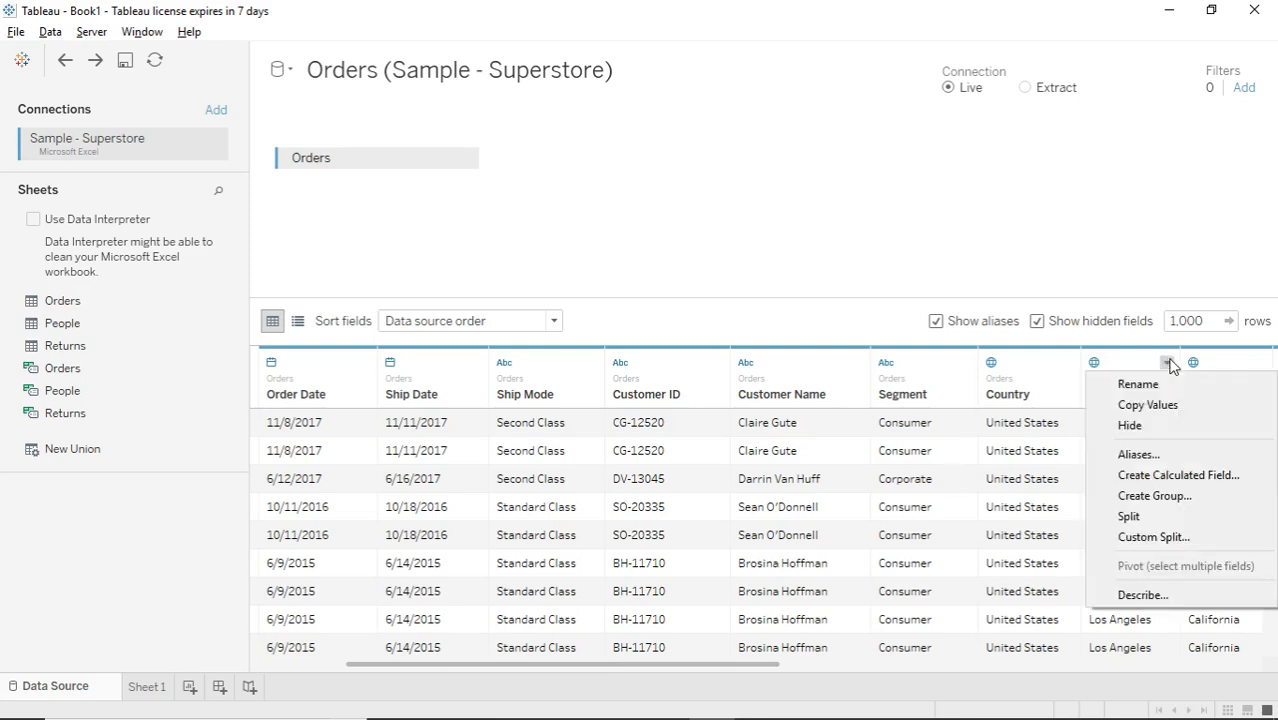
{"action": "left_click", "coordinate": [1140, 497]}
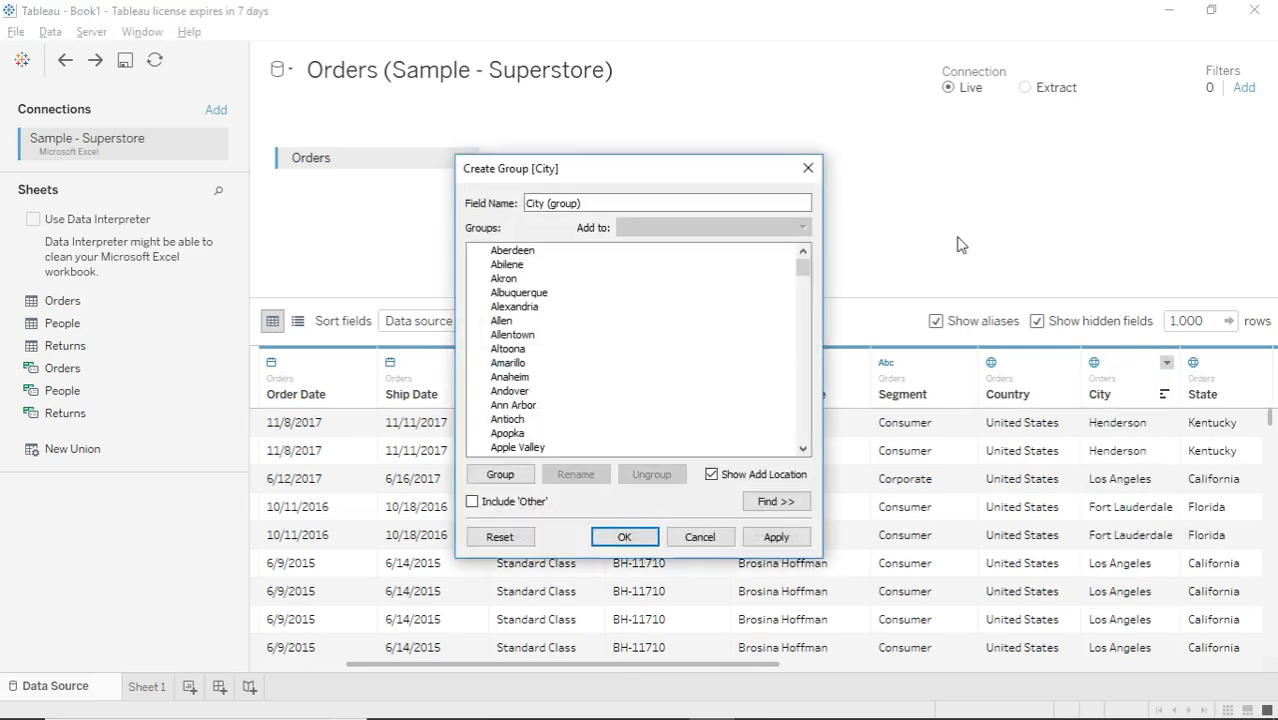
{"action": "left_click", "coordinate": [508, 251]}
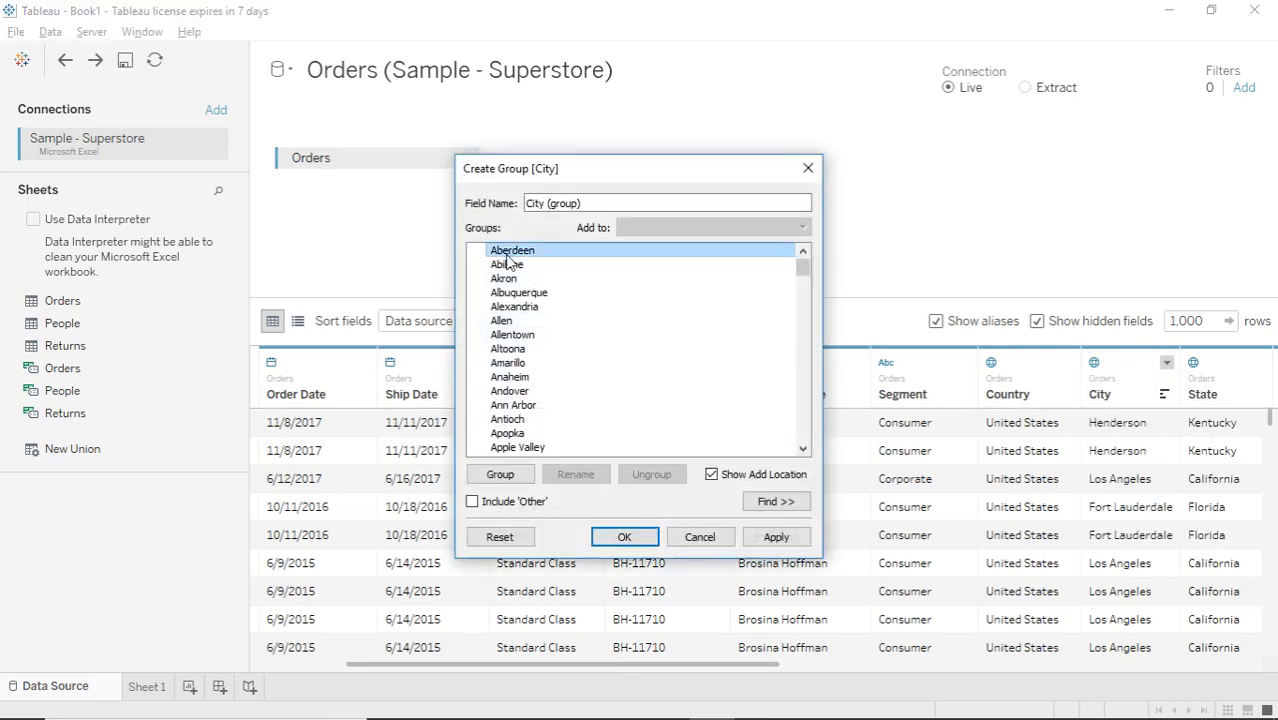
{"action": "left_click", "coordinate": [506, 265], "text": "ctrl"}
{"action": "left_click", "coordinate": [503, 279], "text": "ctrl"}
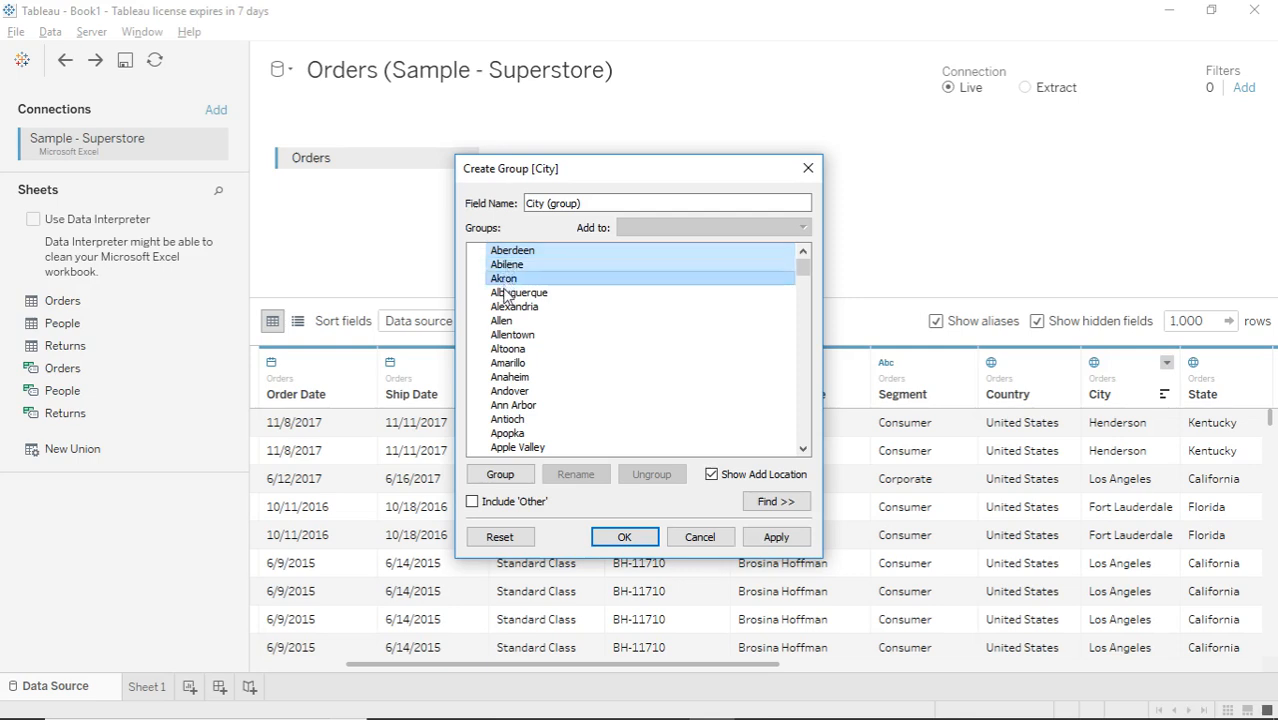
{"action": "left_click", "coordinate": [503, 292], "text": "ctrl"}
{"action": "left_click", "coordinate": [501, 307], "text": "ctrl"}
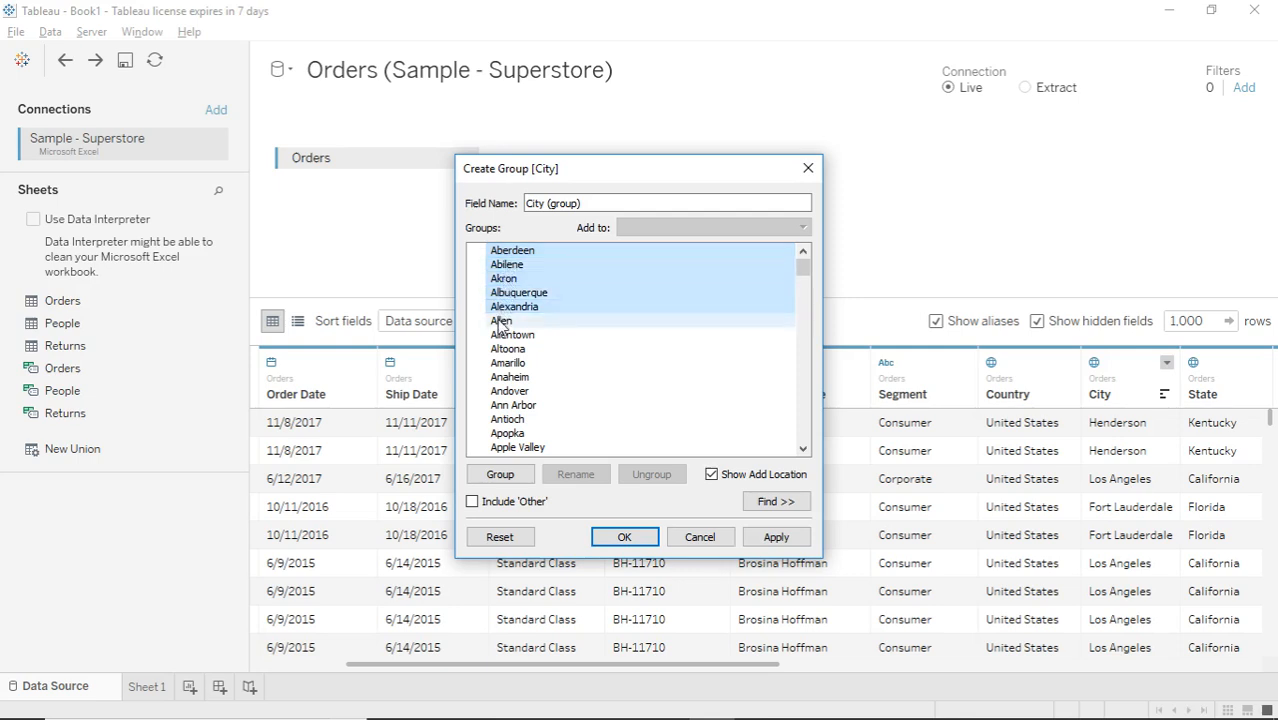
{"action": "left_click", "coordinate": [501, 321], "text": "ctrl"}
{"action": "left_click", "coordinate": [503, 335], "text": "ctrl"}
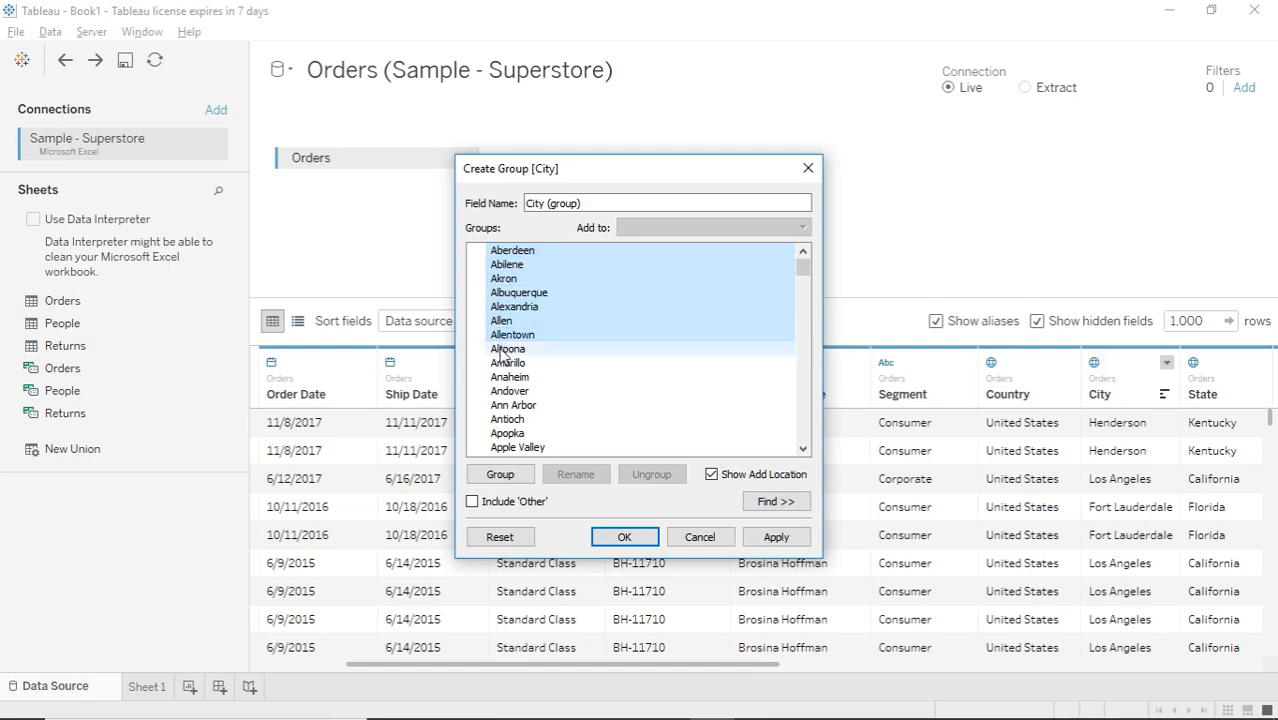
{"action": "left_click", "coordinate": [503, 352], "text": "ctrl"}
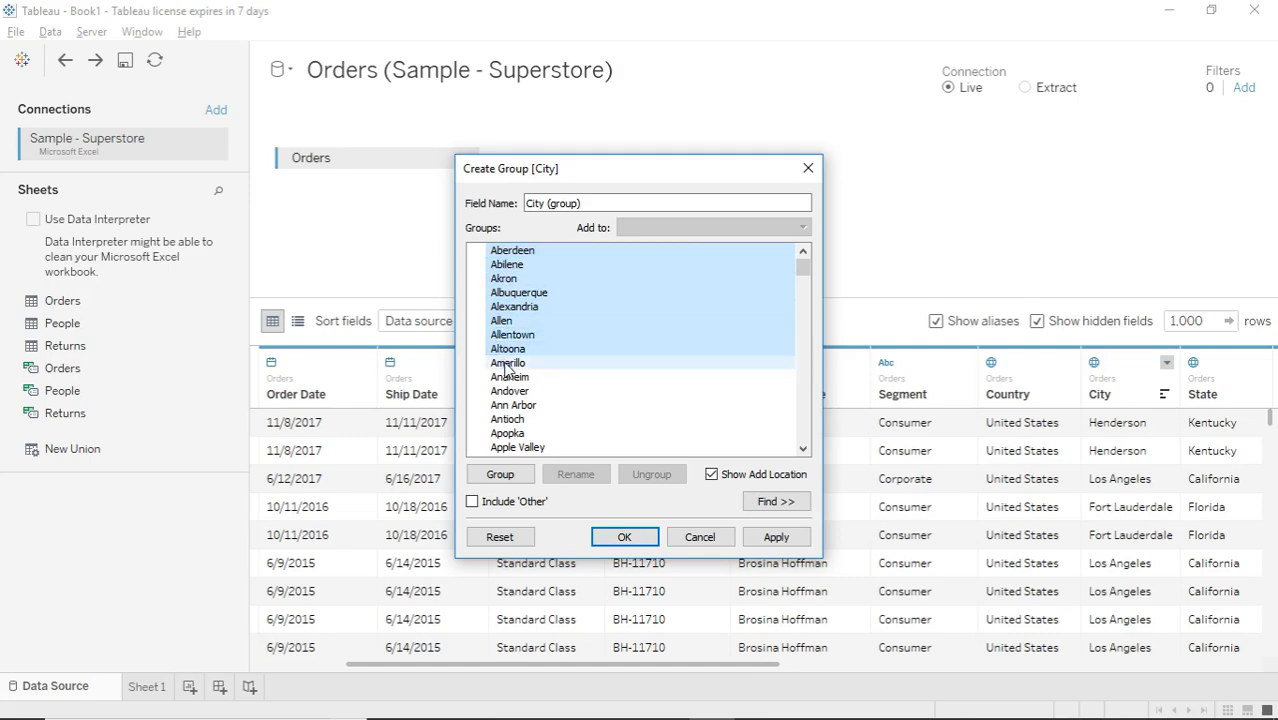
{"action": "left_click", "coordinate": [507, 365], "text": "ctrl"}
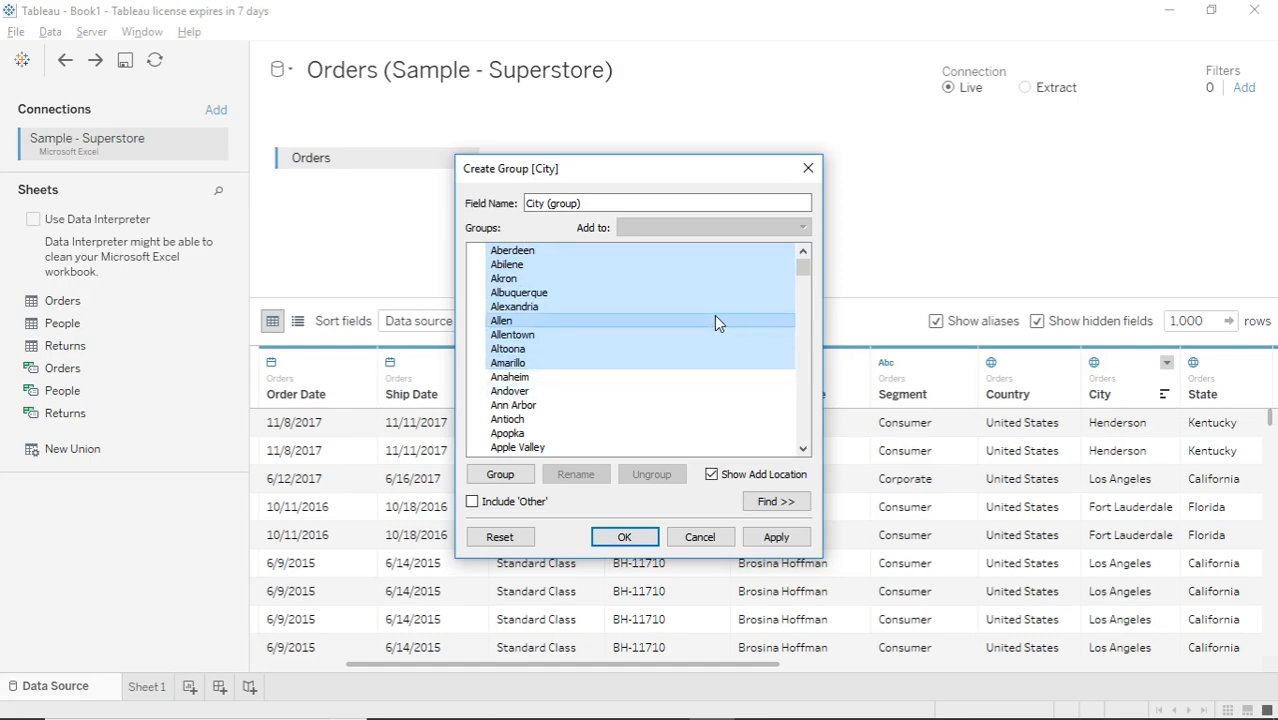
{"action": "left_click", "coordinate": [626, 537]}
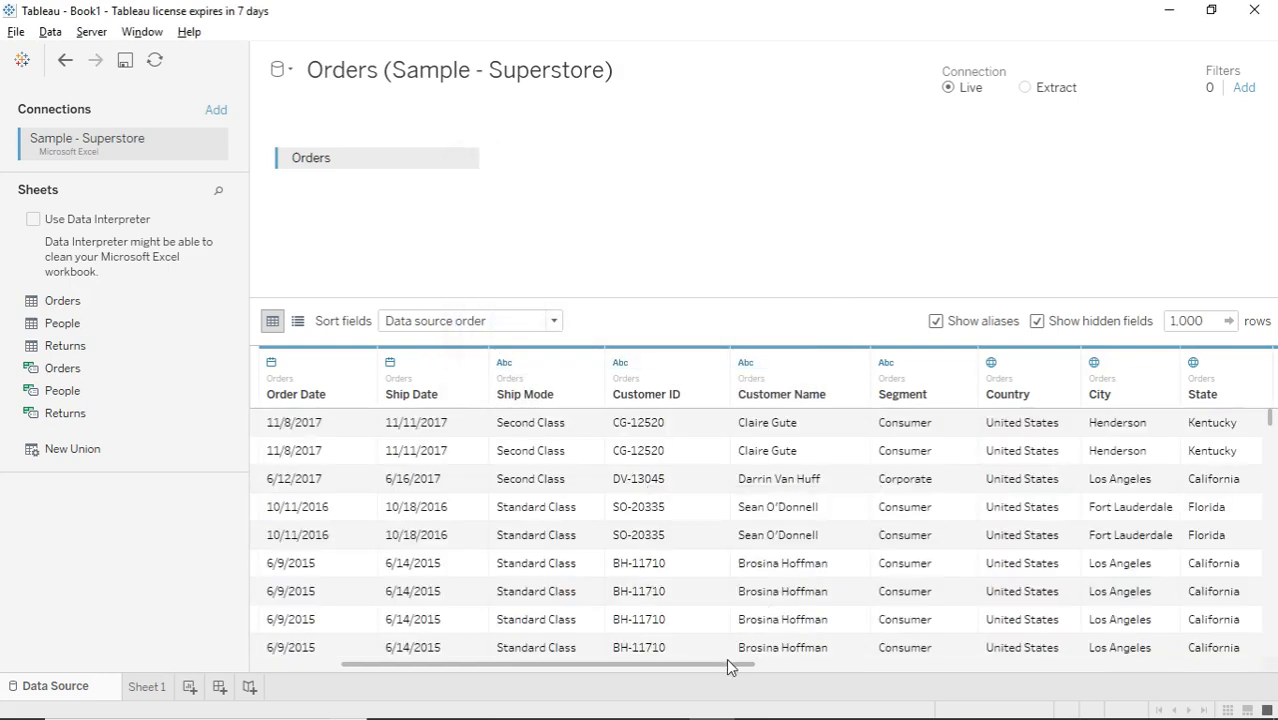
{"action": "left_click_drag", "start_coordinate": [728, 666], "coordinate": [1275, 668]}
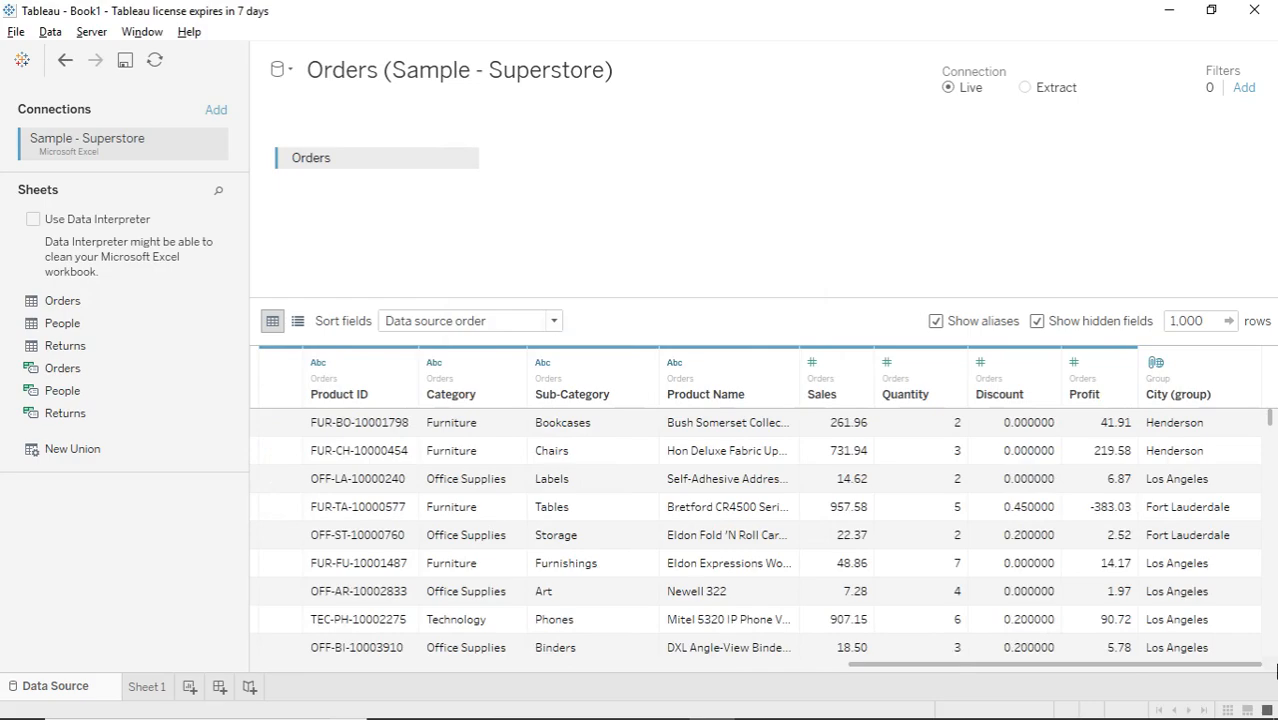
{"action": "mouse_move", "coordinate": [1273, 418]}
{"action": "left_mouse_down"}
{"action": "mouse_move", "coordinate": [1275, 543]}
{"action": "mouse_move", "coordinate": [1274, 411]}
{"action": "left_mouse_up"}
Split the Order ID field automatically into separate columns.
{"action": "left_click_drag", "start_coordinate": [871, 663], "coordinate": [269, 671]}
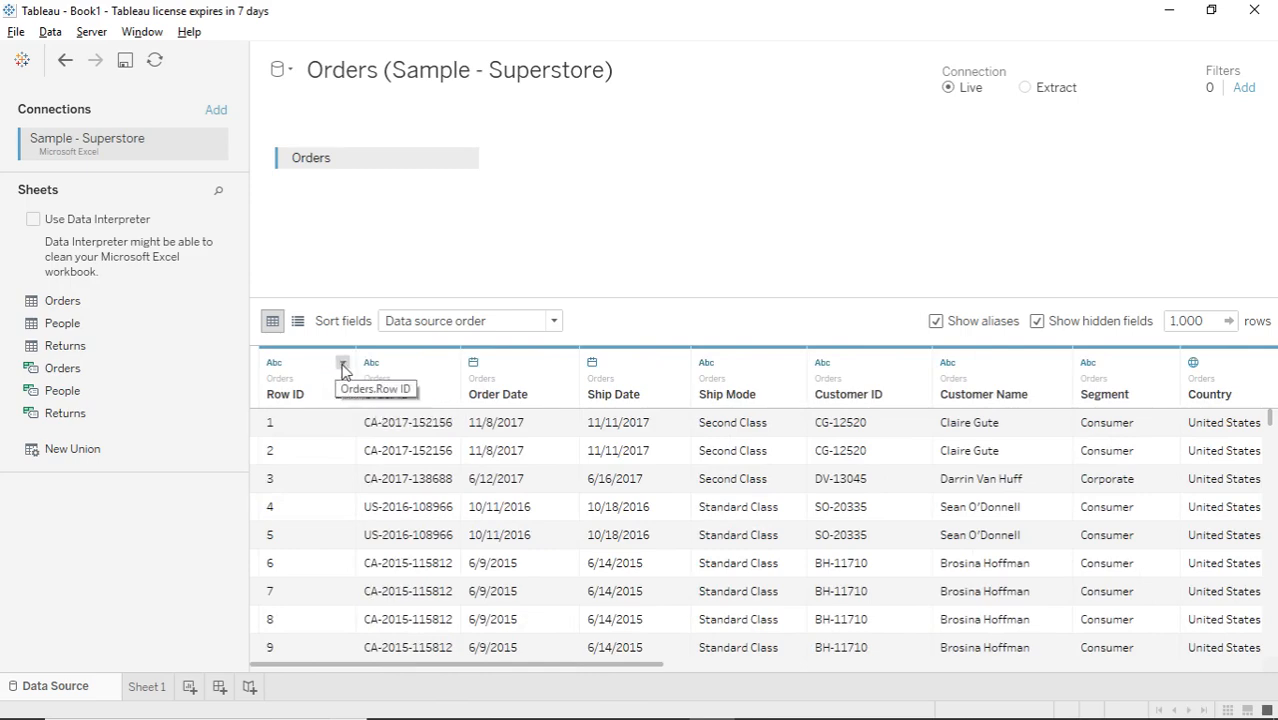
{"action": "left_click", "coordinate": [342, 366]}
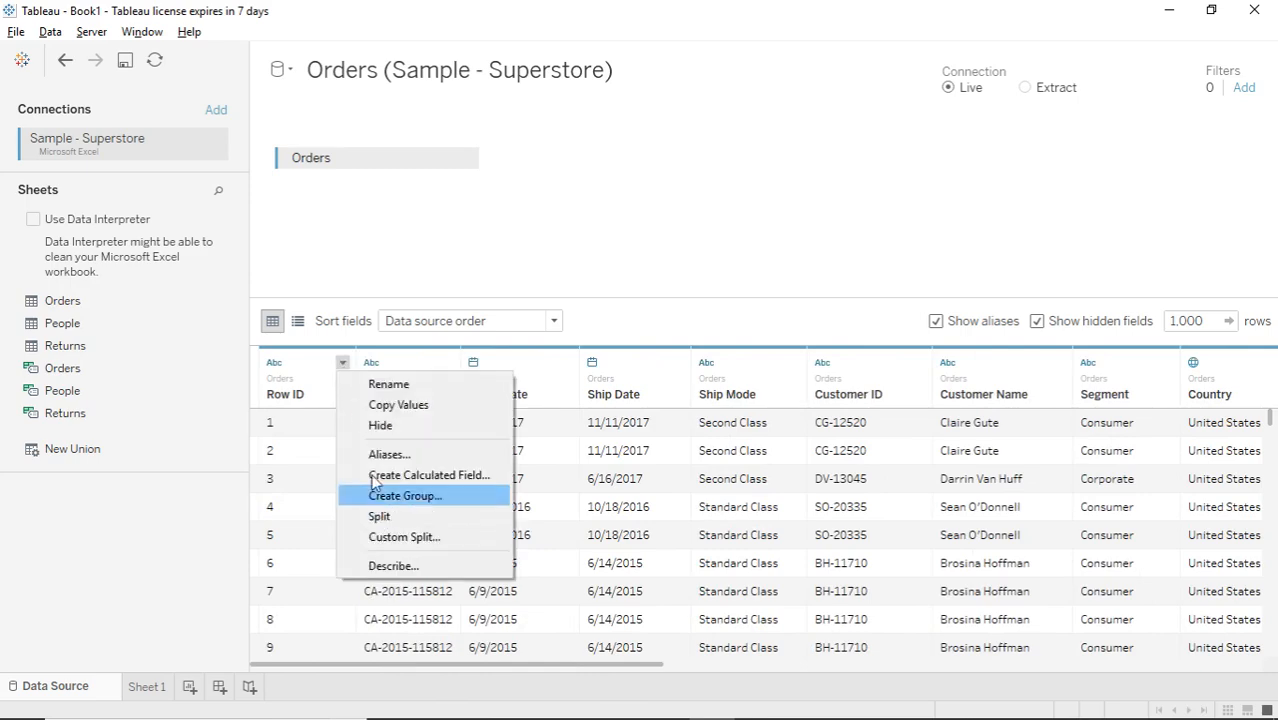
{"action": "left_click", "coordinate": [313, 362]}
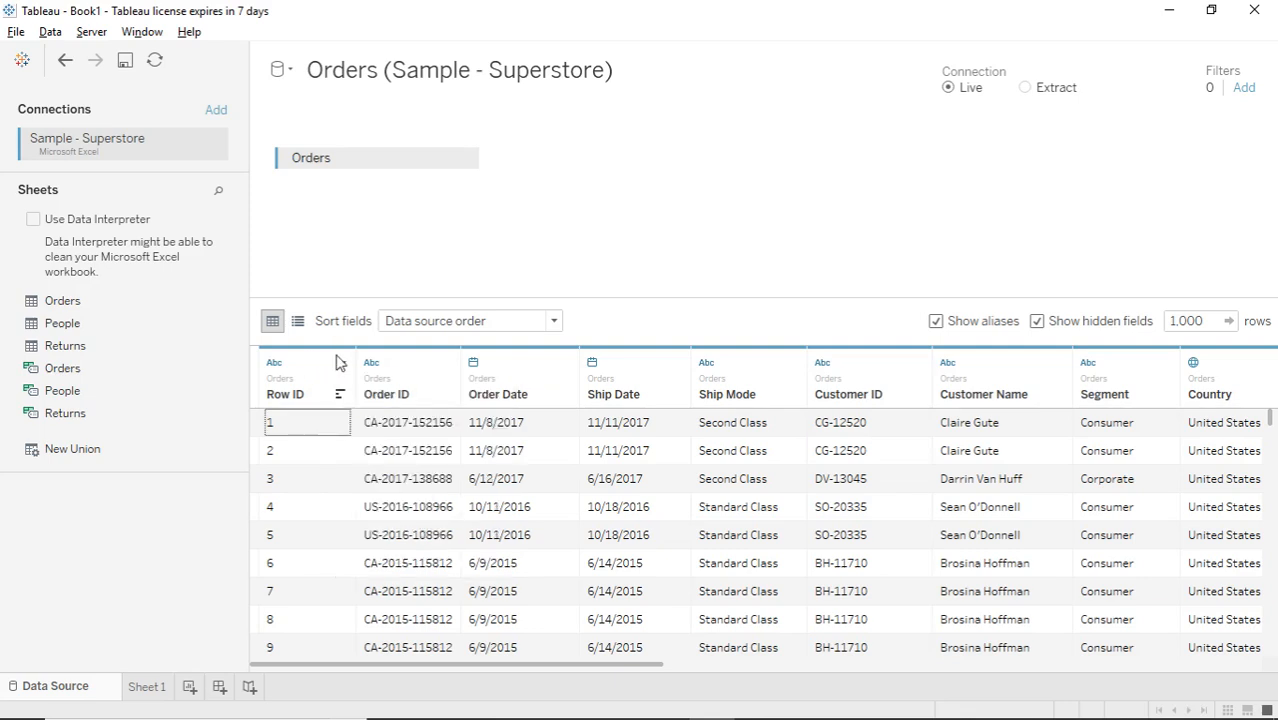
{"action": "left_click", "coordinate": [448, 364]}
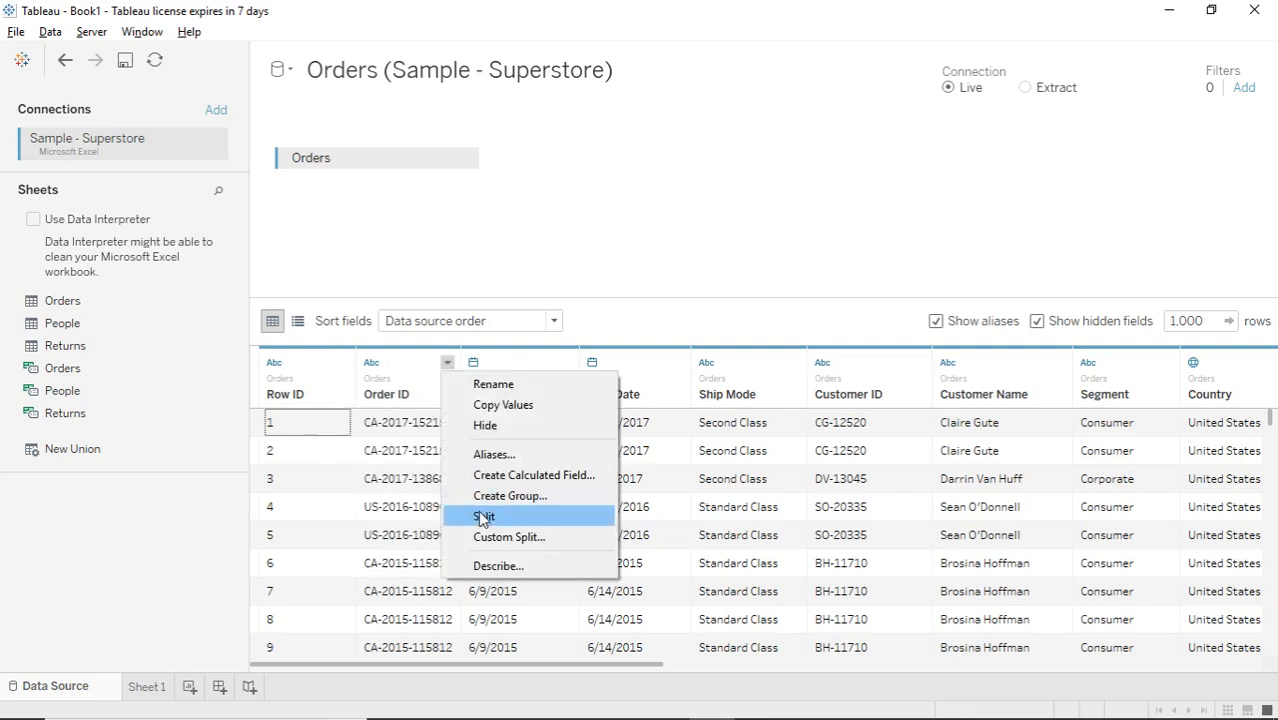
{"action": "left_click", "coordinate": [417, 365]}
{"action": "left_click", "coordinate": [447, 364]}
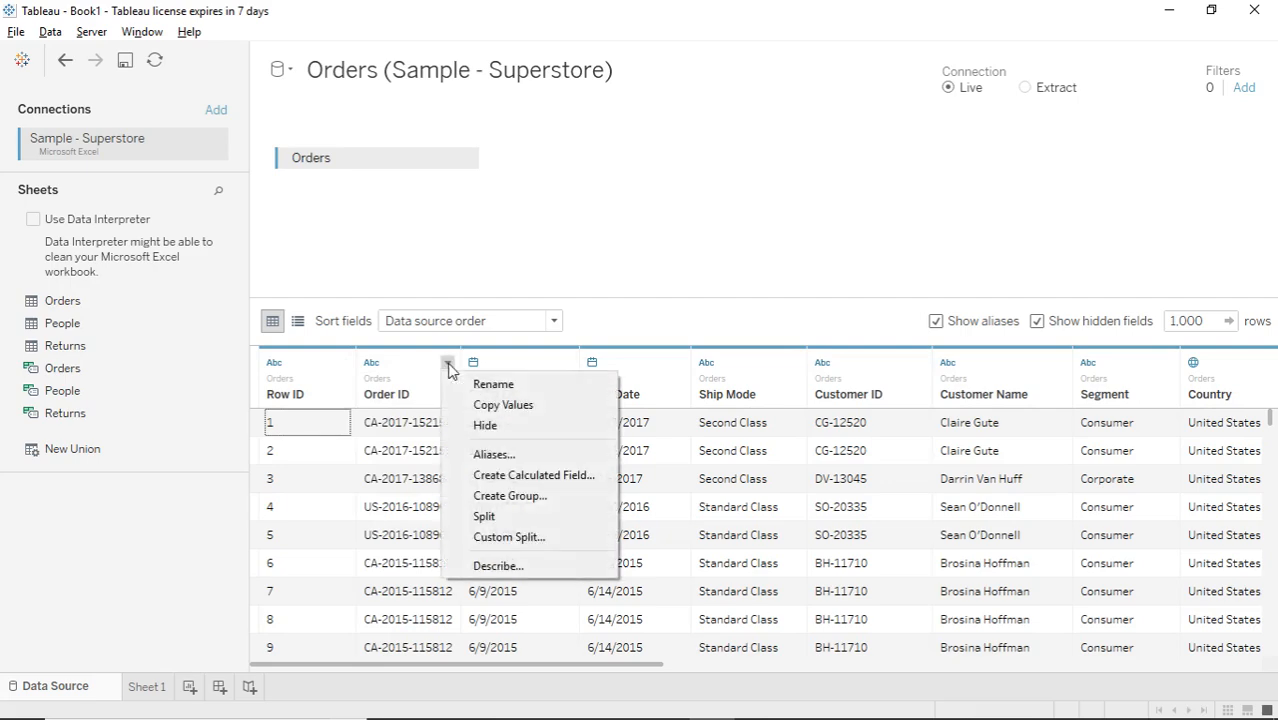
{"action": "left_click", "coordinate": [499, 515]}
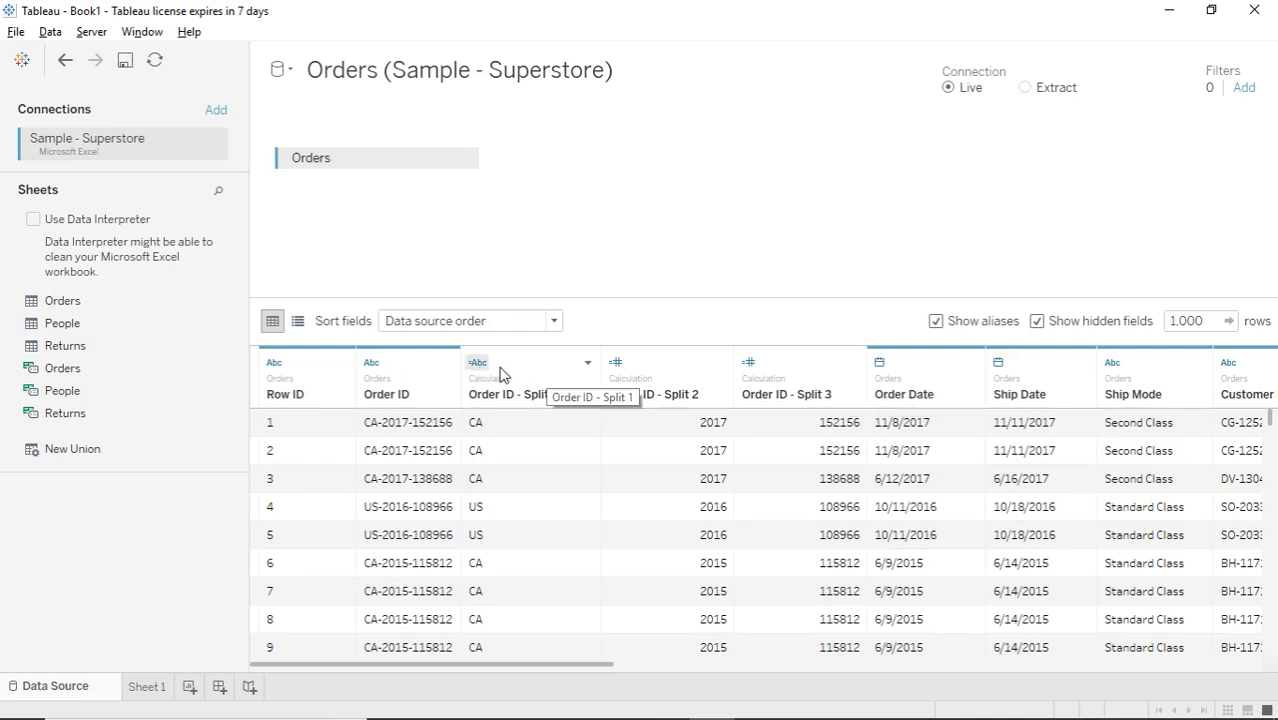
Apply a custom split to Order ID using the separator "-" and splitting off the first 1 column.
{"action": "left_click", "coordinate": [447, 366]}
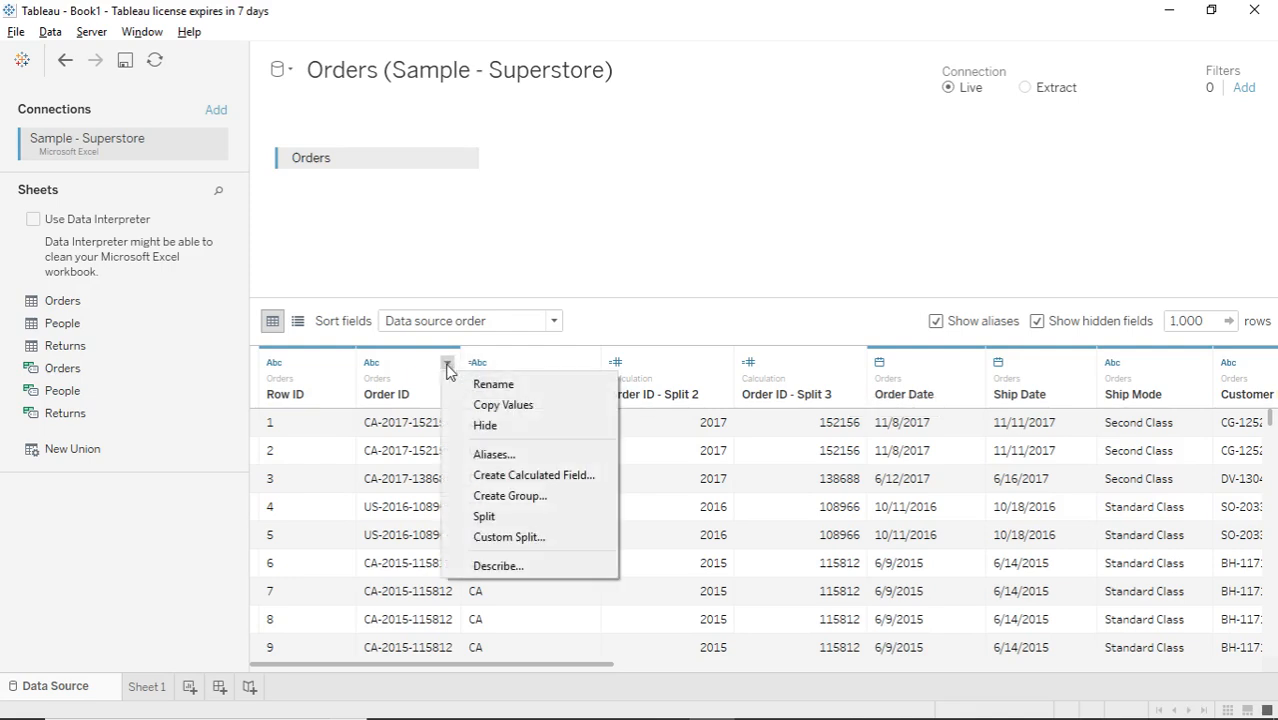
{"action": "left_click", "coordinate": [489, 538]}
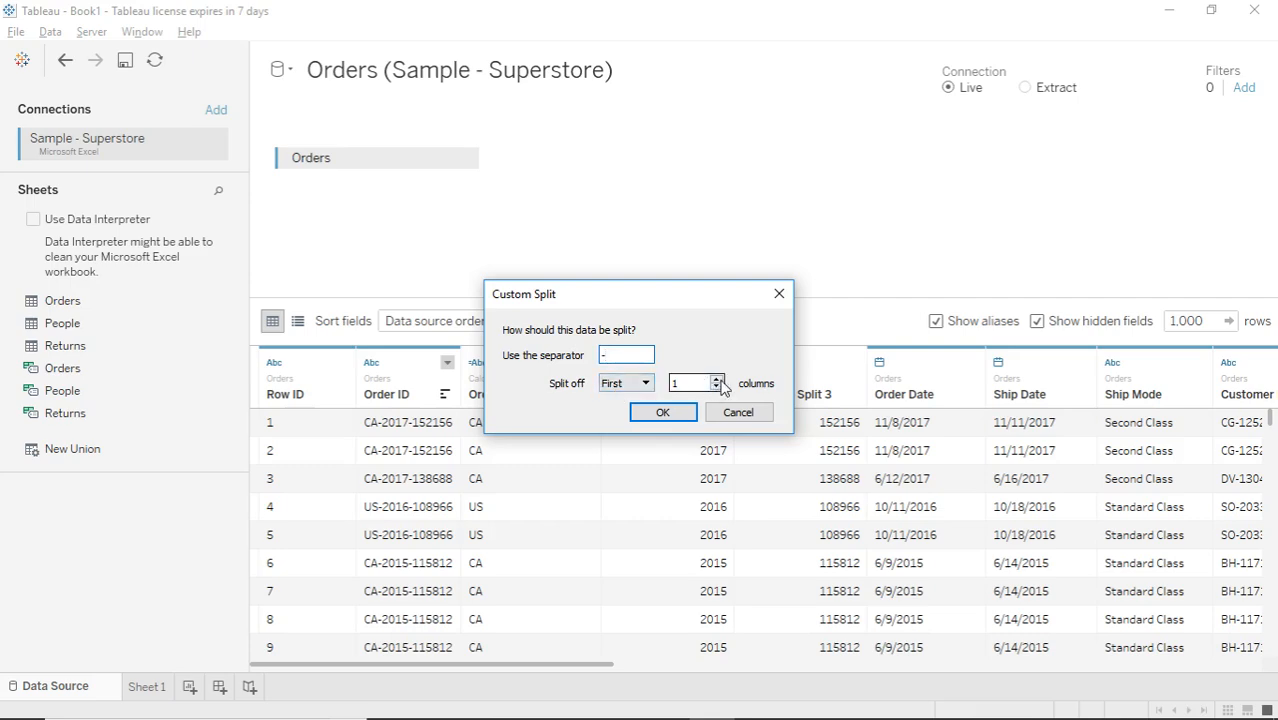
{"action": "left_click", "coordinate": [660, 413]}
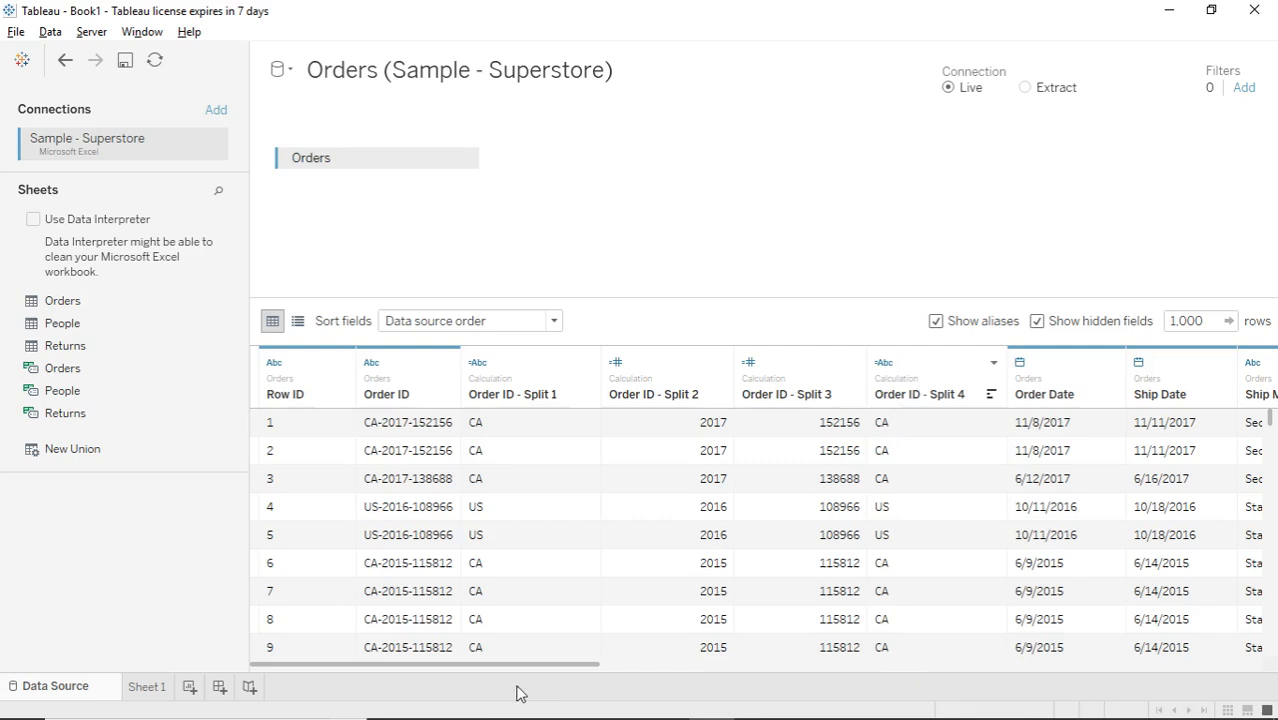
Undo the custom split and automatic split of Order ID and the City group.
{"action": "left_click_drag", "start_coordinate": [517, 668], "coordinate": [423, 660]}
{"action": "key", "text": "ctrl+z"}
{"action": "key", "text": "ctrl+z"}
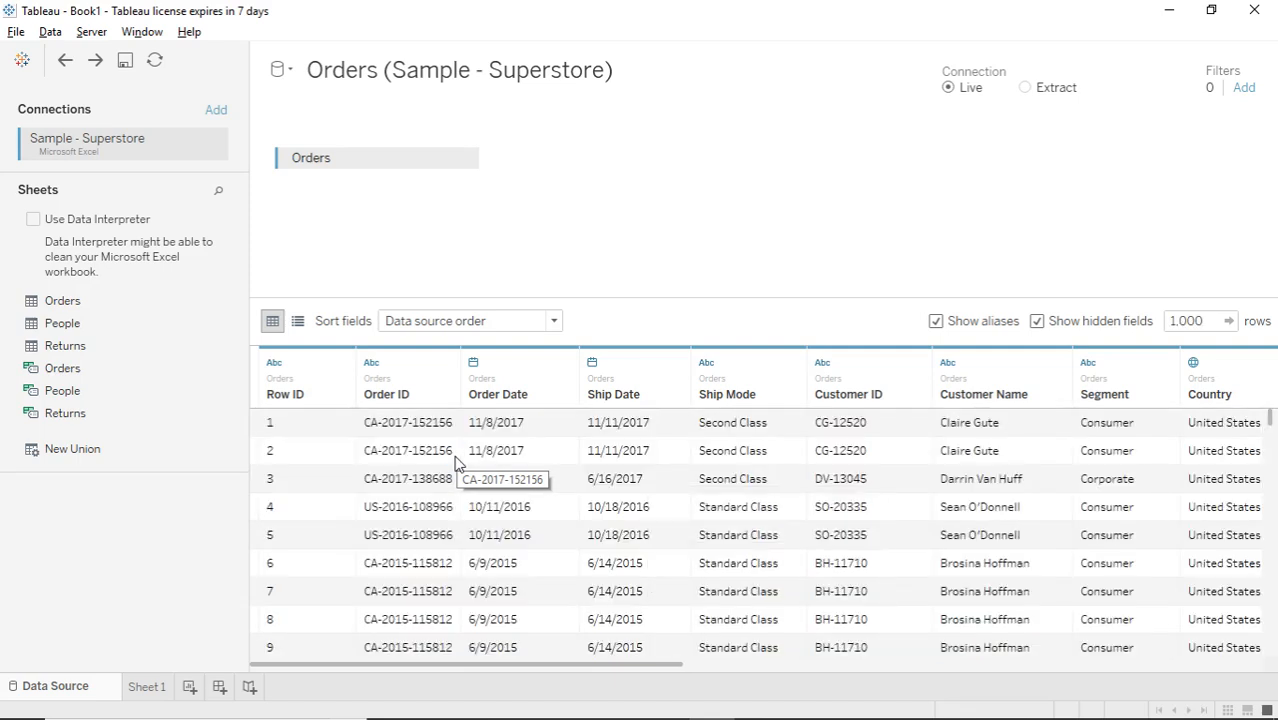
View the description of the Order ID field and close it.
{"action": "left_click", "coordinate": [447, 365]}
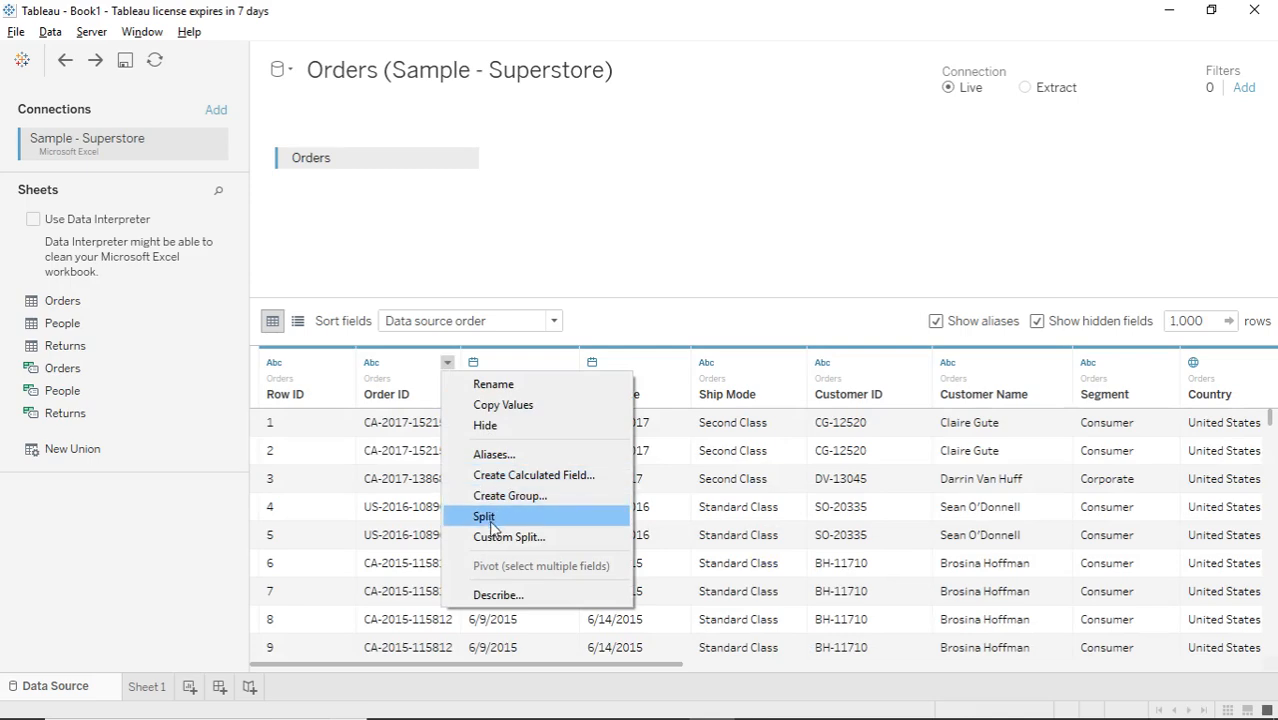
{"action": "left_click", "coordinate": [497, 595]}
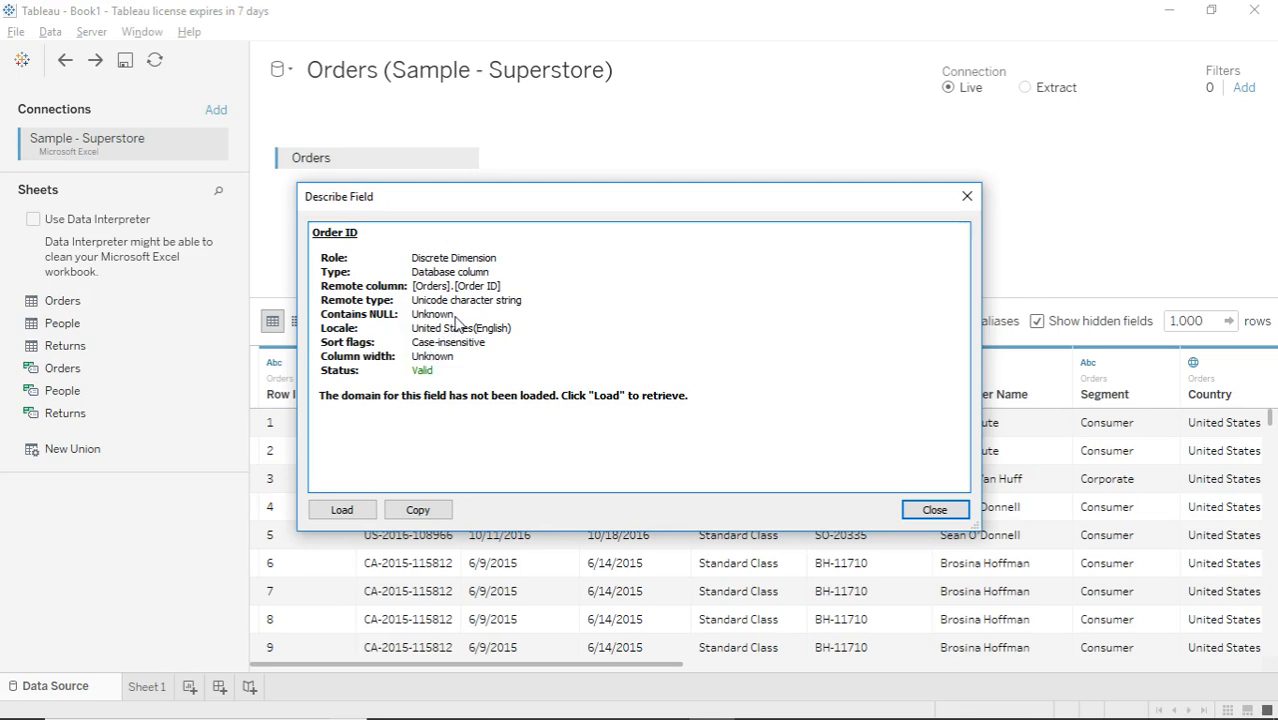
{"action": "left_click", "coordinate": [966, 196]}
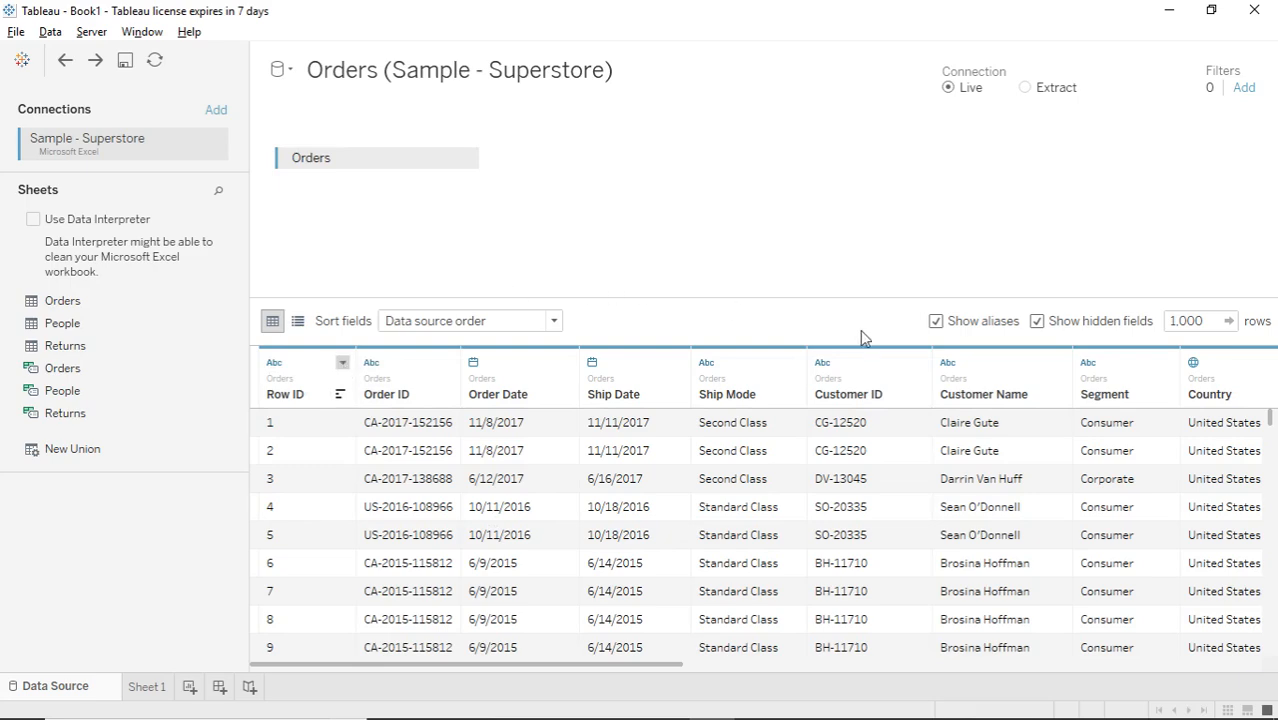
Turn off the display of aliases and hidden fields in the data grid.
{"action": "left_click", "coordinate": [937, 323]}
{"action": "left_click", "coordinate": [935, 322]}
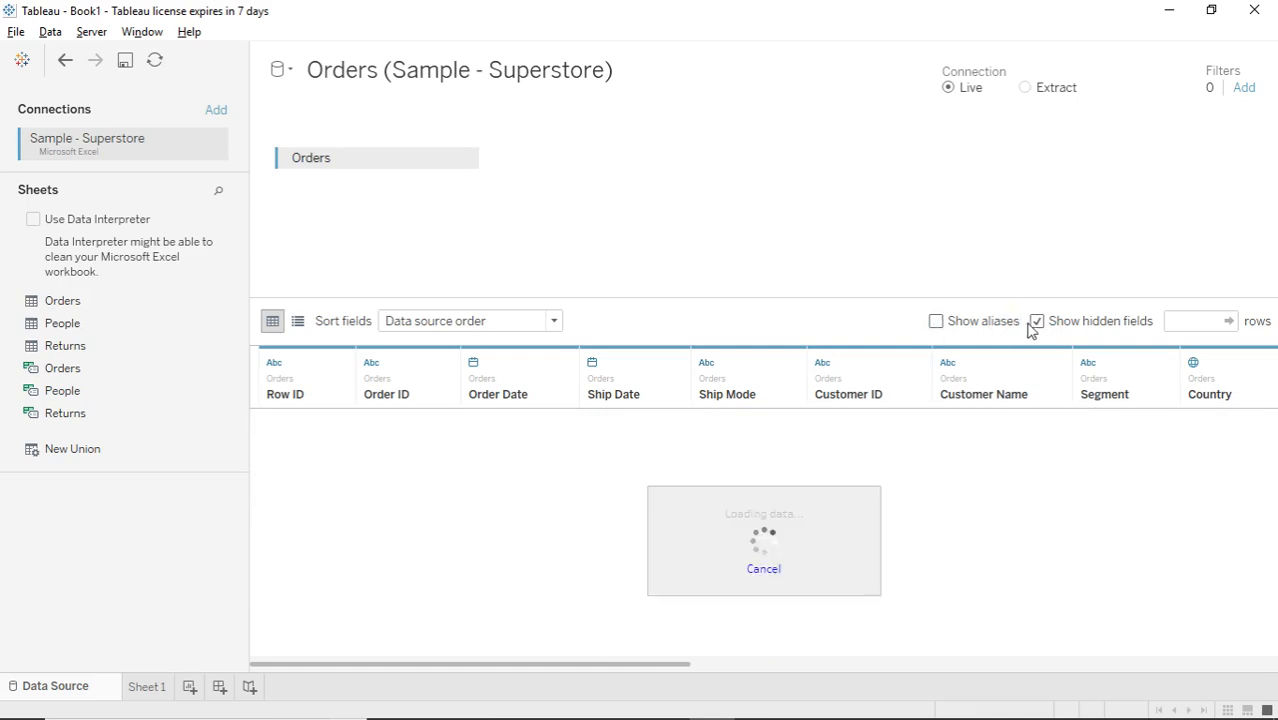
{"action": "left_click", "coordinate": [1037, 322]}
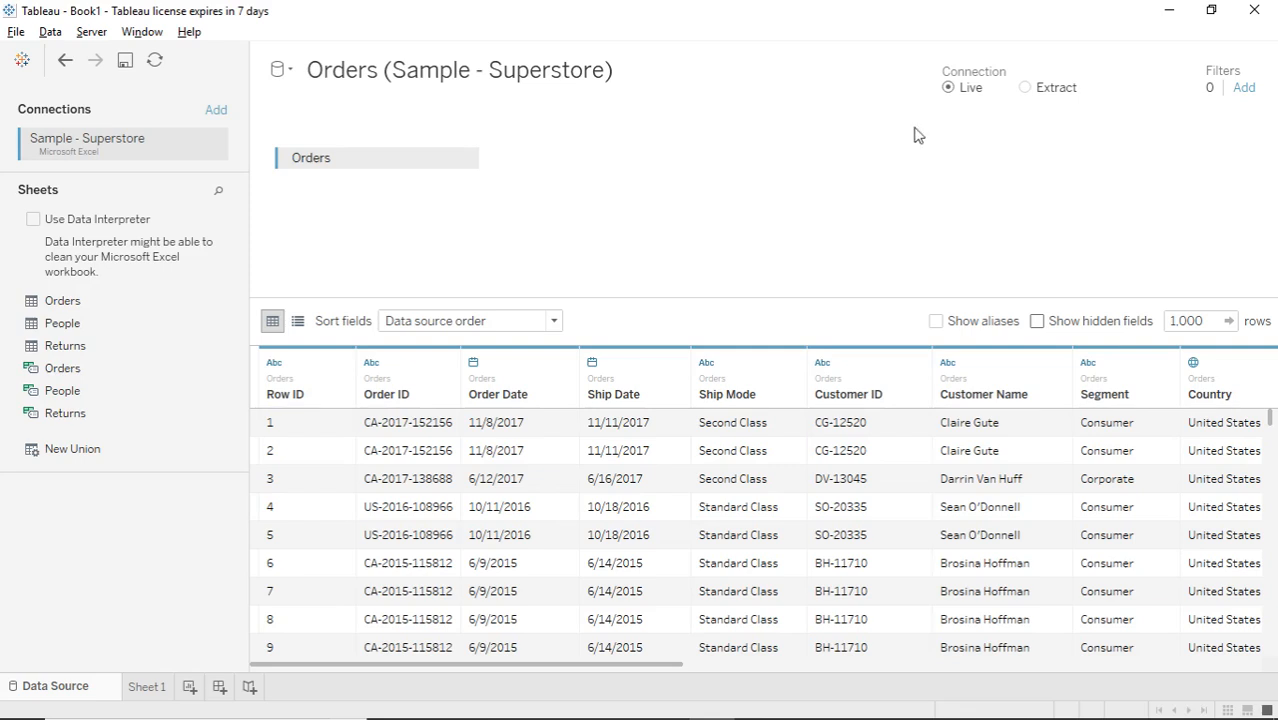
Switch the data source connection to Extract, comparing it with the Live option.
{"action": "left_click", "coordinate": [1026, 89]}
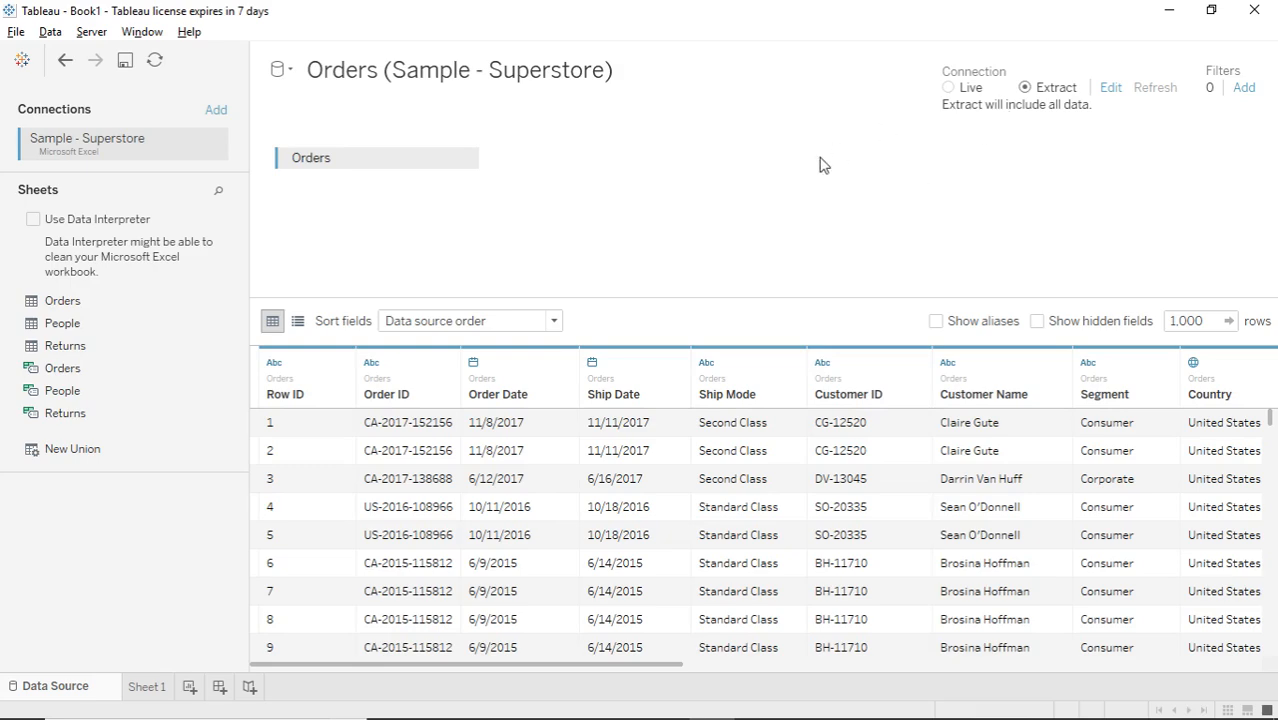
{"action": "left_click", "coordinate": [951, 89]}
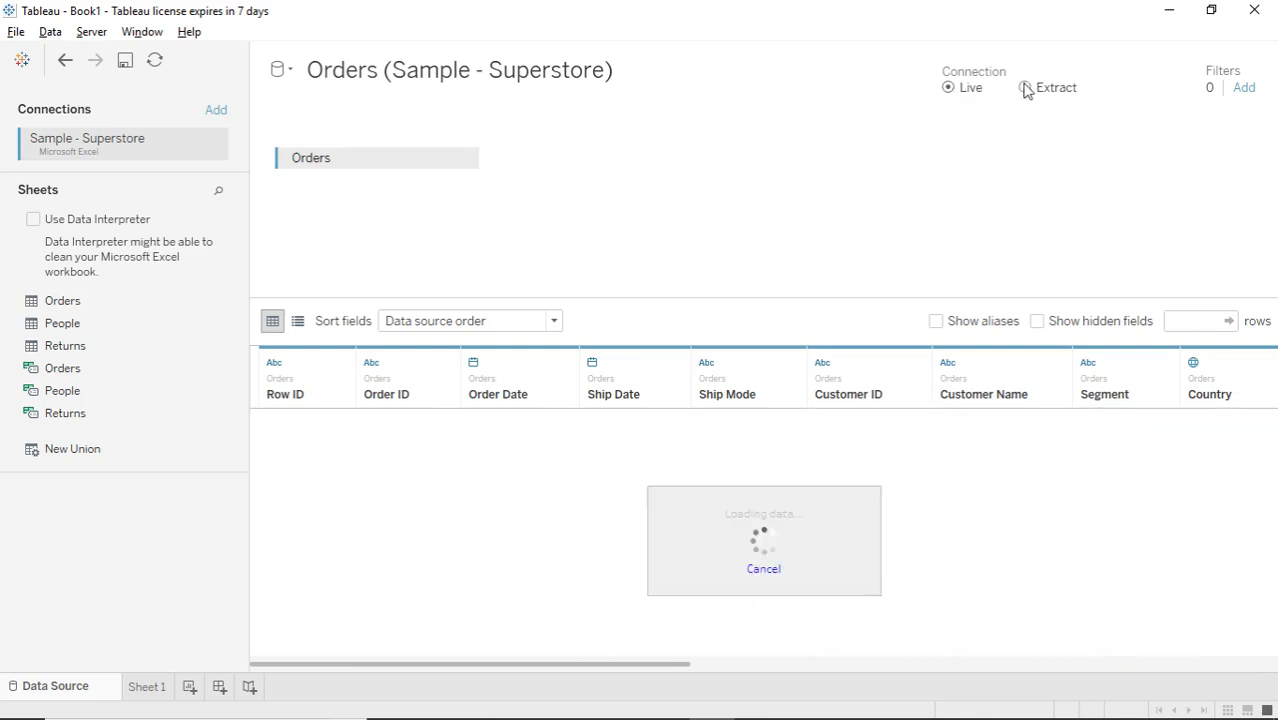
{"action": "left_click", "coordinate": [1026, 89]}
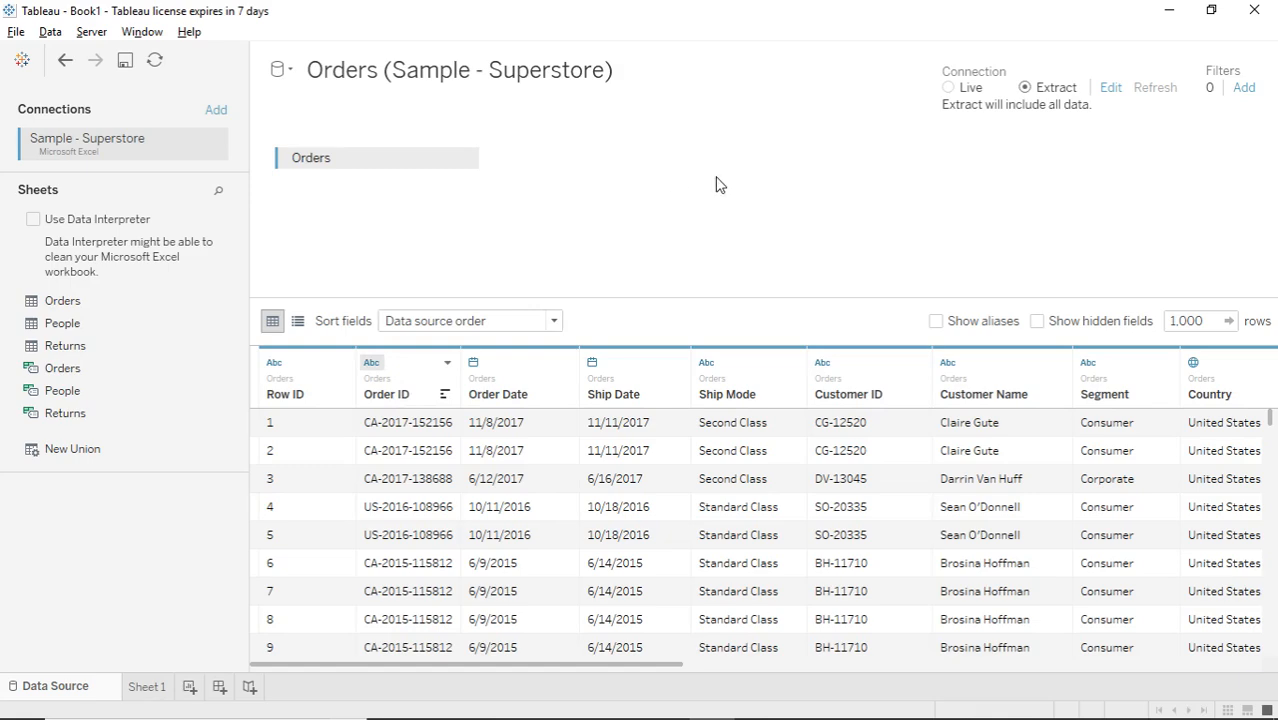
Open the extract settings and try aggregating data for visible dimensions, turning the option back off.
{"action": "left_click", "coordinate": [1108, 88]}
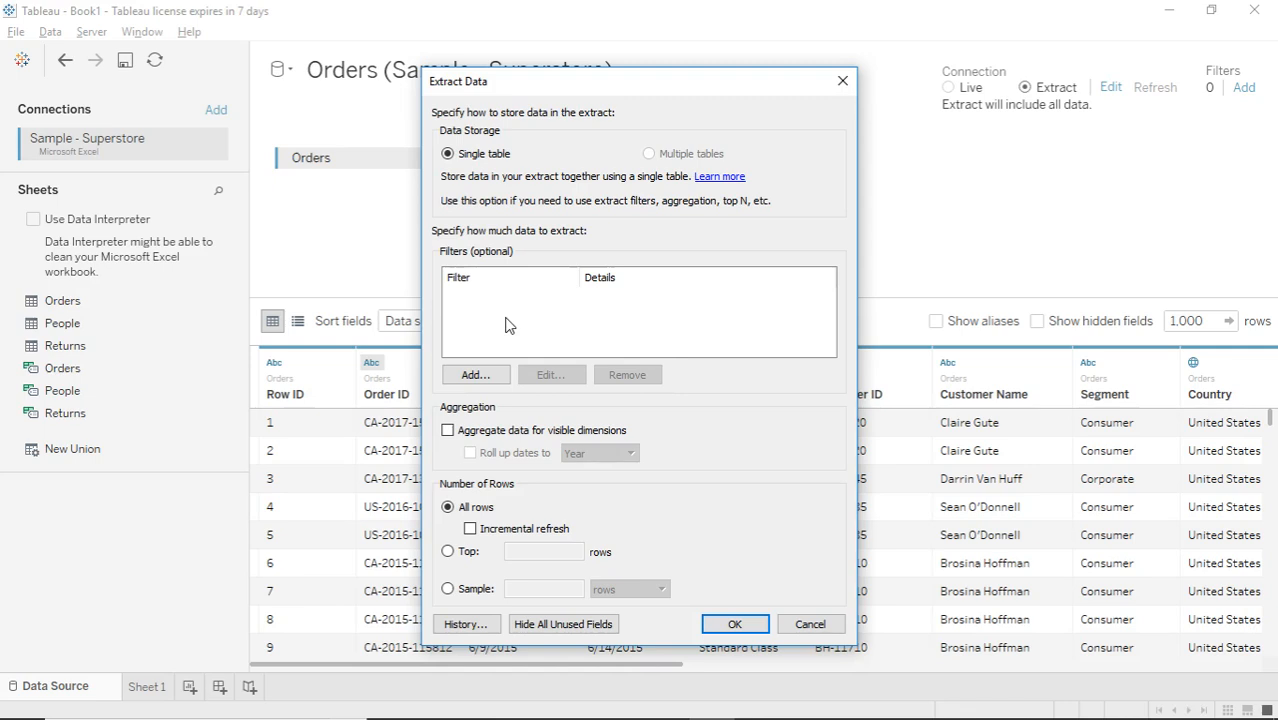
{"action": "left_click", "coordinate": [447, 431]}
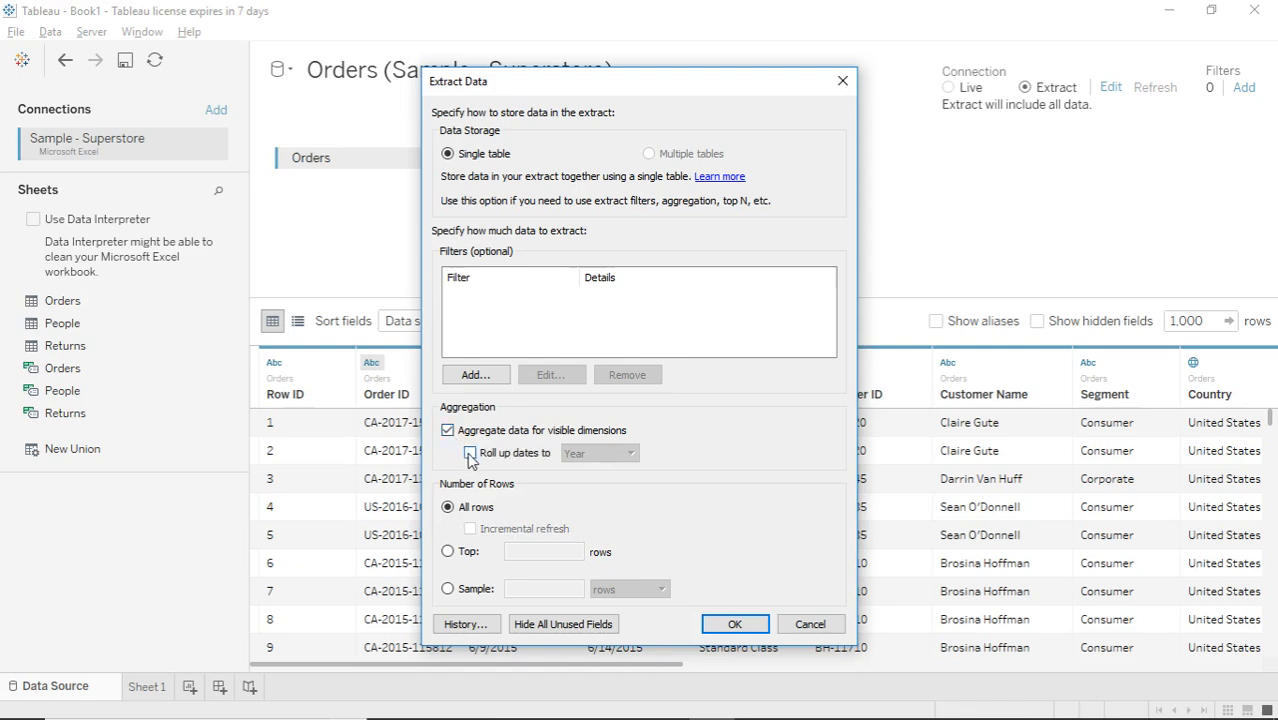
{"action": "left_click", "coordinate": [447, 431]}
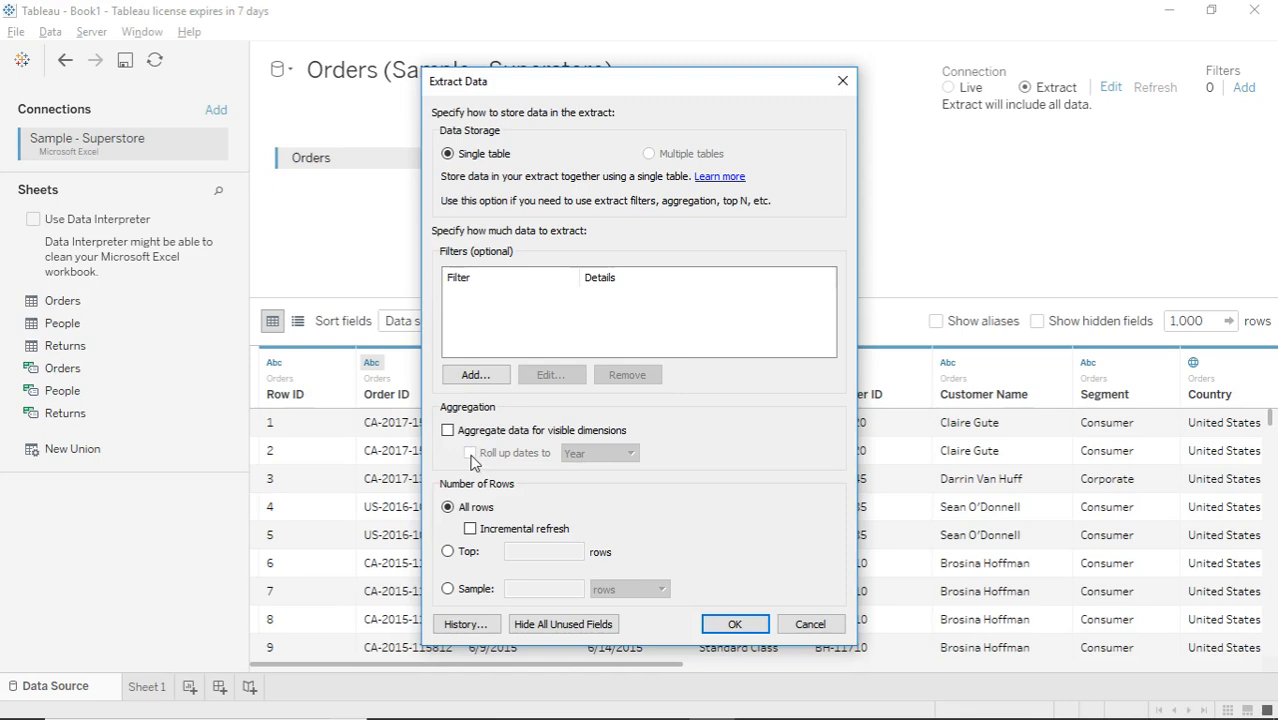
Try incremental refresh for the extract, view the columns offered for identifying new rows, and turn it back off.
{"action": "left_click", "coordinate": [470, 530]}
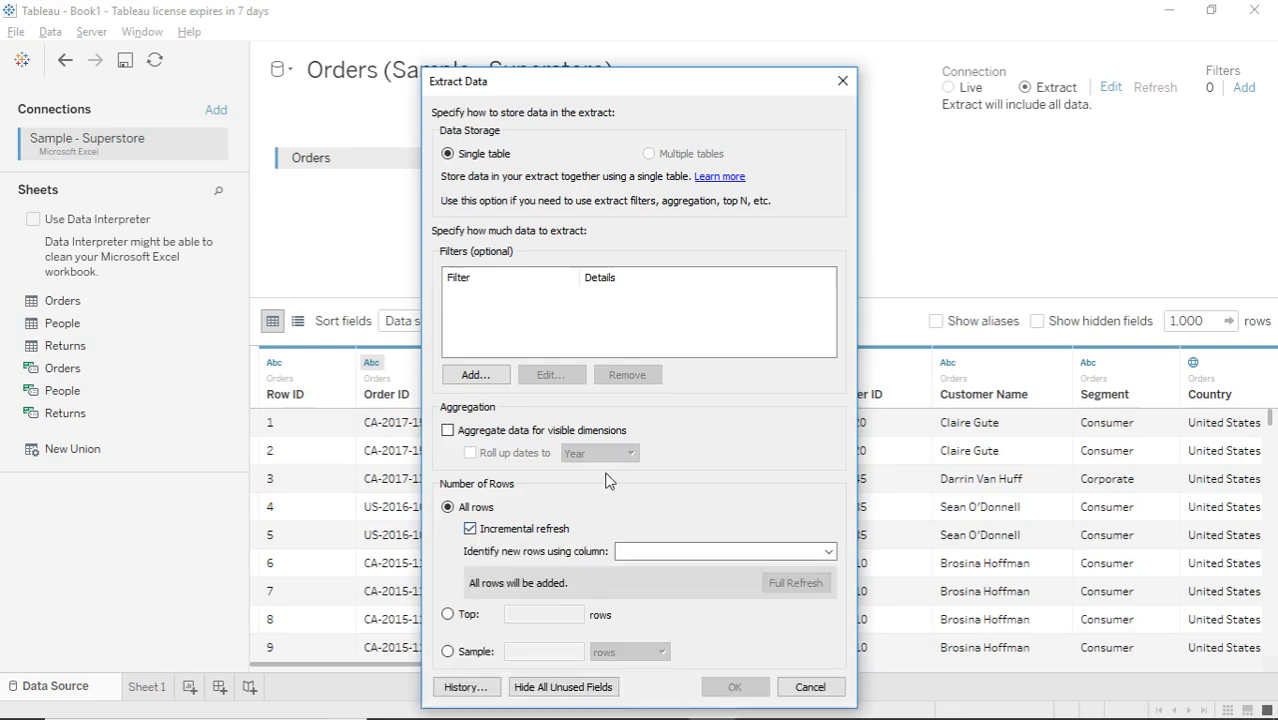
{"action": "left_click", "coordinate": [829, 552]}
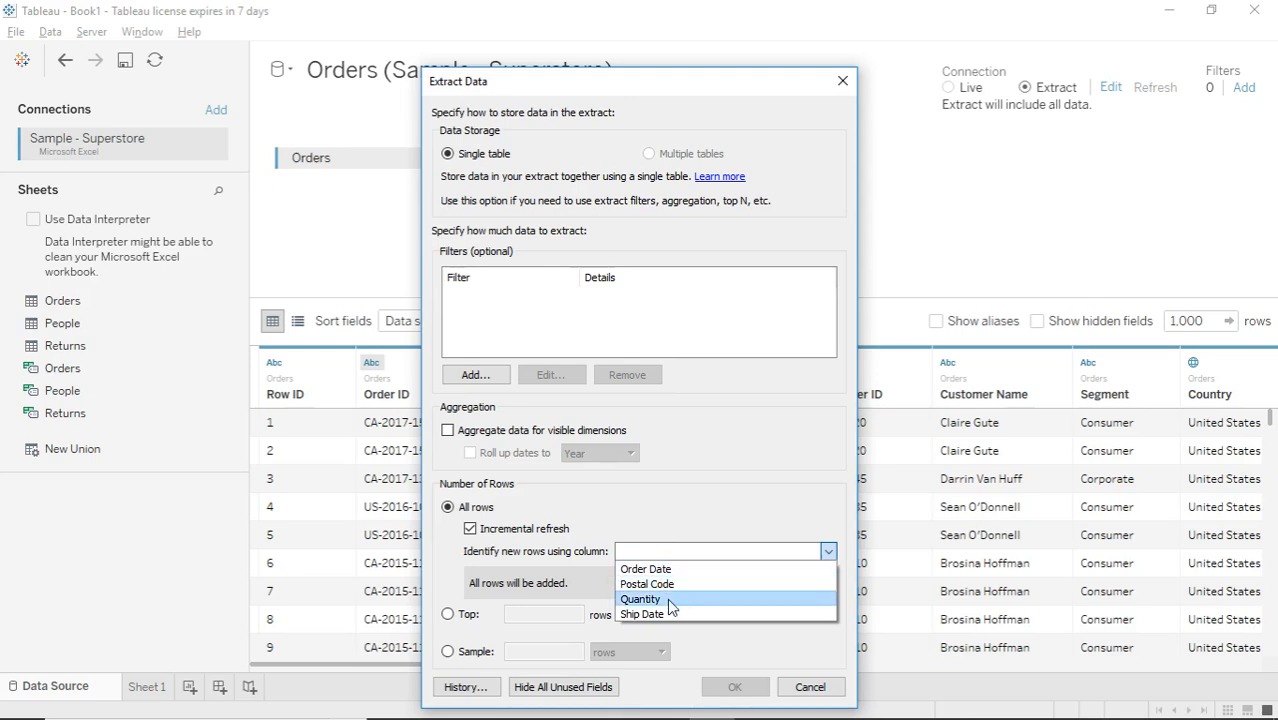
{"action": "left_click", "coordinate": [720, 470]}
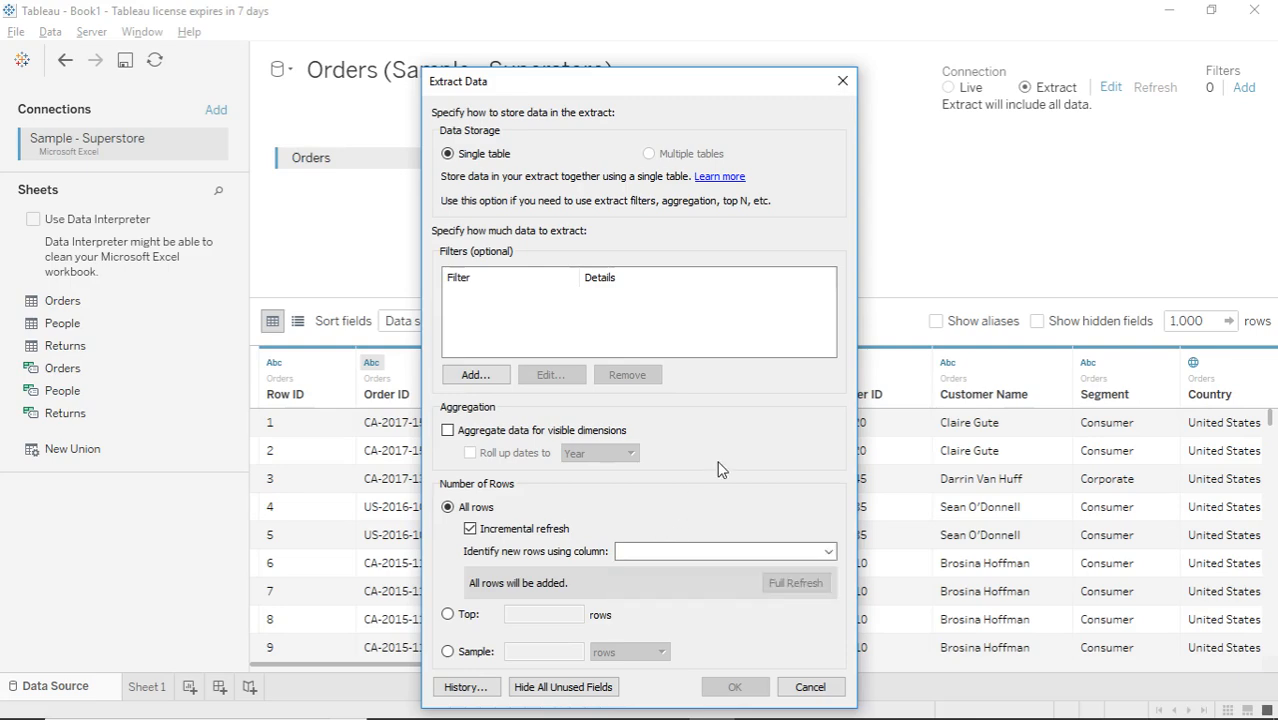
{"action": "left_click", "coordinate": [470, 529]}
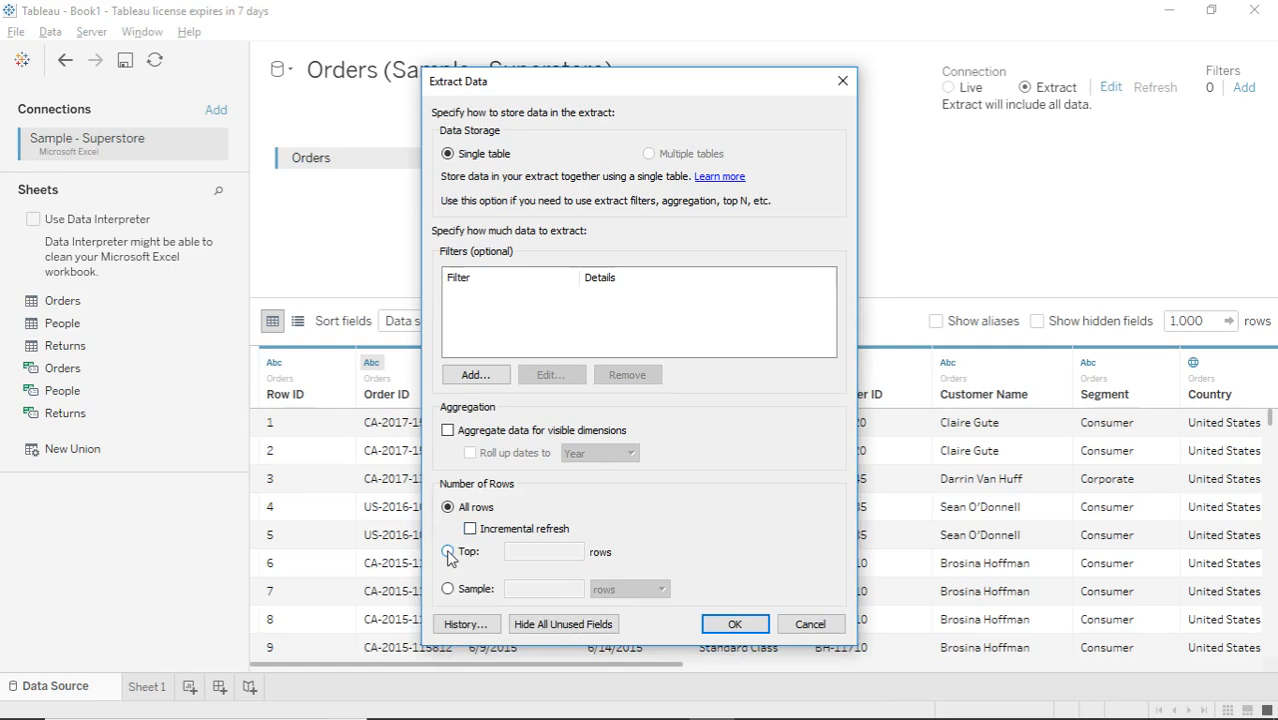
Try the Top and Sample options for the extract's number of rows, including the sample units, and return to All rows.
{"action": "left_click", "coordinate": [448, 553]}
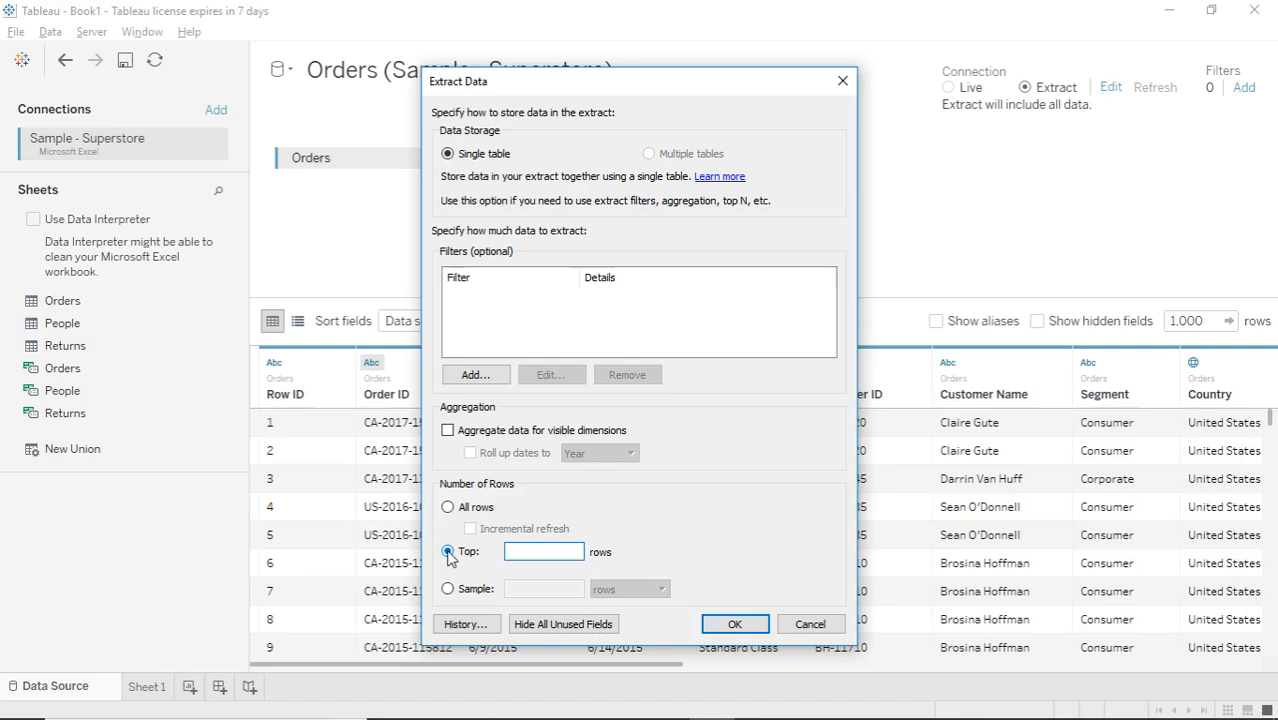
{"action": "left_click", "coordinate": [447, 590]}
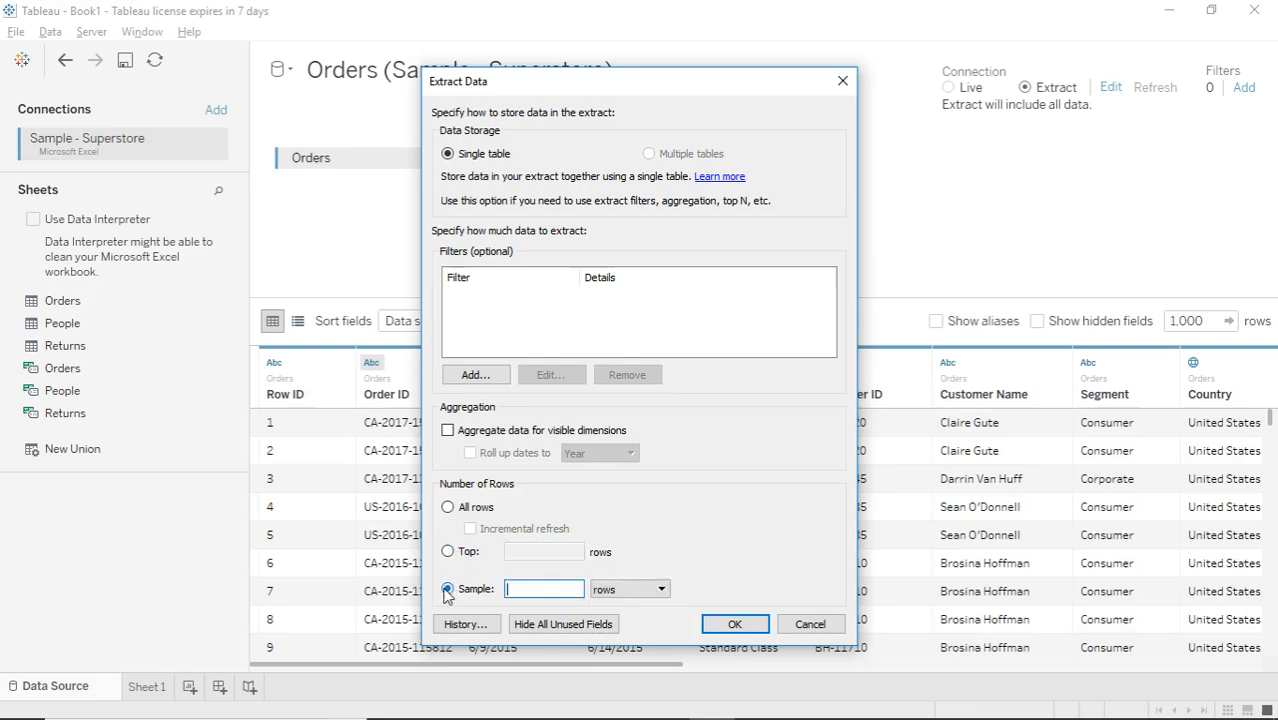
{"action": "left_click", "coordinate": [448, 553]}
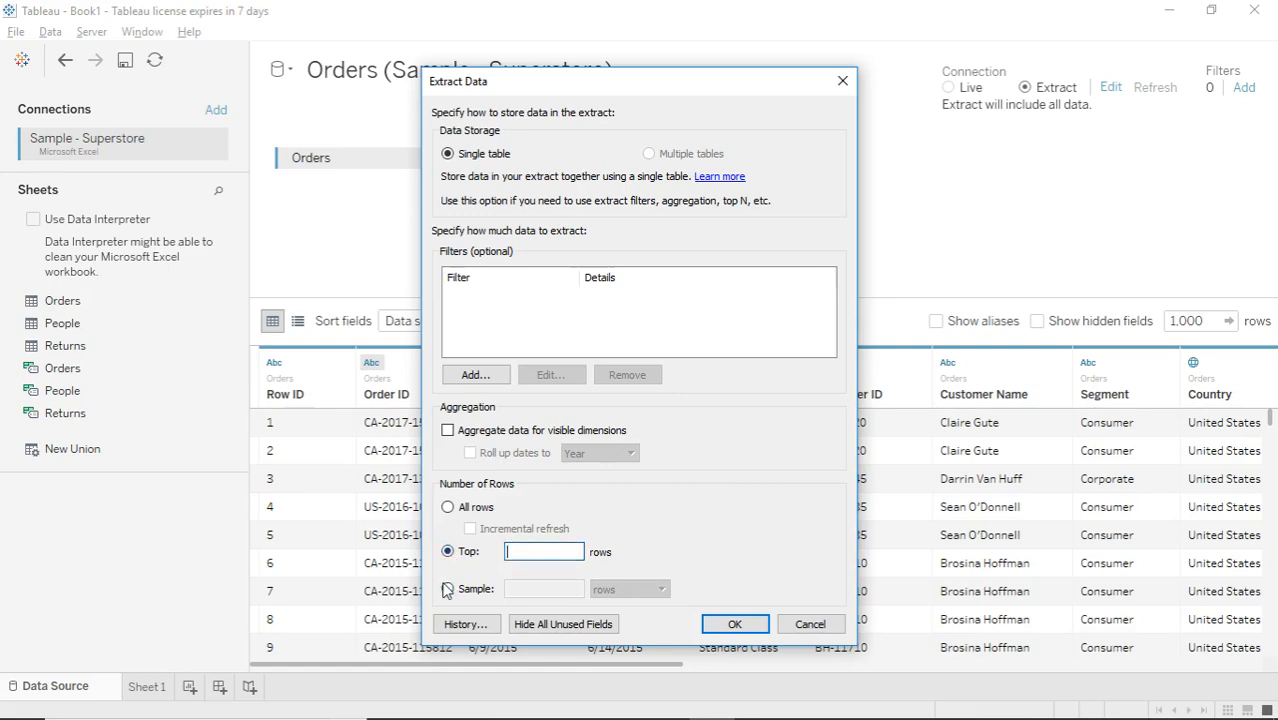
{"action": "left_click", "coordinate": [447, 590]}
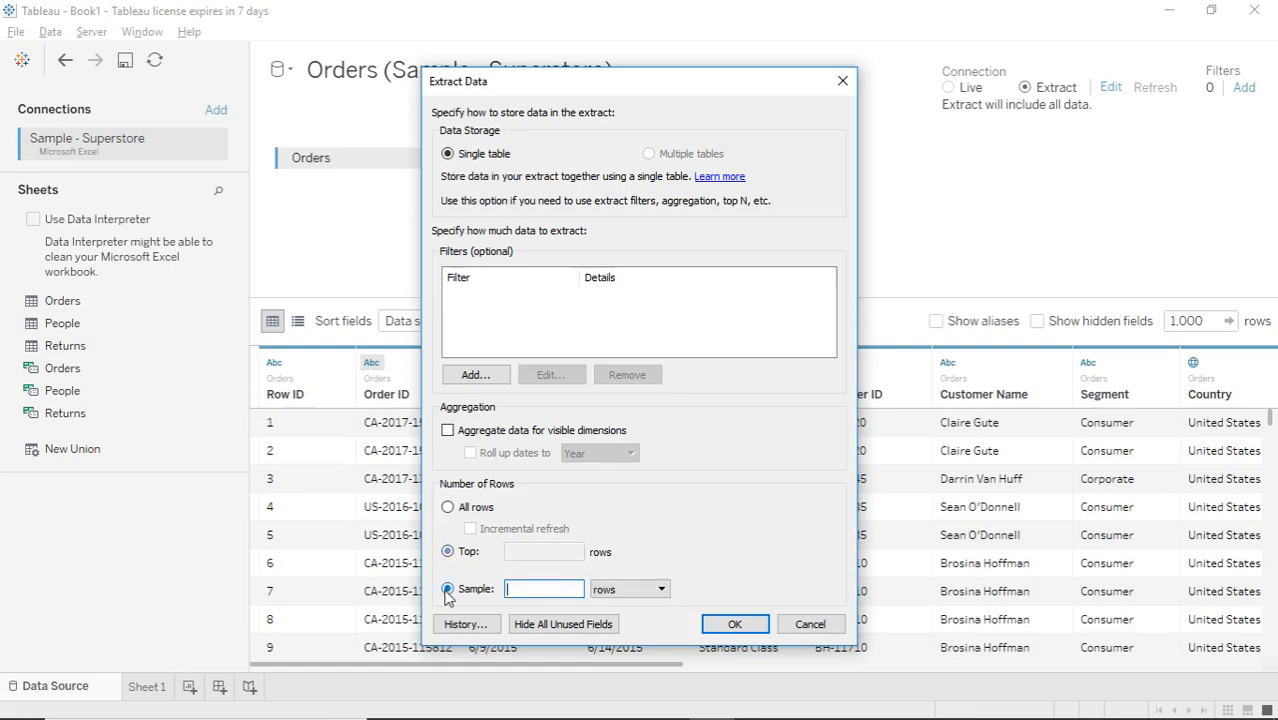
{"action": "left_click", "coordinate": [645, 590]}
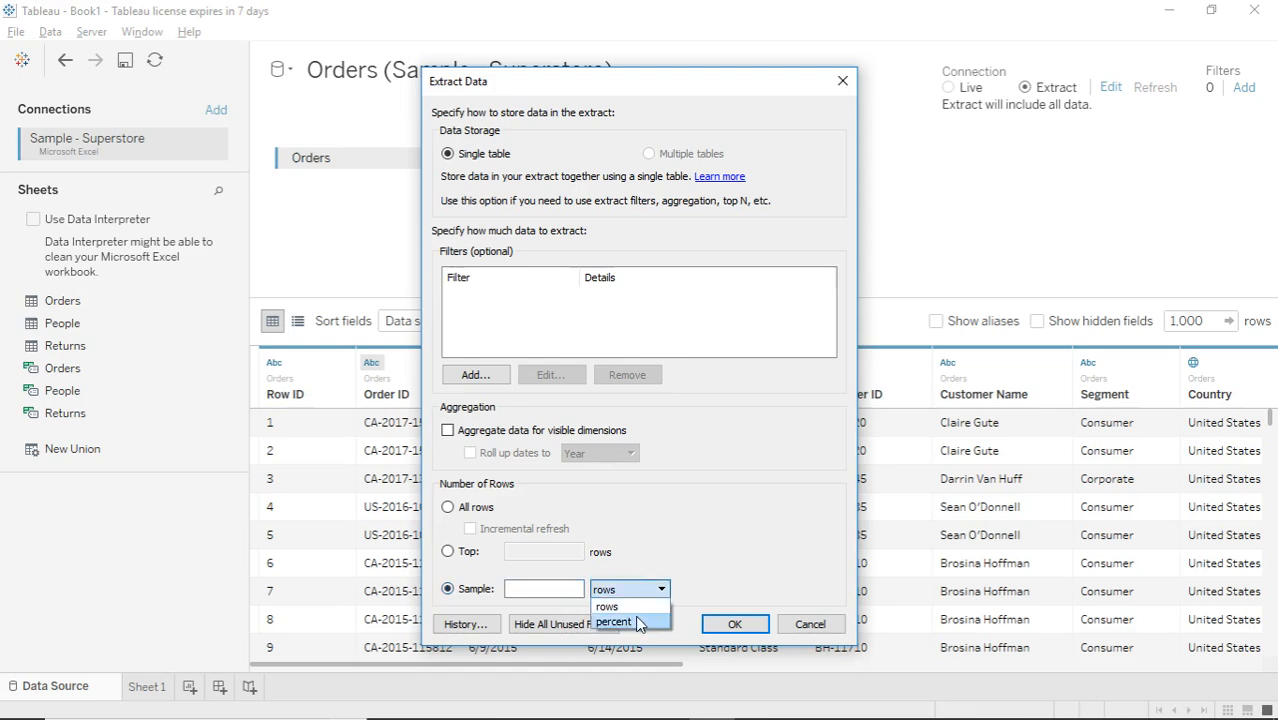
{"action": "left_click", "coordinate": [607, 606]}
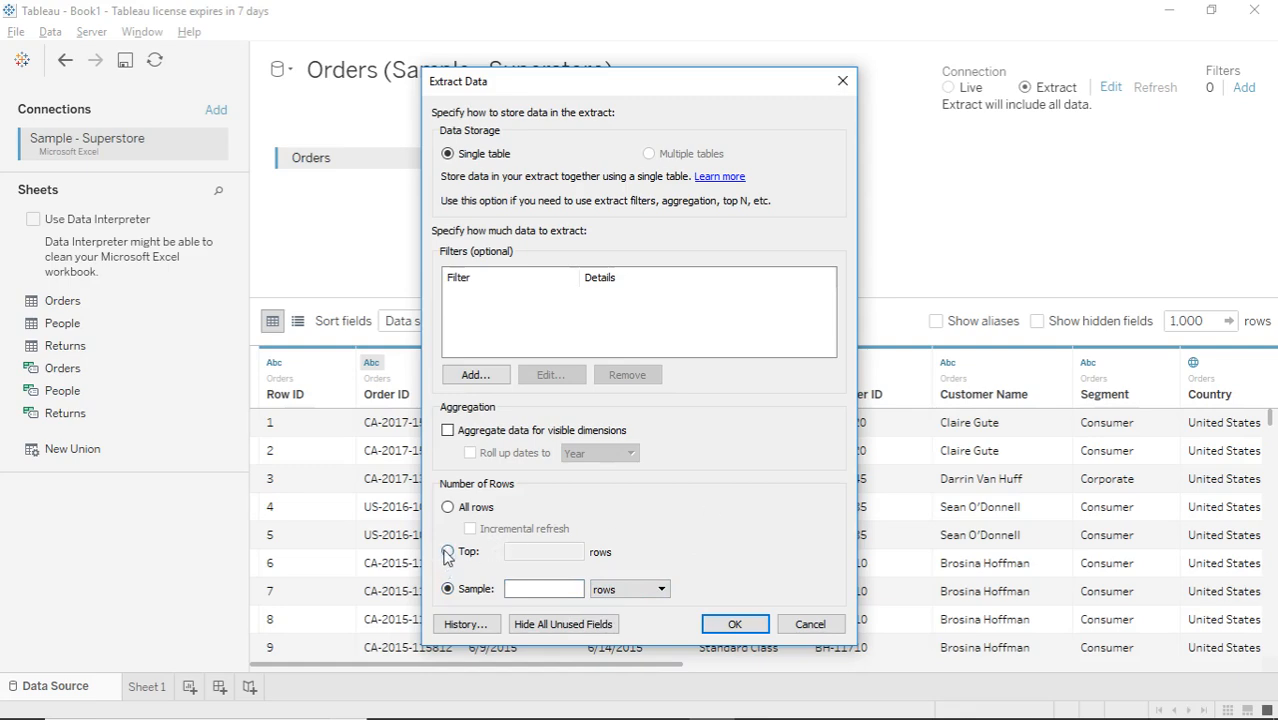
{"action": "left_click", "coordinate": [447, 553]}
{"action": "left_click", "coordinate": [448, 508]}
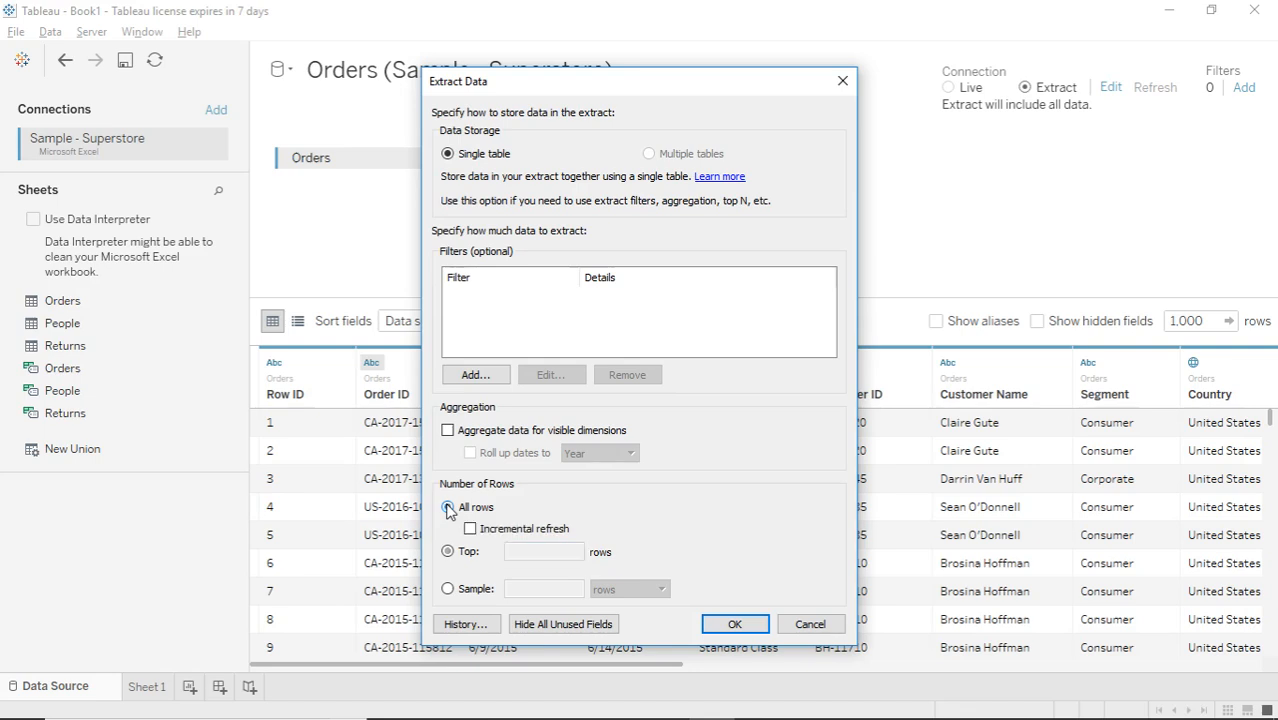
View the extract history, and close it and the extract settings.
{"action": "left_click", "coordinate": [464, 625]}
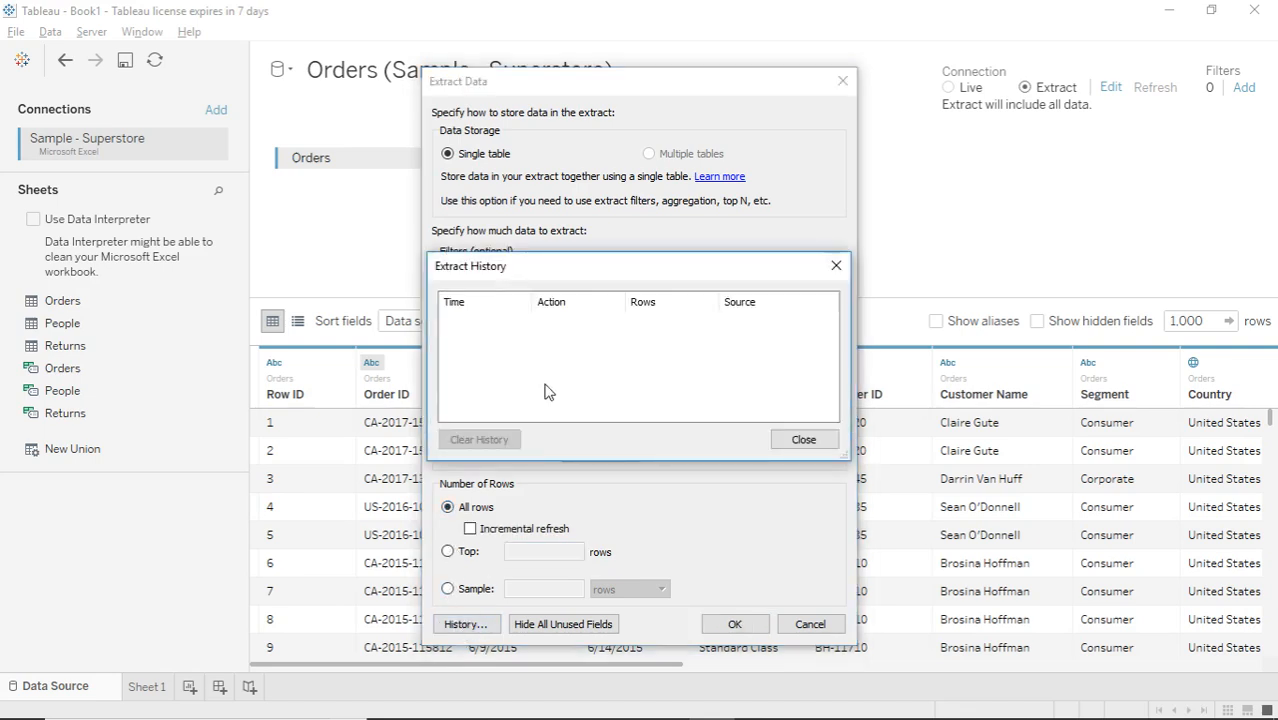
{"action": "left_click", "coordinate": [836, 268]}
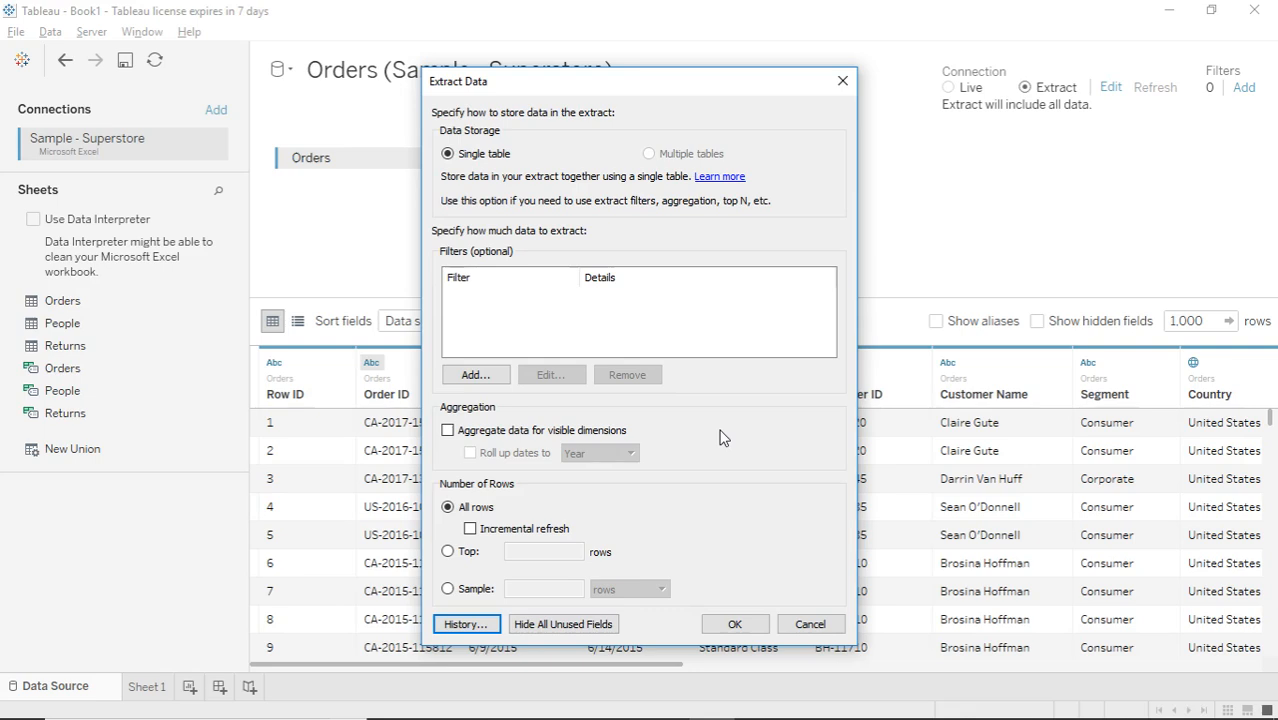
{"action": "left_click", "coordinate": [843, 82]}
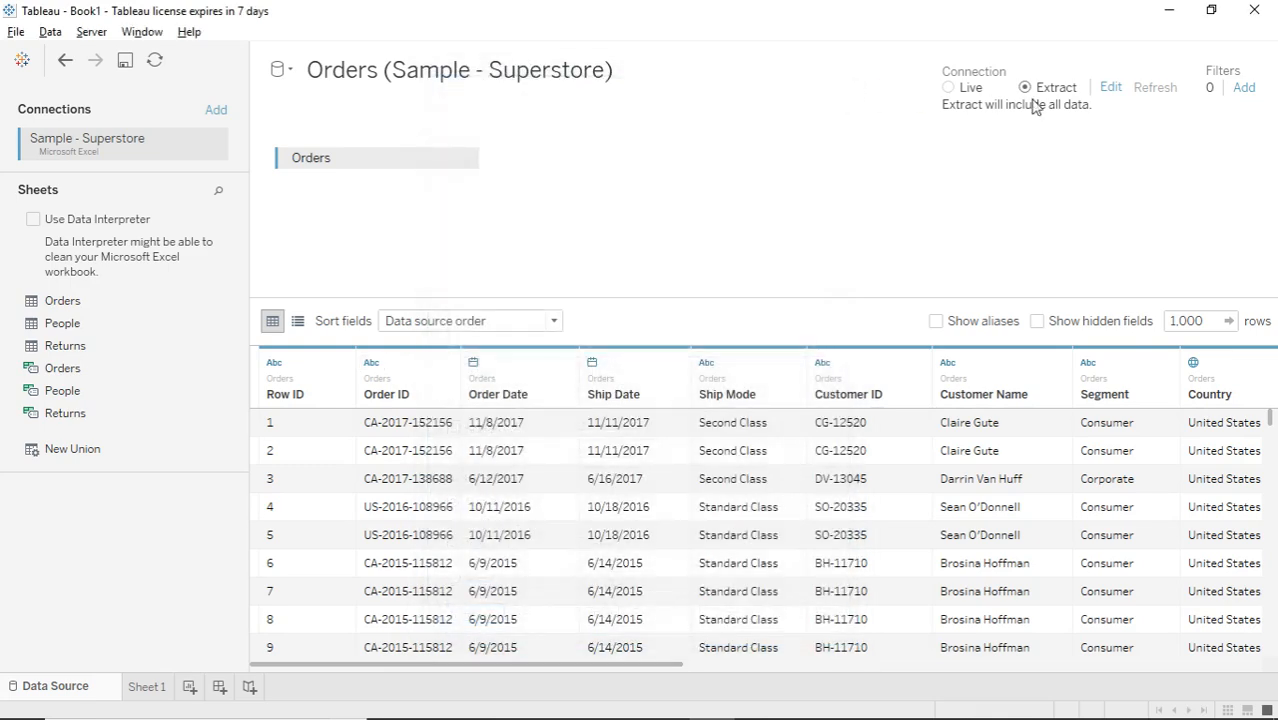
Try a data source filter on Region with West and South selected, and close the filter dialogs without applying it.
{"action": "left_click", "coordinate": [1244, 88]}
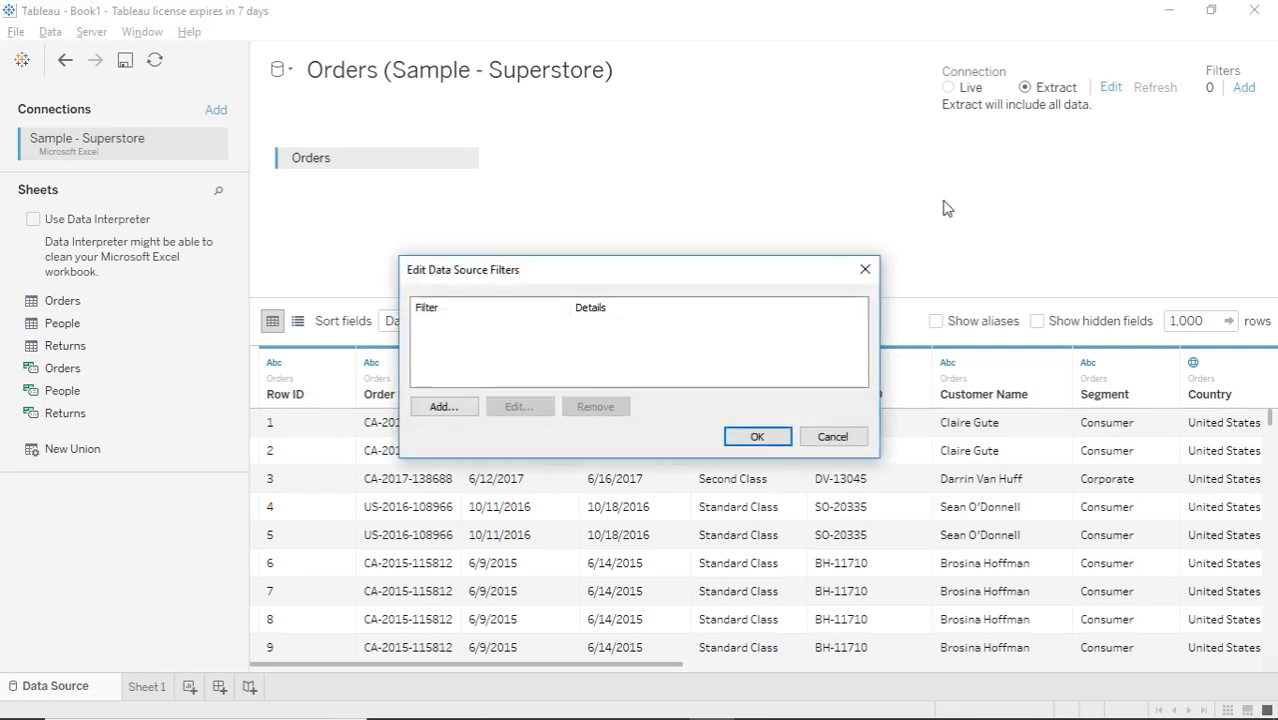
{"action": "left_click", "coordinate": [443, 408]}
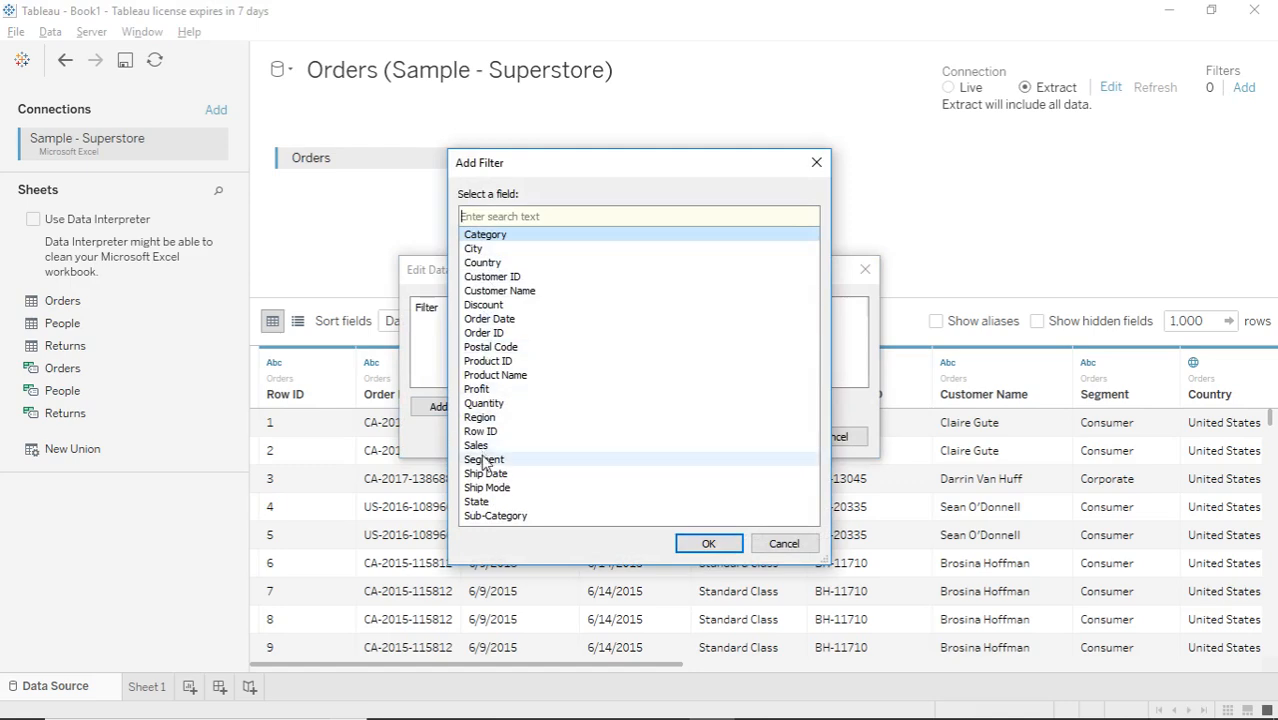
{"action": "left_click", "coordinate": [478, 418]}
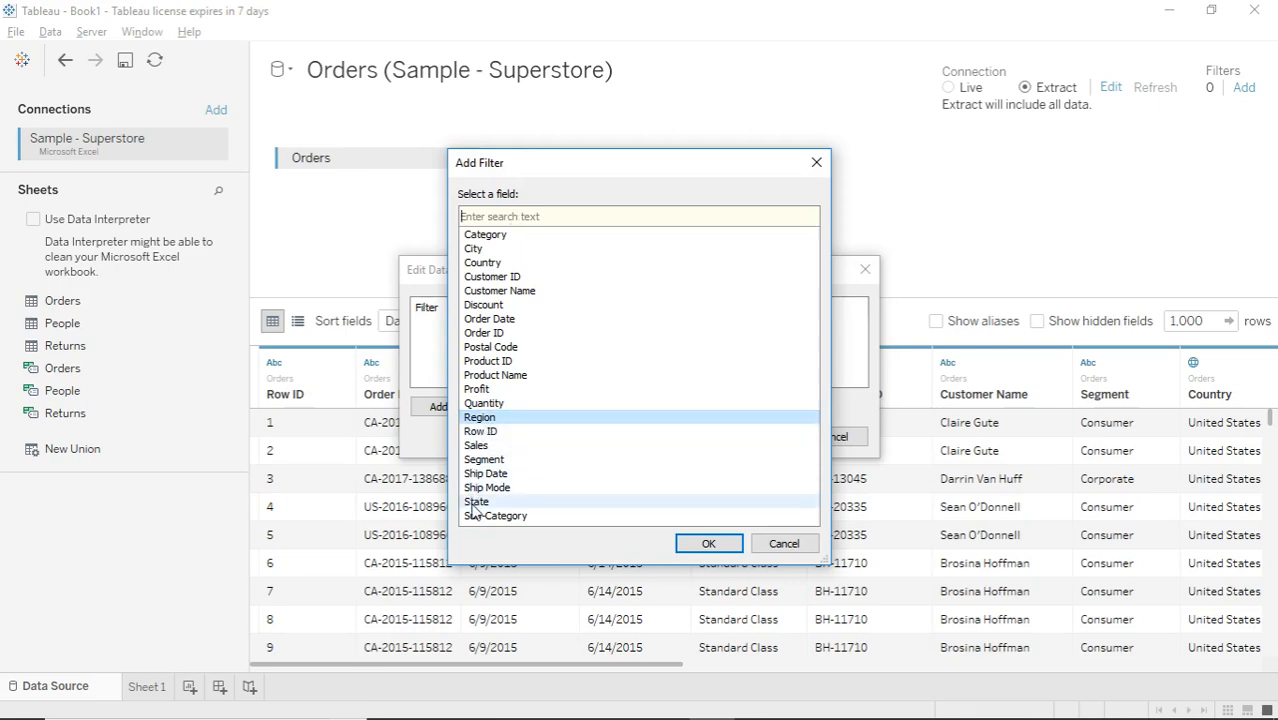
{"action": "left_click", "coordinate": [703, 543]}
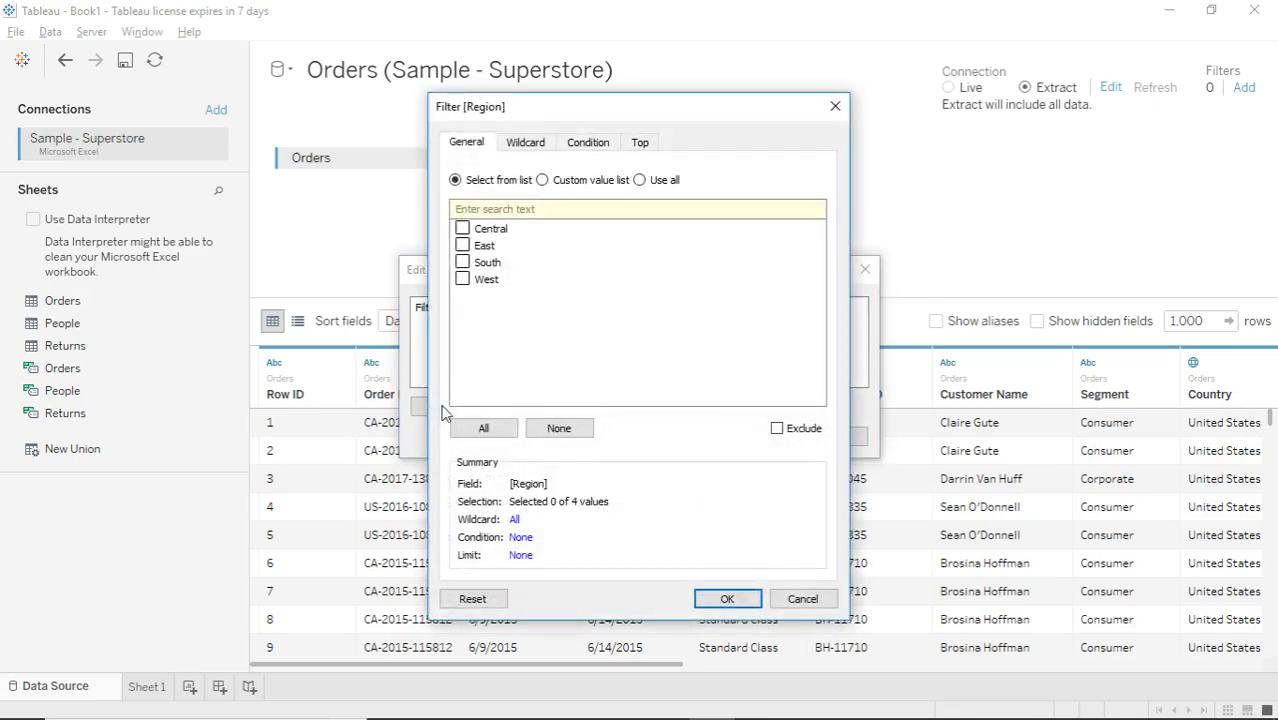
{"action": "left_click", "coordinate": [462, 280]}
{"action": "left_click", "coordinate": [462, 262]}
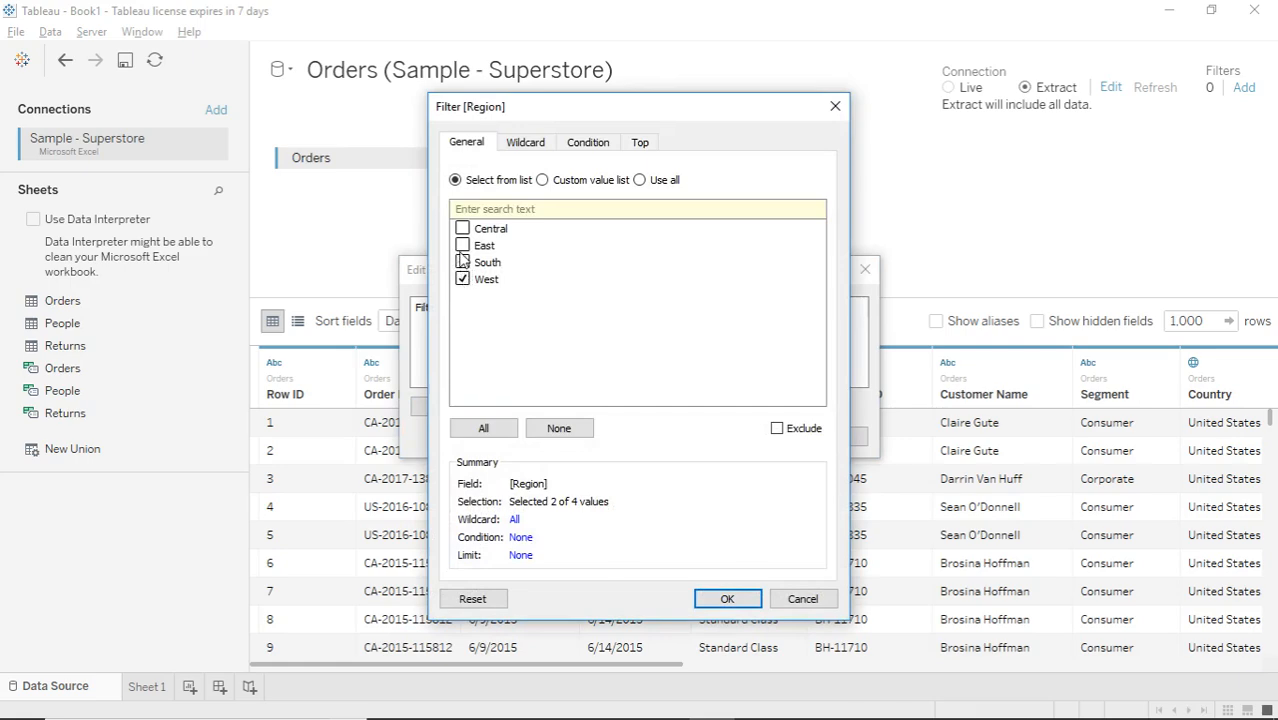
{"action": "left_click", "coordinate": [840, 112]}
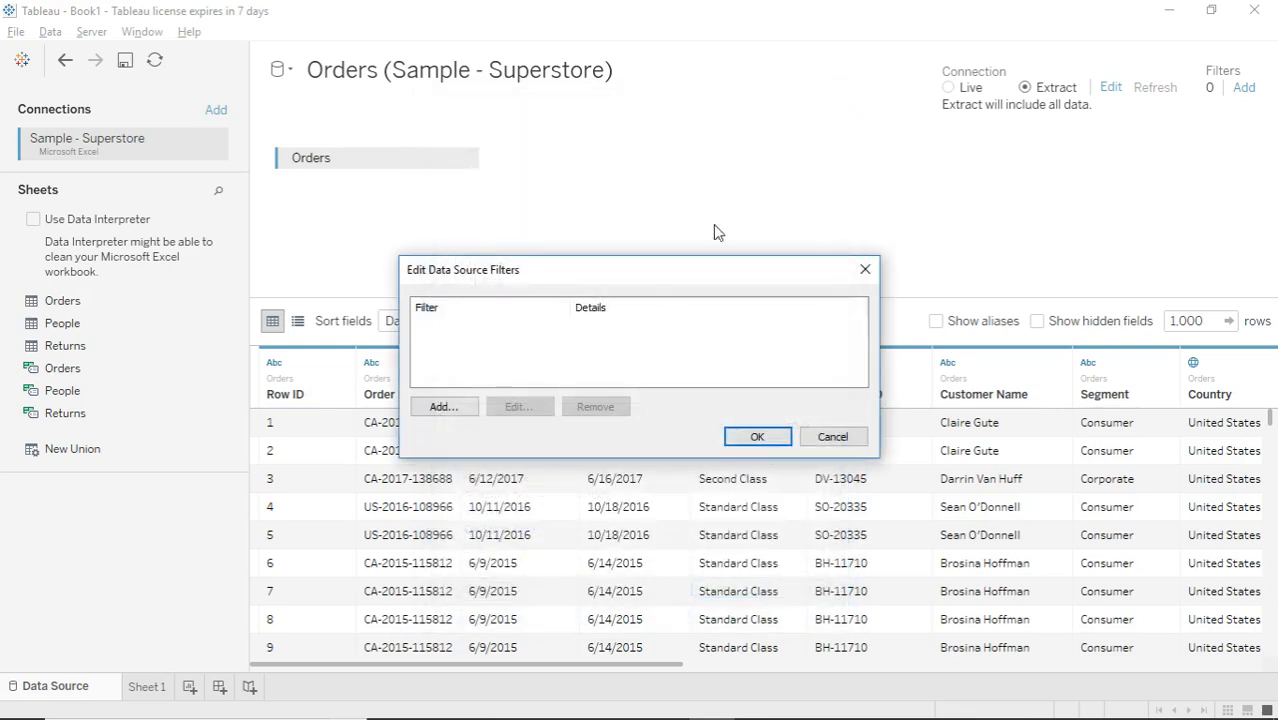
{"action": "left_click", "coordinate": [866, 272]}
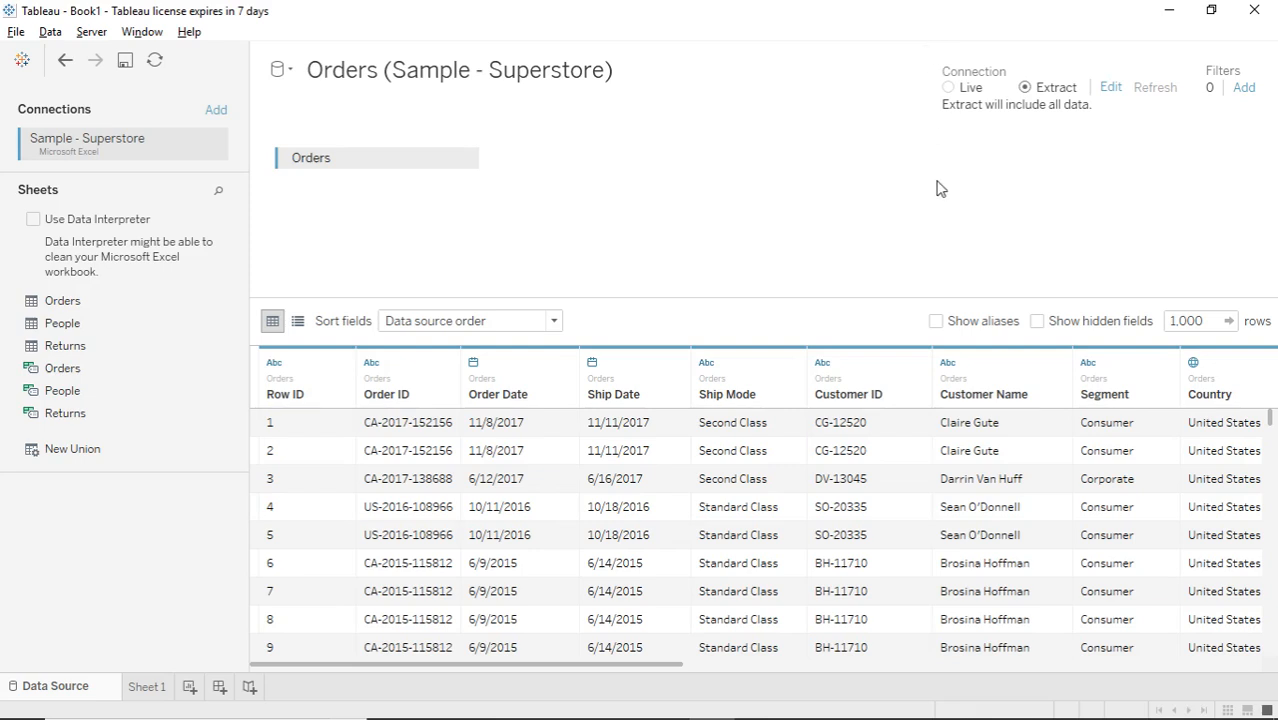
Switch the data source connection to Live and join the Returns sheet to Orders on the canvas.
{"action": "left_click", "coordinate": [948, 88]}
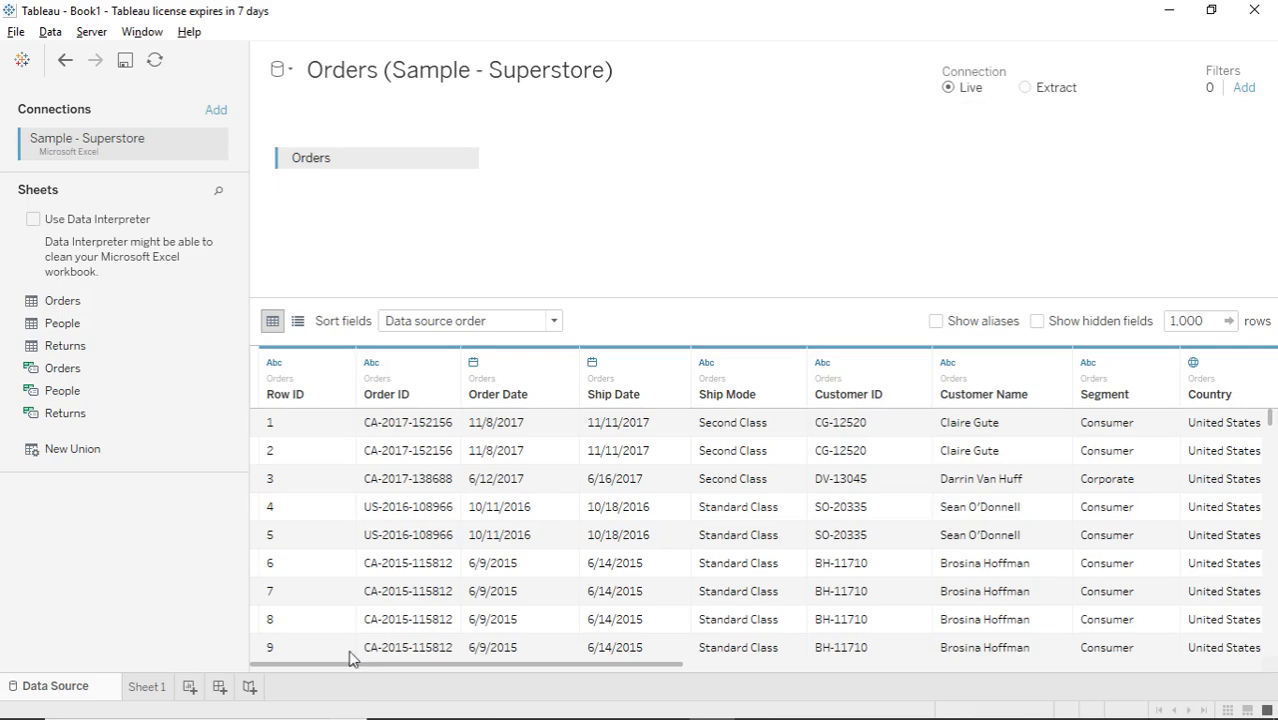
{"action": "left_click_drag", "start_coordinate": [443, 664], "coordinate": [510, 632]}
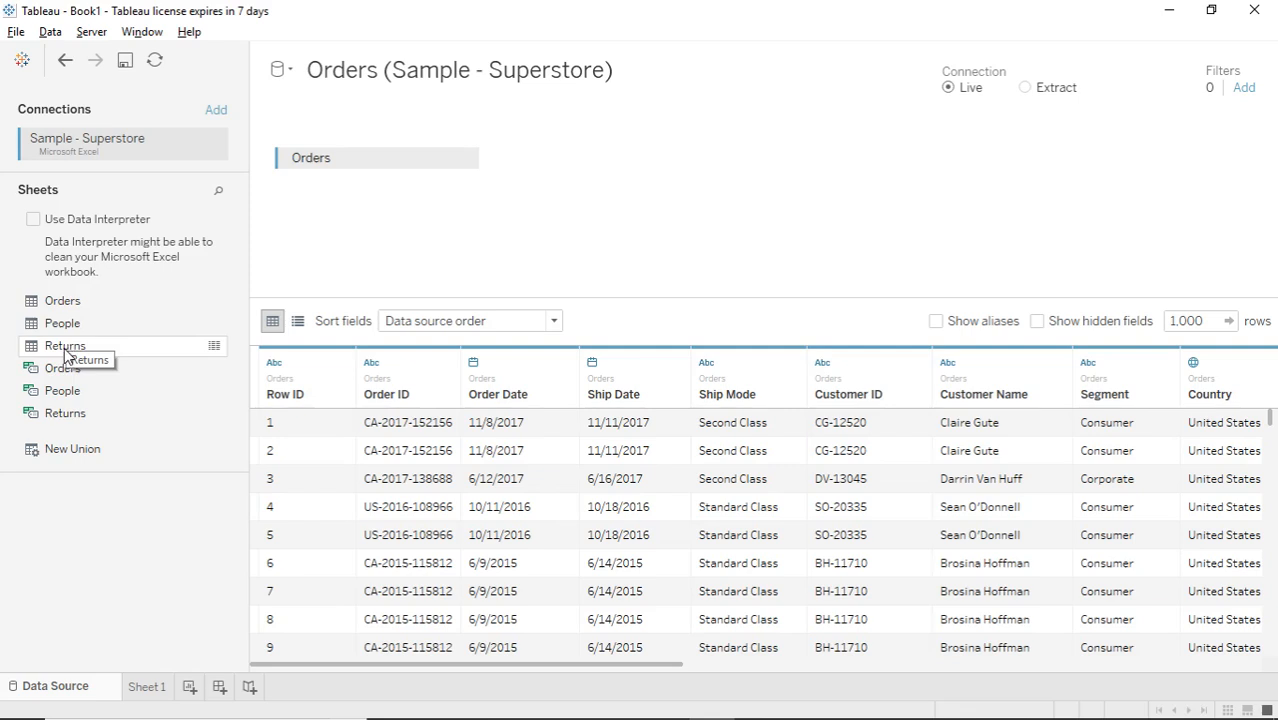
{"action": "left_click_drag", "start_coordinate": [64, 347], "coordinate": [566, 168]}
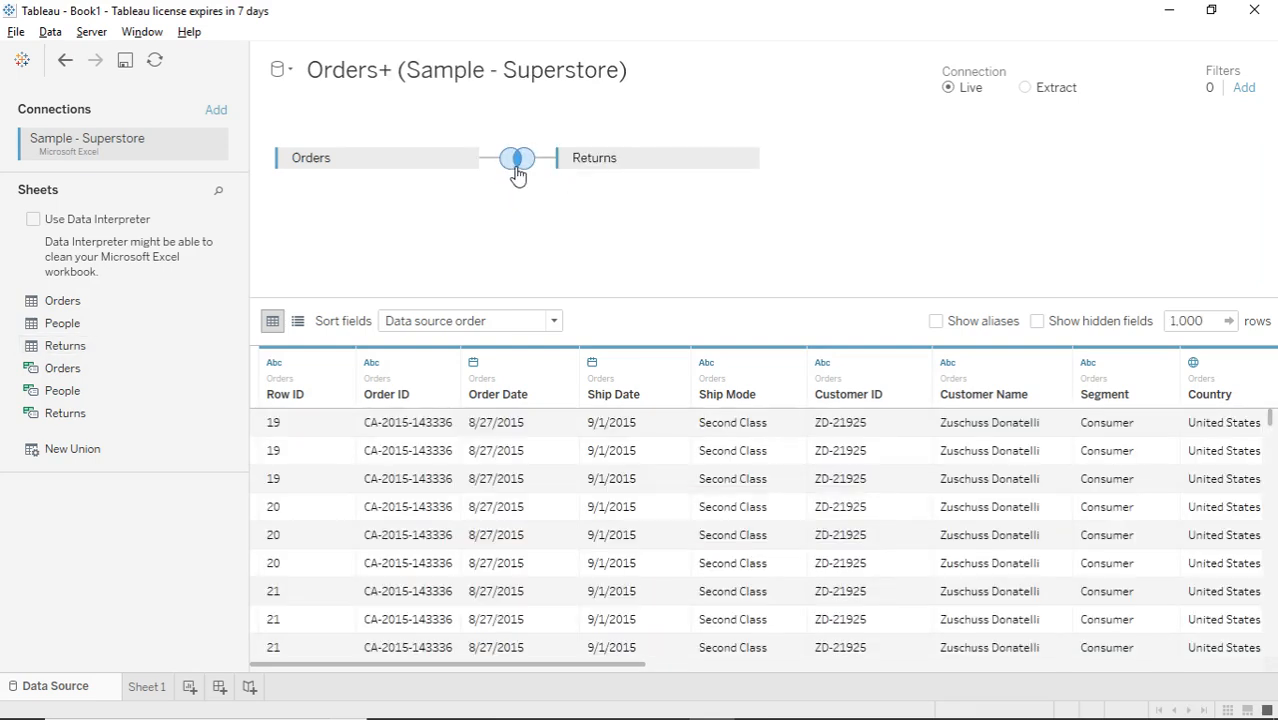
Examine the Orders–Returns join clause, including the fields available on each side and the comparison operators.
{"action": "left_click", "coordinate": [518, 168]}
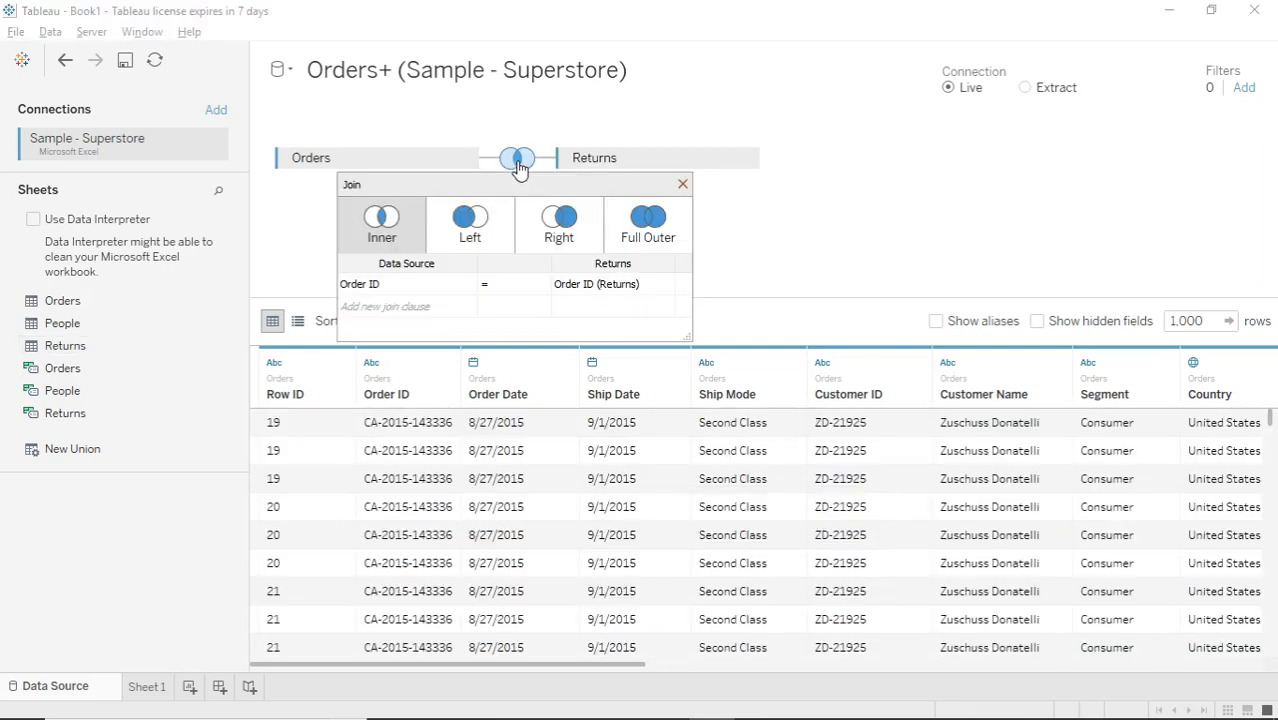
{"action": "left_click", "coordinate": [466, 286]}
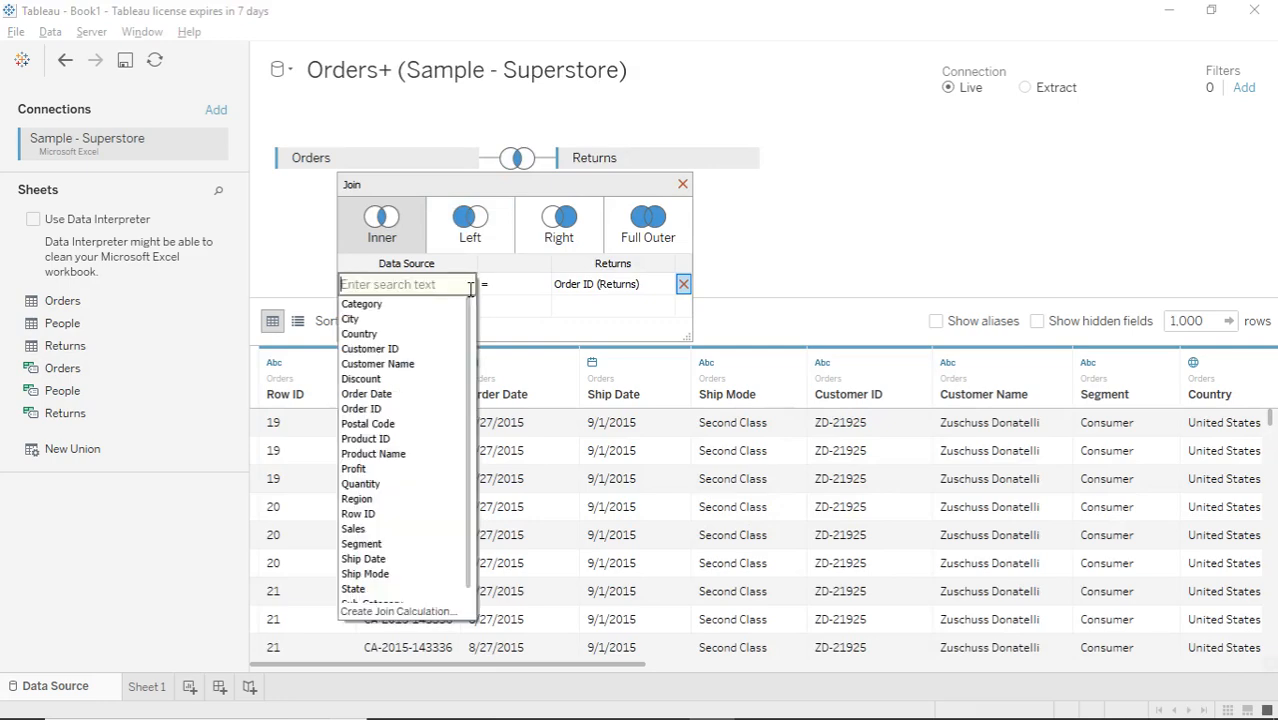
{"action": "left_click", "coordinate": [518, 316]}
{"action": "left_click", "coordinate": [518, 319]}
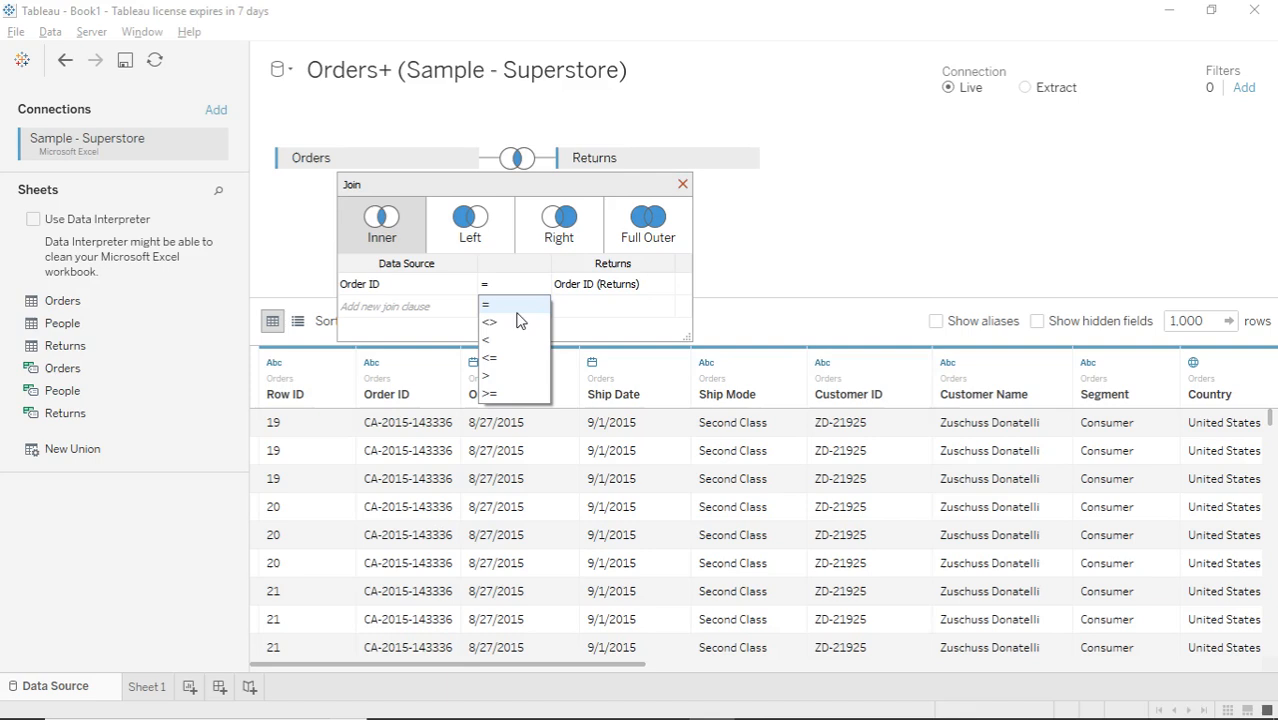
{"action": "left_click", "coordinate": [620, 305]}
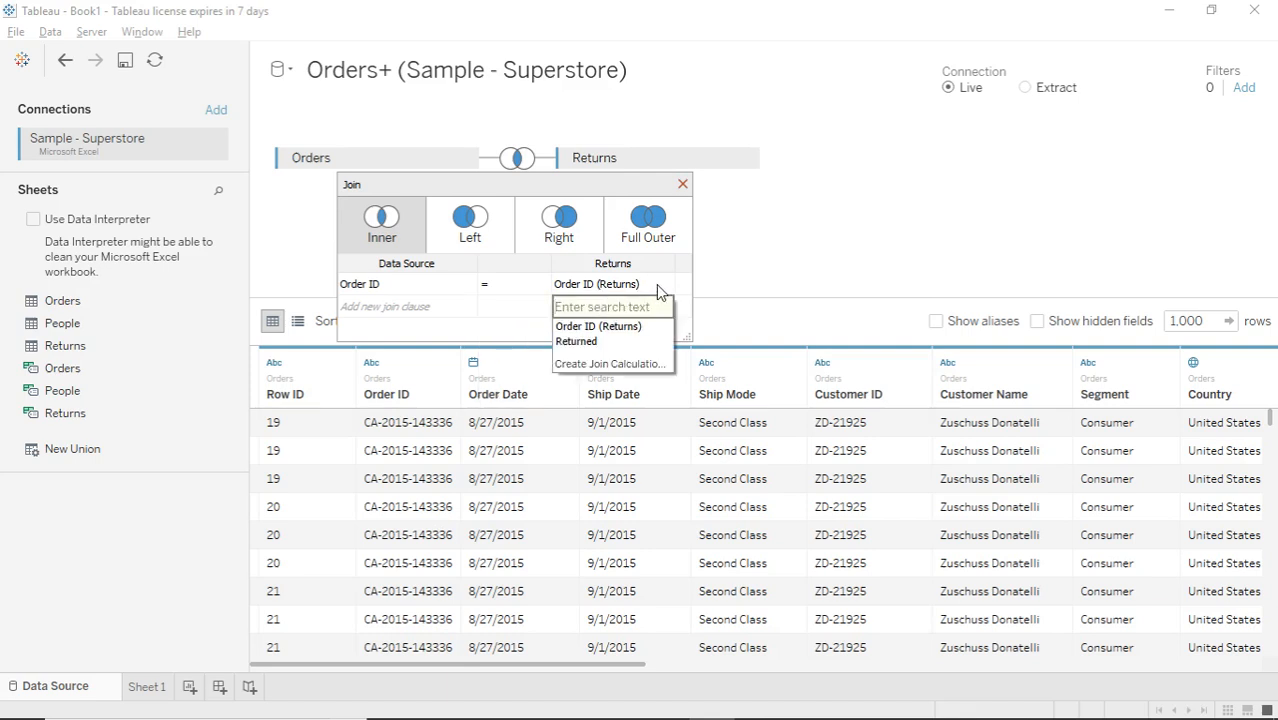
Start a join calculation for the Orders side of the join clause with the expression str([Order ID]).
{"action": "left_click", "coordinate": [434, 310]}
{"action": "left_click", "coordinate": [434, 310]}
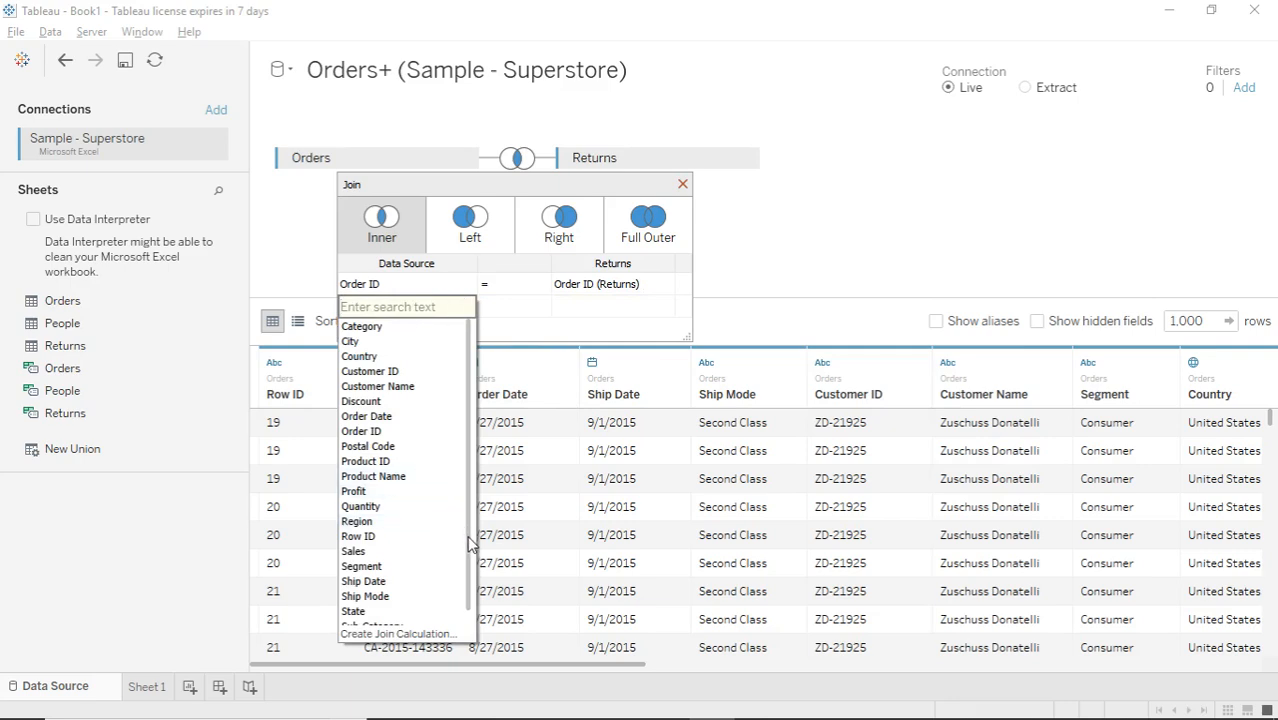
{"action": "scroll", "coordinate": [470, 545], "scroll_direction": "down", "scroll_amount": 1}
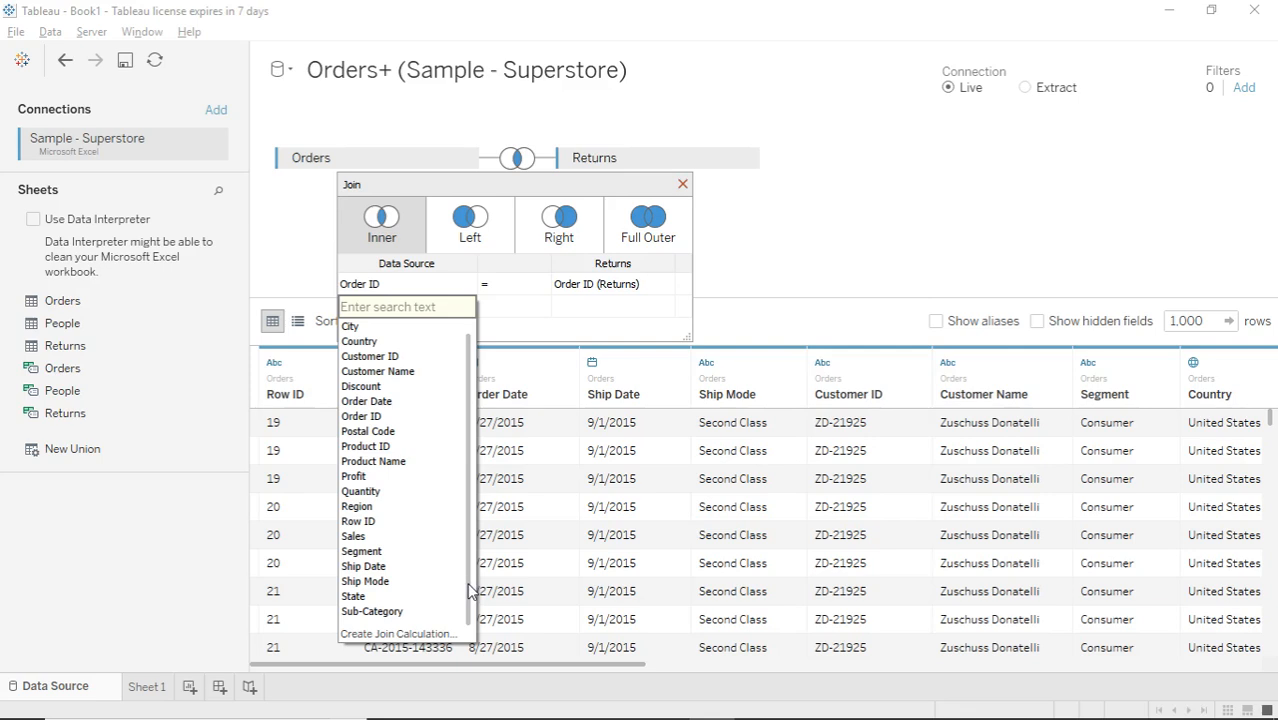
{"action": "left_click", "coordinate": [395, 636]}
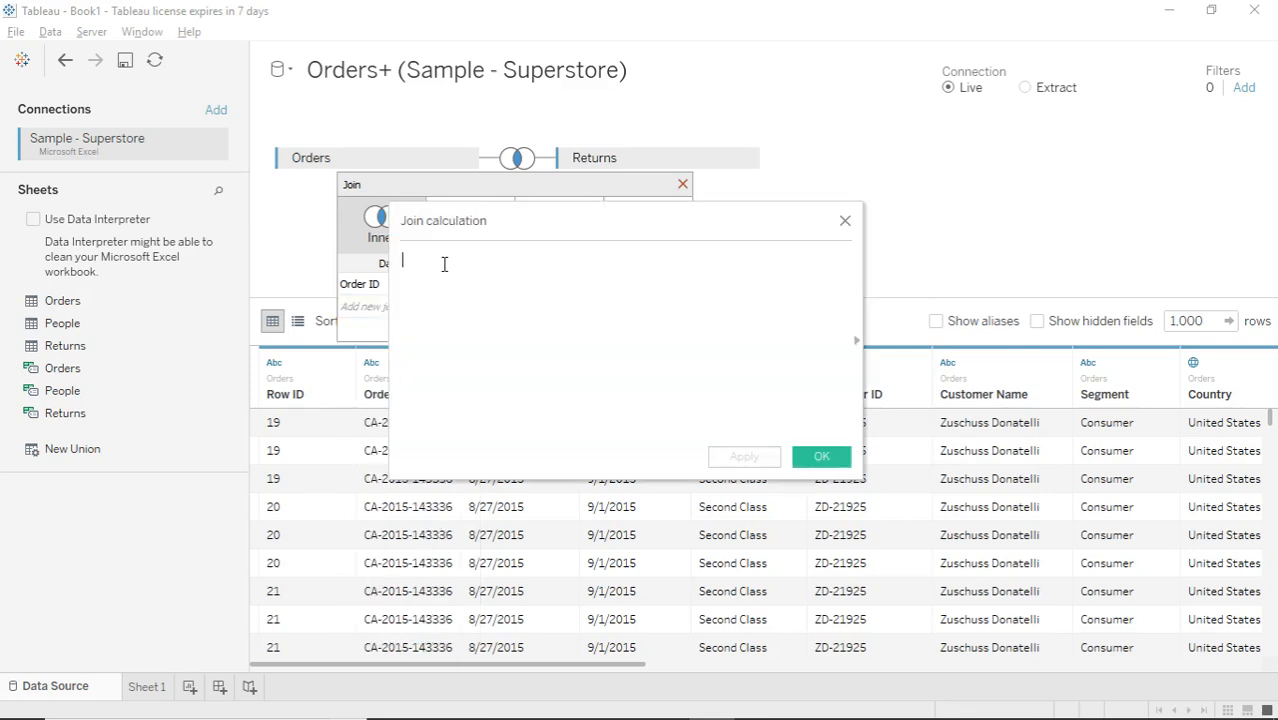
{"action": "type", "text": "str"}
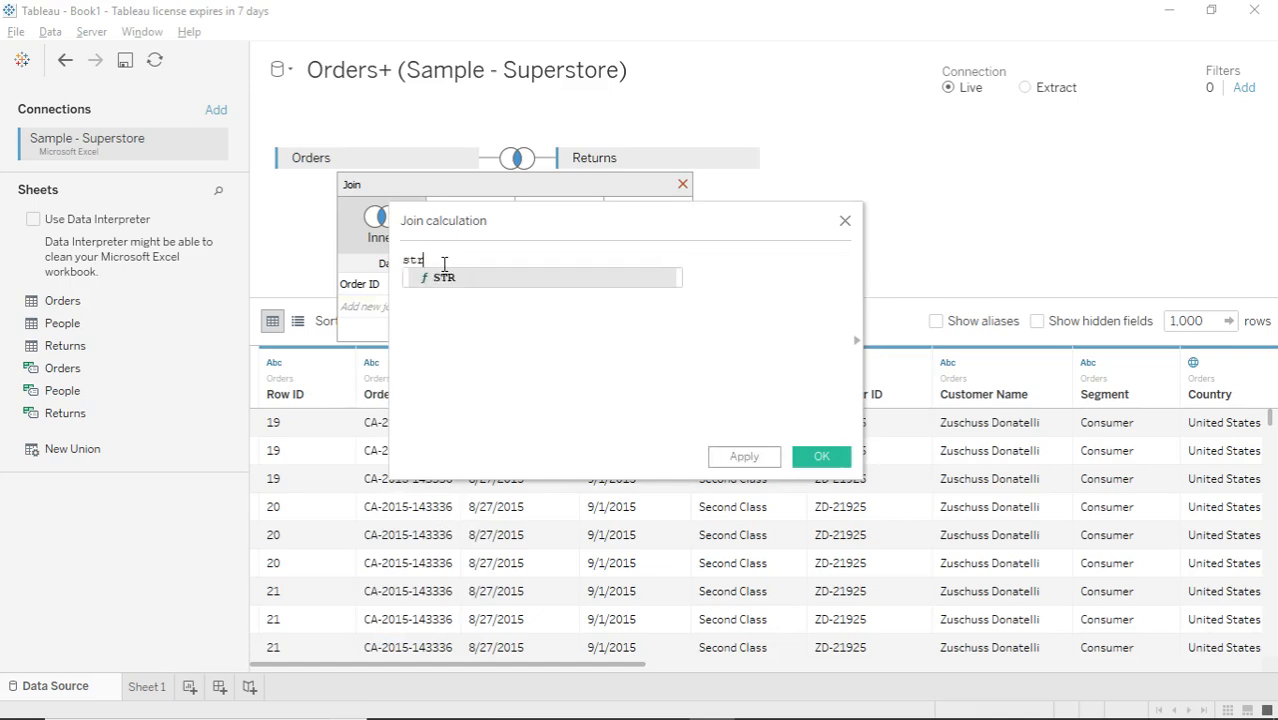
{"action": "type", "text": "("}
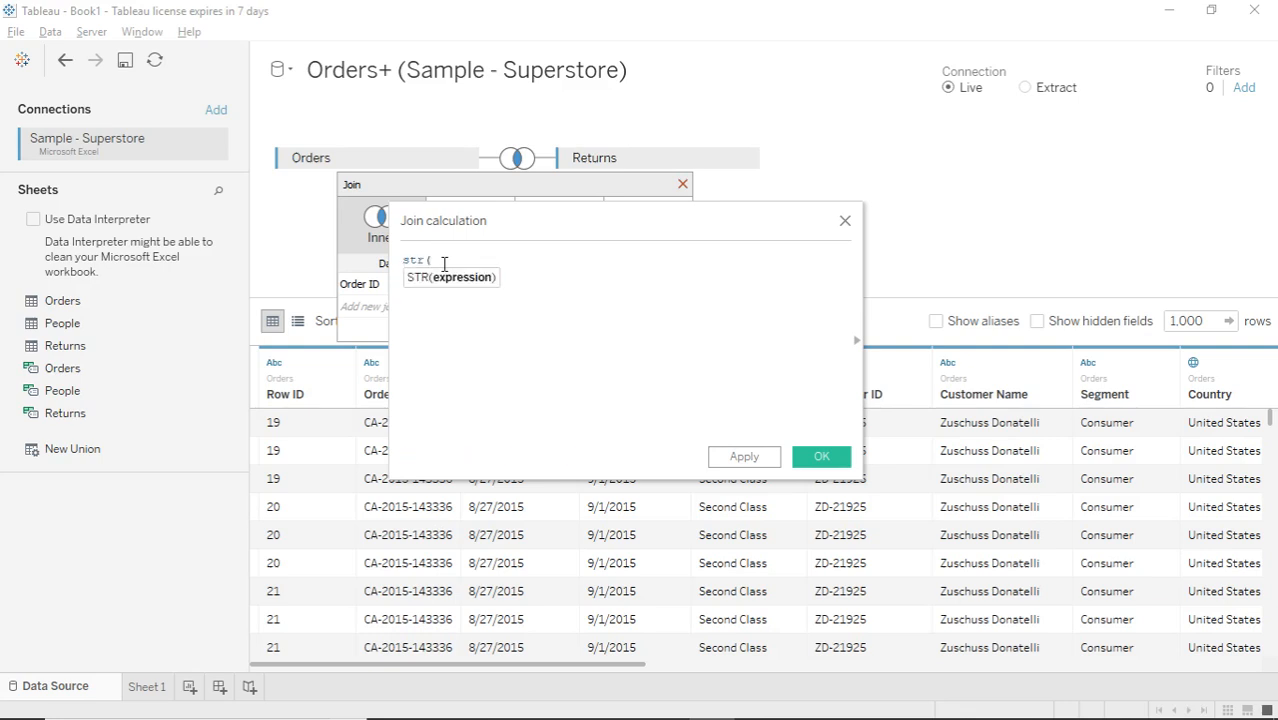
{"action": "type", "text": "Order"}
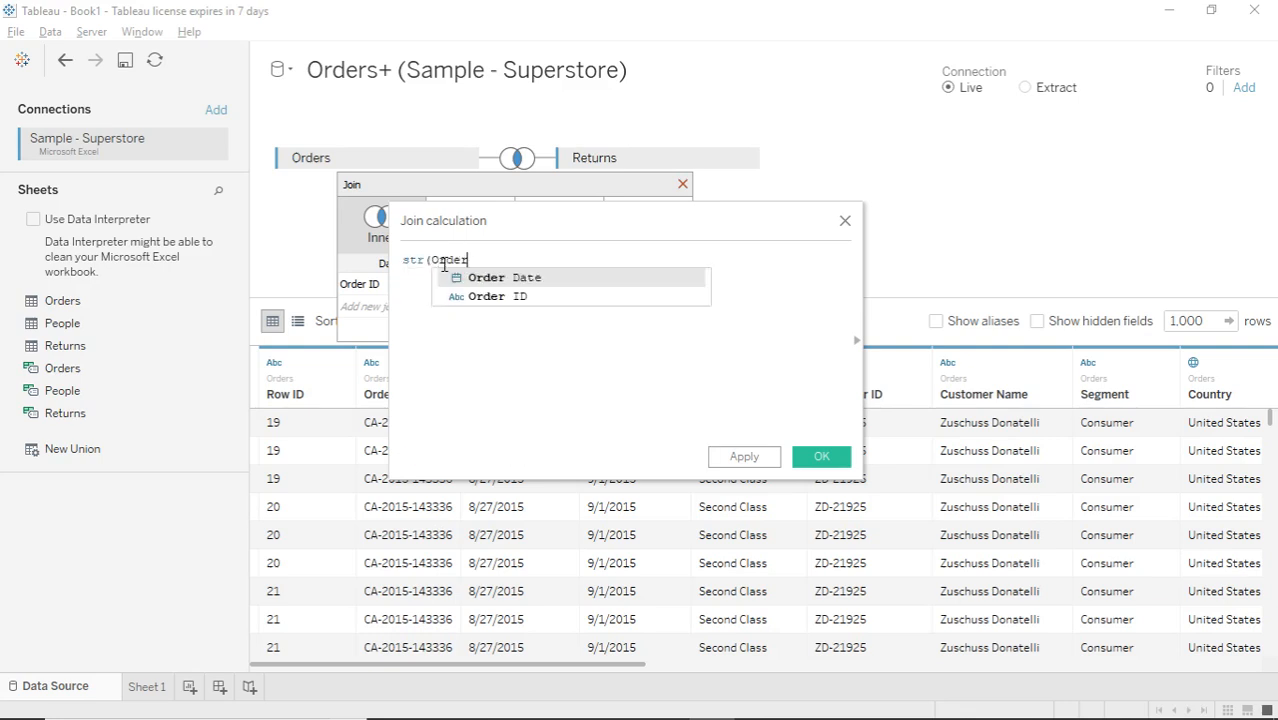
{"action": "key", "text": "Down"}
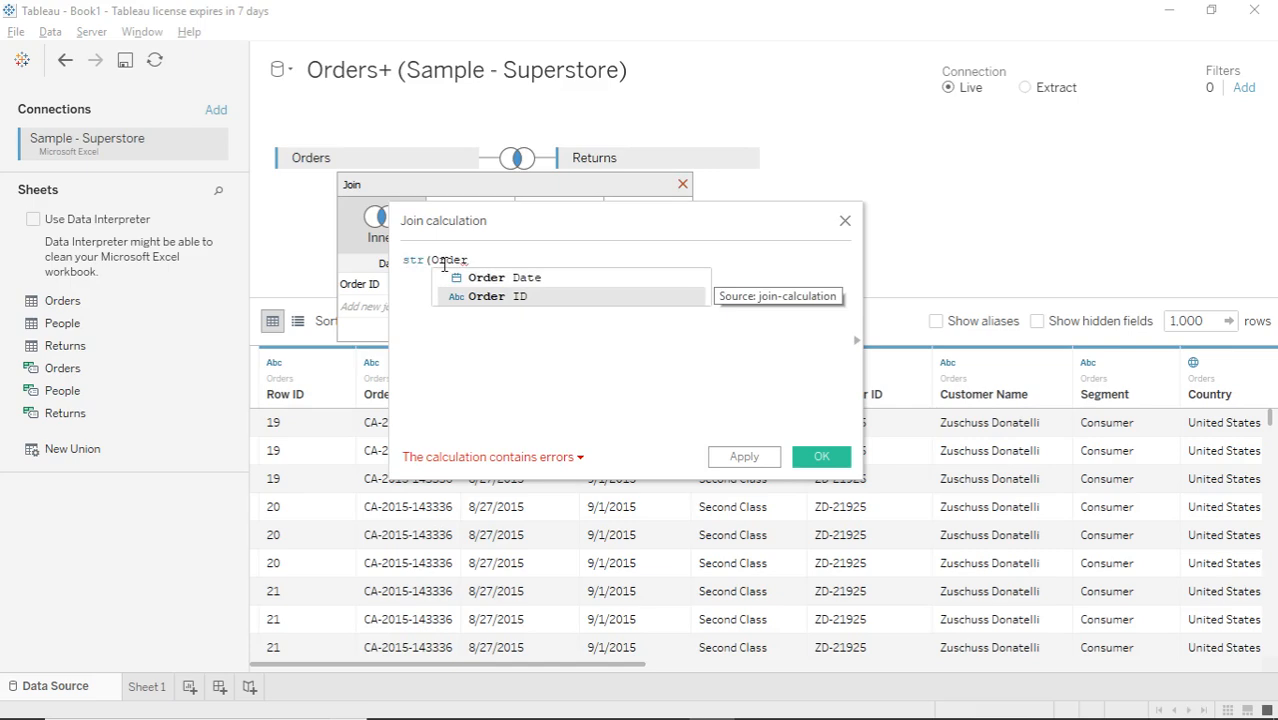
{"action": "key", "text": "Return"}
{"action": "type", "text": ")"}
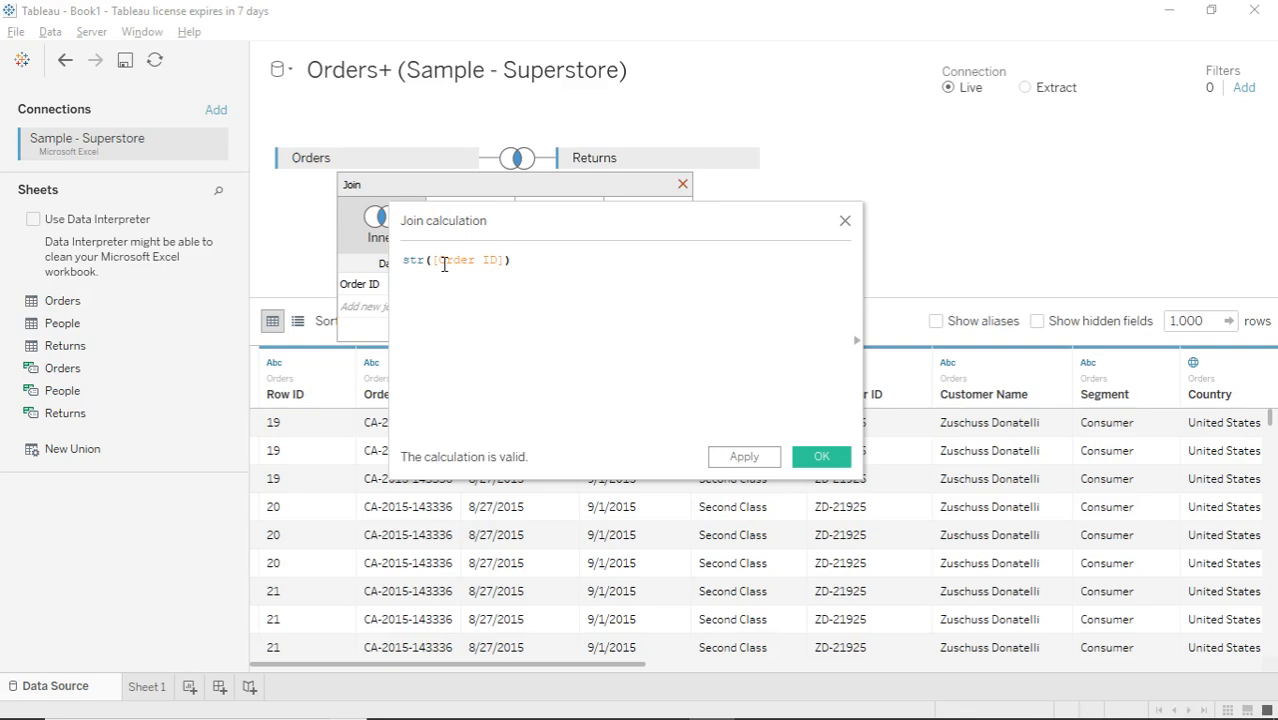
Extend the join calculation with +STR([Order Date]) and close the calculation without applying it.
{"action": "type", "text": "+str"}
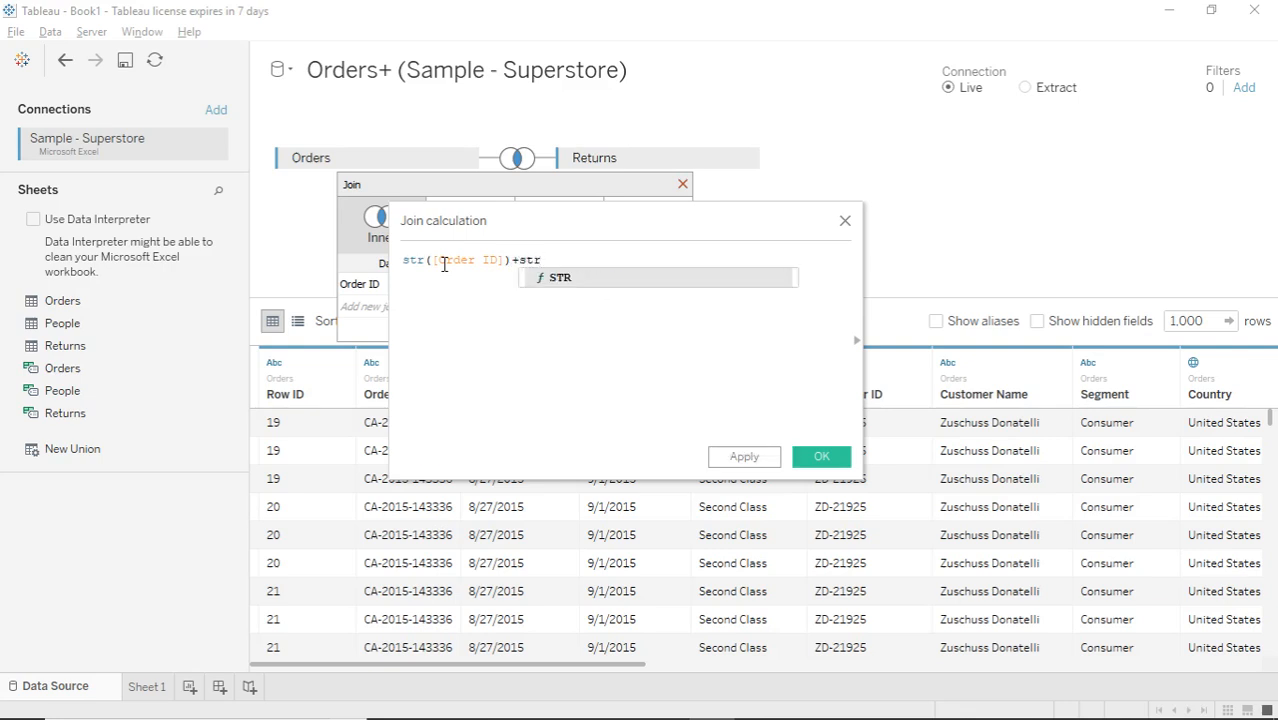
{"action": "key", "text": "Return"}
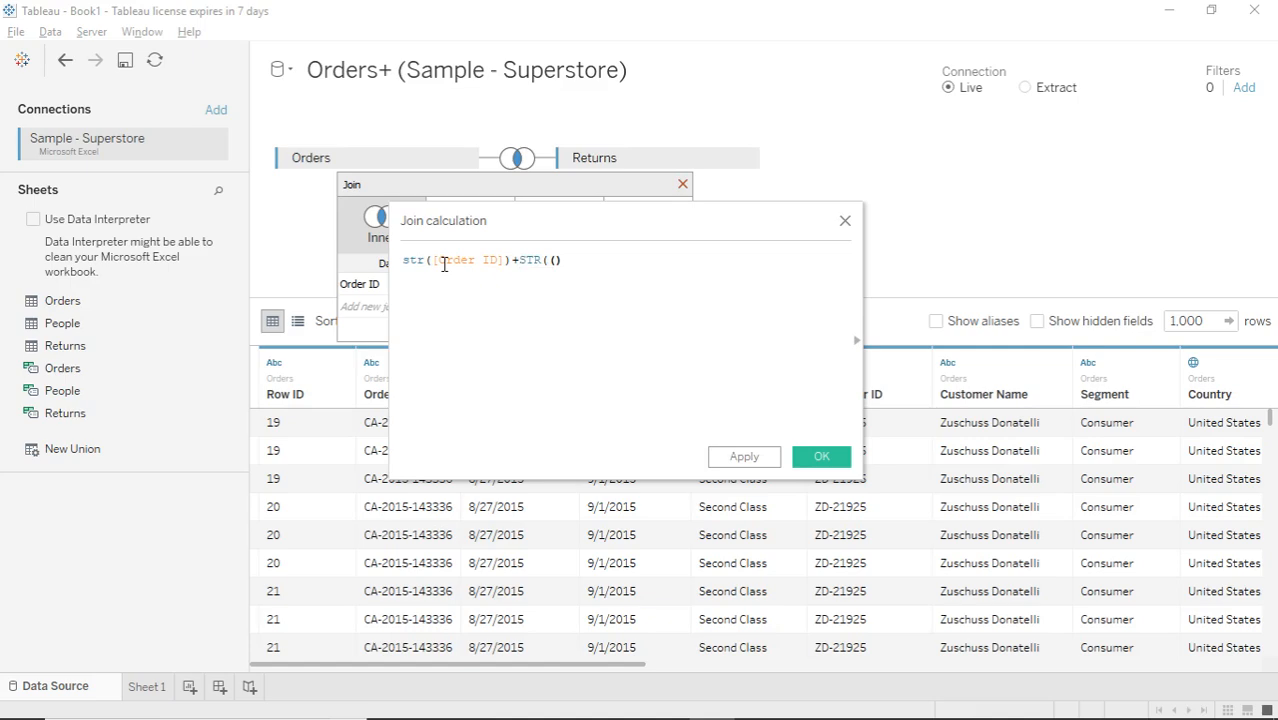
{"action": "key", "text": "BackSpace"}
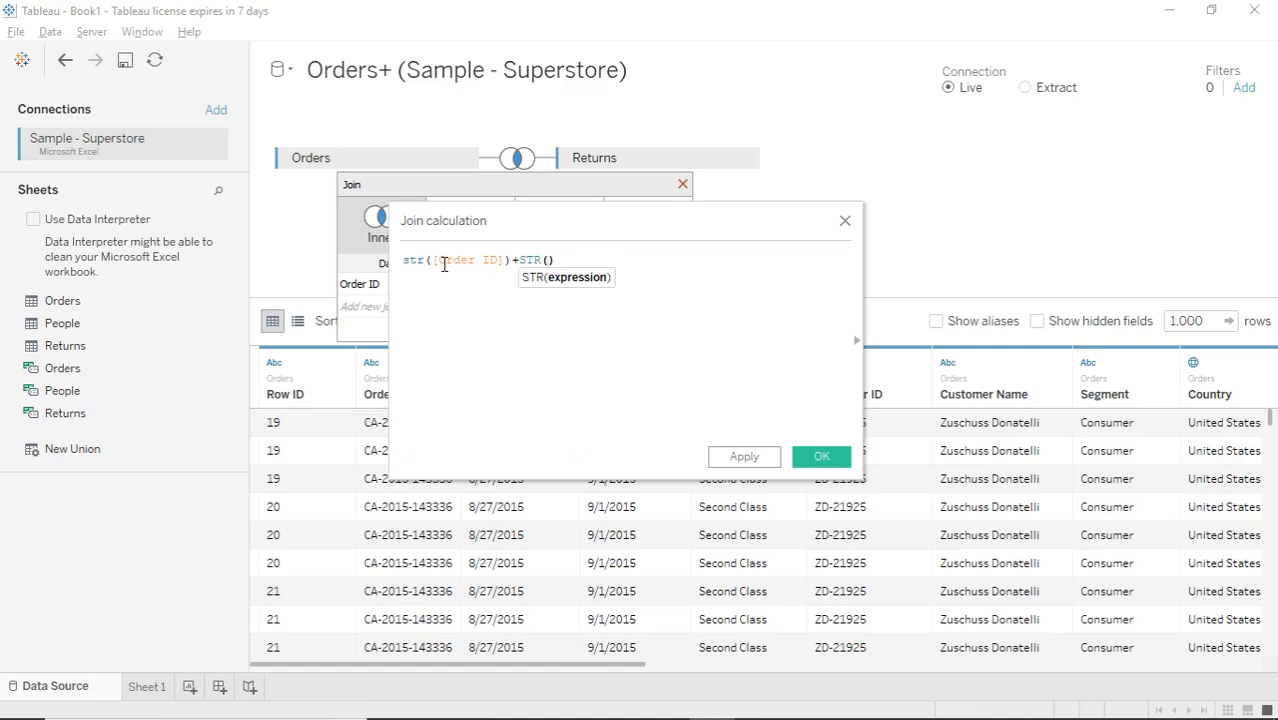
{"action": "type", "text": "Order"}
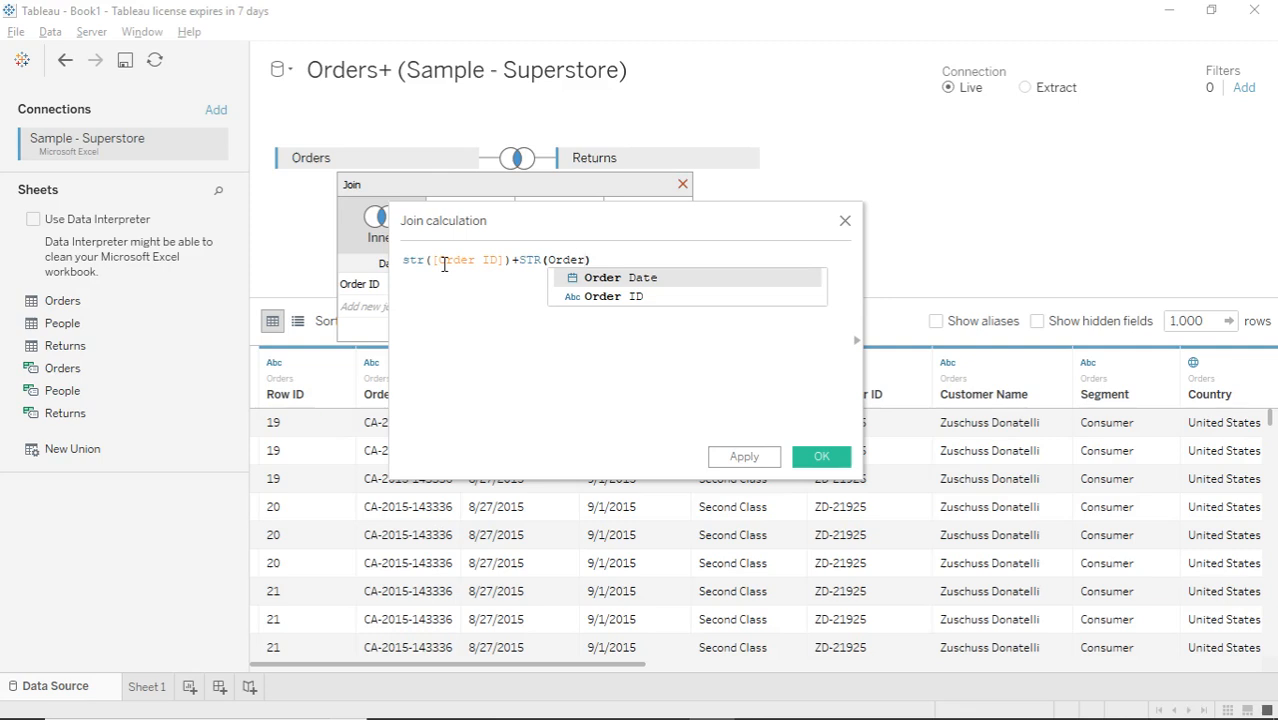
{"action": "key", "text": "Return"}
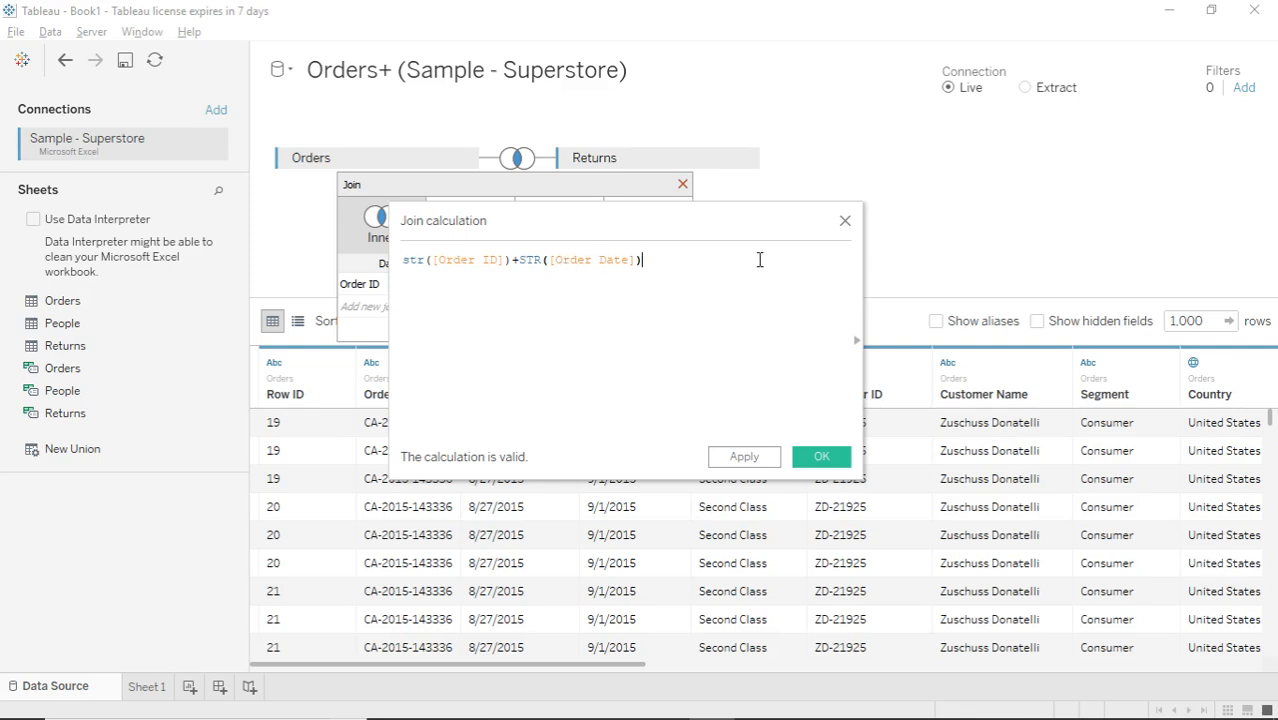
{"action": "left_click", "coordinate": [845, 223]}
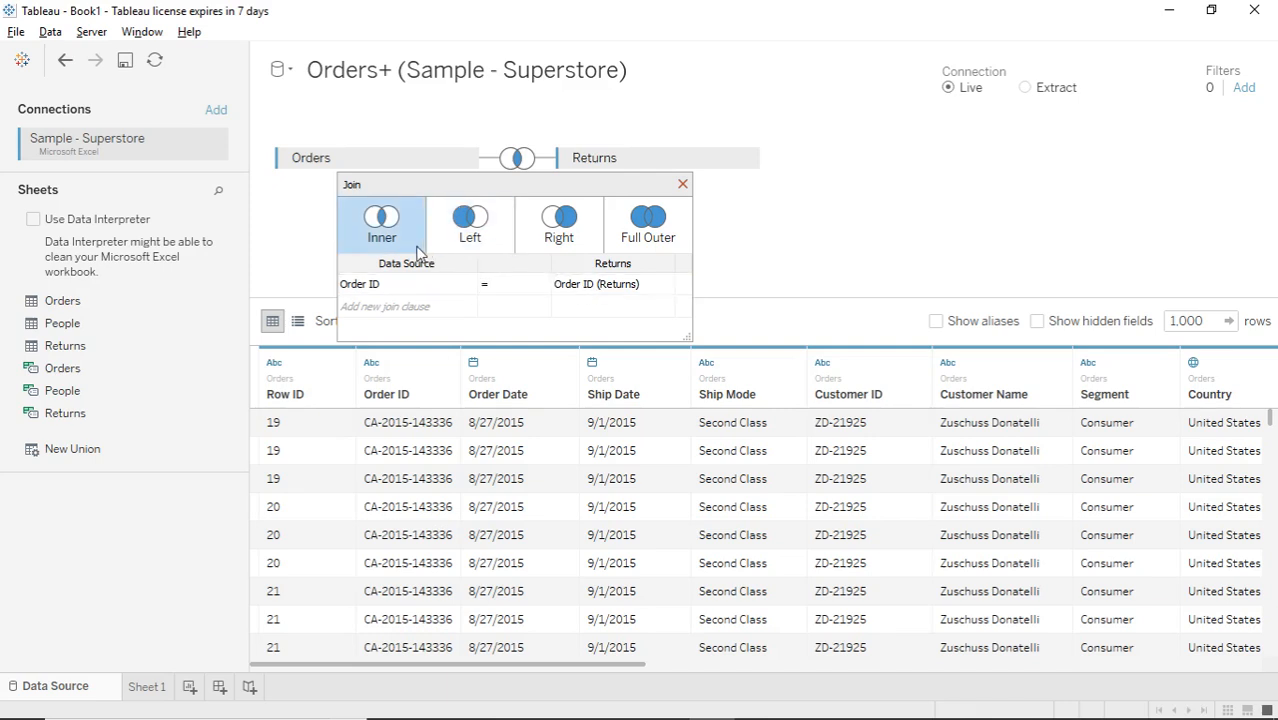
Try the Right join type, settle on a Left join between Orders and Returns, and close the join settings.
{"action": "left_click", "coordinate": [456, 248]}
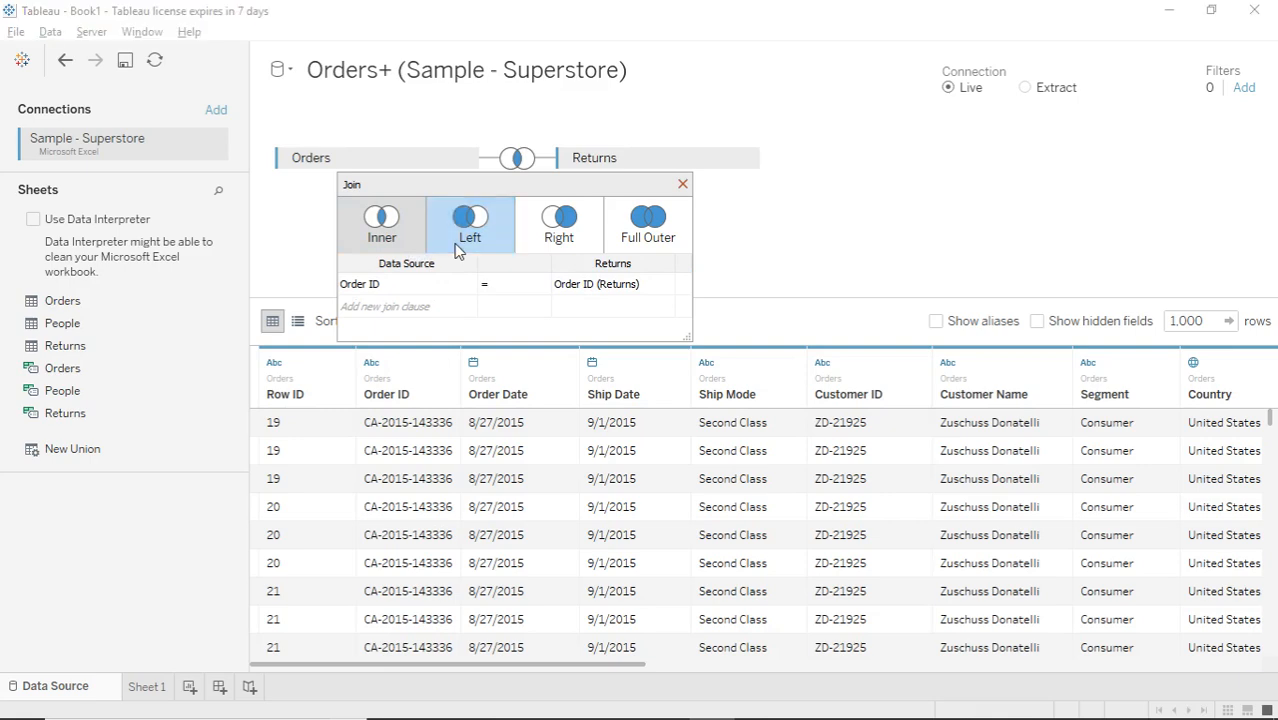
{"action": "left_click", "coordinate": [578, 236]}
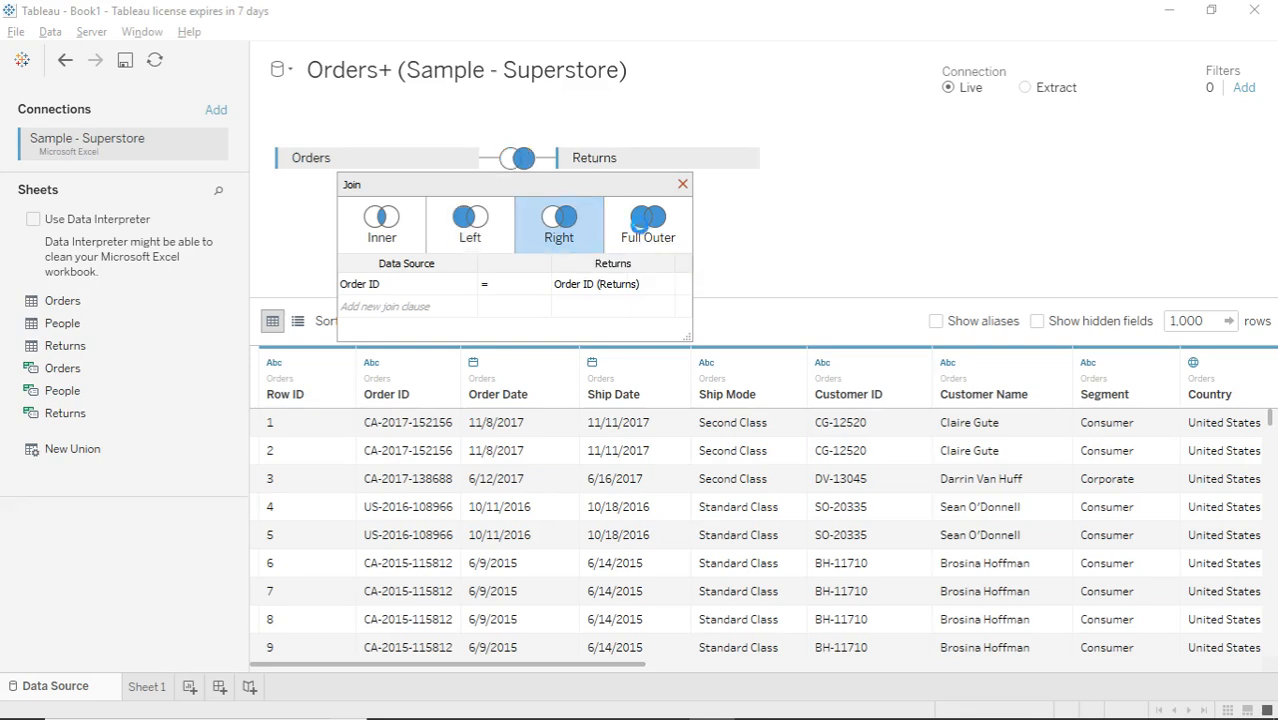
{"action": "left_click", "coordinate": [645, 233]}
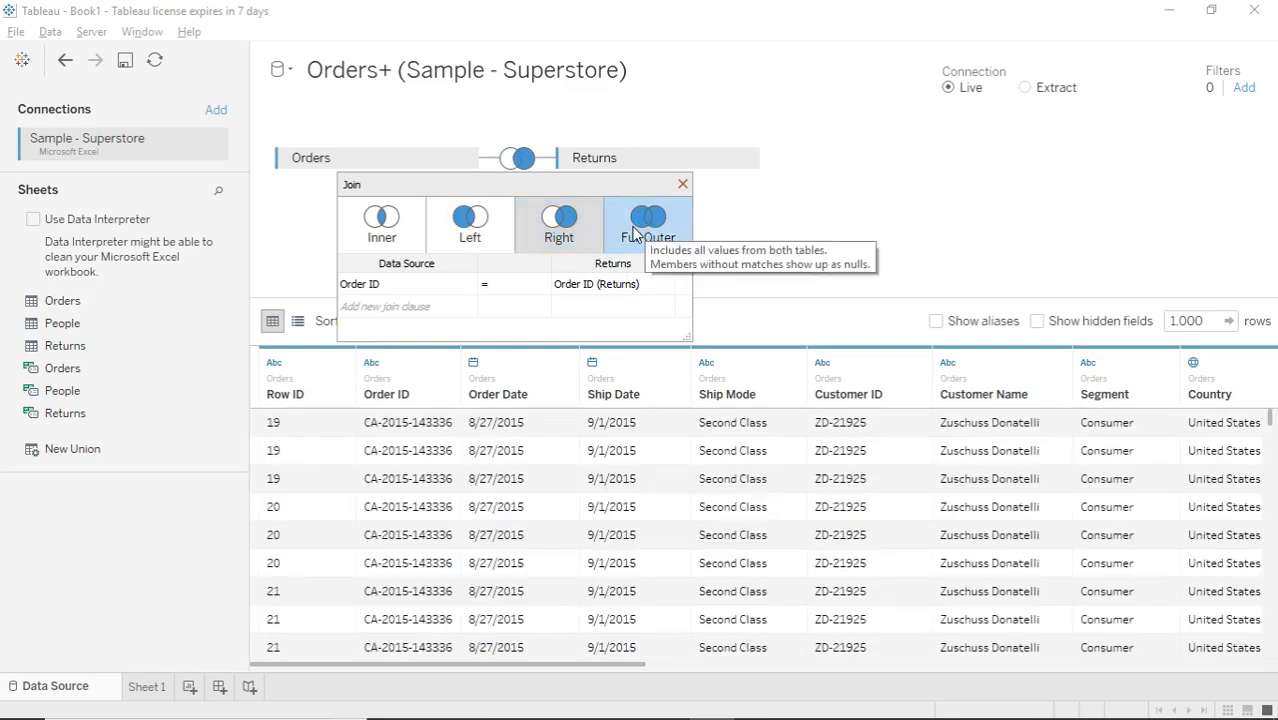
{"action": "left_click", "coordinate": [441, 220]}
{"action": "left_click", "coordinate": [462, 236]}
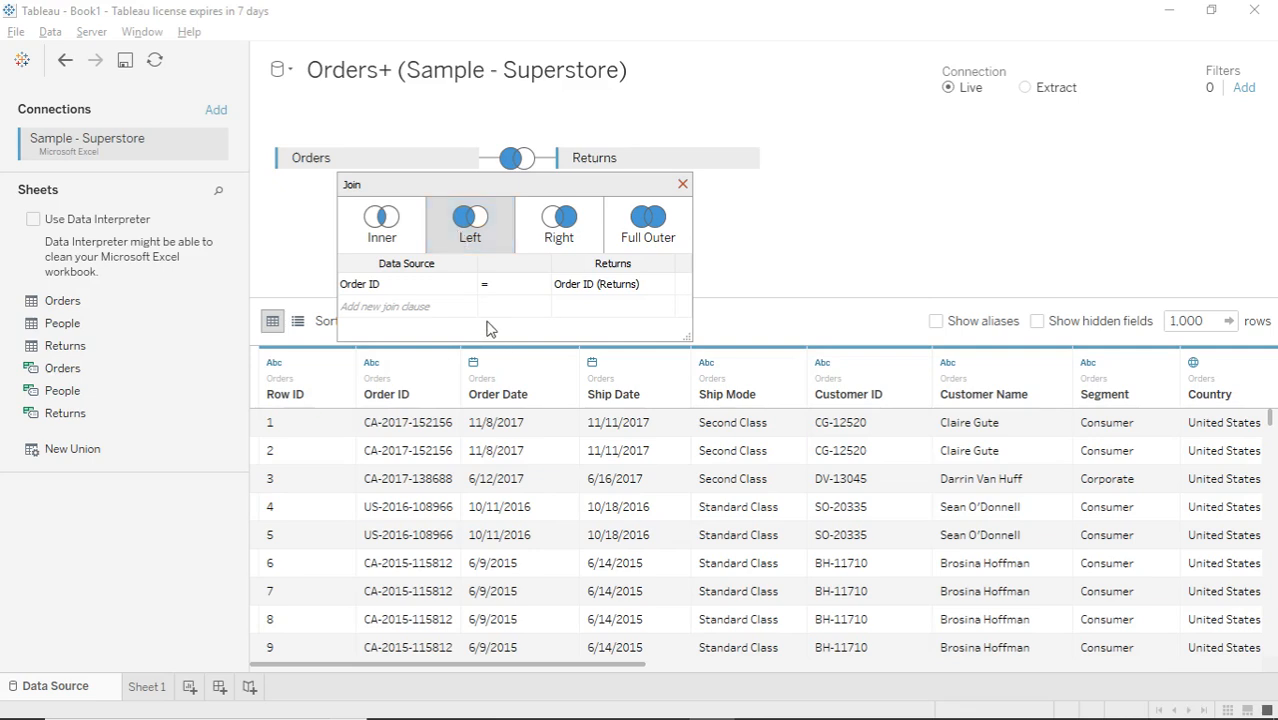
{"action": "left_click", "coordinate": [683, 185]}
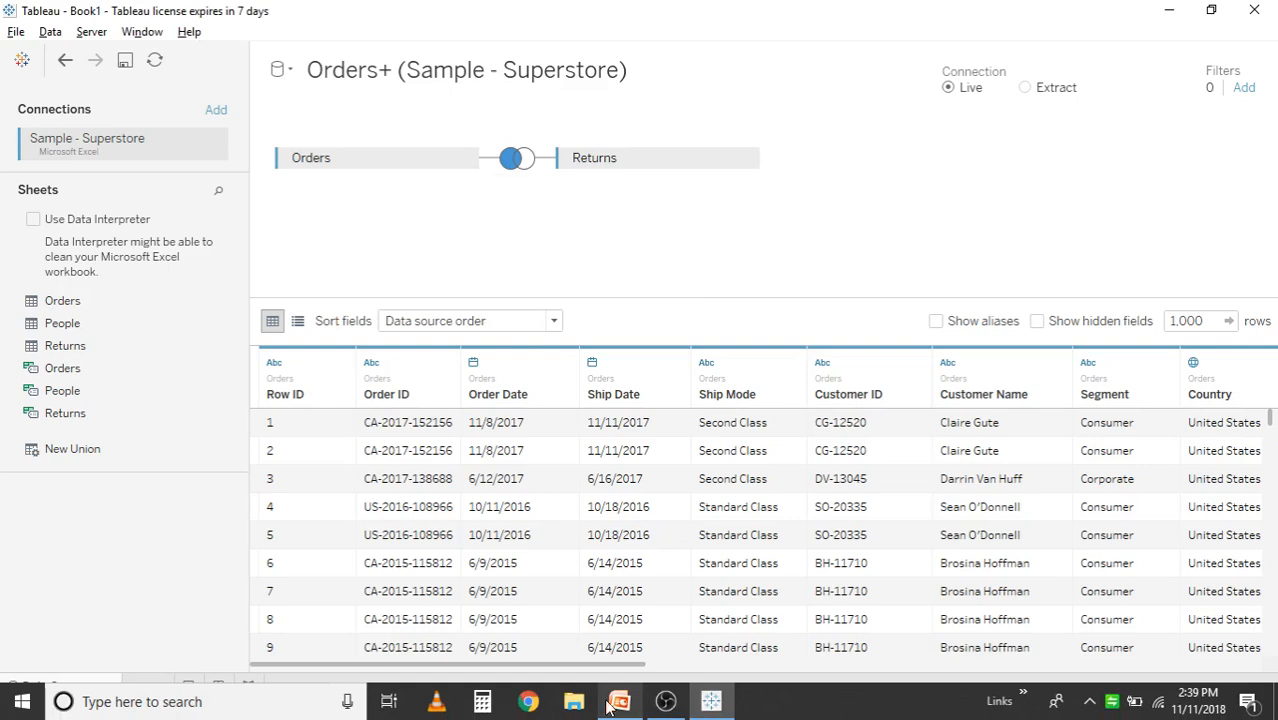
Examine the Returned and Order ID (Returns) columns in the joined data preview, and check the join settings.
{"action": "left_click_drag", "start_coordinate": [612, 665], "coordinate": [1172, 667]}
{"action": "left_click", "coordinate": [1217, 668]}
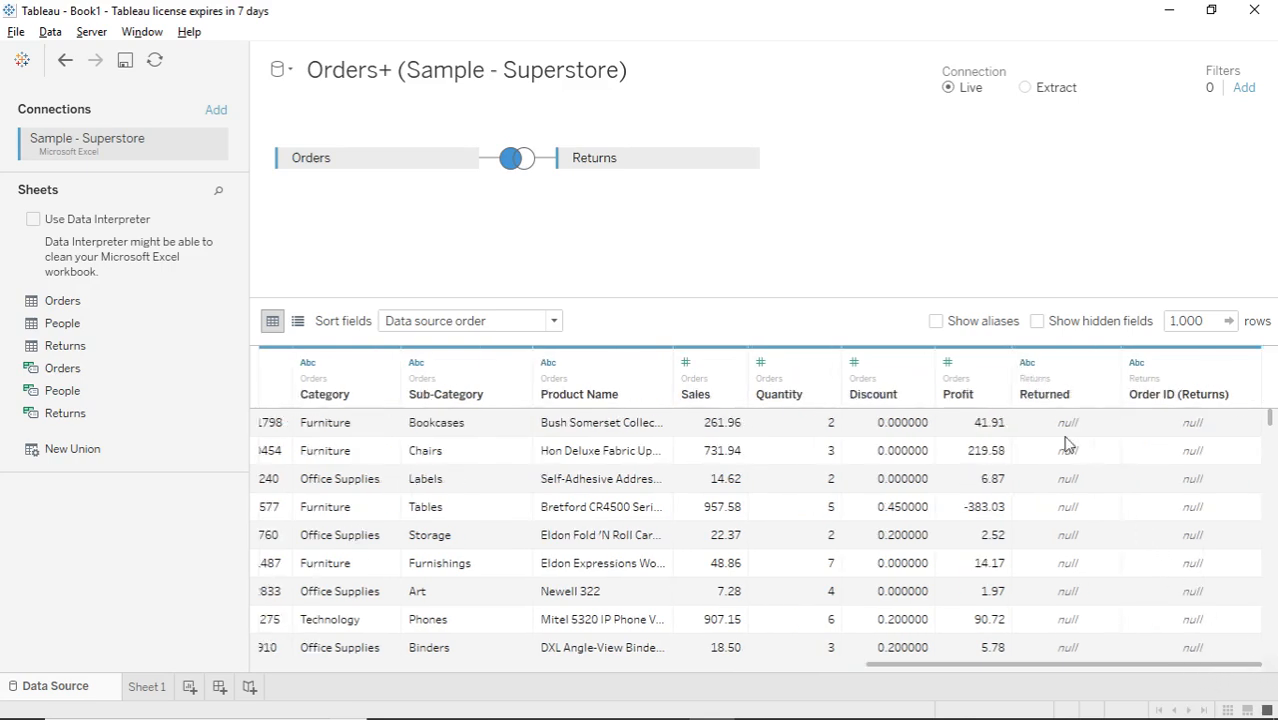
{"action": "left_click", "coordinate": [1107, 365]}
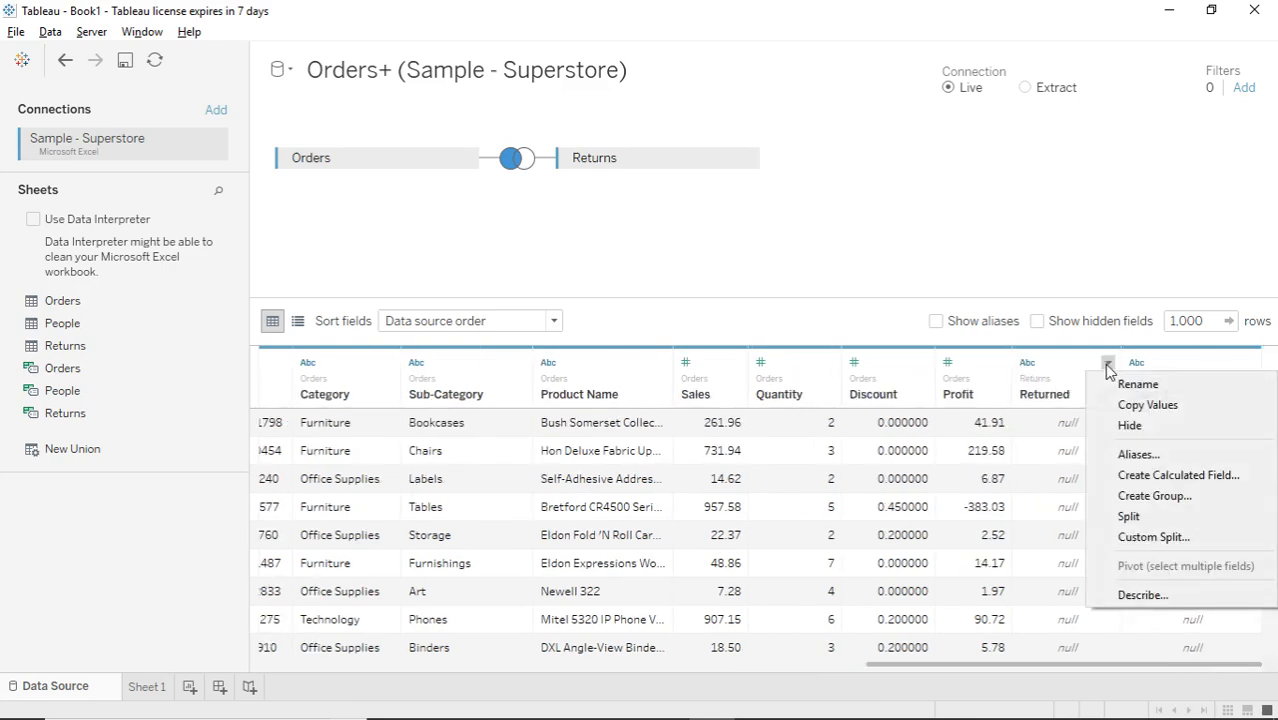
{"action": "left_click", "coordinate": [876, 236]}
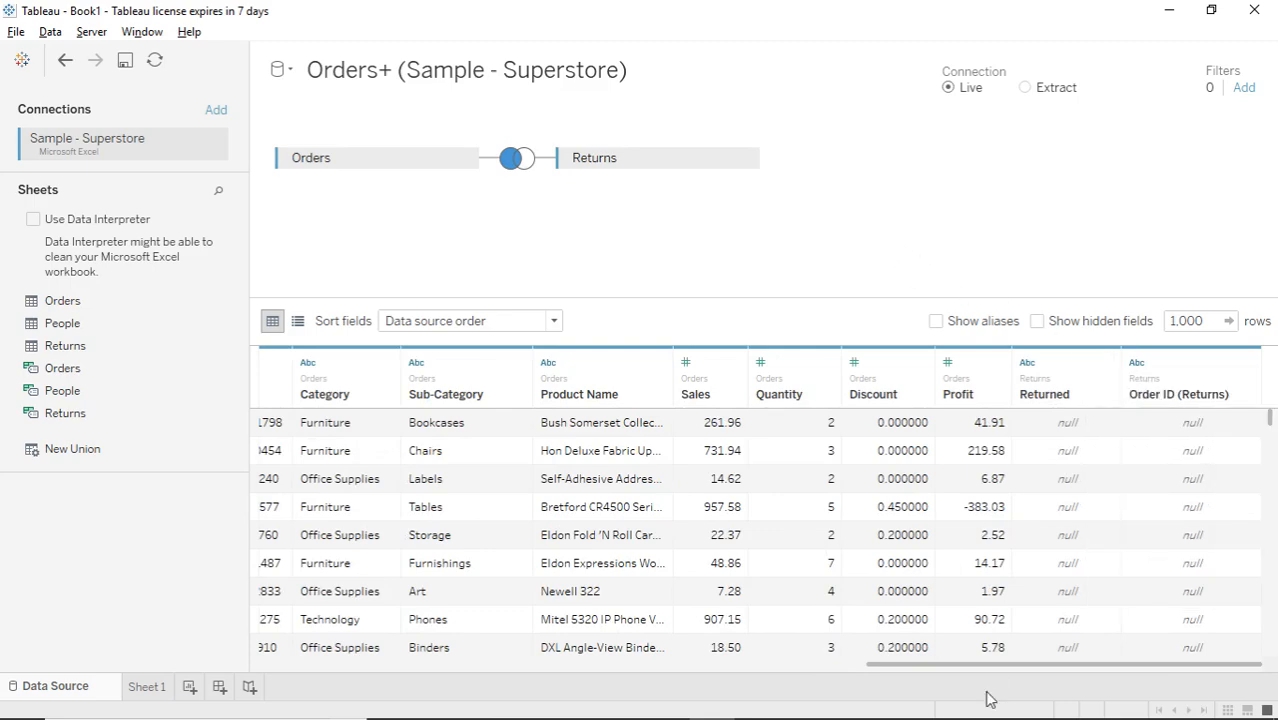
{"action": "left_click_drag", "start_coordinate": [952, 670], "coordinate": [316, 668]}
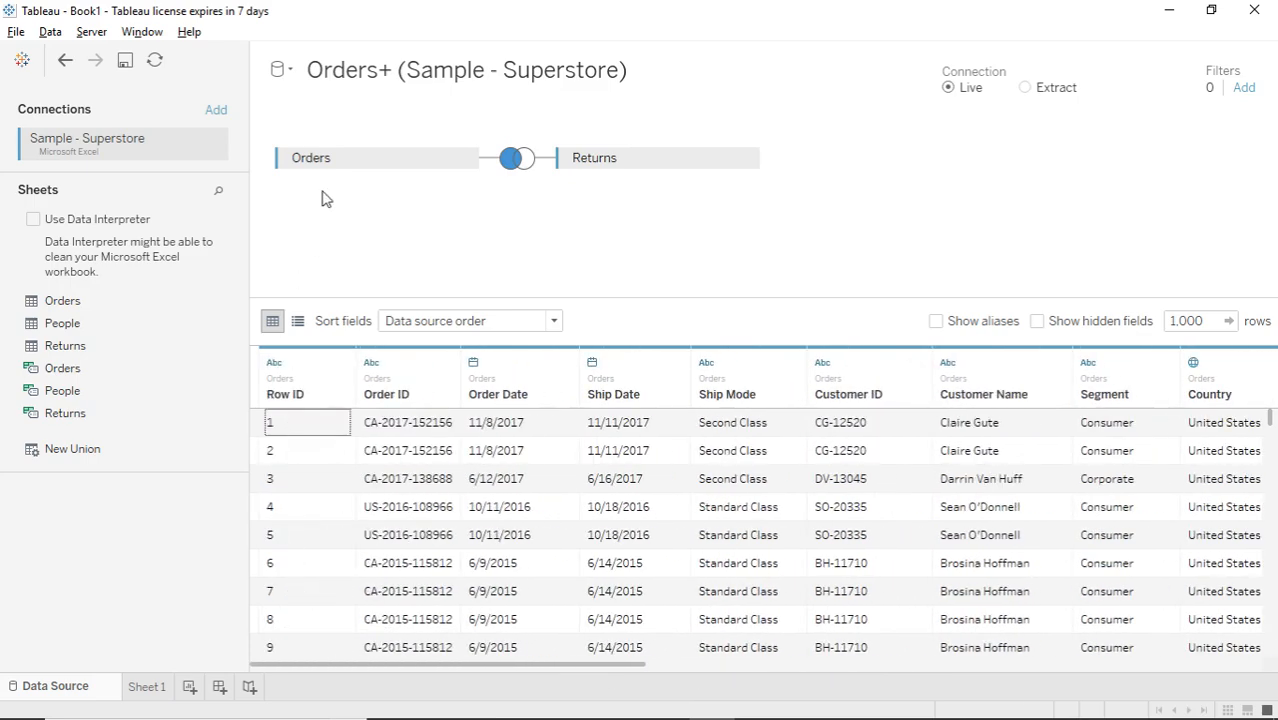
{"action": "left_click", "coordinate": [510, 164]}
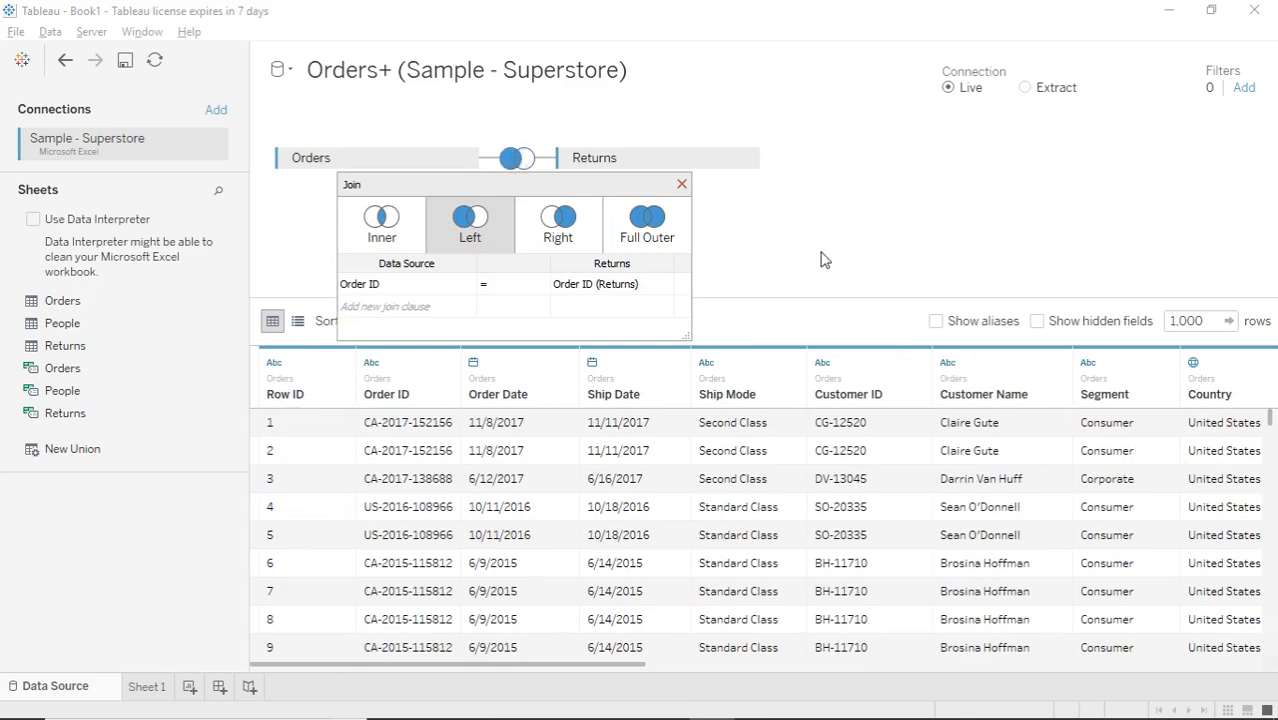
{"action": "left_click", "coordinate": [680, 184]}
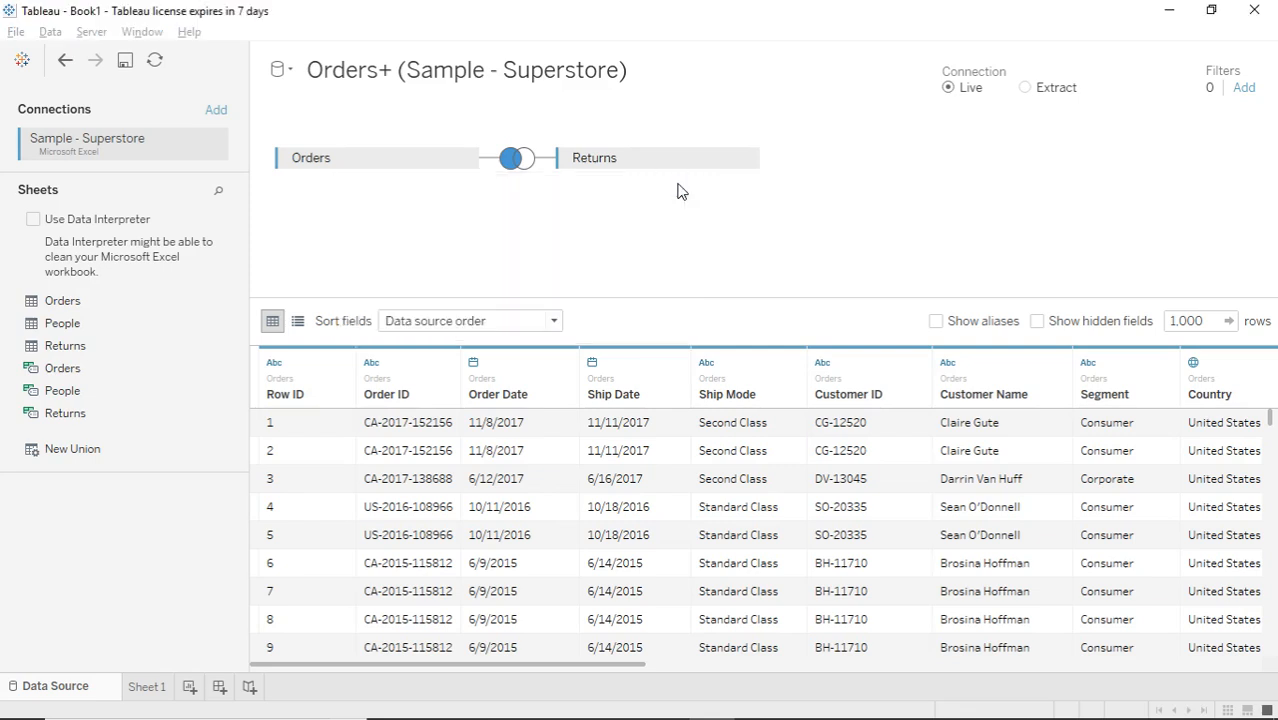
View the options available for the Orders table on the canvas, including Convert to Union, without applying any.
{"action": "left_click", "coordinate": [463, 163]}
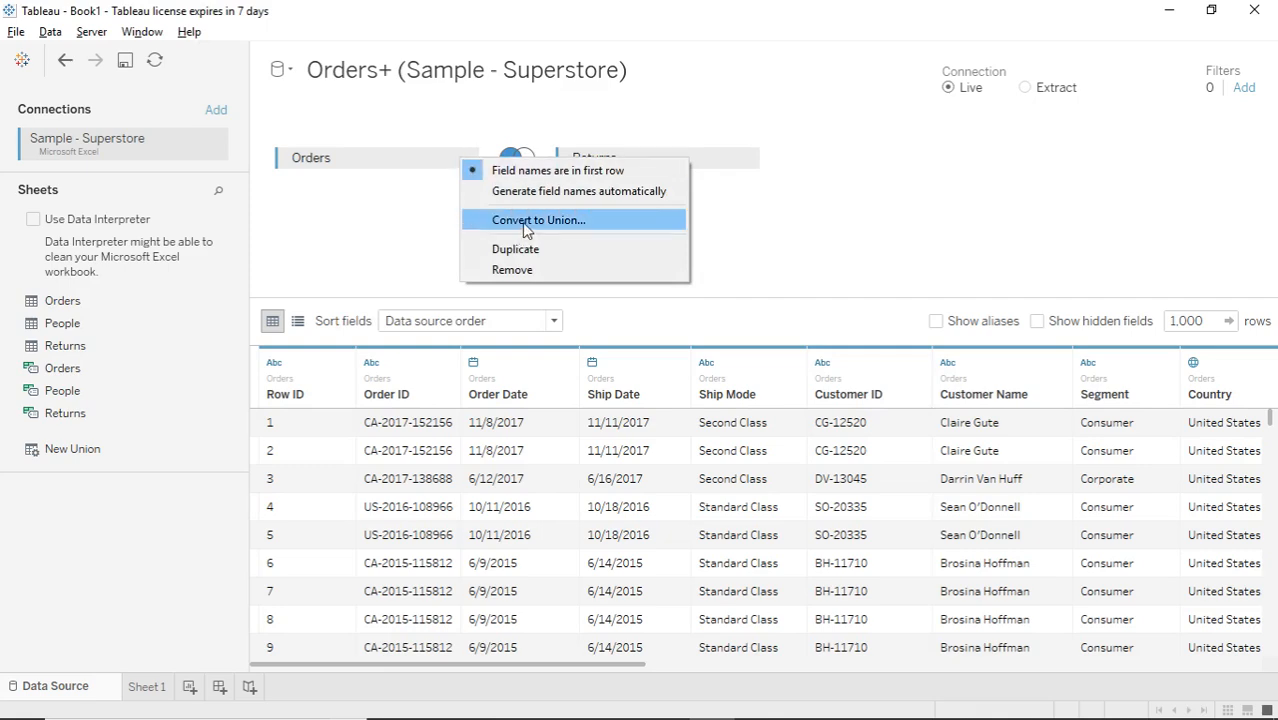
{"action": "left_click", "coordinate": [372, 245]}
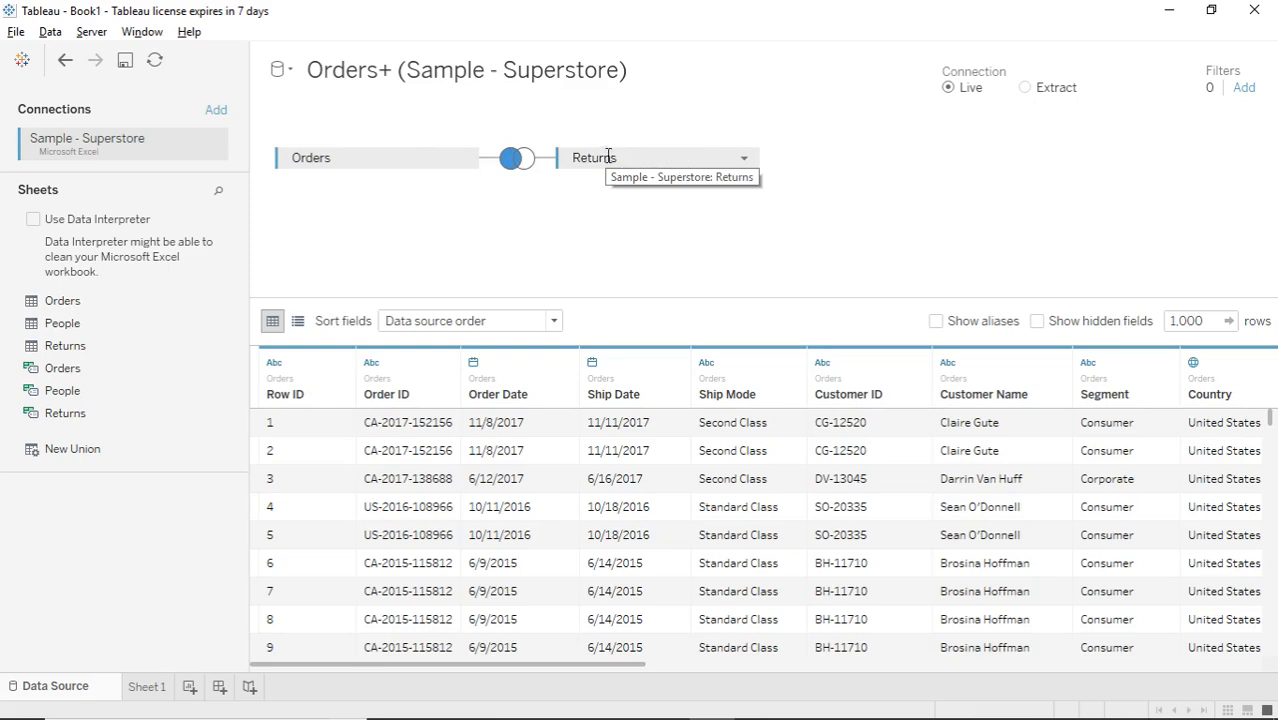
{"action": "left_click", "coordinate": [463, 162]}
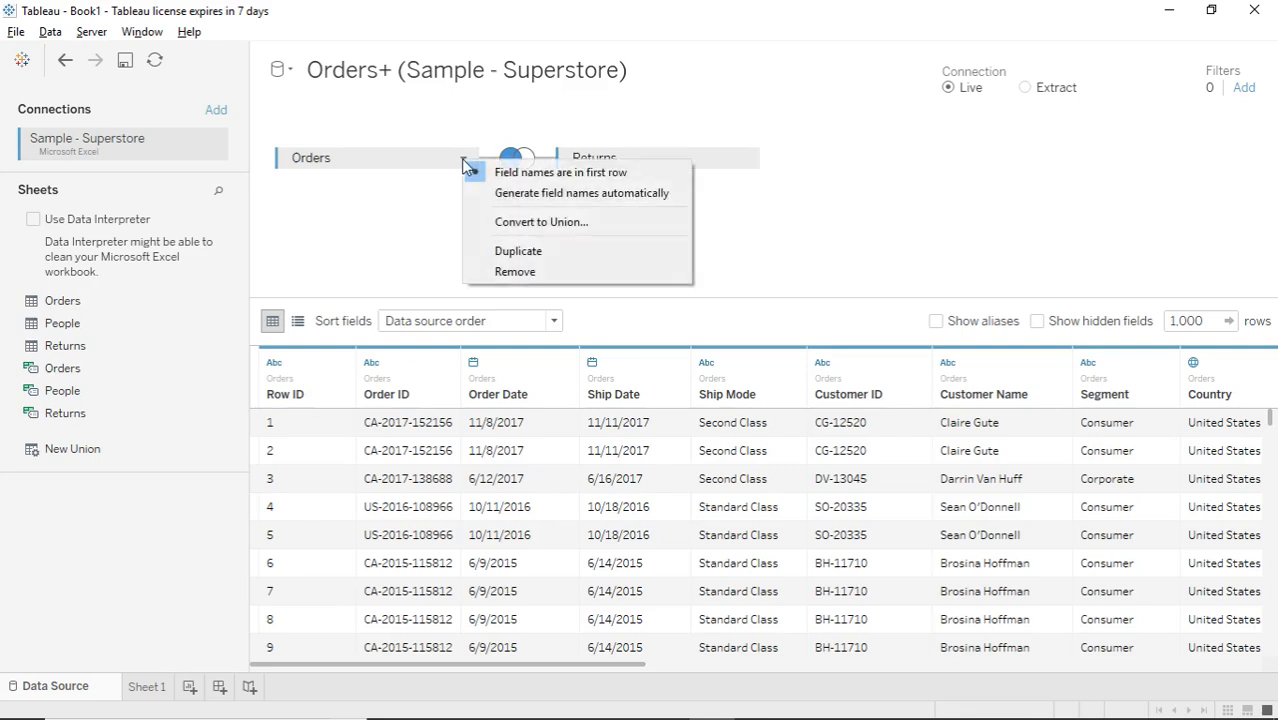
{"action": "left_click", "coordinate": [366, 222]}
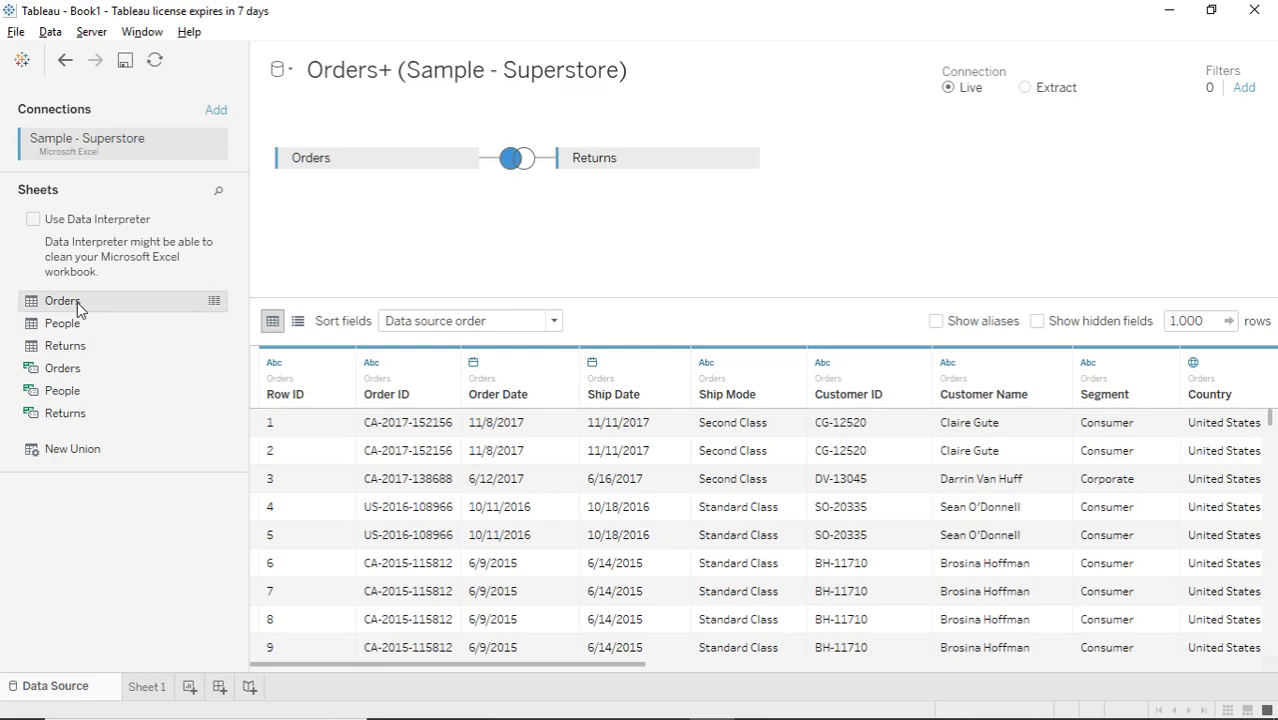
{"action": "mouse_move", "coordinate": [78, 302]}
{"action": "left_mouse_down"}
{"action": "mouse_move", "coordinate": [197, 287]}
{"action": "mouse_move", "coordinate": [308, 228]}
{"action": "mouse_move", "coordinate": [340, 190]}
{"action": "mouse_move", "coordinate": [351, 211]}
{"action": "mouse_move", "coordinate": [353, 194]}
{"action": "mouse_move", "coordinate": [97, 316]}
{"action": "left_mouse_up"}
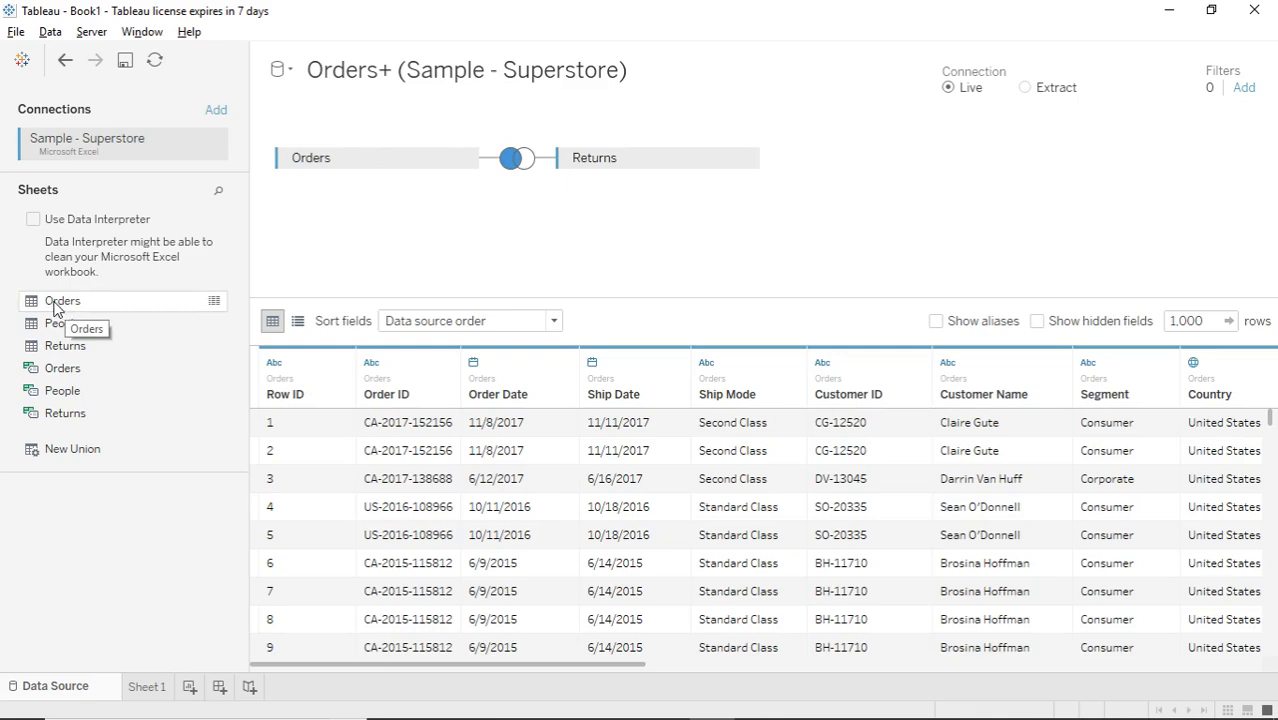
{"action": "left_click_drag", "start_coordinate": [55, 308], "coordinate": [105, 310]}
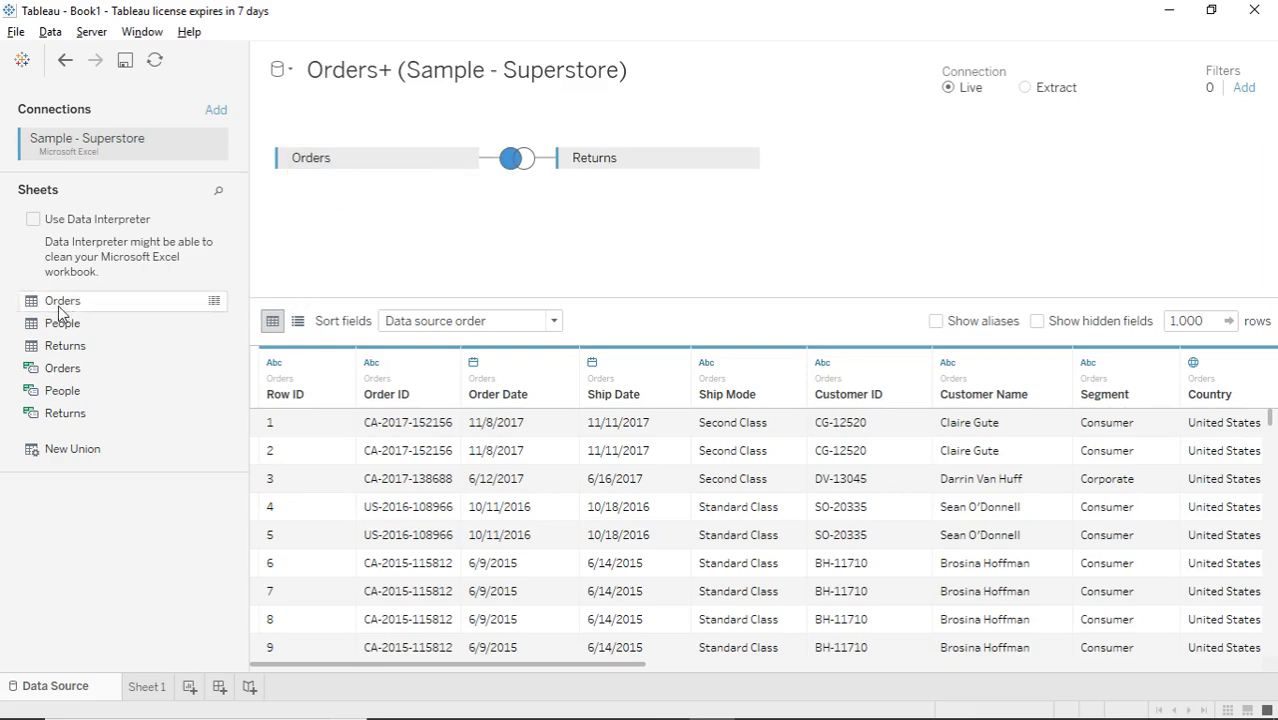
{"action": "left_click_drag", "start_coordinate": [60, 346], "coordinate": [101, 370]}
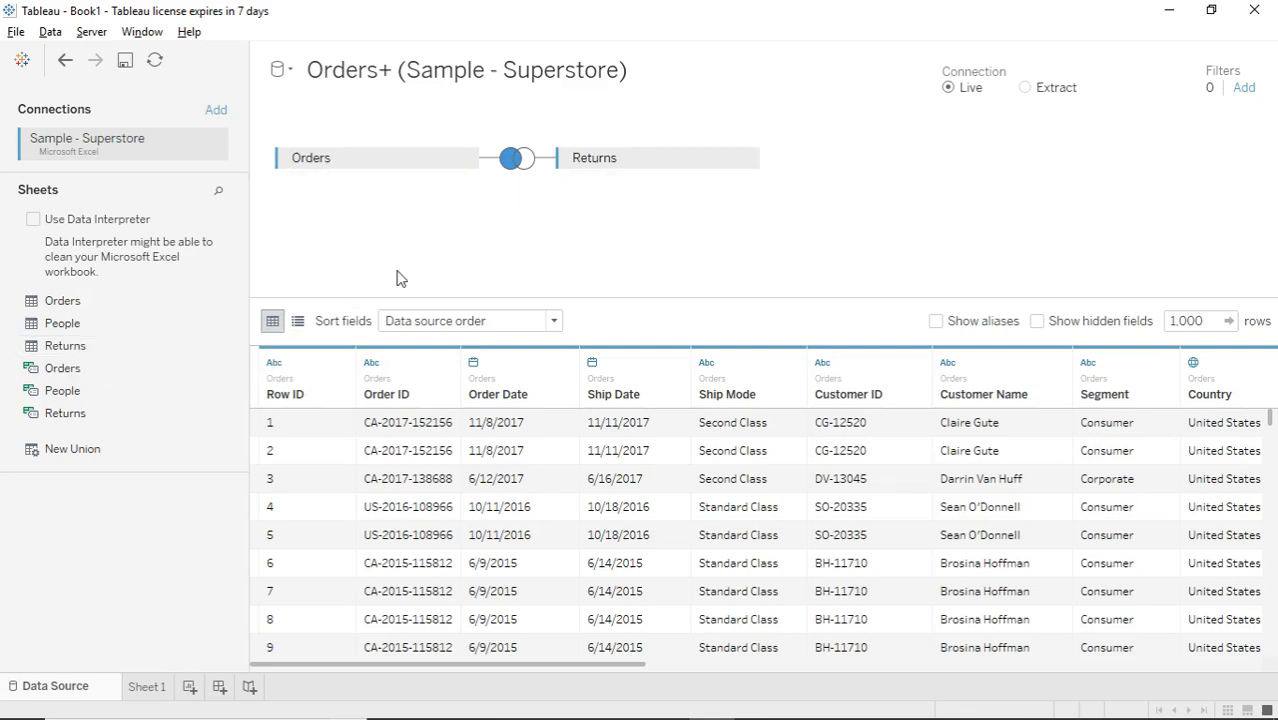
Check the join settings between Orders and Returns, and remove the Returns table from the canvas.
{"action": "left_click", "coordinate": [514, 166]}
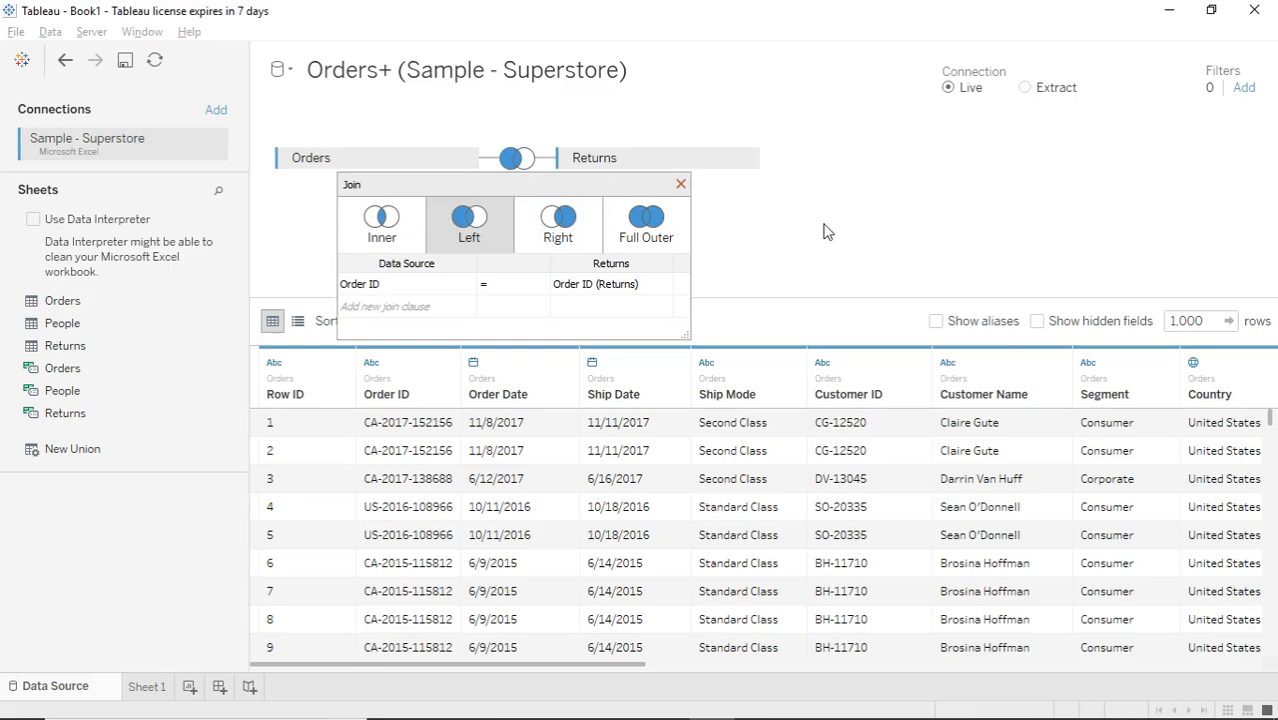
{"action": "left_click", "coordinate": [681, 185]}
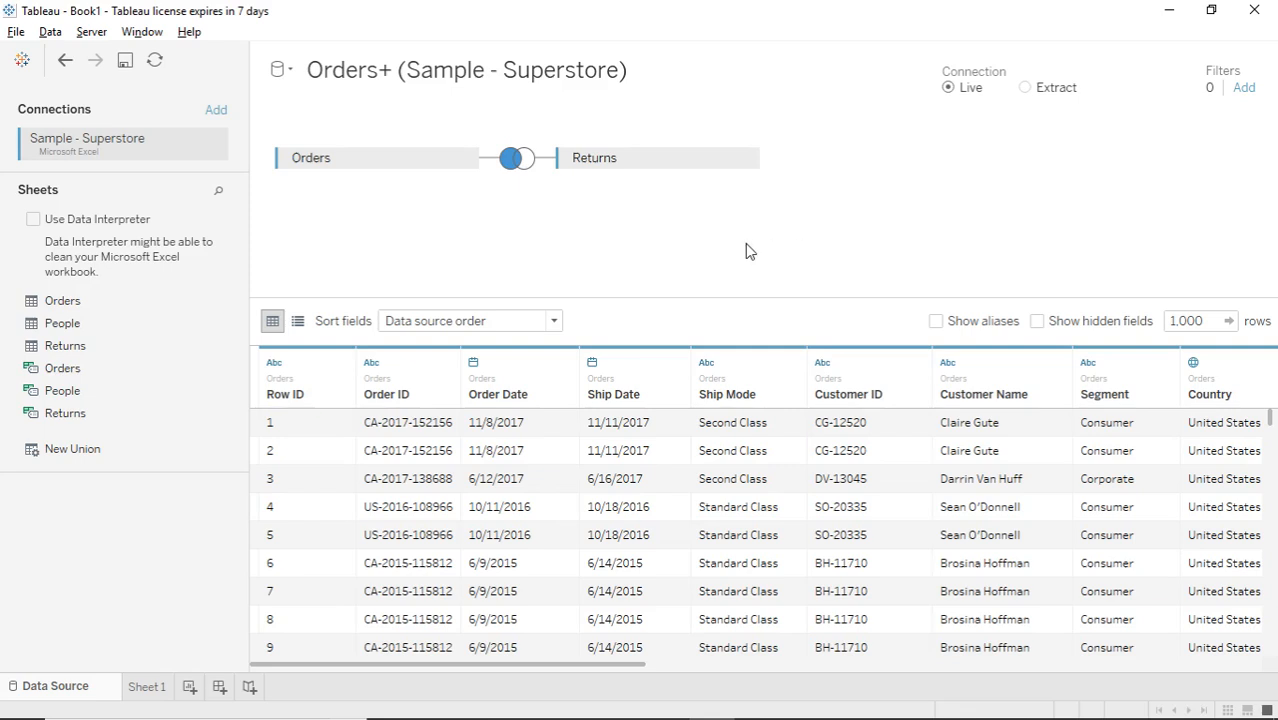
{"action": "left_click", "coordinate": [745, 160]}
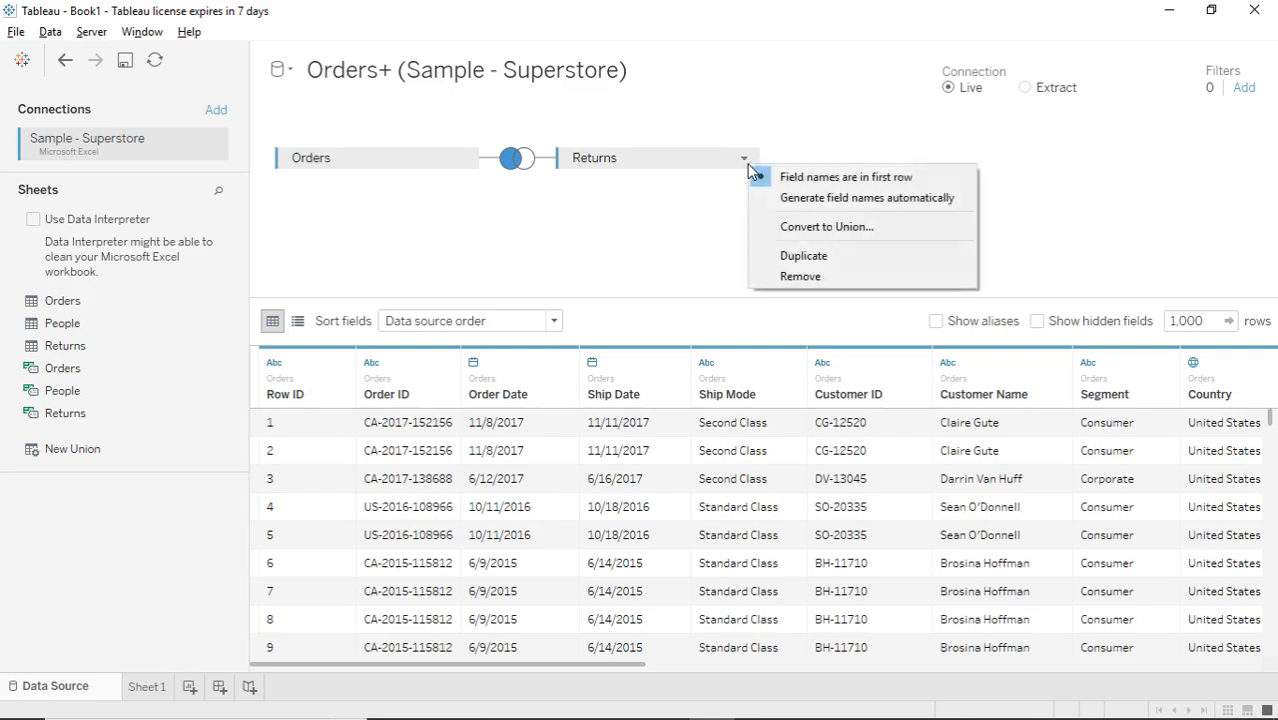
{"action": "left_click", "coordinate": [812, 280]}
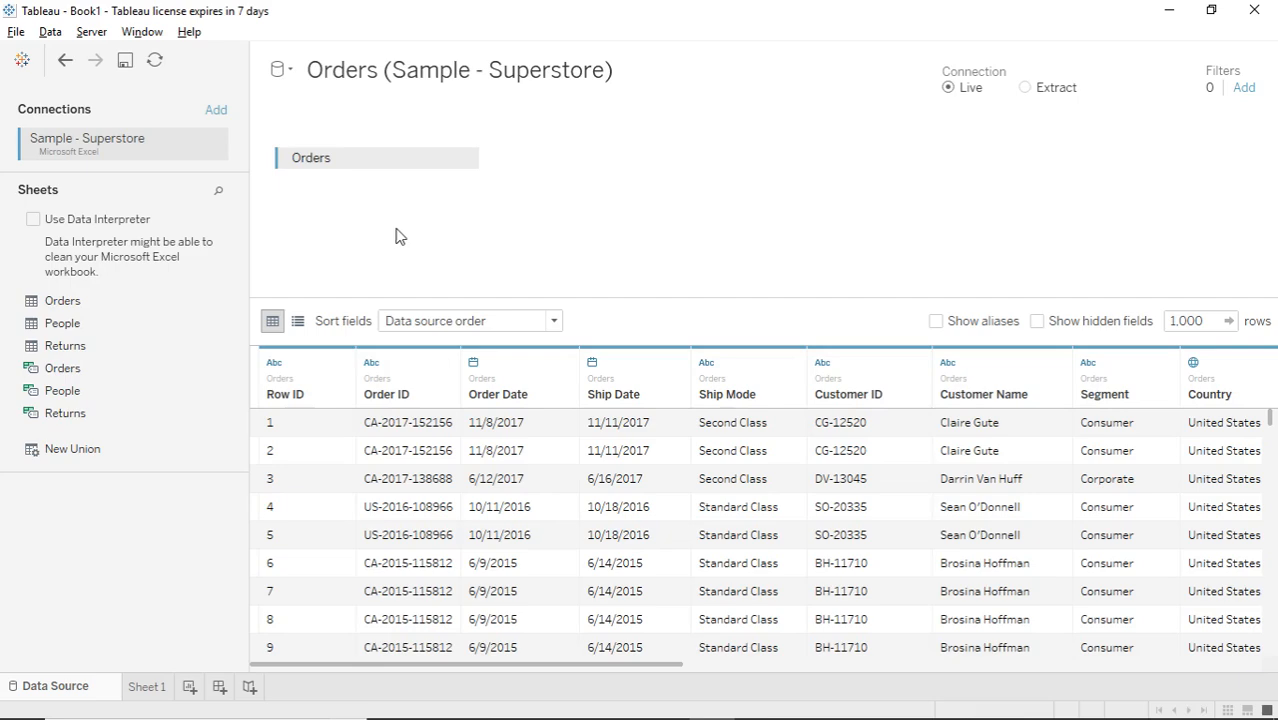
Look through the available connection types, and add a Microsoft Access connection to Database1.accdb.
{"action": "left_click", "coordinate": [216, 112]}
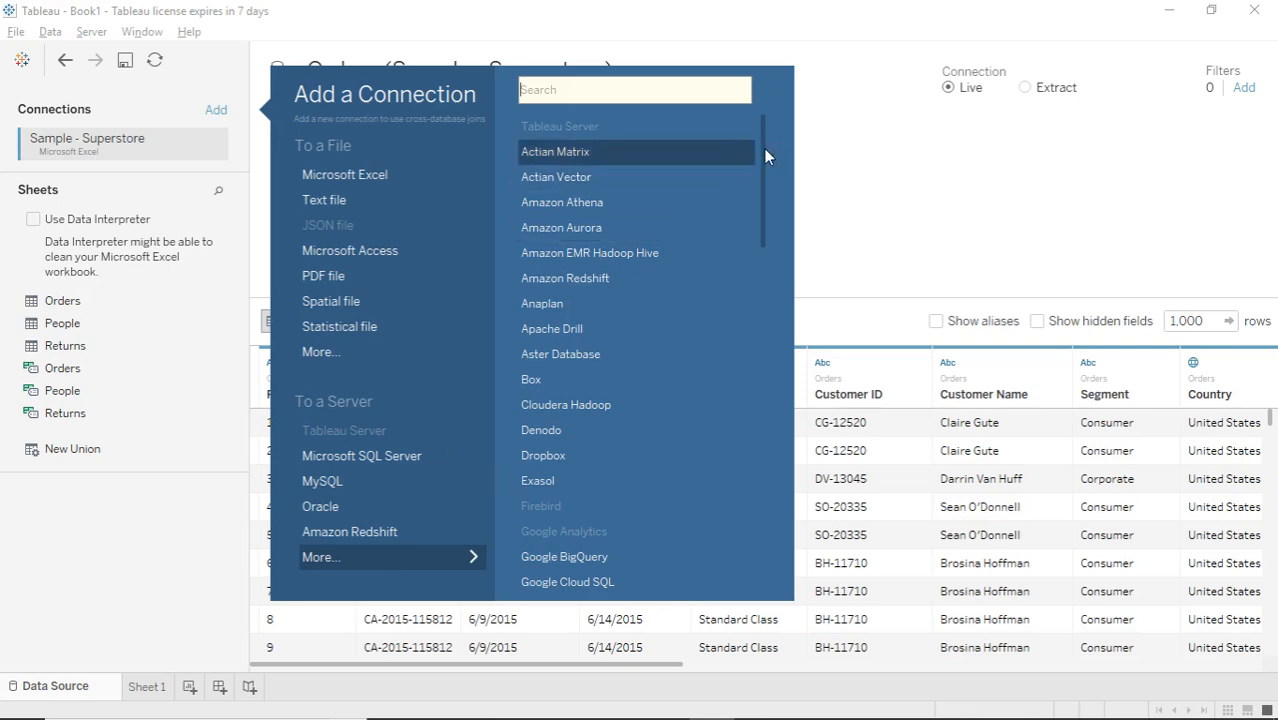
{"action": "left_click_drag", "start_coordinate": [761, 149], "coordinate": [762, 260]}
{"action": "scroll", "coordinate": [762, 256], "scroll_direction": "down", "scroll_amount": 1}
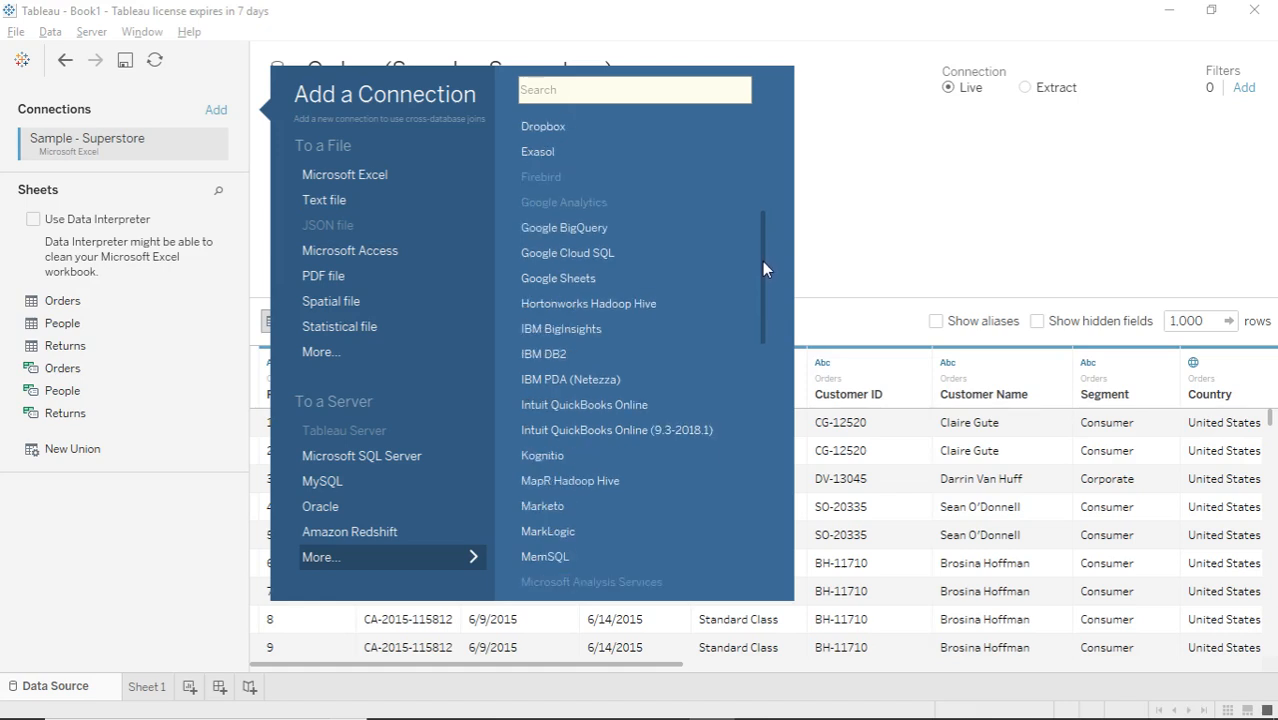
{"action": "left_click_drag", "start_coordinate": [762, 261], "coordinate": [768, 508]}
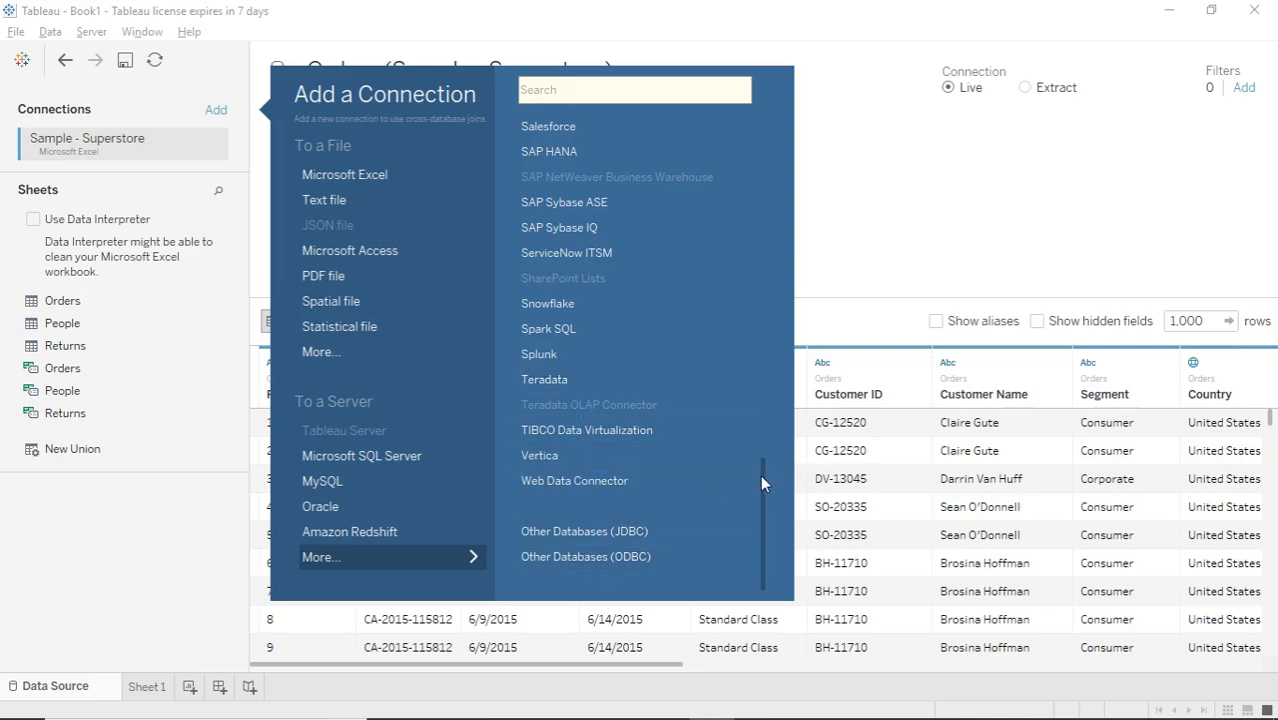
{"action": "left_click_drag", "start_coordinate": [760, 474], "coordinate": [742, 91]}
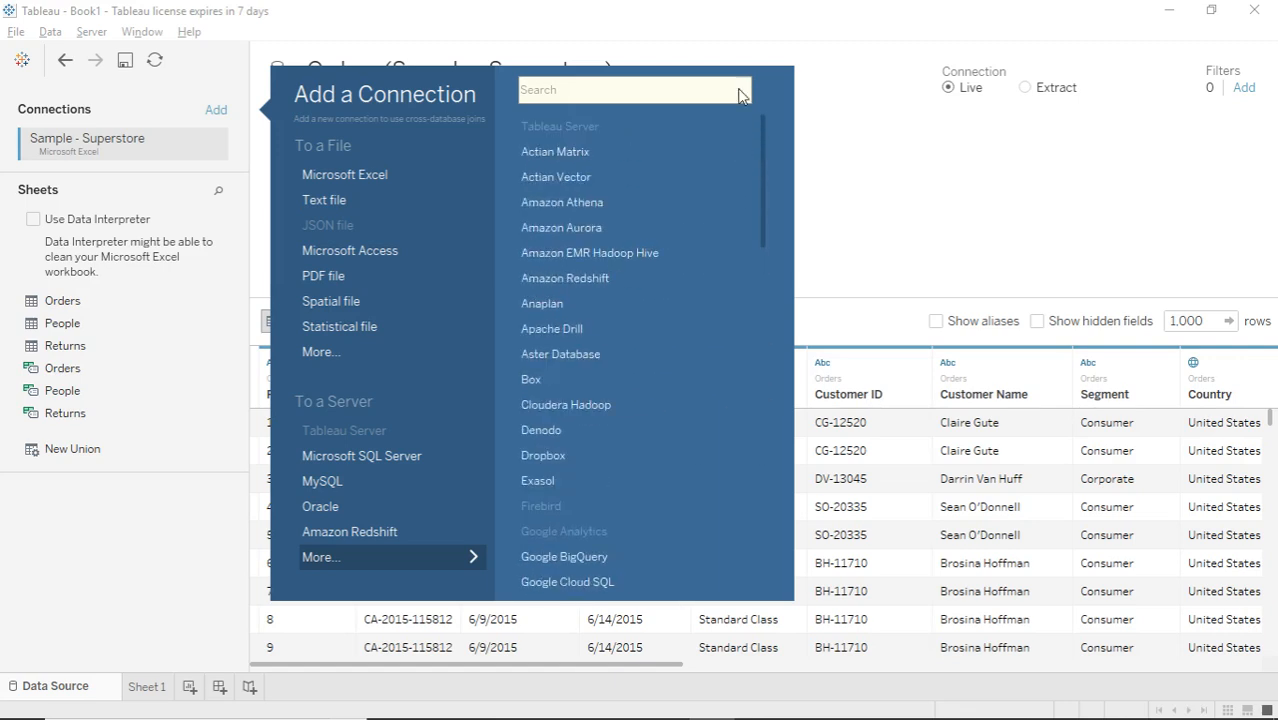
{"action": "left_click", "coordinate": [334, 258]}
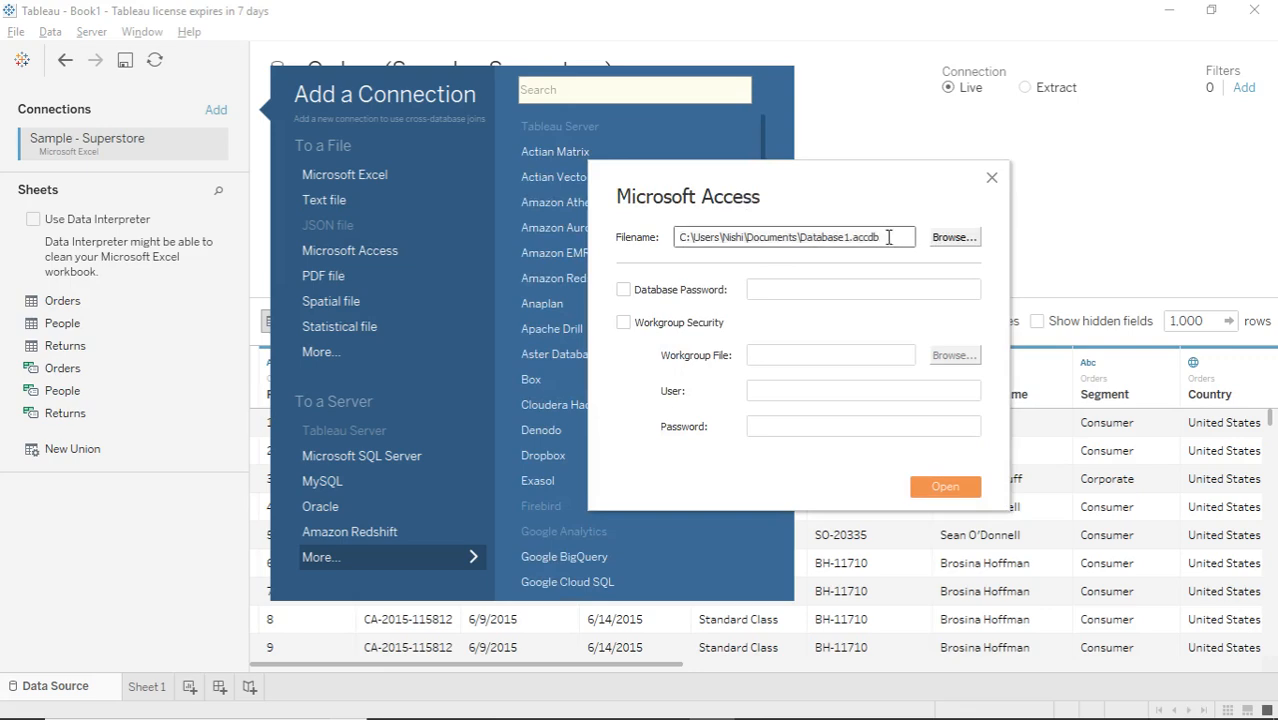
{"action": "left_click", "coordinate": [945, 490]}
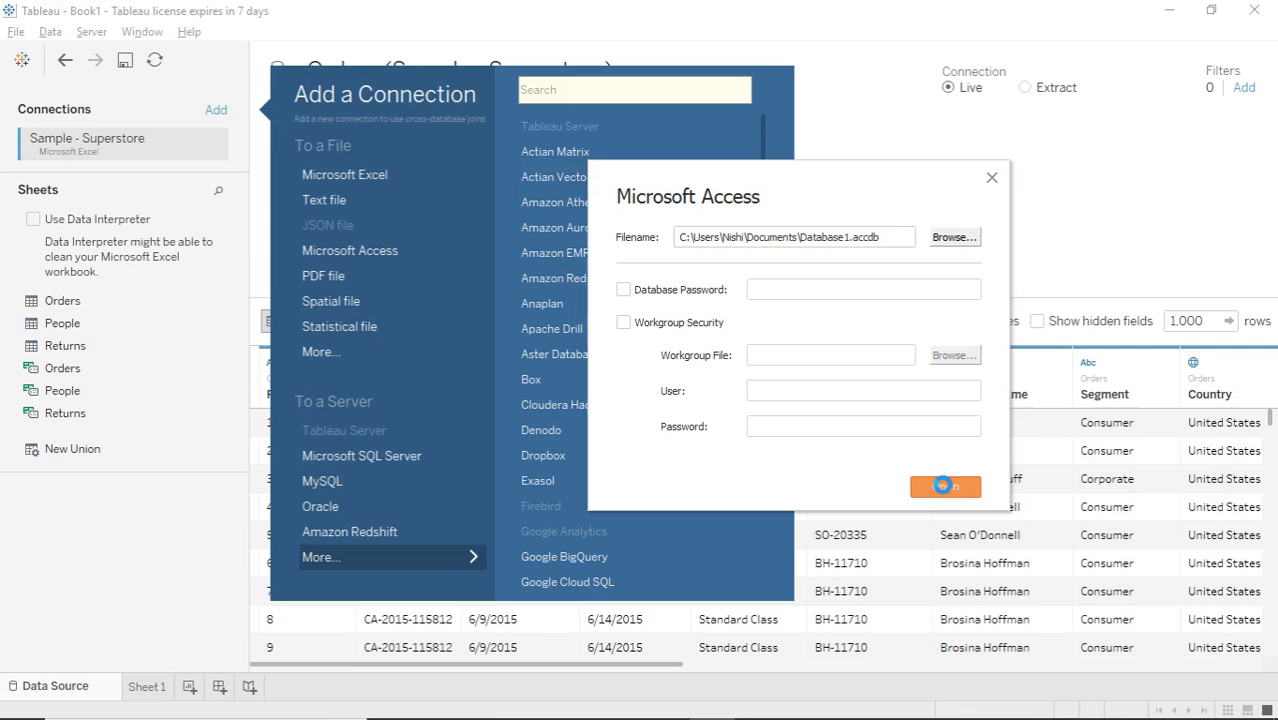
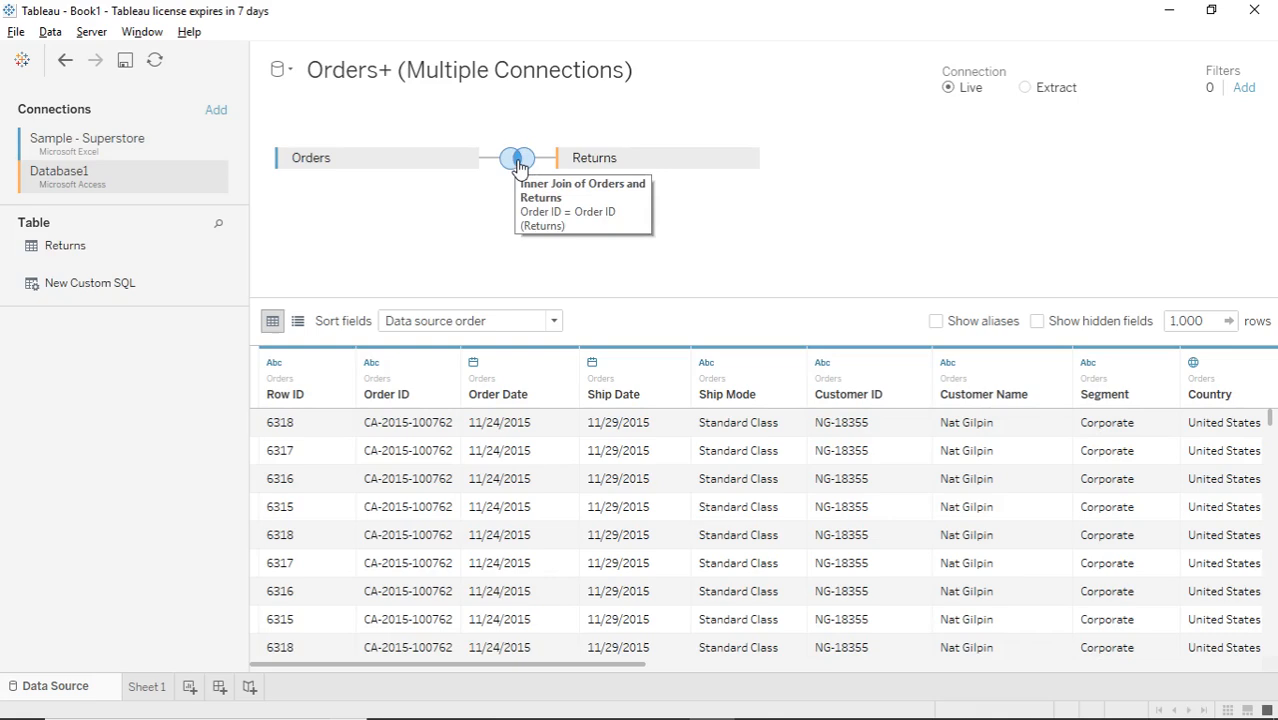
Check the join types between Orders and the Access Returns table, and view the options for adding another connection.
{"action": "left_click", "coordinate": [519, 164]}
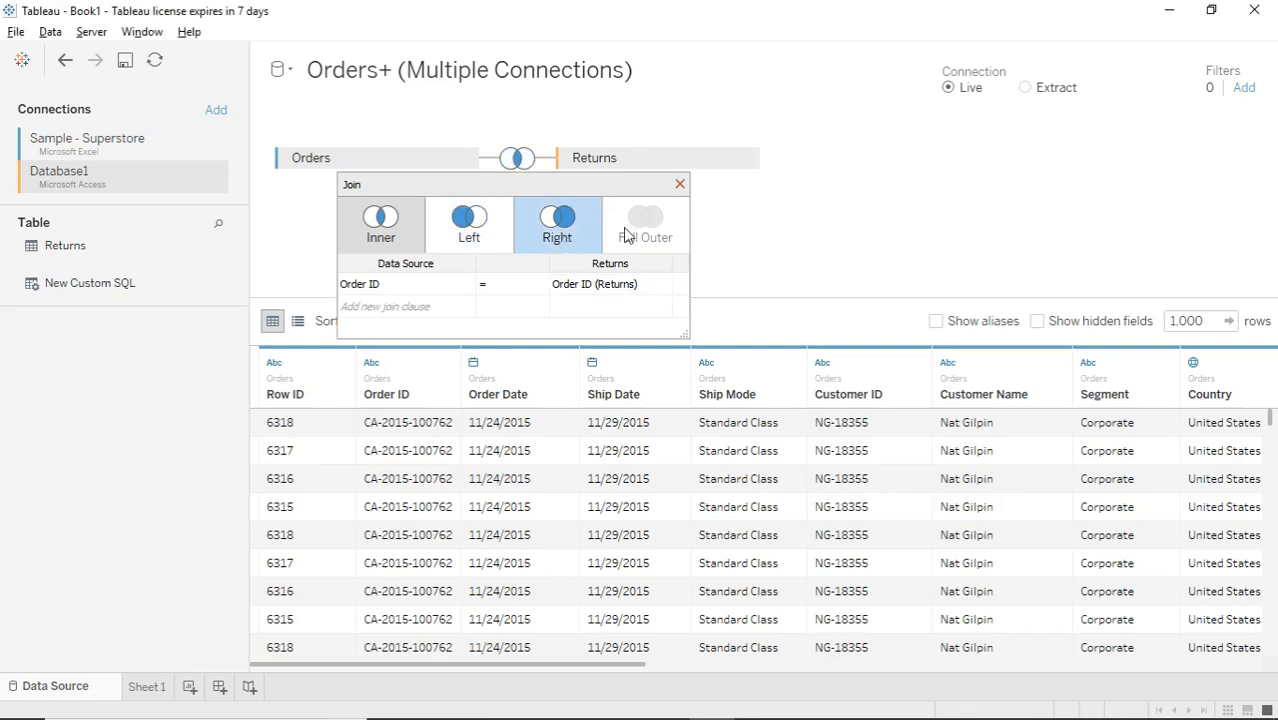
{"action": "left_click", "coordinate": [680, 183]}
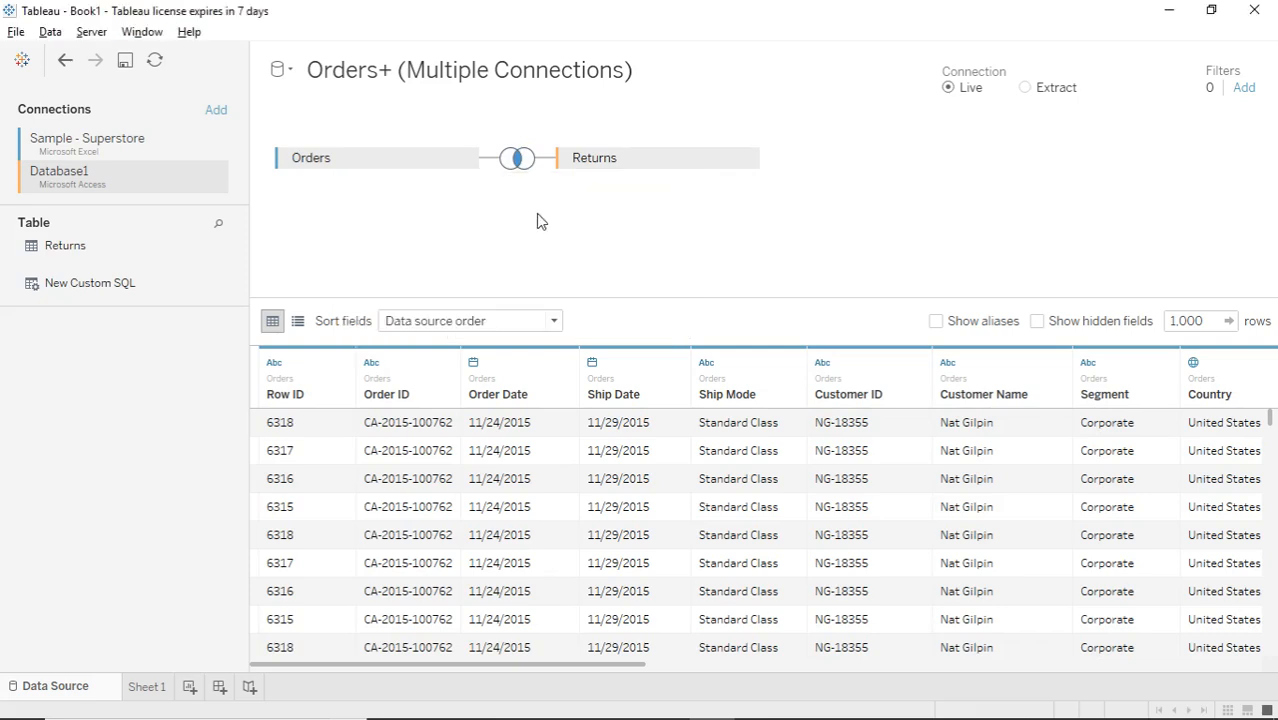
{"action": "left_click", "coordinate": [216, 111]}
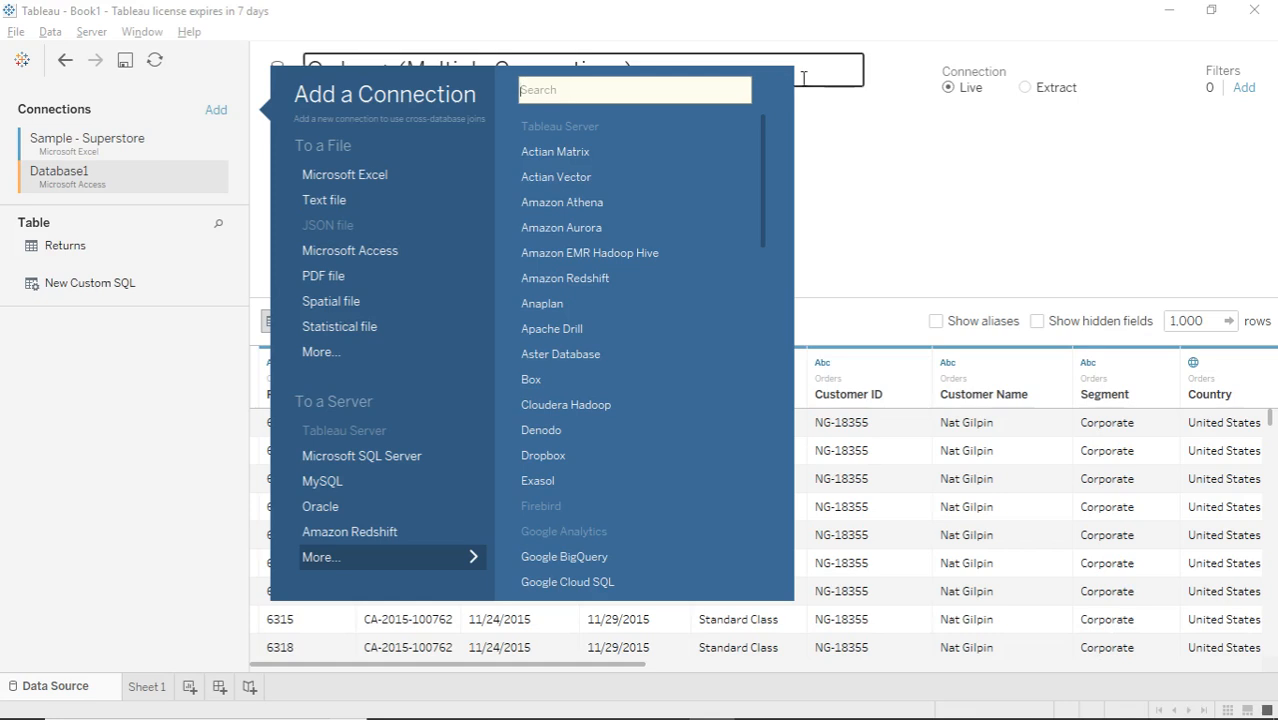
{"action": "left_click", "coordinate": [916, 163]}
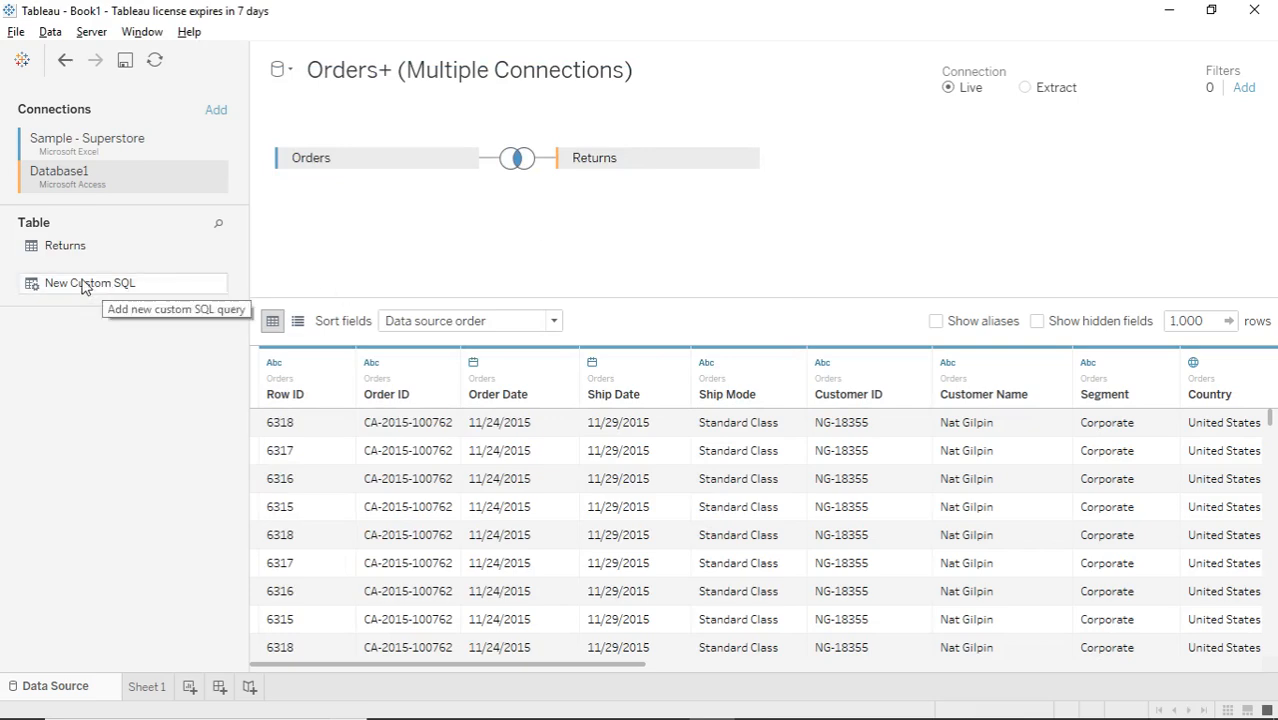
Open a new custom SQL query for the Database1 connection, and close it without entering anything.
{"action": "left_click_drag", "start_coordinate": [90, 286], "coordinate": [103, 288]}
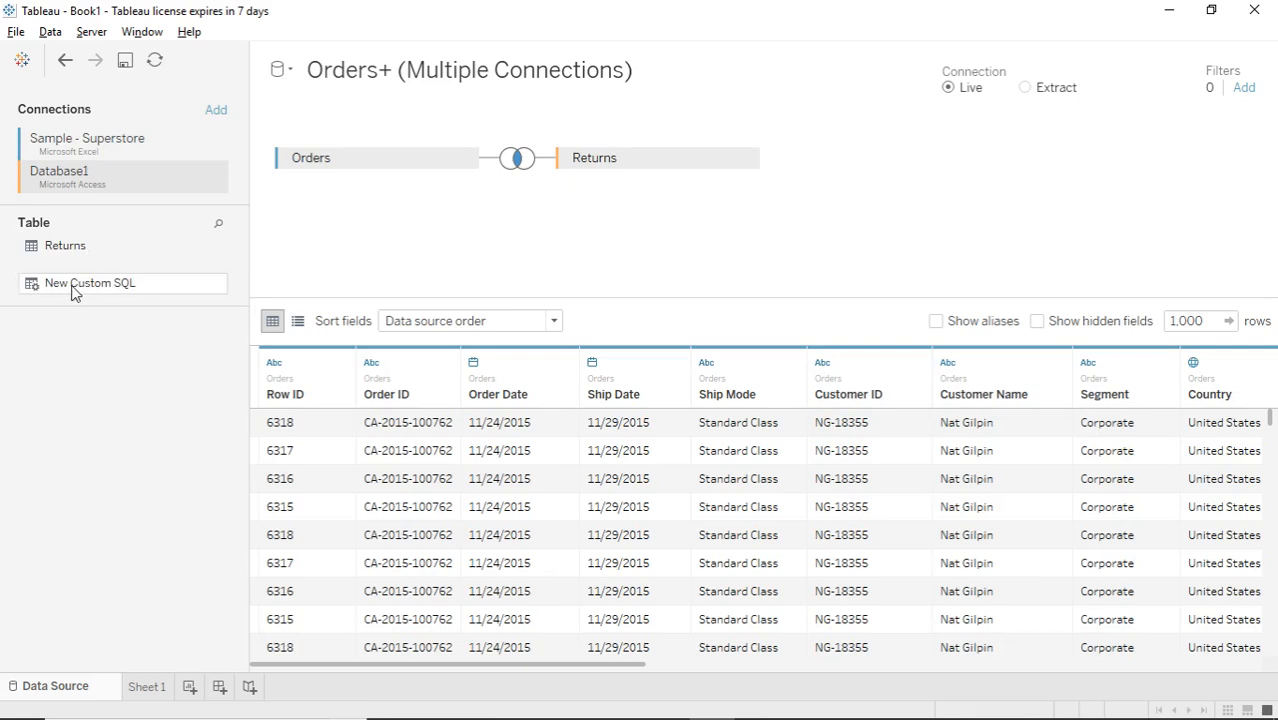
{"action": "left_click_drag", "start_coordinate": [73, 289], "coordinate": [705, 234]}
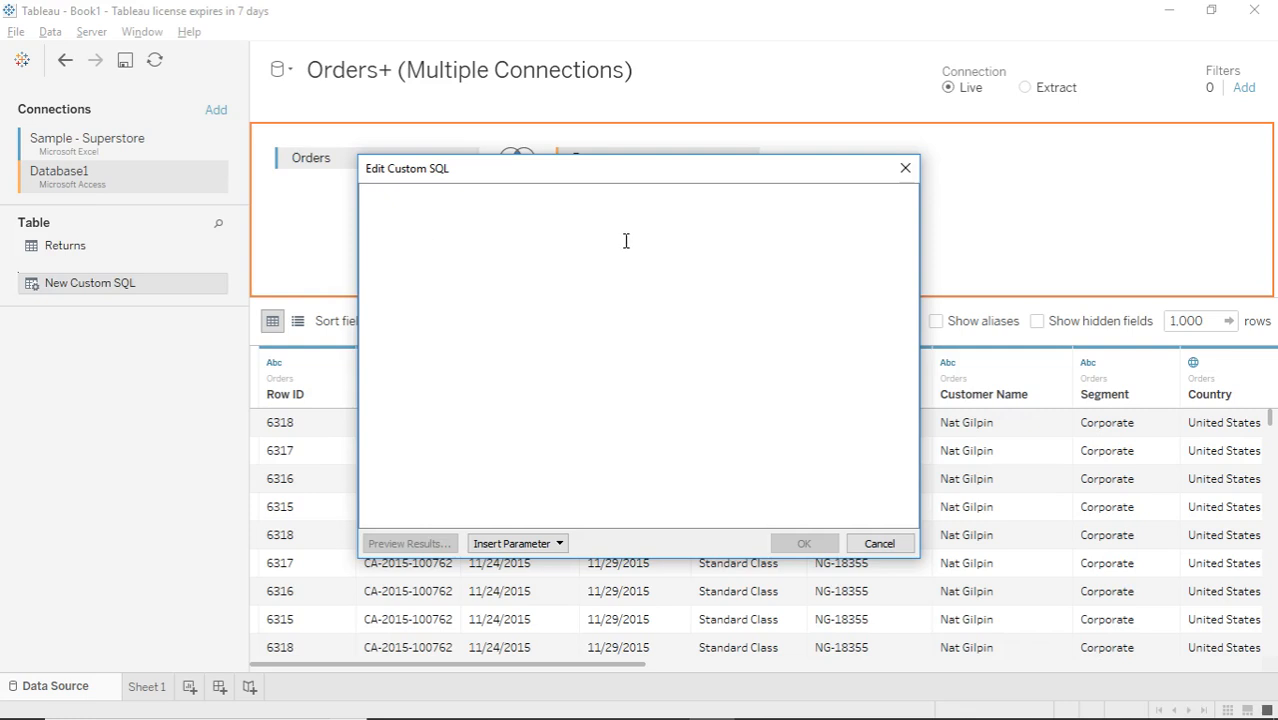
{"action": "left_click", "coordinate": [907, 172]}
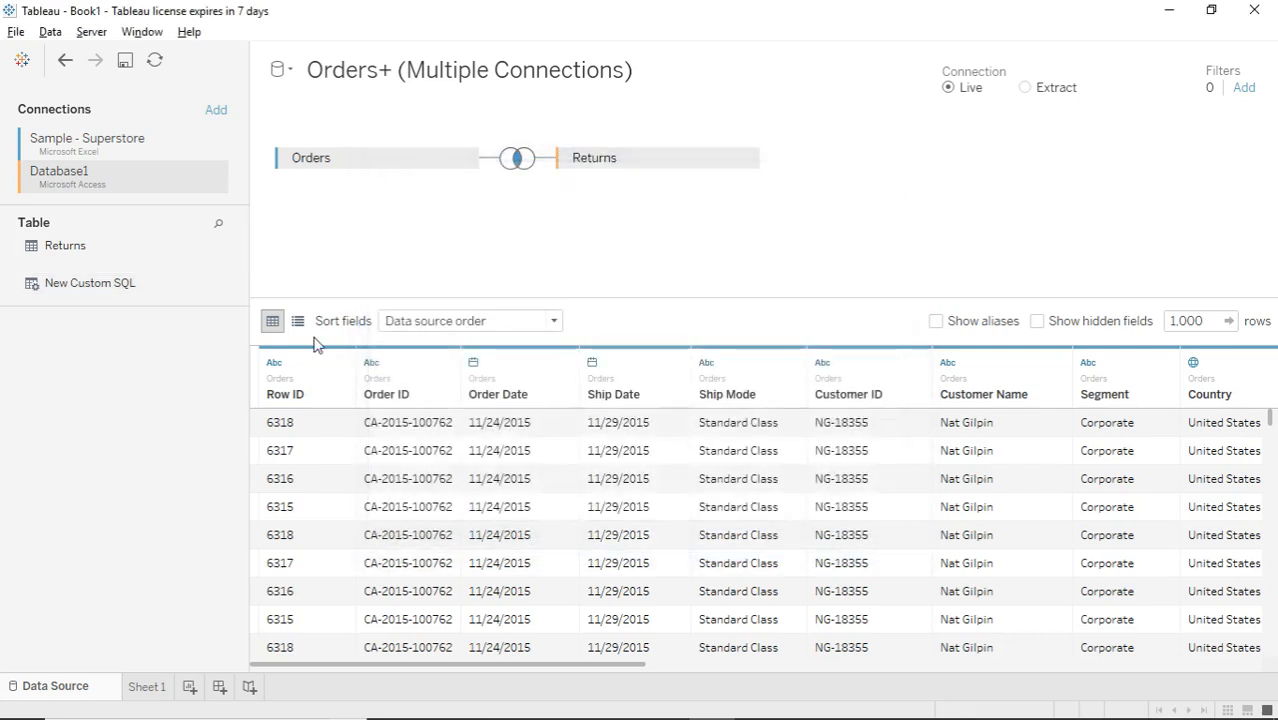
Remove the Database1 connection from the data source.
{"action": "right_click", "coordinate": [164, 172]}
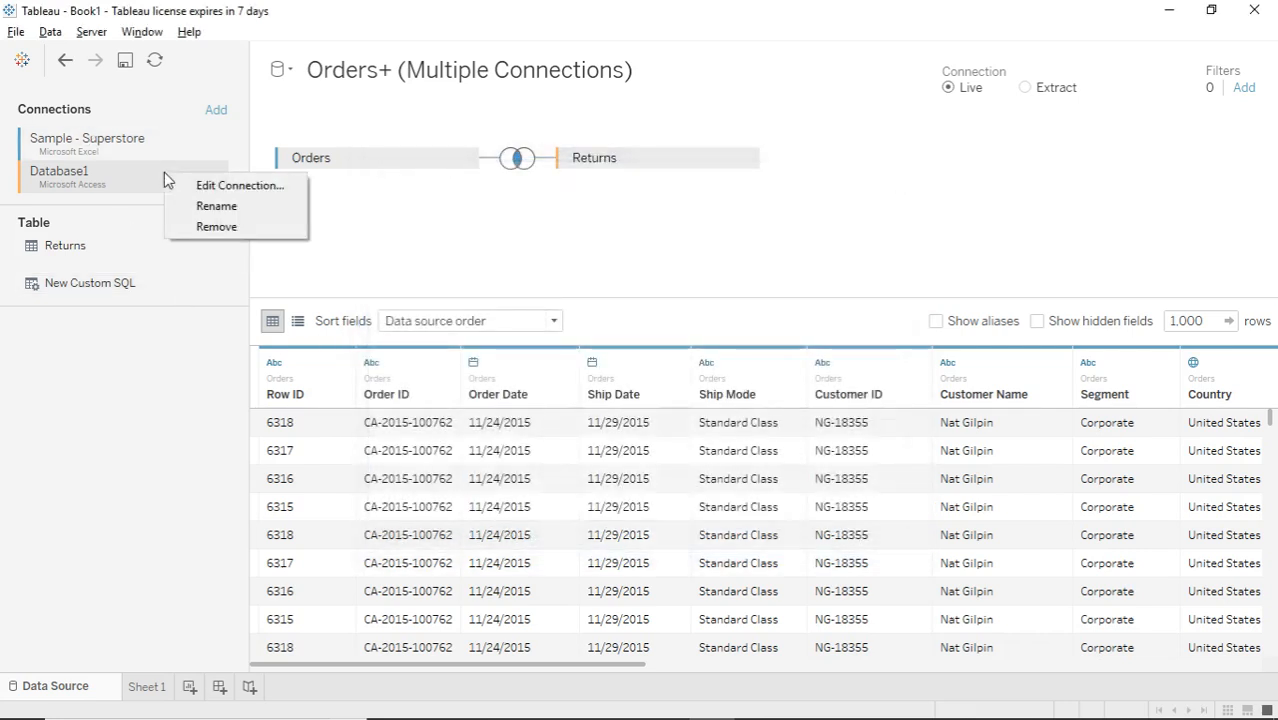
{"action": "left_click", "coordinate": [209, 226]}
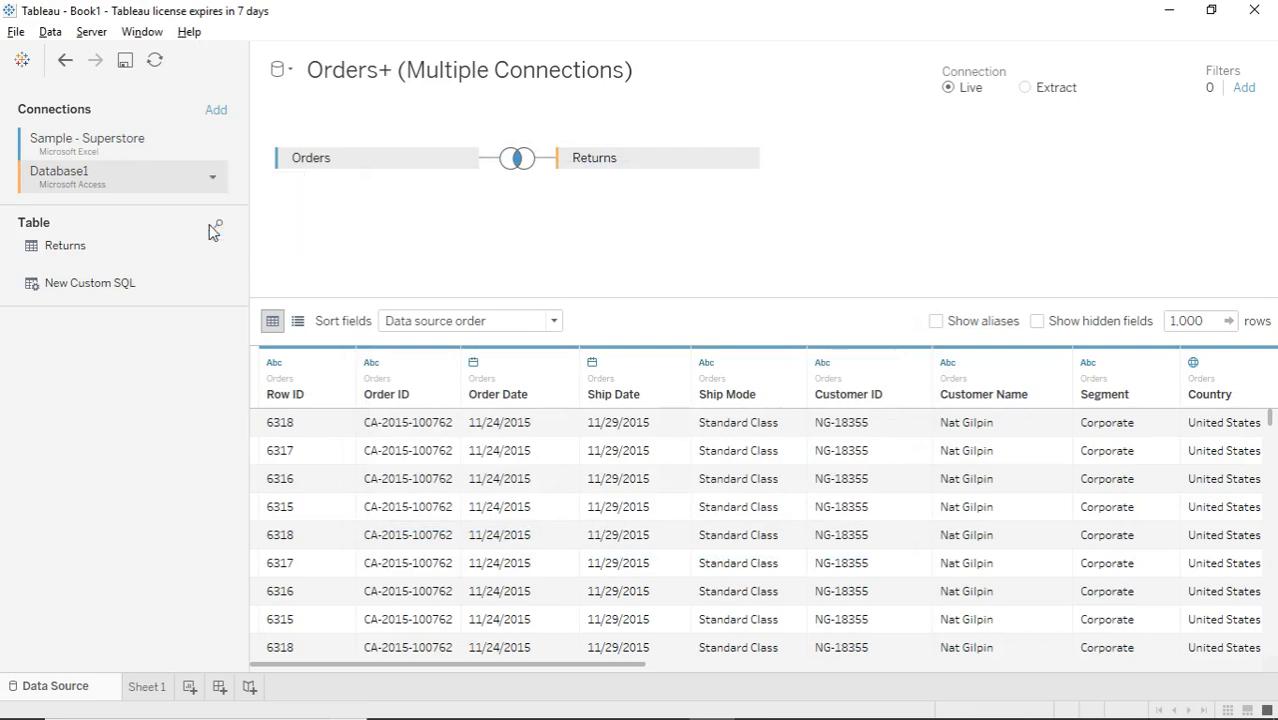
{"action": "left_click", "coordinate": [128, 148]}
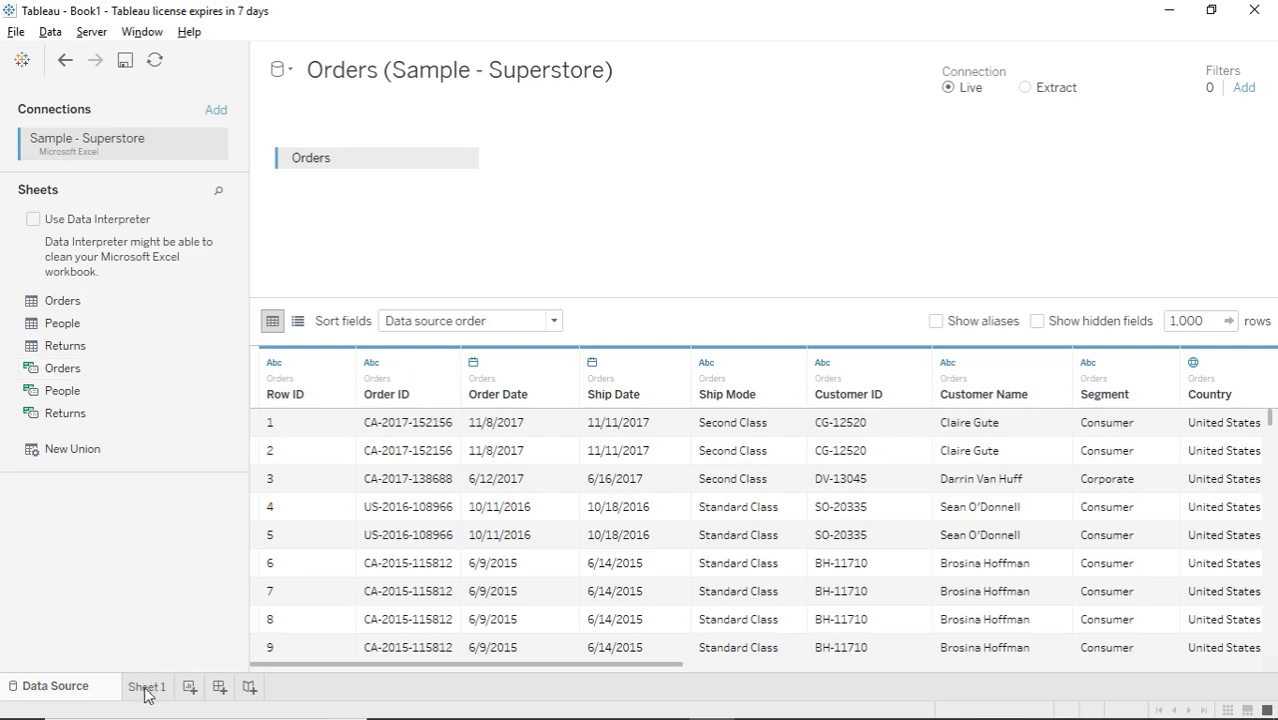
Switch the Orders data source to an extract, go to Sheet 1, and save it as Orders (Sample - Superstore) in .hyper format.
{"action": "left_click", "coordinate": [1025, 90]}
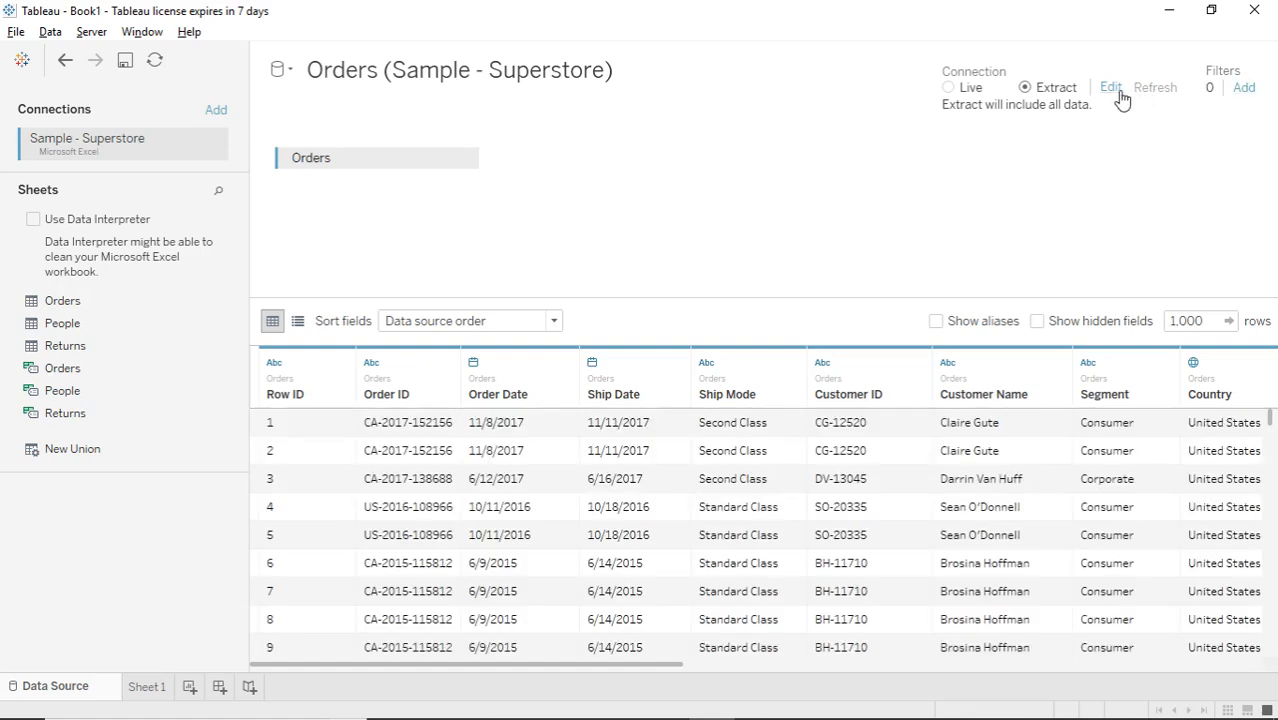
{"action": "left_click", "coordinate": [150, 688]}
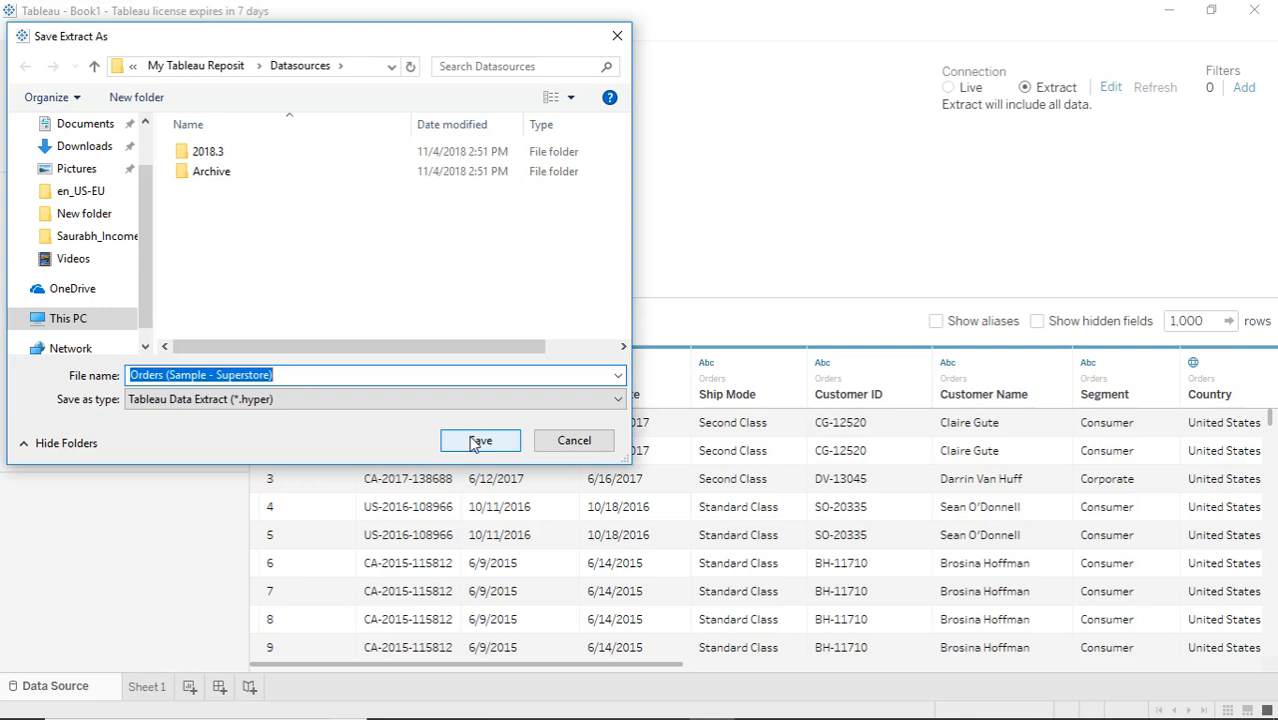
{"action": "left_click", "coordinate": [298, 400]}
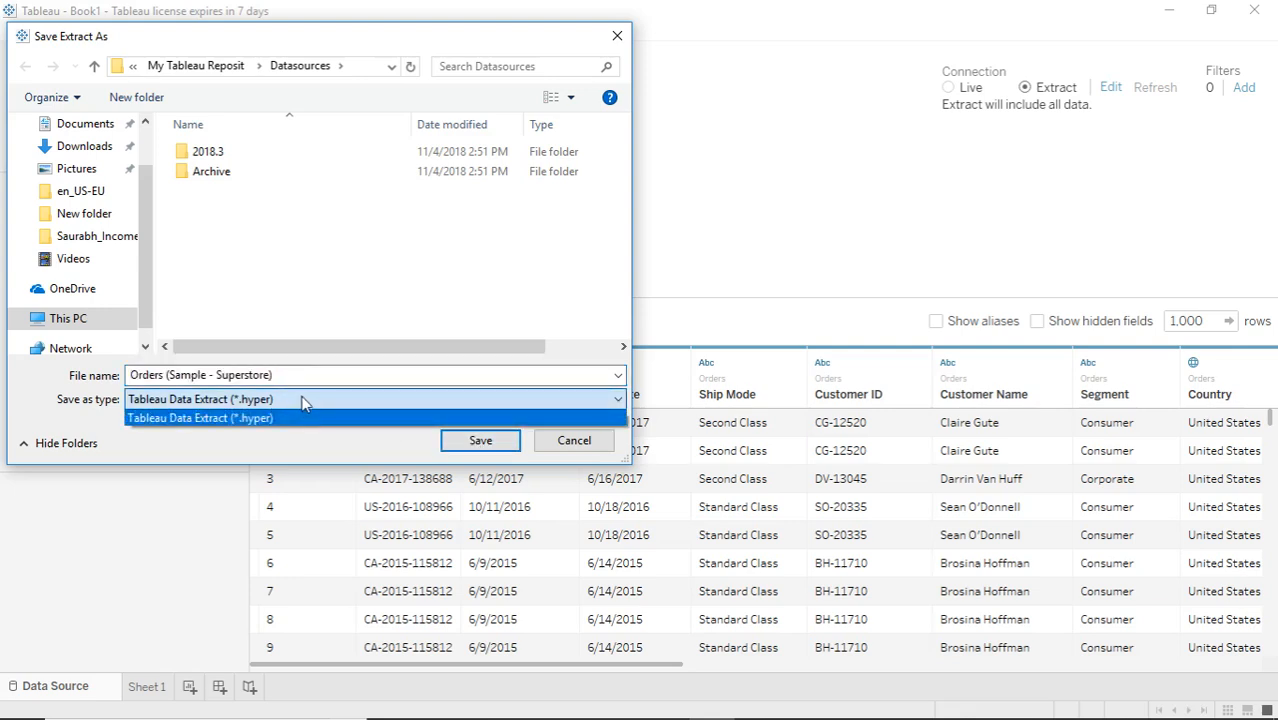
{"action": "left_click", "coordinate": [303, 400]}
{"action": "left_click", "coordinate": [481, 442]}
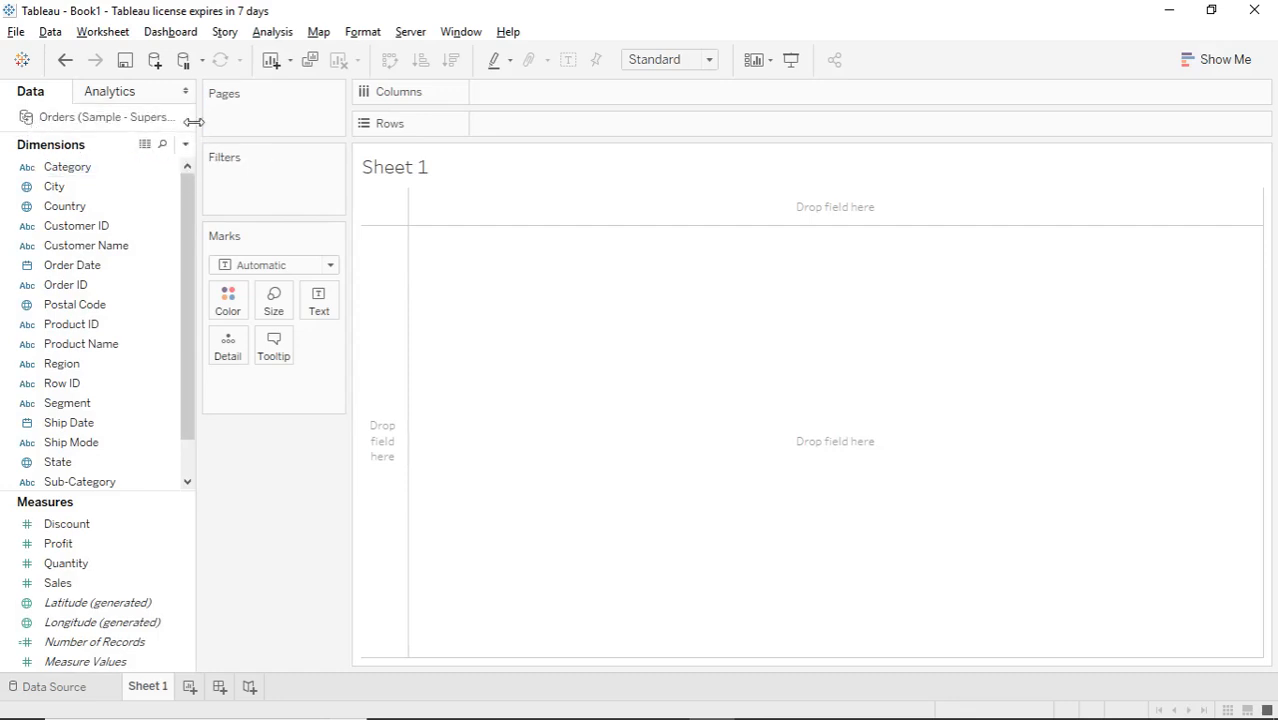
Widen the data pane until the data source name fits, and look through the list of dimensions.
{"action": "left_click_drag", "start_coordinate": [194, 121], "coordinate": [219, 122]}
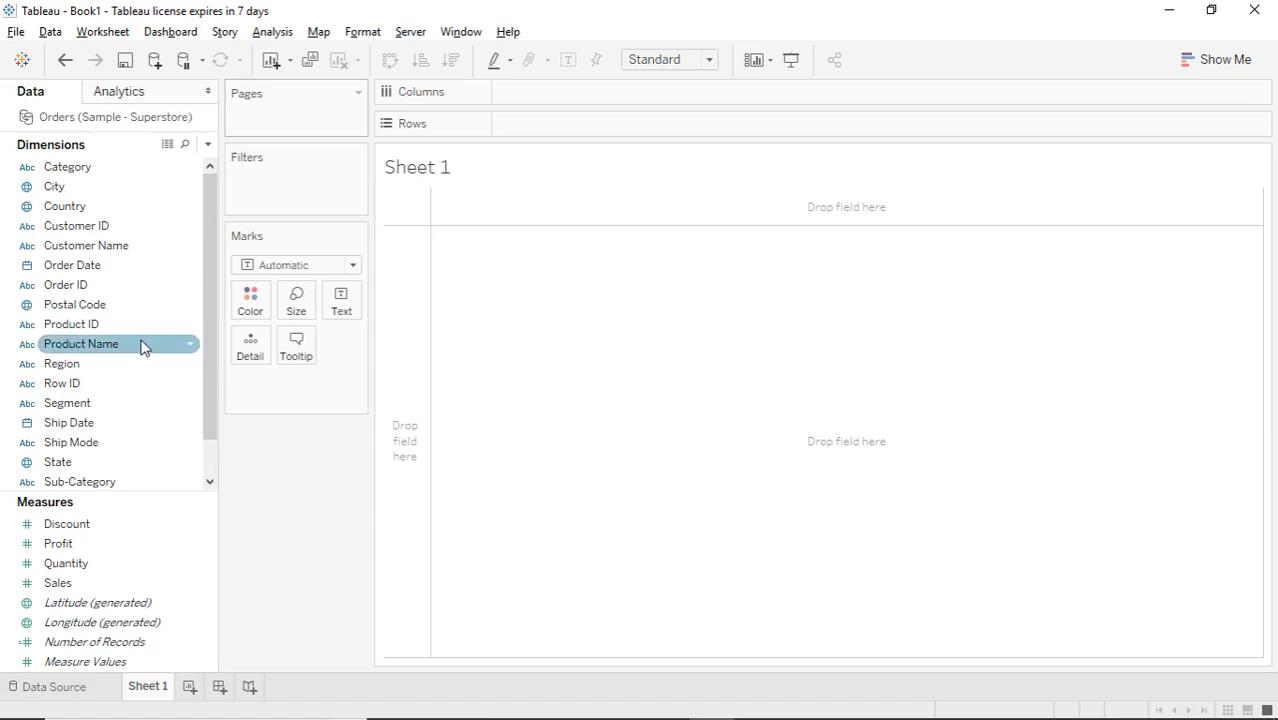
{"action": "scroll", "coordinate": [214, 320], "scroll_direction": "down", "scroll_amount": 2}
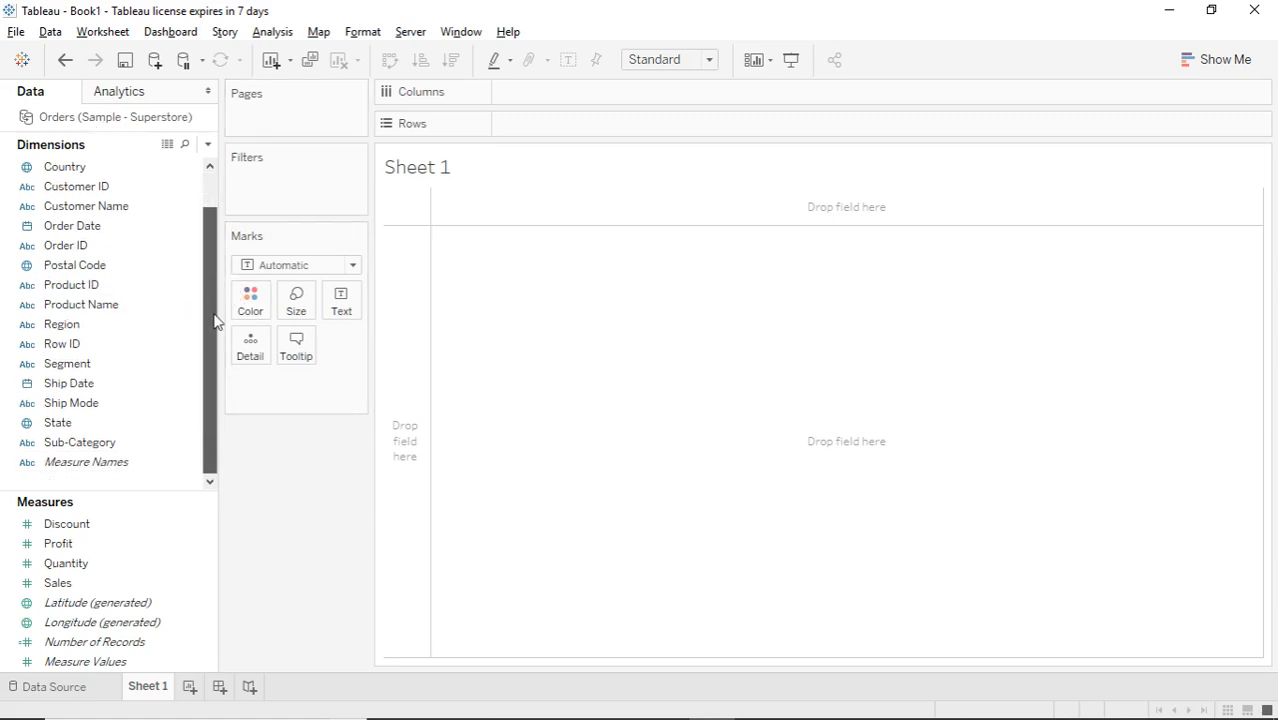
{"action": "scroll", "coordinate": [207, 310], "scroll_direction": "up", "scroll_amount": 2}
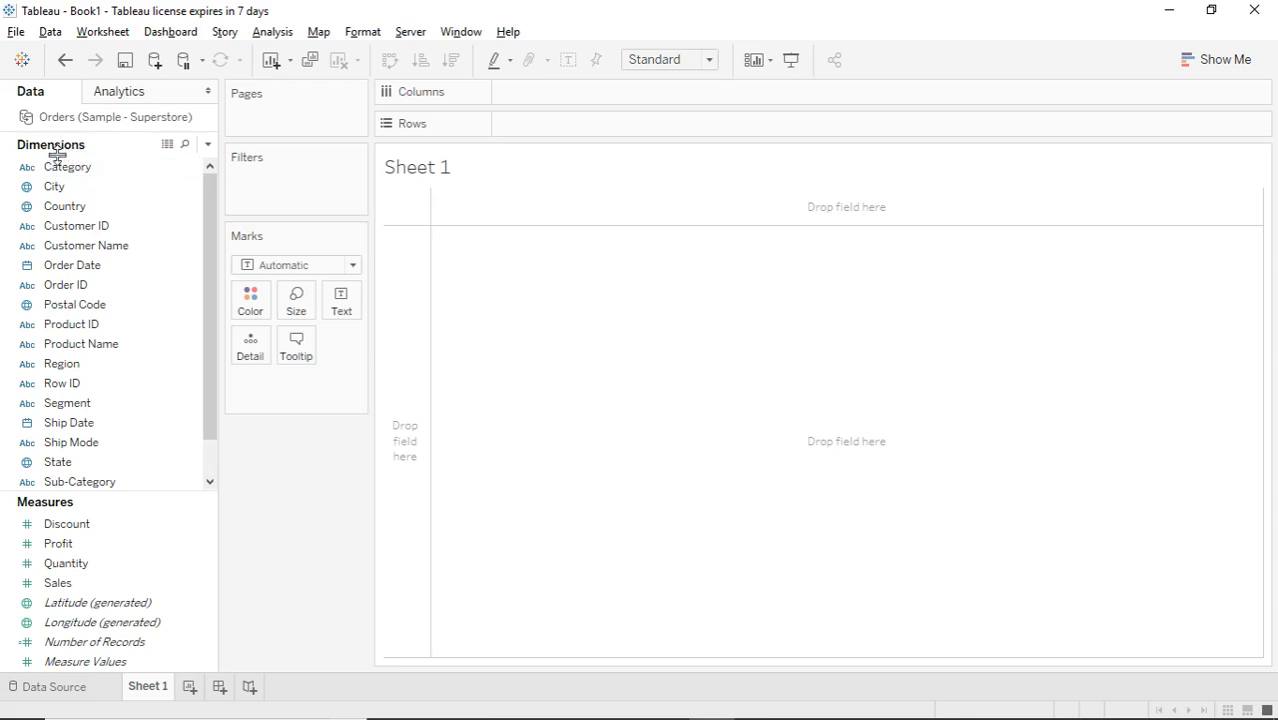
{"action": "left_click", "coordinate": [62, 365]}
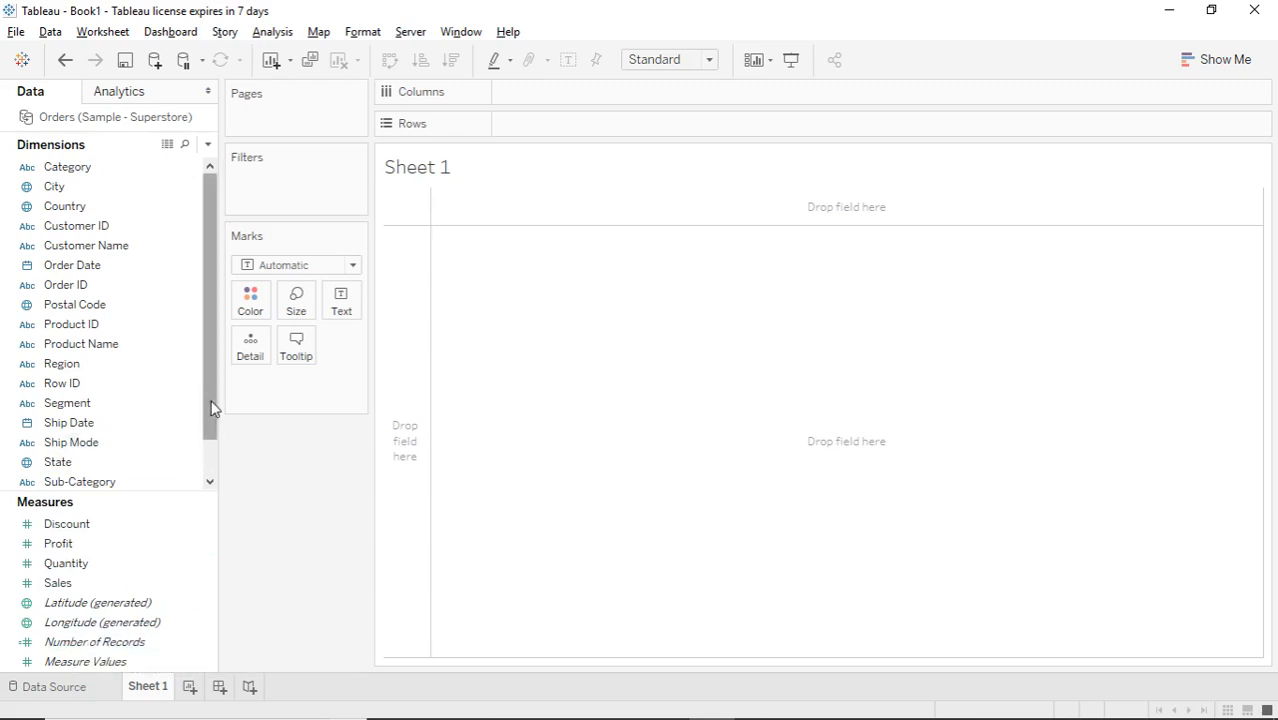
{"action": "left_click_drag", "start_coordinate": [208, 403], "coordinate": [206, 326]}
Place the Order ID dimension on Rows in Sheet 1.
{"action": "left_click", "coordinate": [74, 265]}
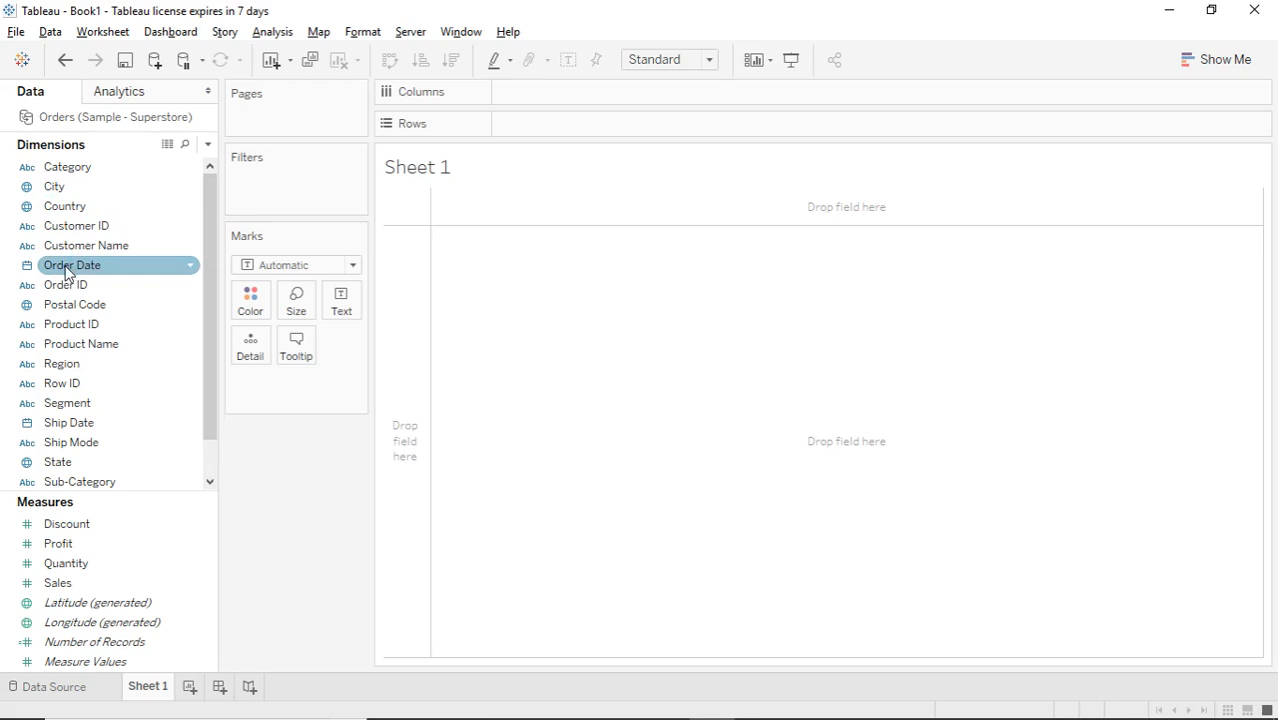
{"action": "left_click_drag", "start_coordinate": [66, 272], "coordinate": [540, 122]}
{"action": "left_click", "coordinate": [658, 359]}
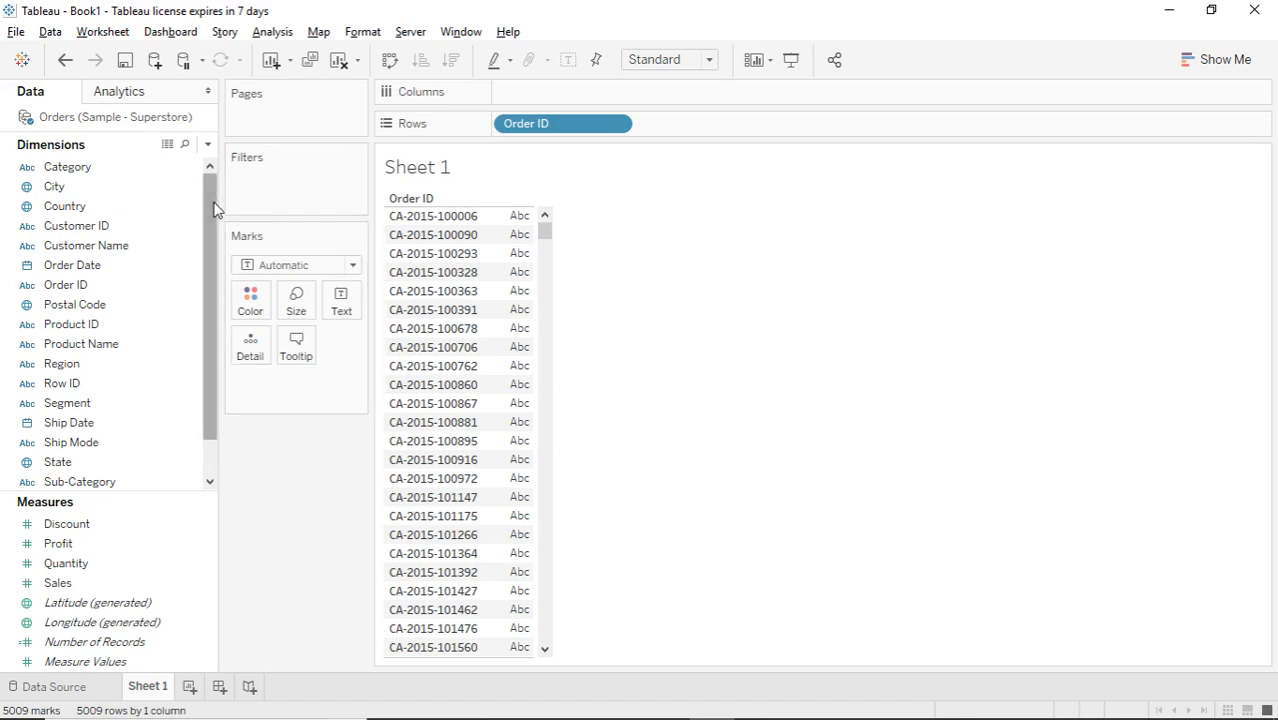
Examine the dimension fields and their data types, including Country, Ship Date and Region.
{"action": "left_click_drag", "start_coordinate": [210, 246], "coordinate": [206, 206]}
{"action": "left_click", "coordinate": [90, 250]}
{"action": "left_click", "coordinate": [90, 268]}
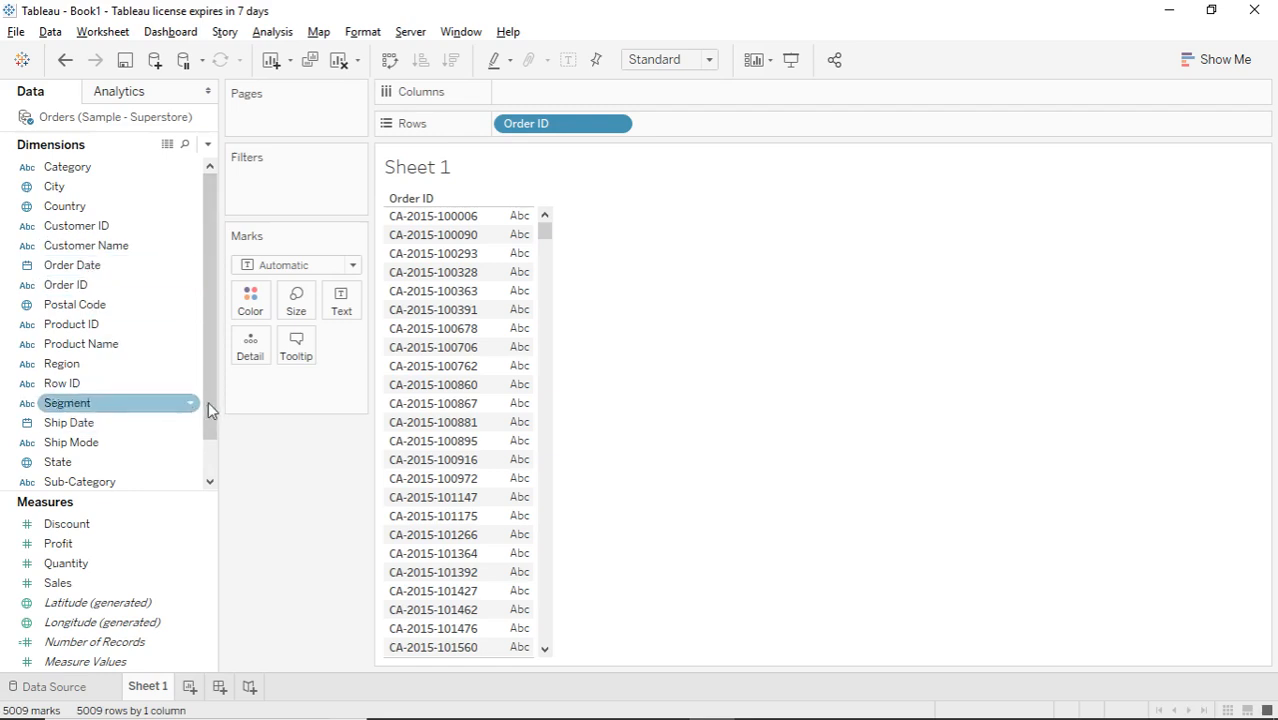
{"action": "left_click_drag", "start_coordinate": [210, 408], "coordinate": [208, 453]}
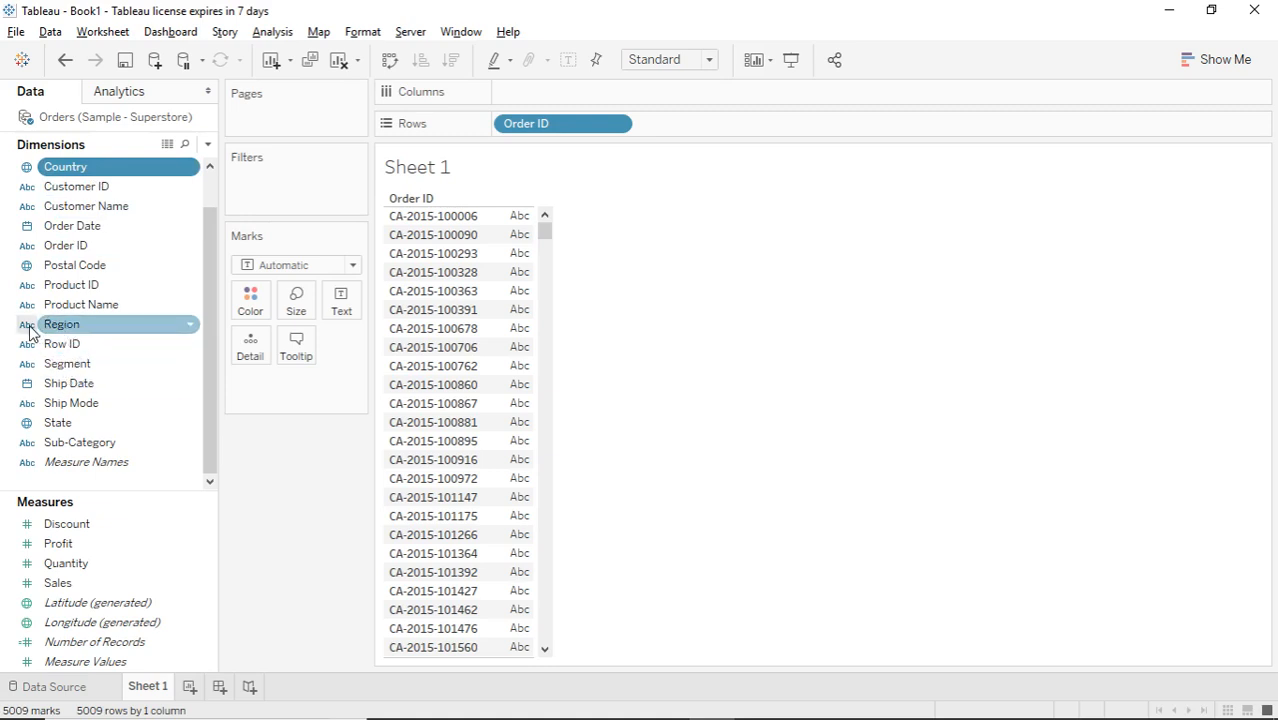
{"action": "left_click", "coordinate": [140, 386]}
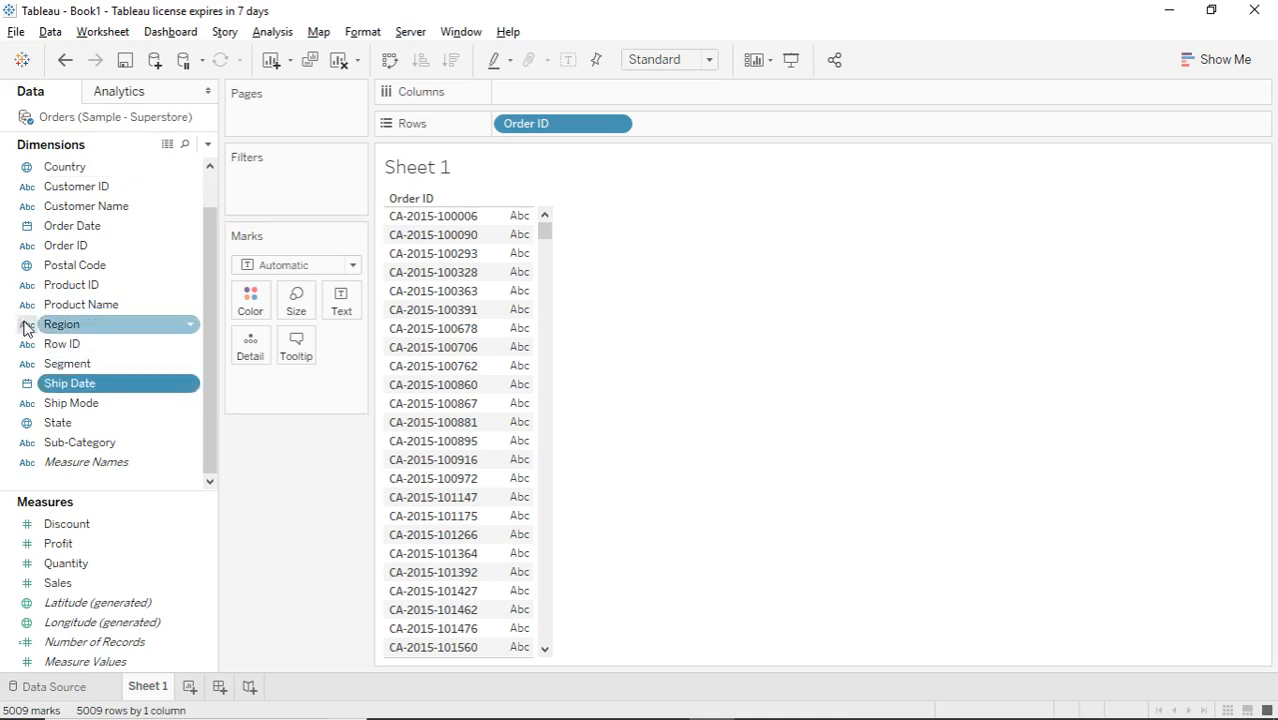
{"action": "left_click", "coordinate": [85, 328]}
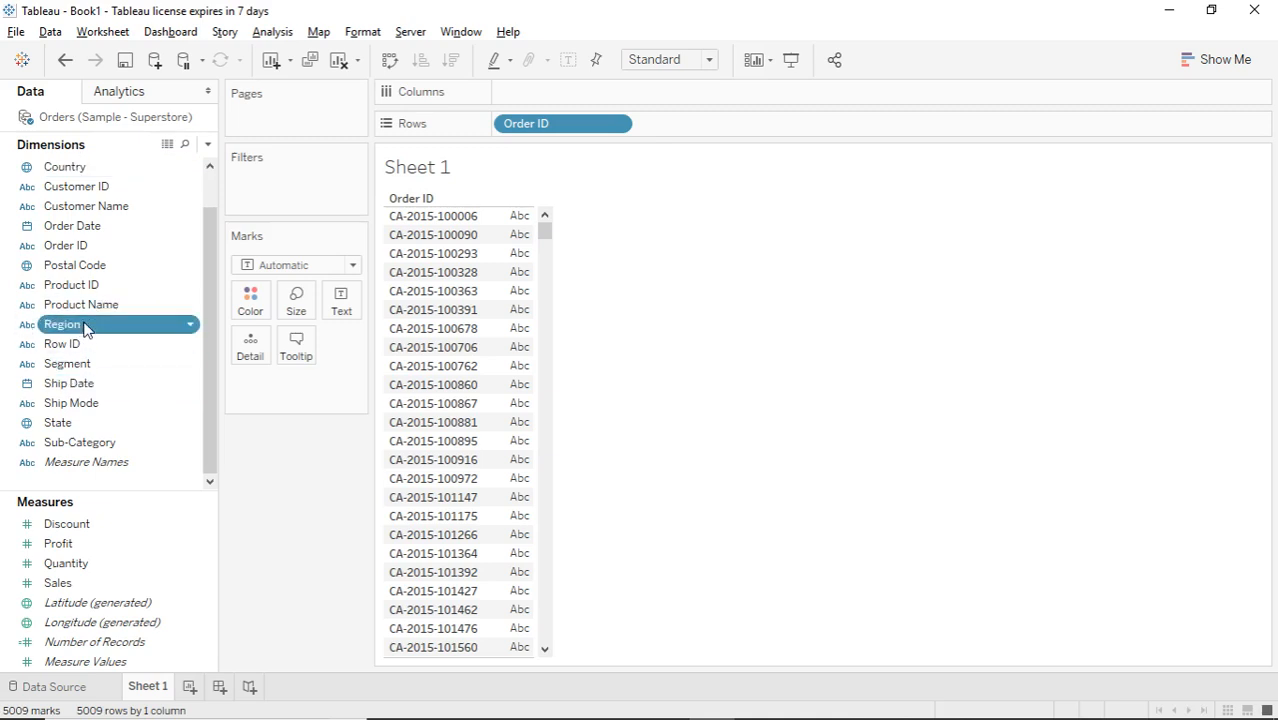
Create a combined field from the City and Country dimensions, and undo its creation.
{"action": "left_click_drag", "start_coordinate": [208, 426], "coordinate": [208, 320]}
{"action": "left_click", "coordinate": [59, 187]}
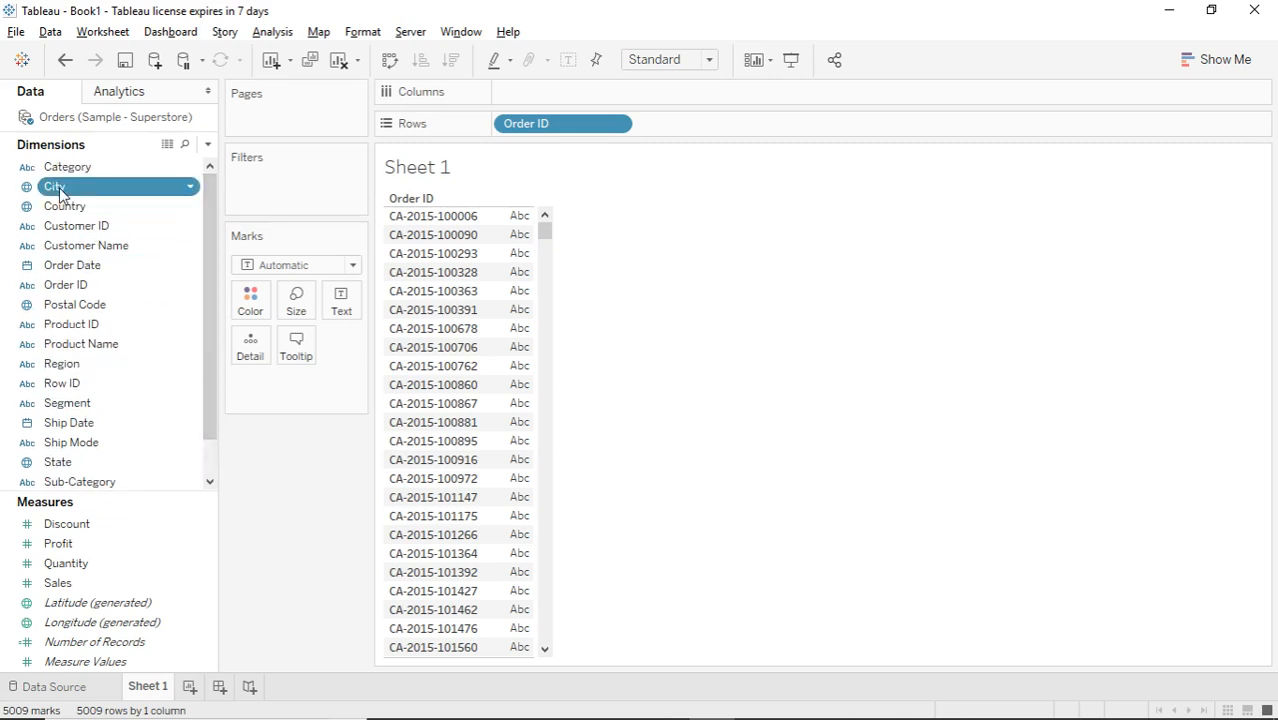
{"action": "left_click", "coordinate": [72, 210], "text": "ctrl"}
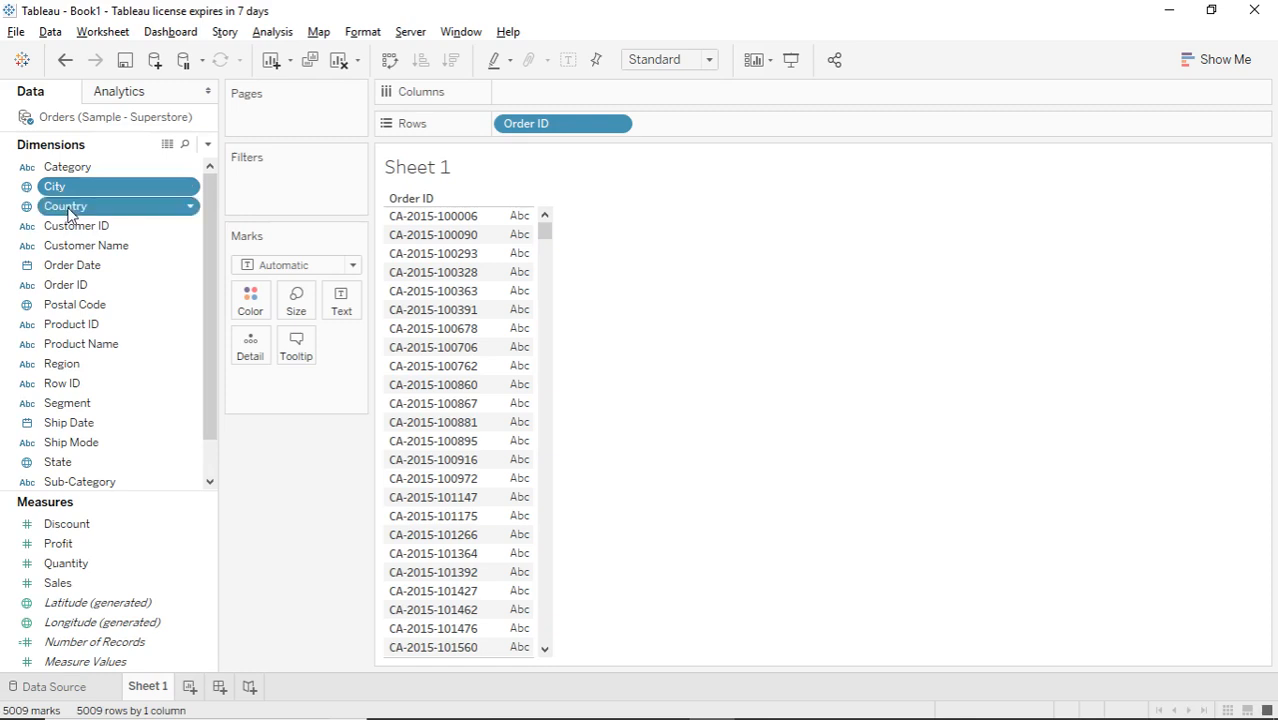
{"action": "right_click", "coordinate": [118, 211]}
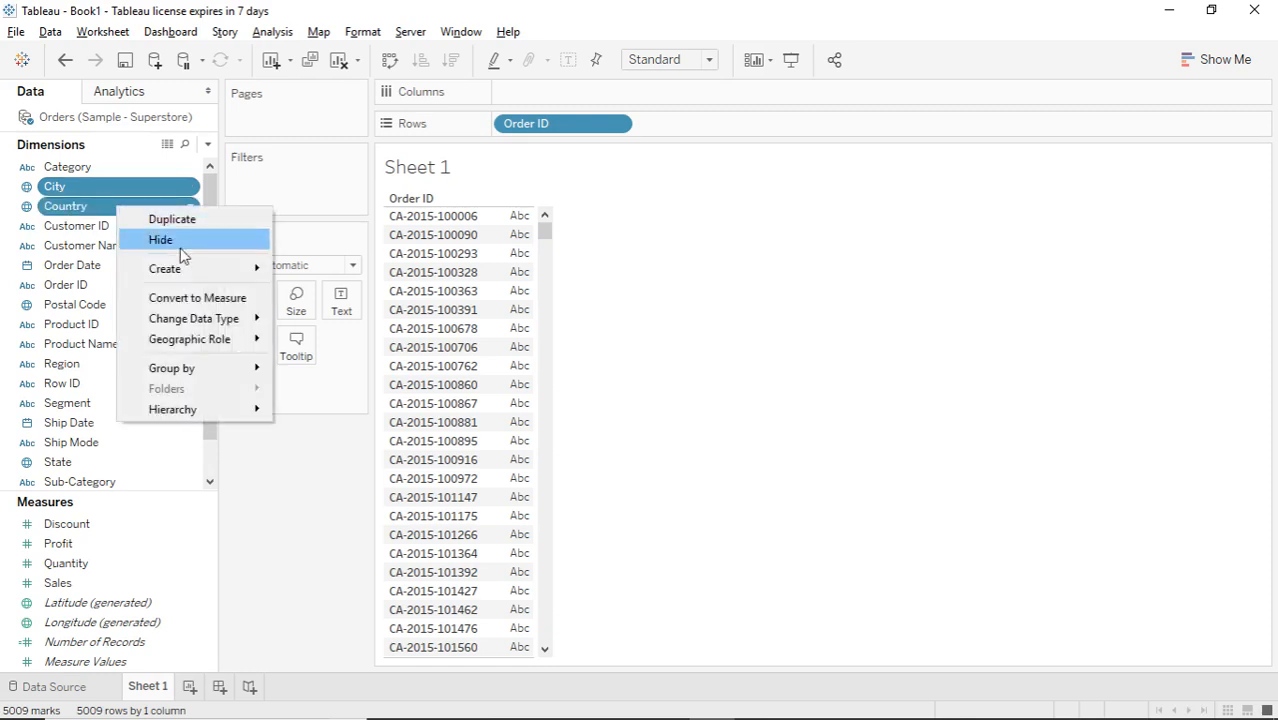
{"action": "mouse_move", "coordinate": [203, 276]}
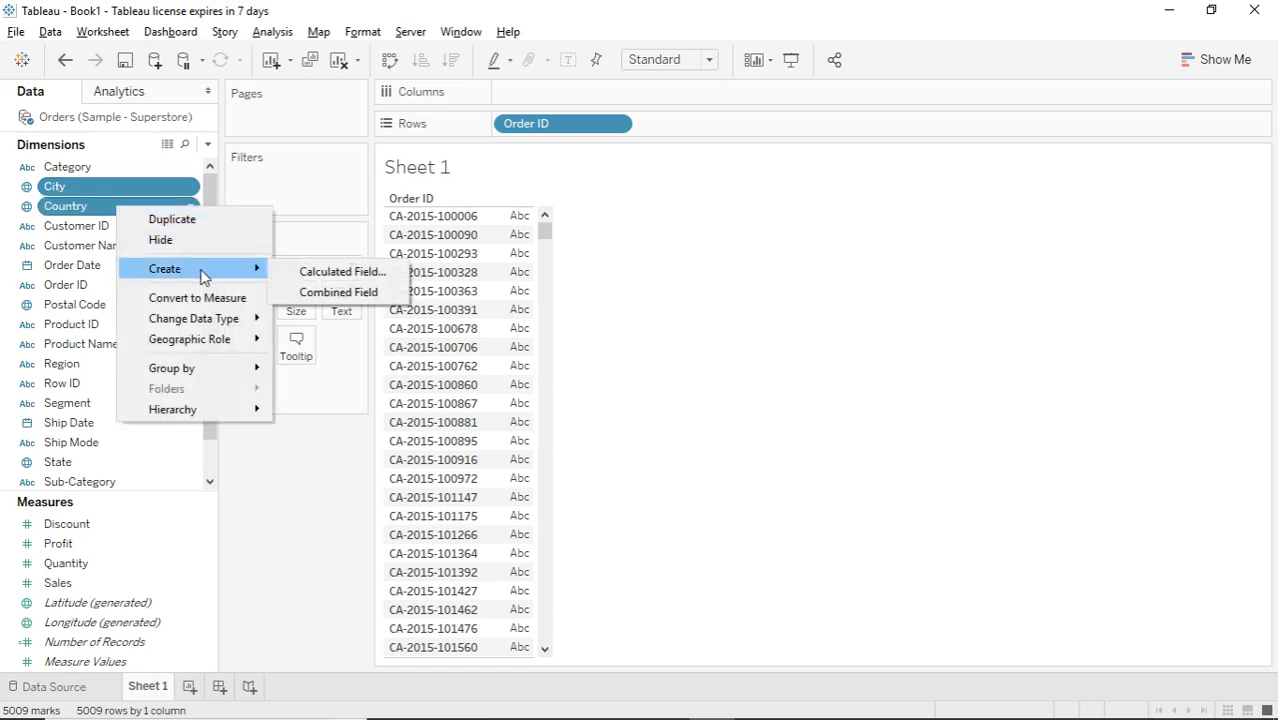
{"action": "left_click", "coordinate": [309, 295]}
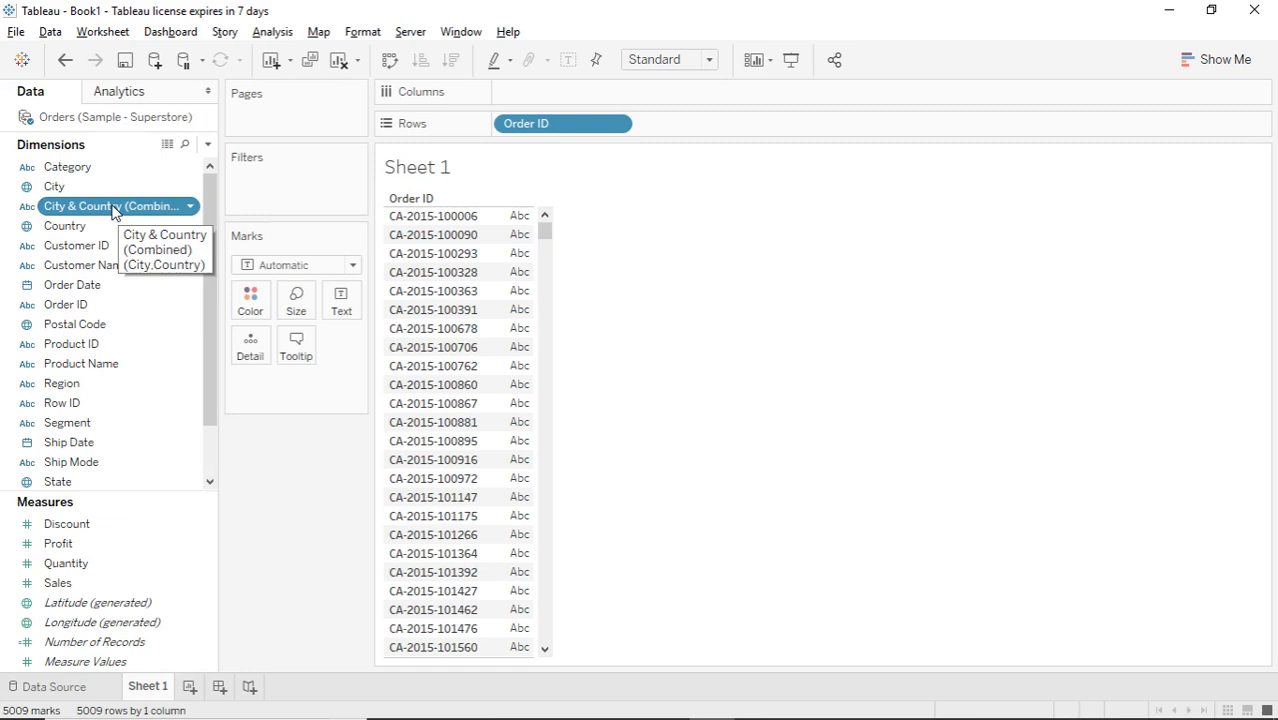
{"action": "key", "text": "ctrl+z"}
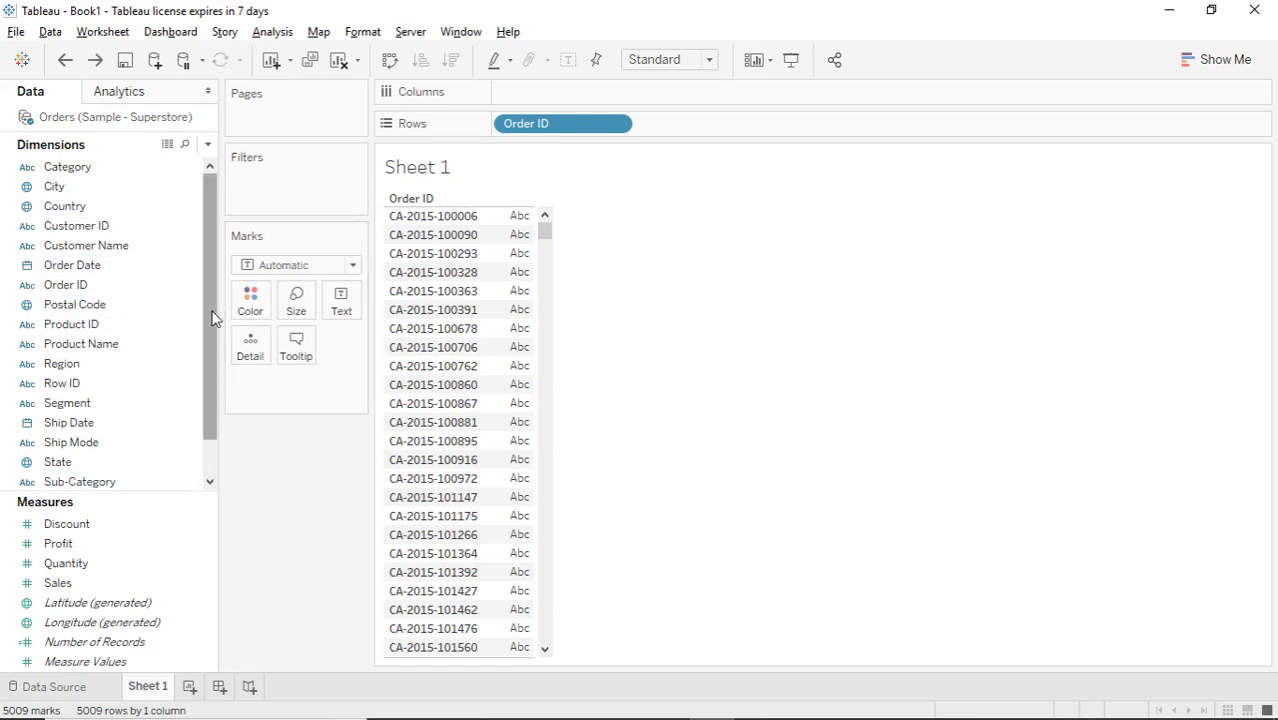
Create a hierarchy from the Country and City dimensions, with City below Country, keeping the suggested name Country, City.
{"action": "left_click_drag", "start_coordinate": [209, 318], "coordinate": [211, 251]}
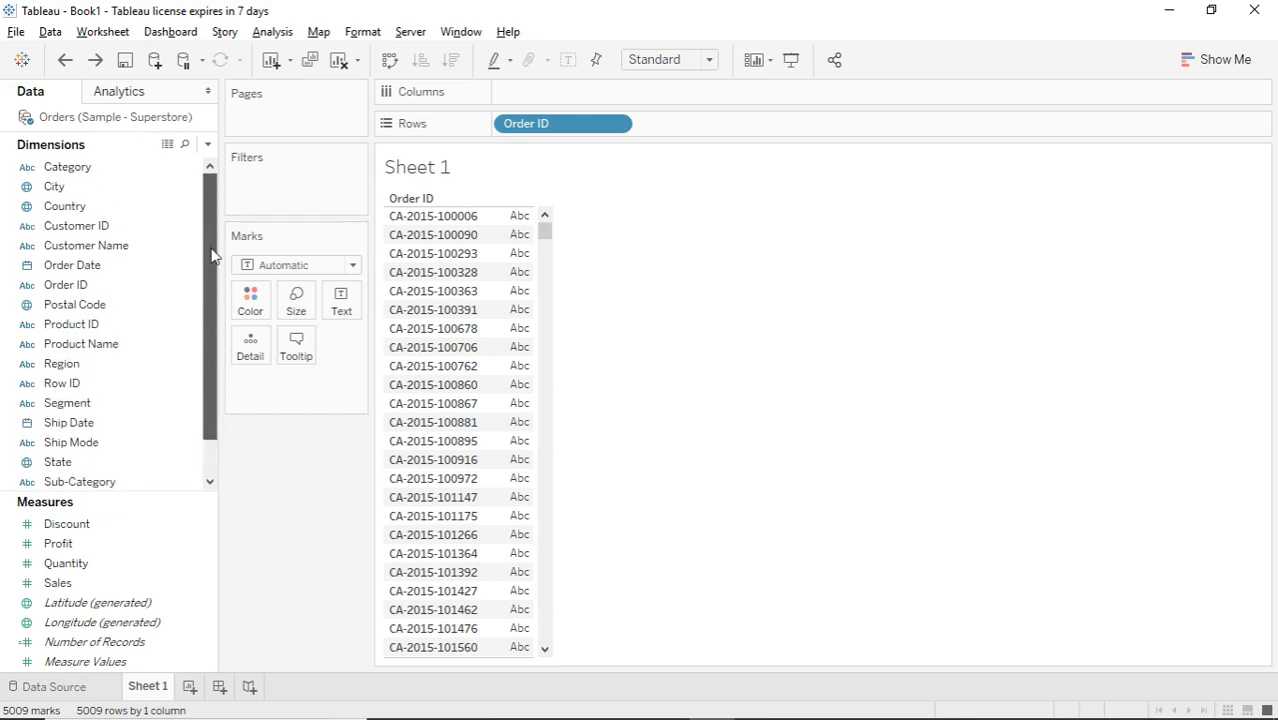
{"action": "left_click", "coordinate": [21, 209]}
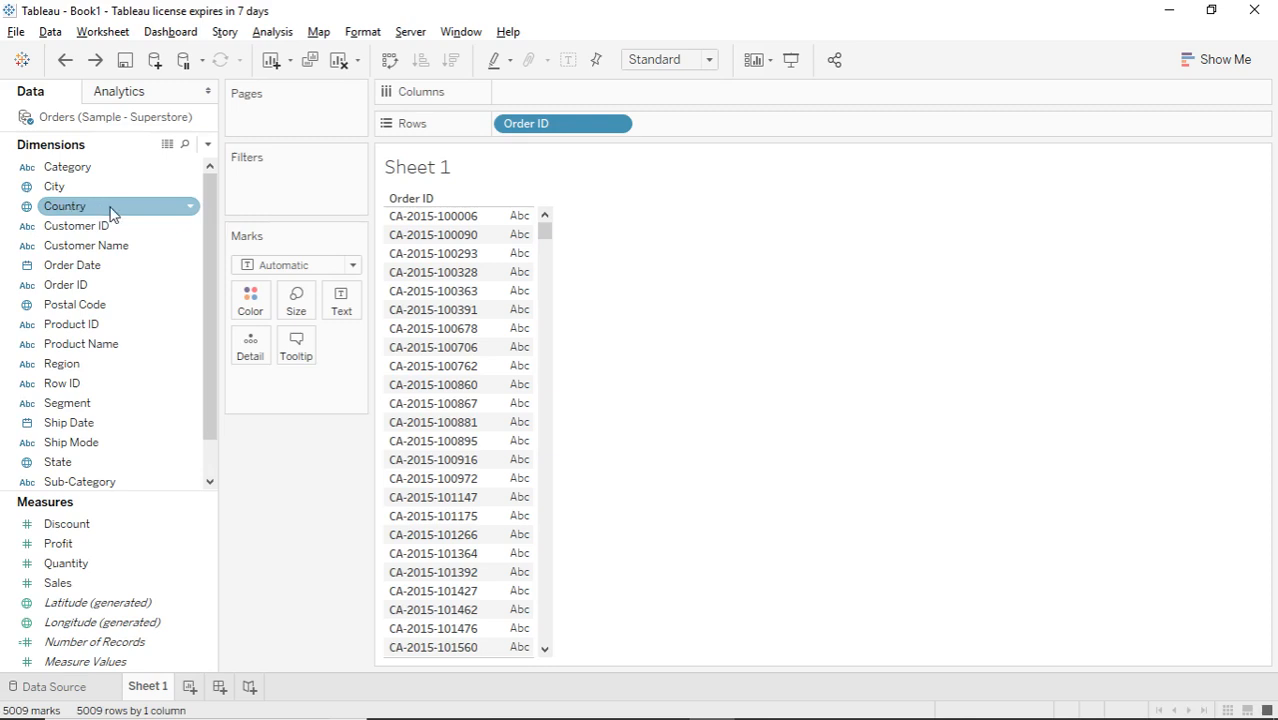
{"action": "left_click", "coordinate": [57, 187]}
{"action": "left_click_drag", "start_coordinate": [57, 190], "coordinate": [86, 208]}
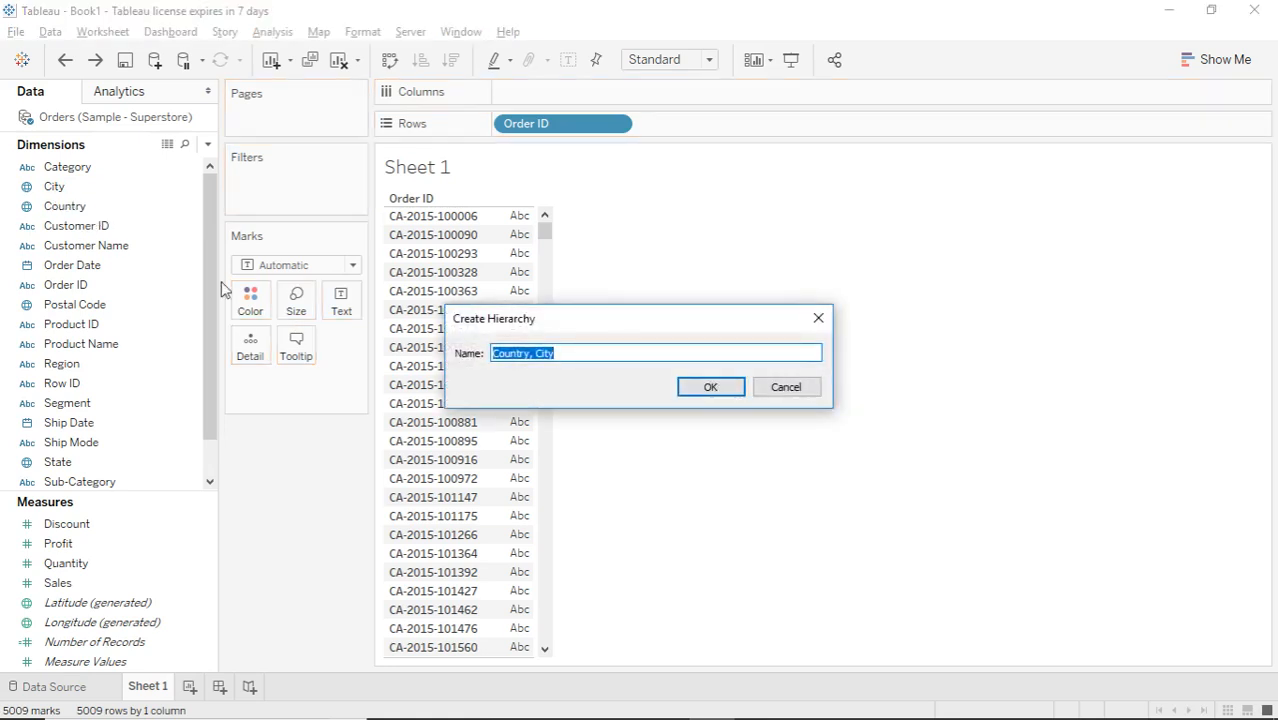
{"action": "left_click", "coordinate": [712, 388]}
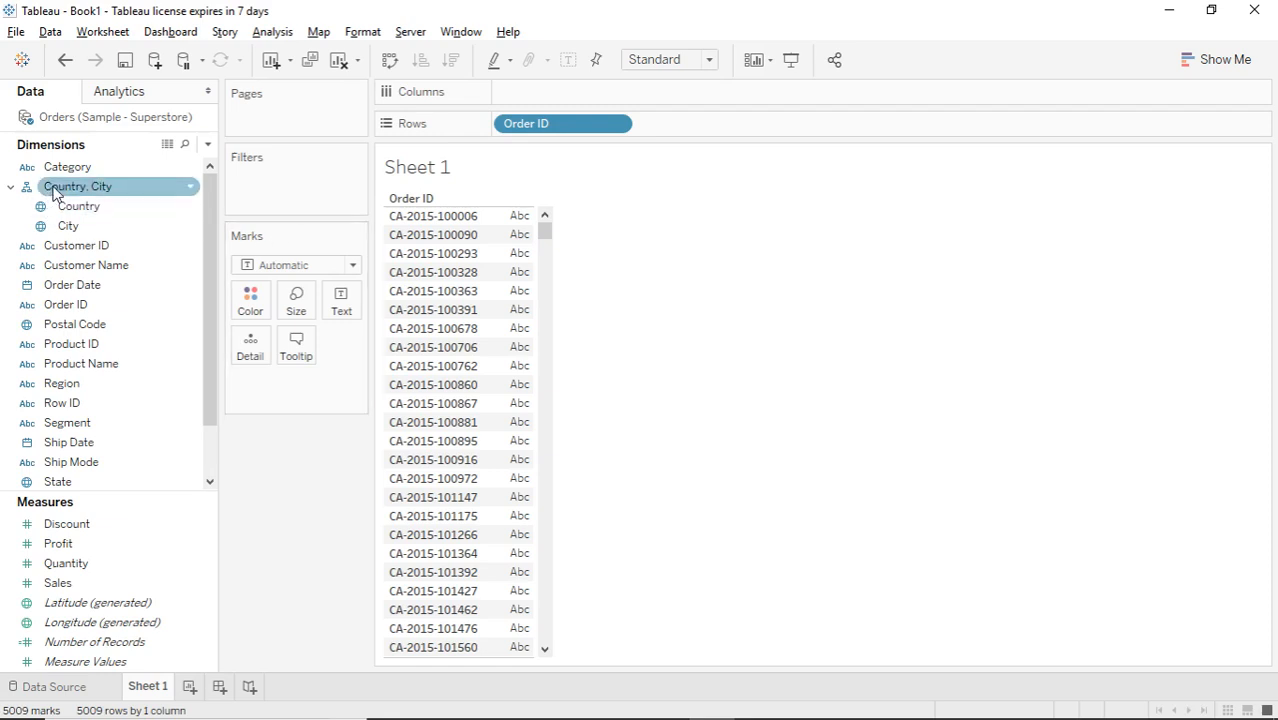
Place the hierarchy's Country level on Columns, drill down to City, and collapse it back to Country.
{"action": "left_click", "coordinate": [73, 210]}
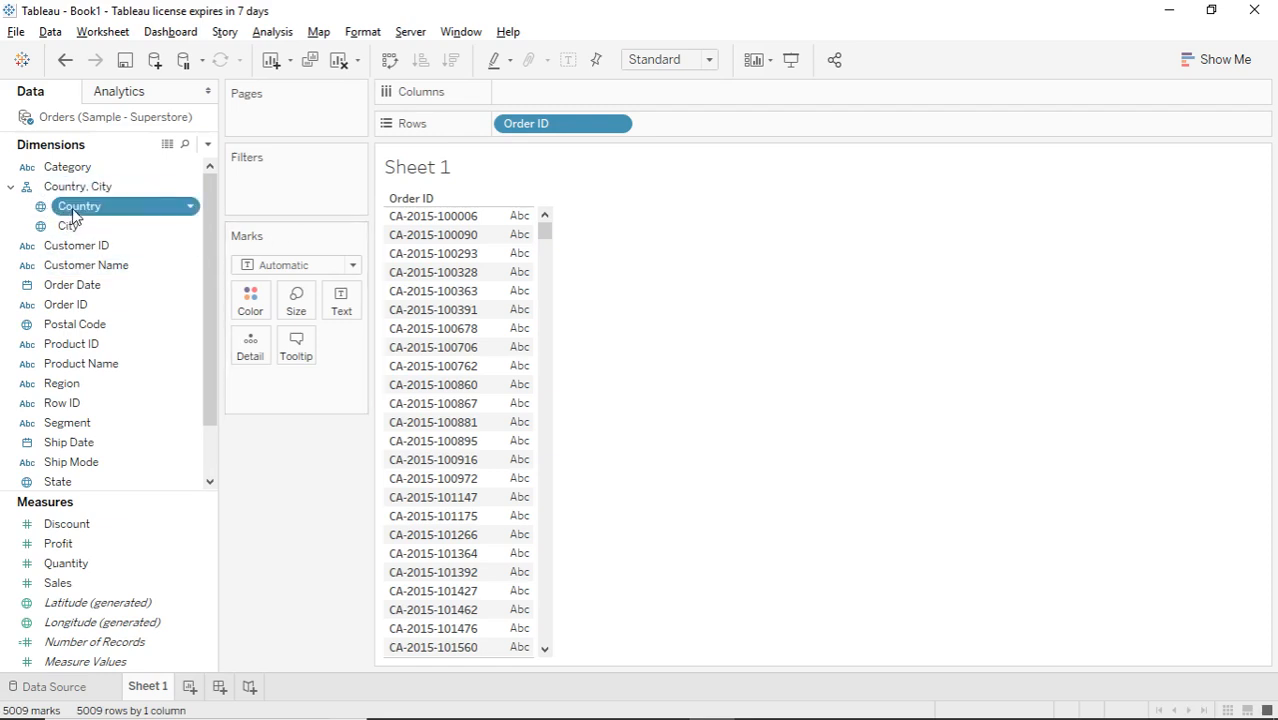
{"action": "left_click_drag", "start_coordinate": [73, 215], "coordinate": [551, 97]}
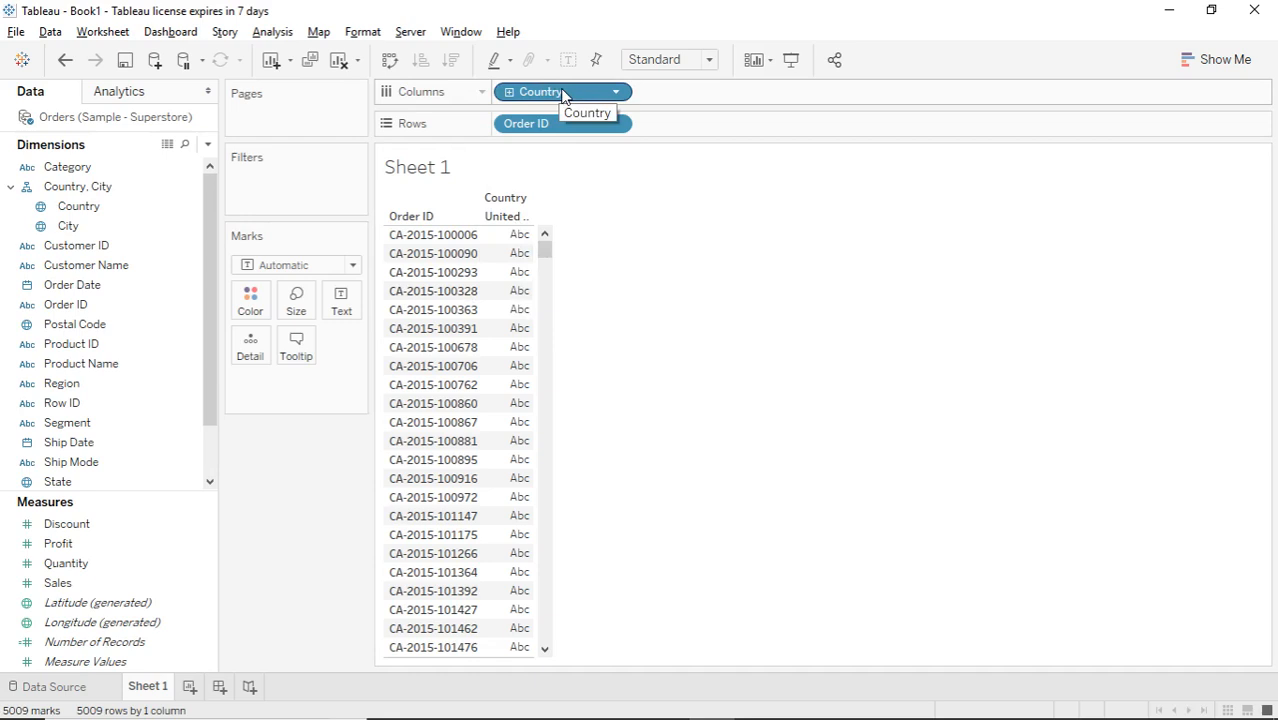
{"action": "left_click", "coordinate": [508, 91]}
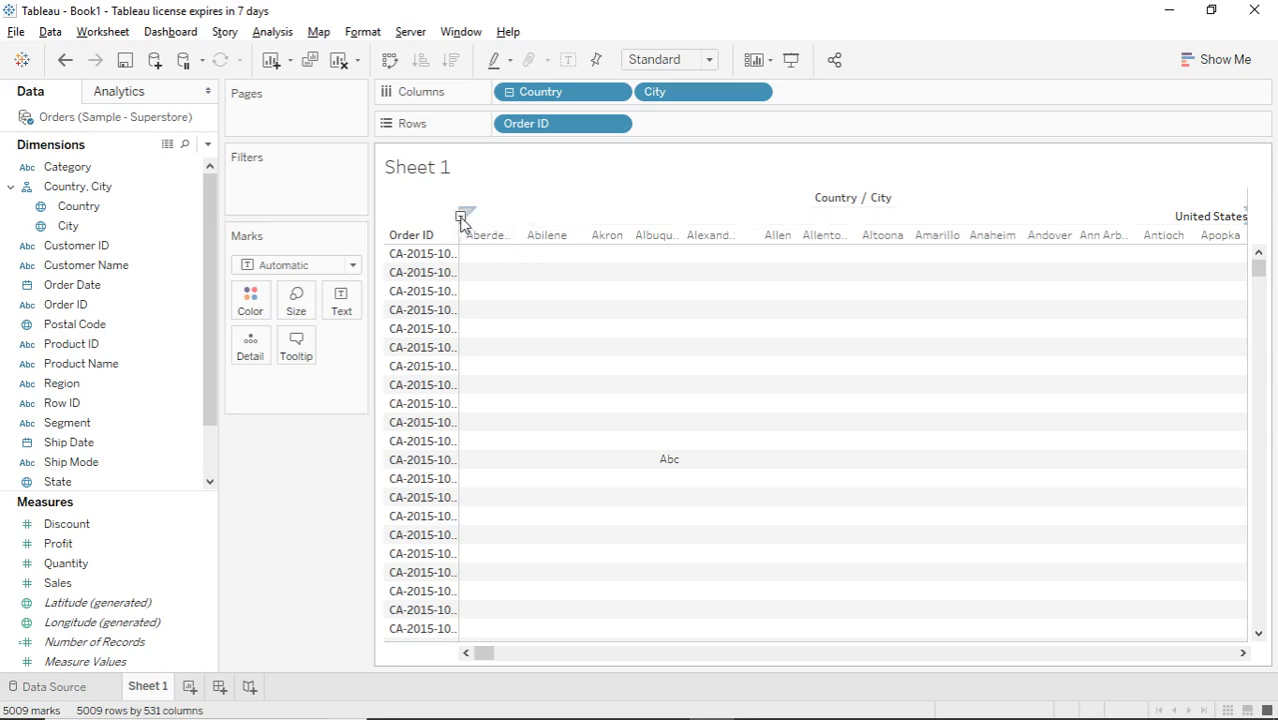
{"action": "left_click", "coordinate": [460, 217]}
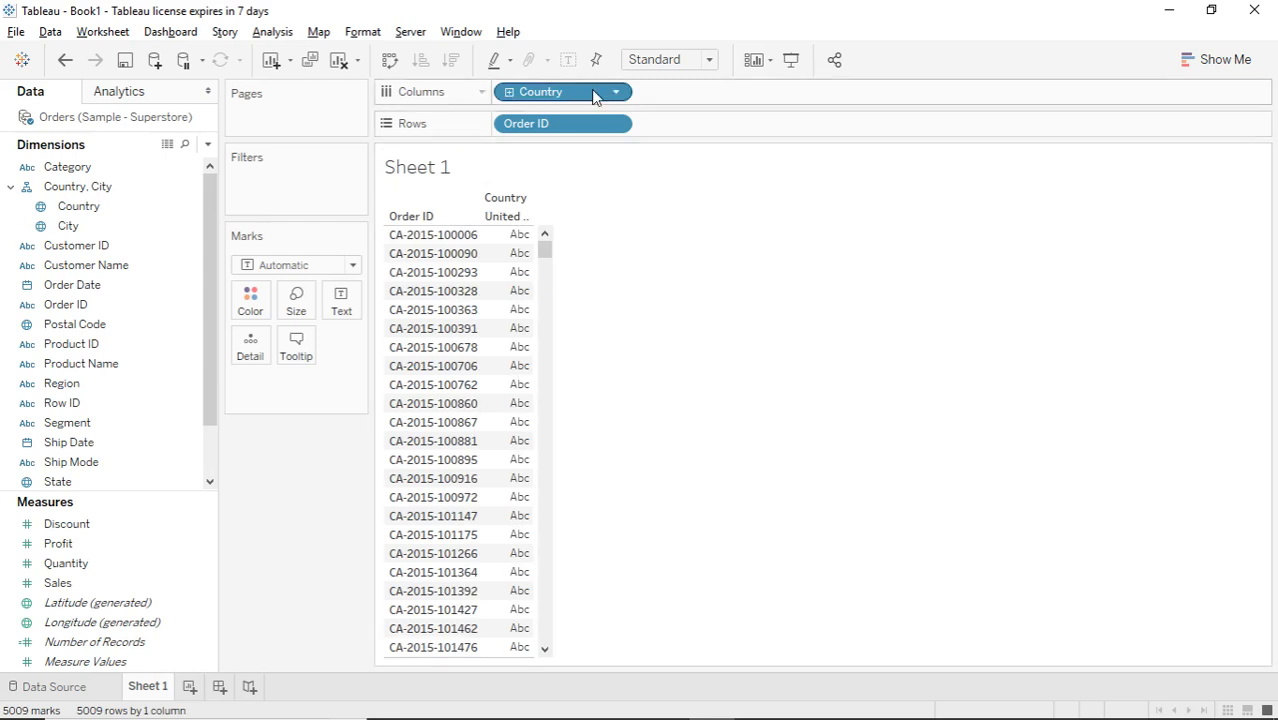
Move Country from Columns to Rows after Order ID, and drill down to the City level.
{"action": "left_click_drag", "start_coordinate": [588, 92], "coordinate": [652, 135]}
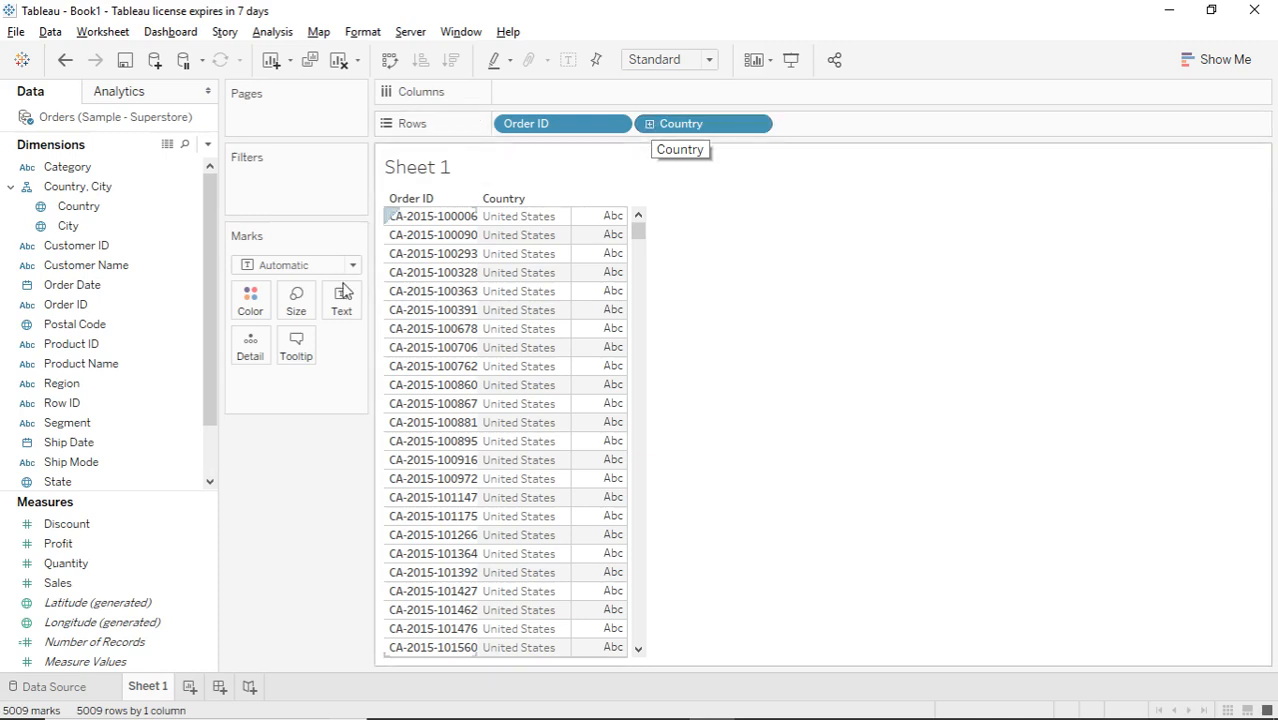
{"action": "left_click", "coordinate": [90, 209]}
{"action": "left_click_drag", "start_coordinate": [177, 195], "coordinate": [650, 135]}
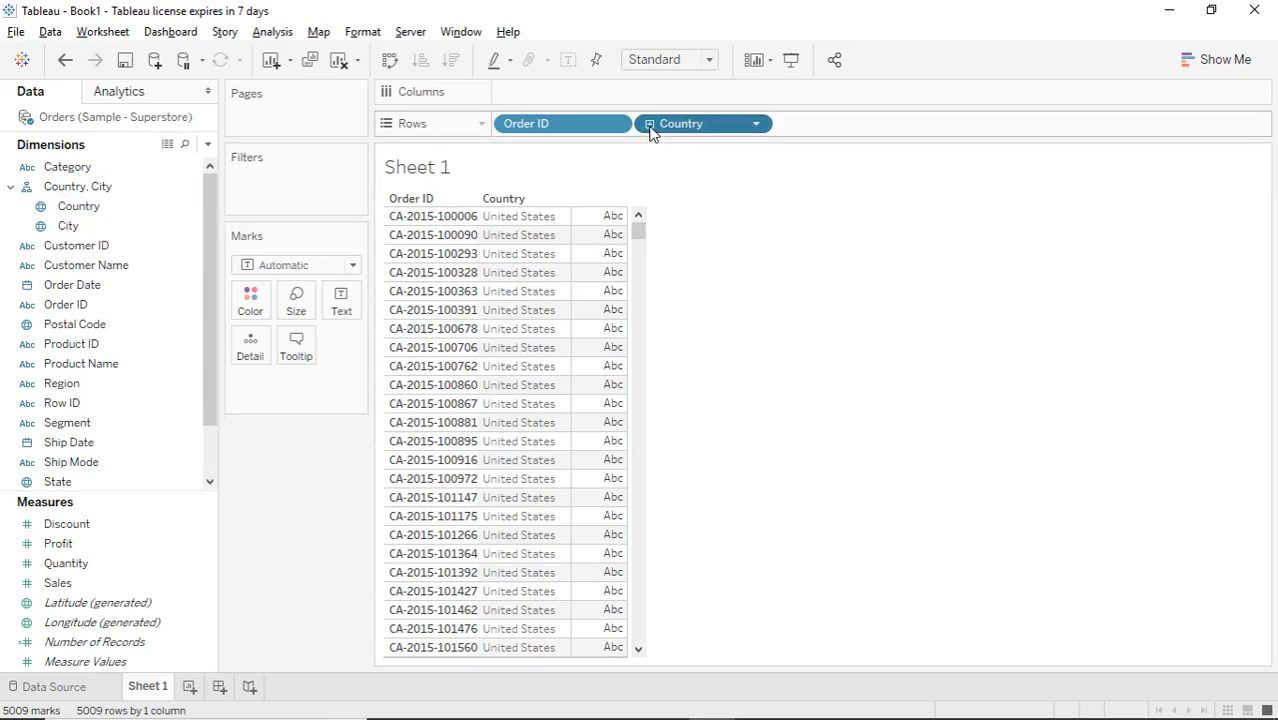
{"action": "left_click", "coordinate": [649, 124]}
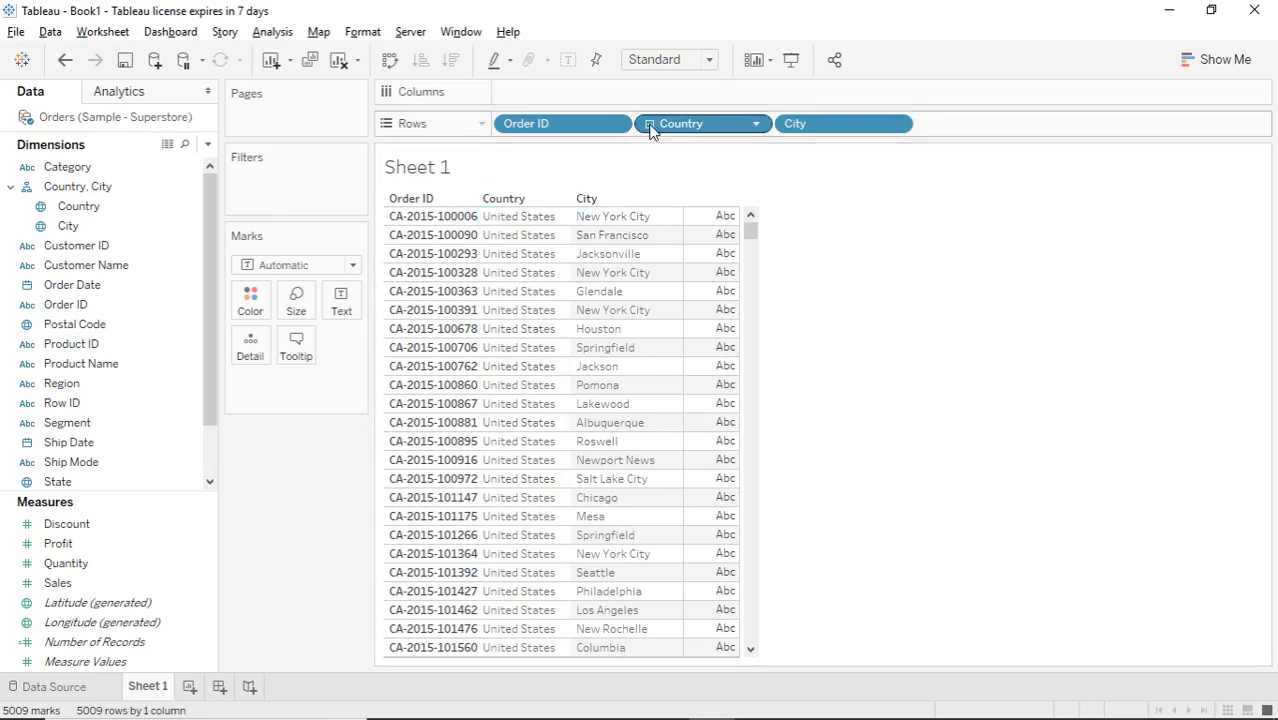
{"action": "left_click", "coordinate": [649, 124]}
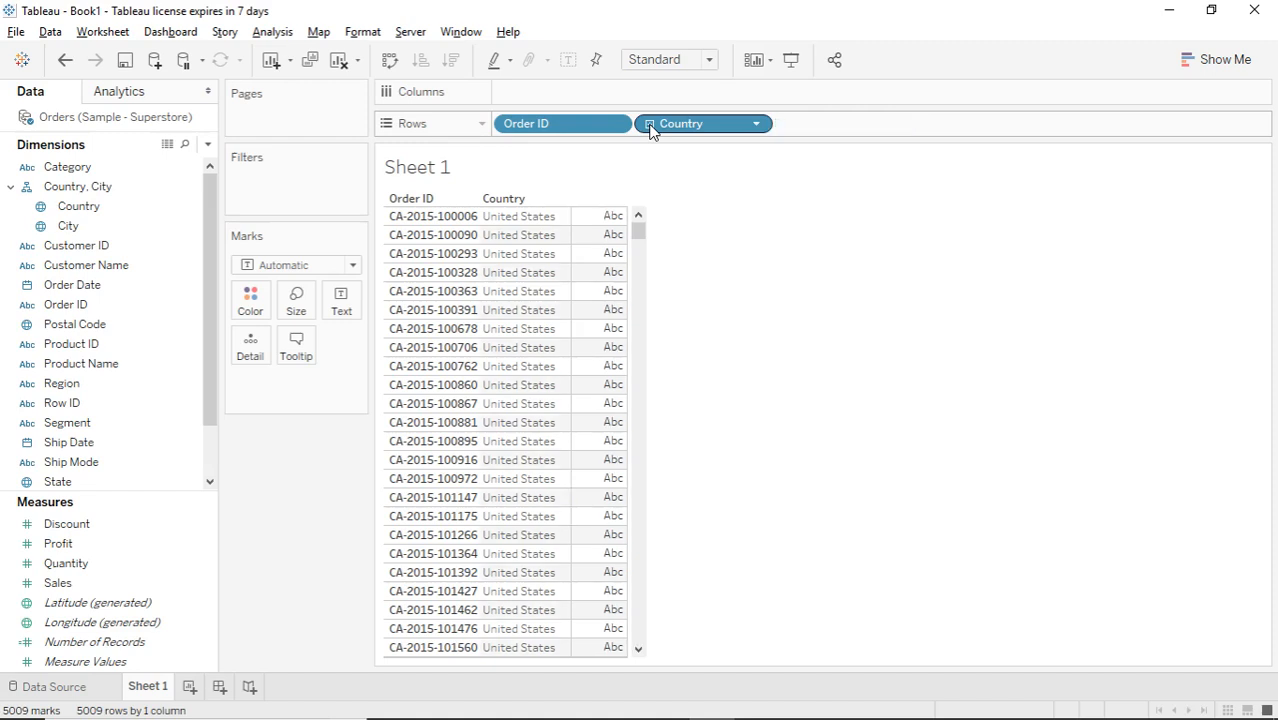
{"action": "left_click", "coordinate": [649, 124]}
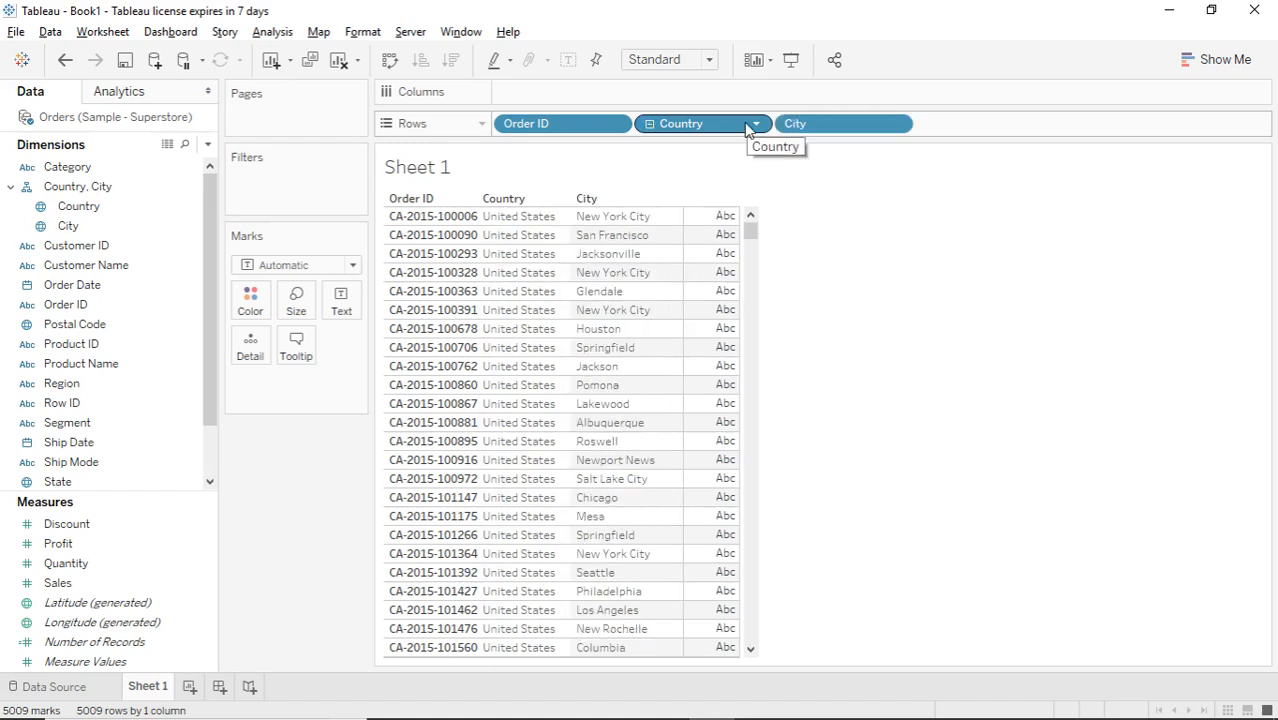
Remove Country and City from Rows, keeping only Order ID.
{"action": "left_click", "coordinate": [755, 124]}
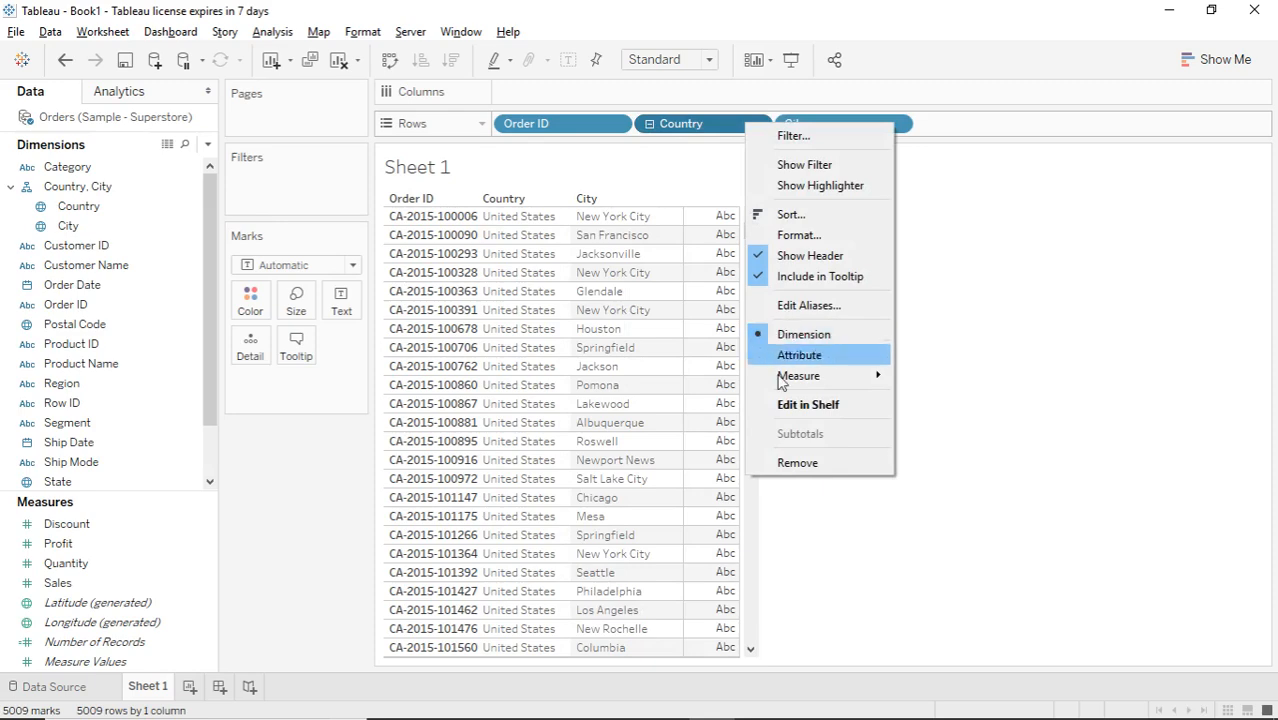
{"action": "left_click", "coordinate": [792, 465]}
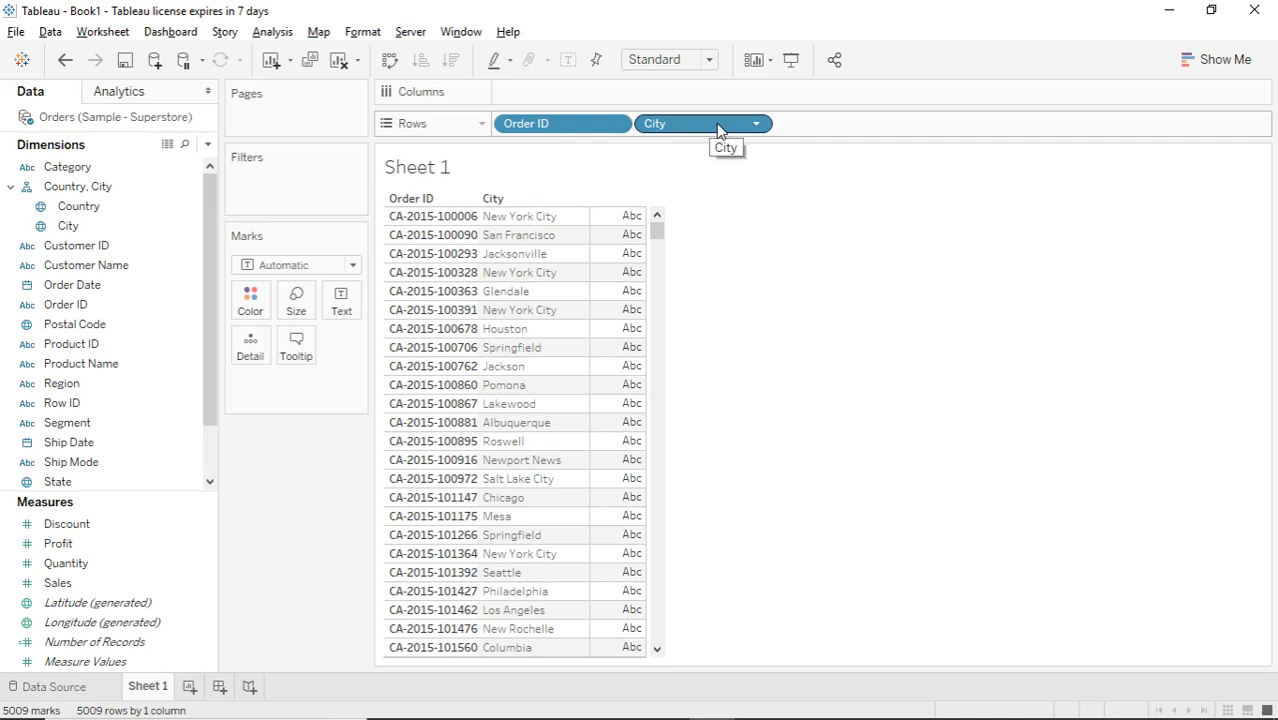
{"action": "right_click", "coordinate": [730, 131]}
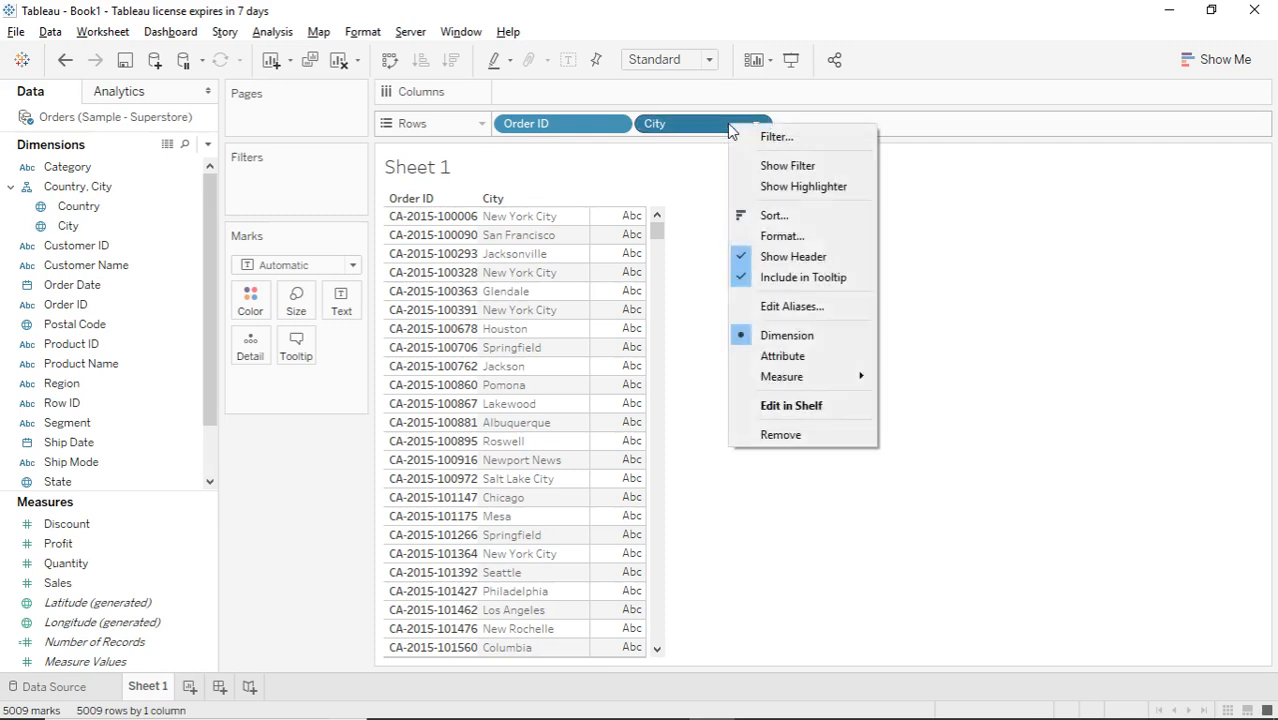
{"action": "left_click", "coordinate": [765, 437]}
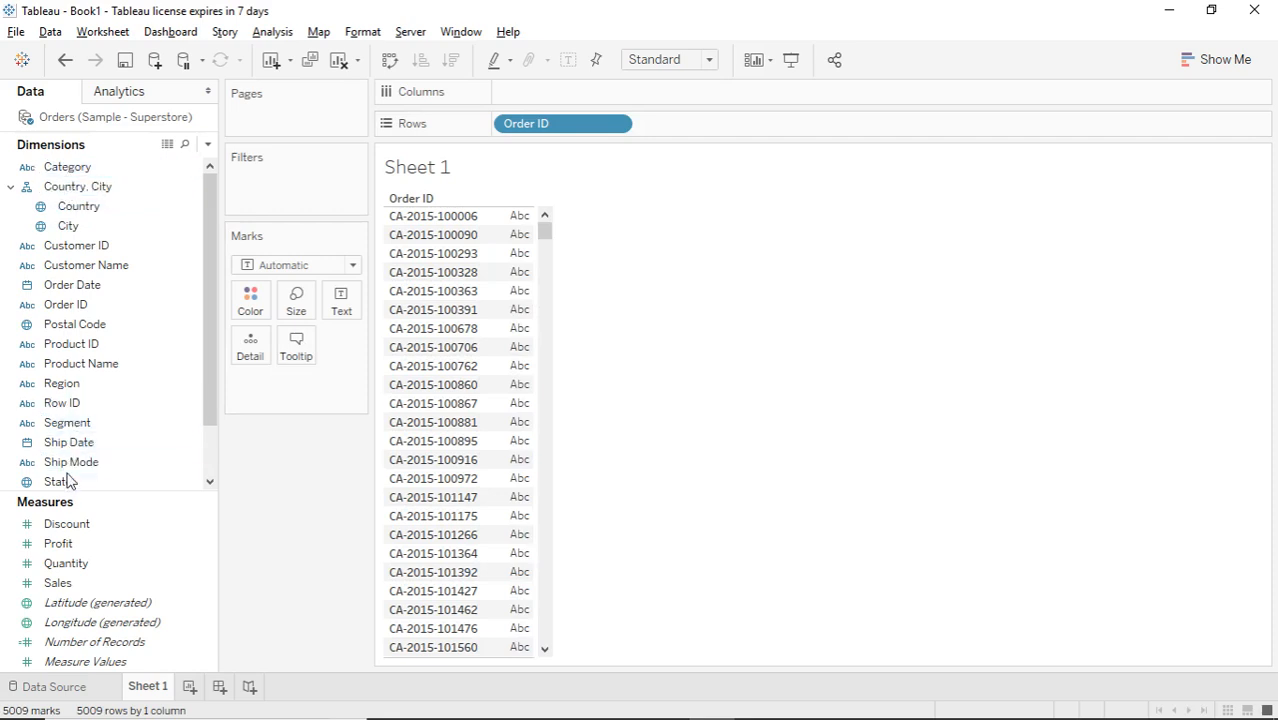
Add State to the Country, City hierarchy and order its levels as Country, State, City.
{"action": "left_click_drag", "start_coordinate": [55, 485], "coordinate": [82, 191]}
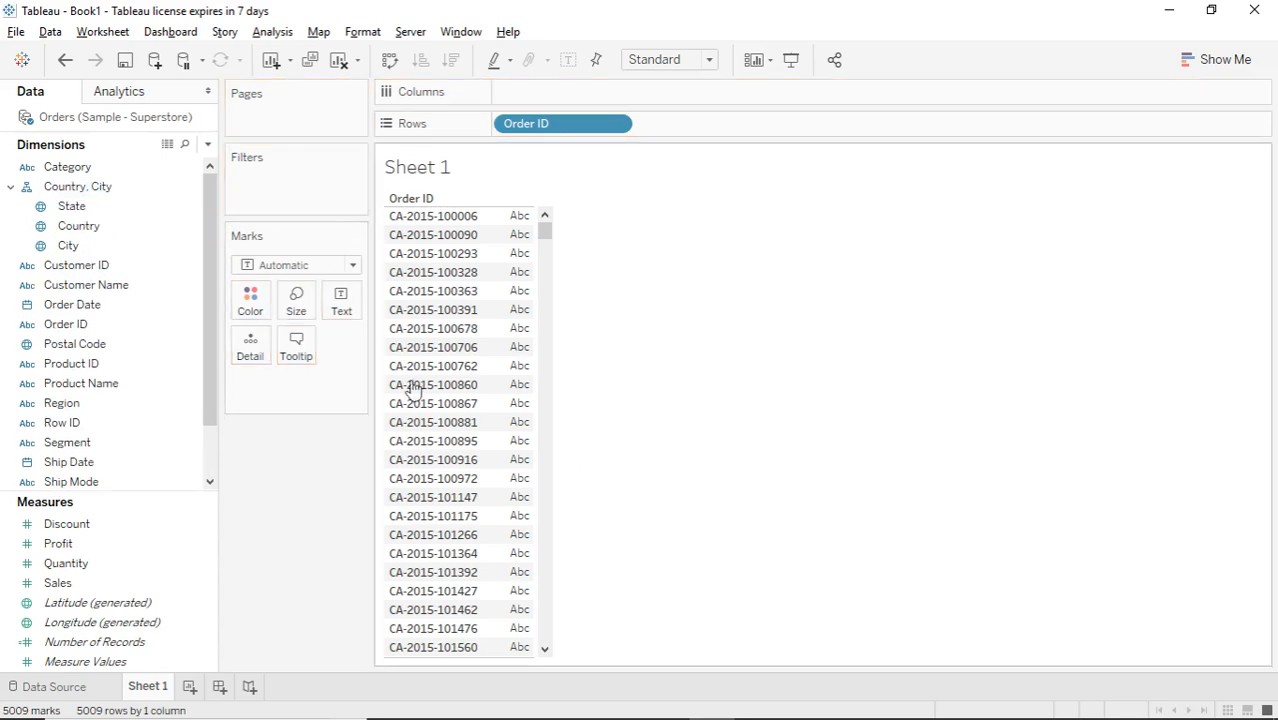
{"action": "left_click", "coordinate": [74, 204]}
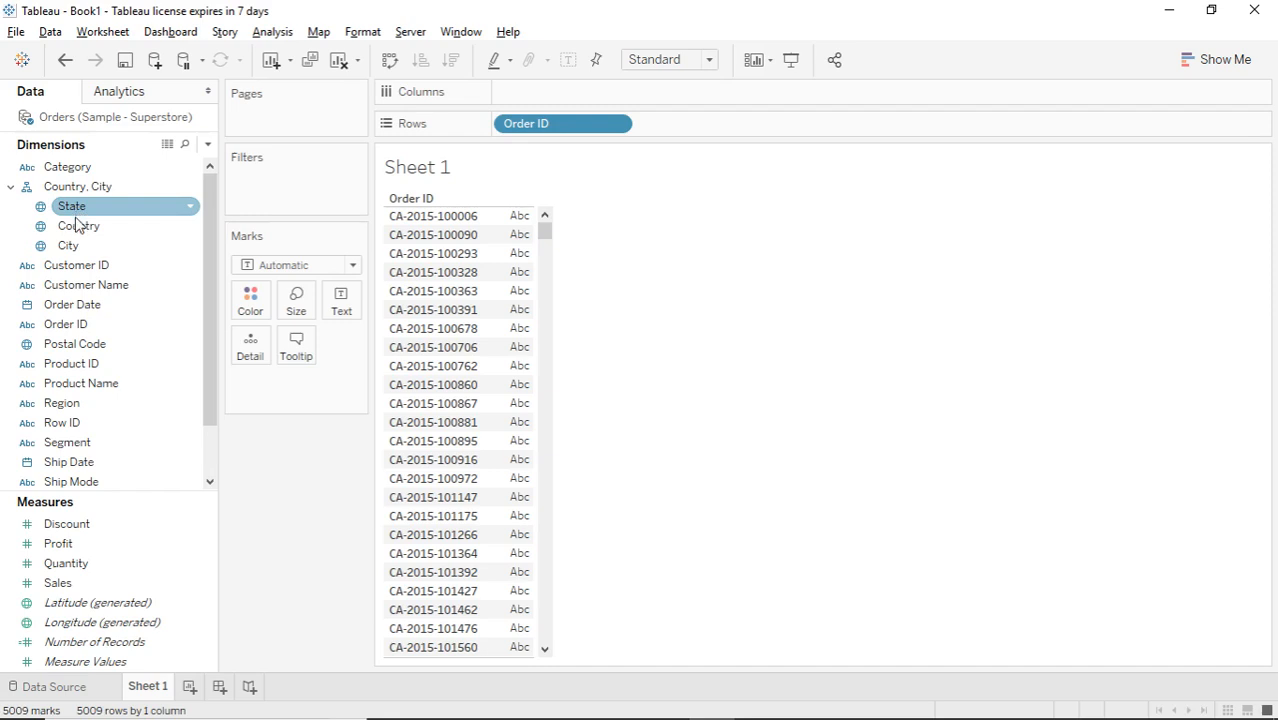
{"action": "left_click", "coordinate": [77, 225]}
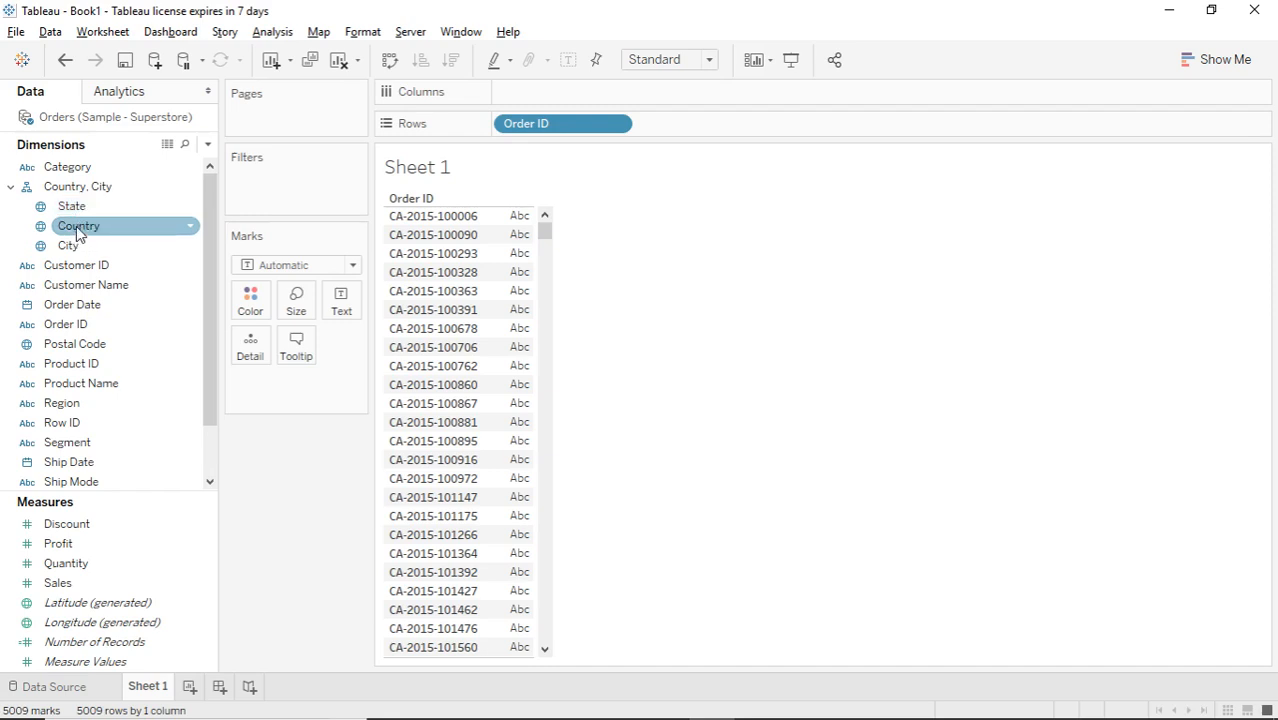
{"action": "left_click_drag", "start_coordinate": [77, 233], "coordinate": [77, 208]}
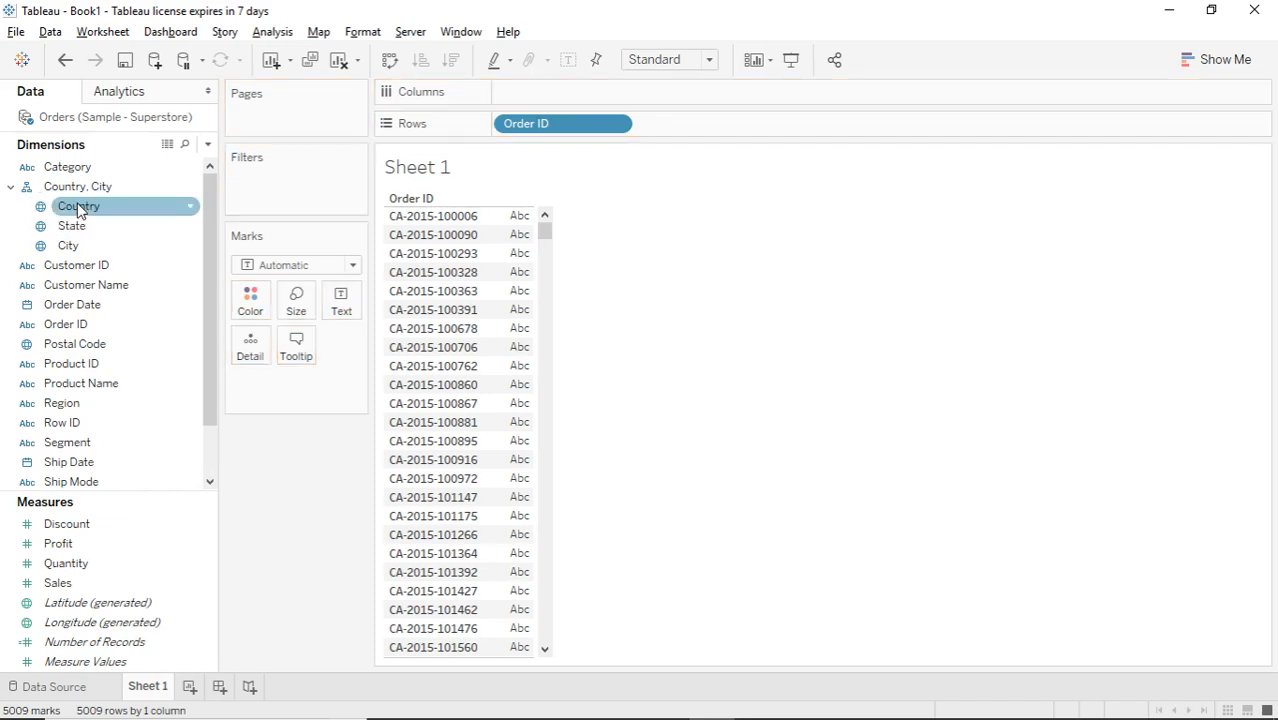
{"action": "left_click", "coordinate": [68, 232]}
{"action": "left_click", "coordinate": [64, 245]}
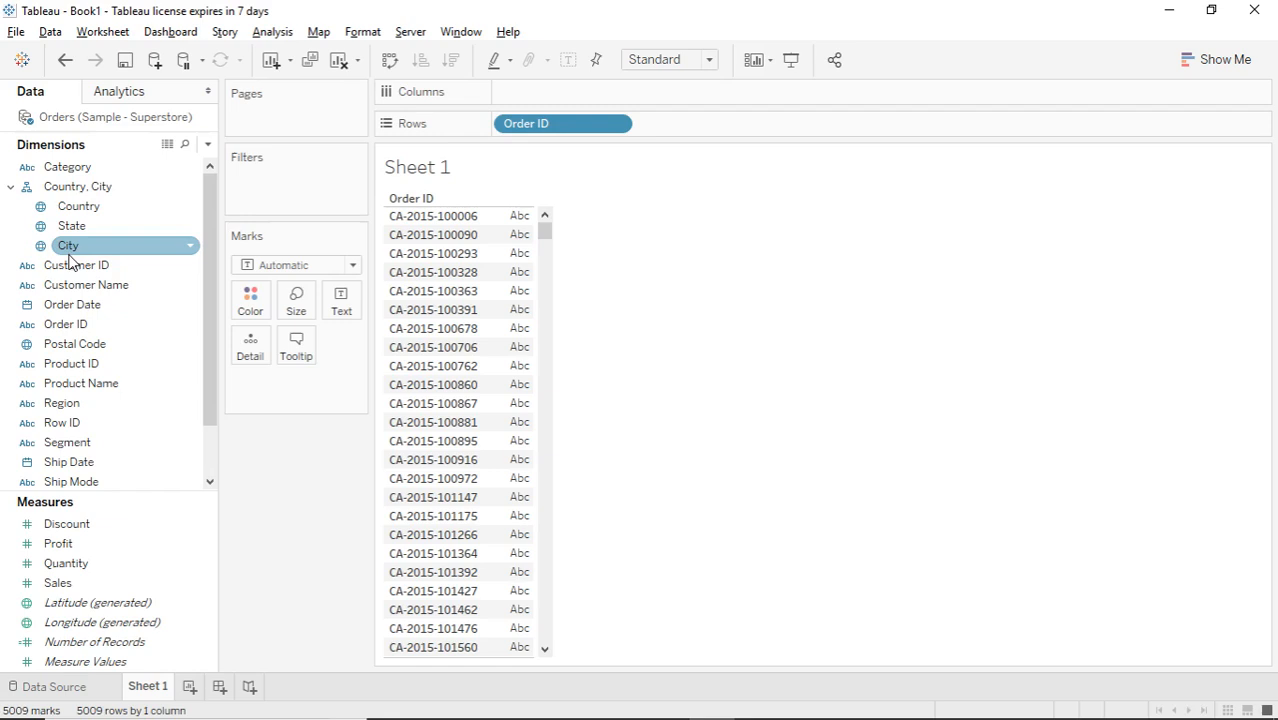
{"action": "left_click", "coordinate": [68, 230]}
{"action": "left_click", "coordinate": [57, 312]}
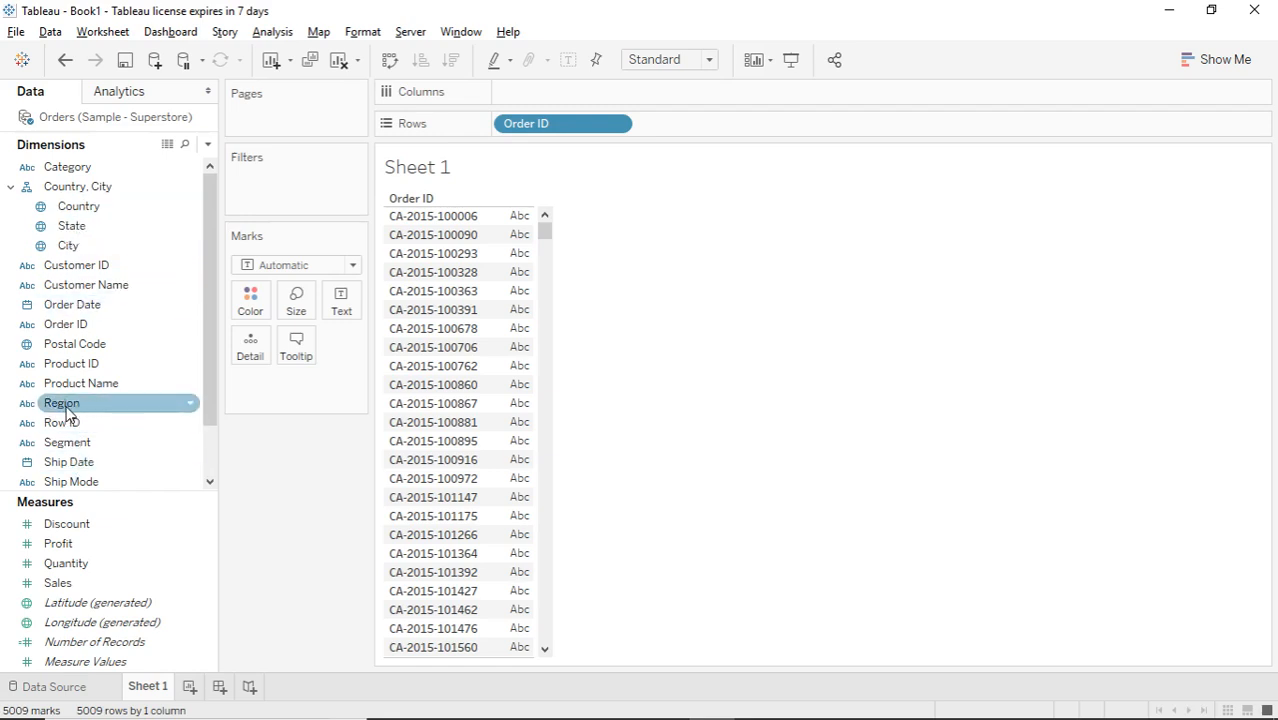
Add the Region dimension to the Country, City hierarchy as its top level, above Country.
{"action": "left_click_drag", "start_coordinate": [66, 408], "coordinate": [86, 205]}
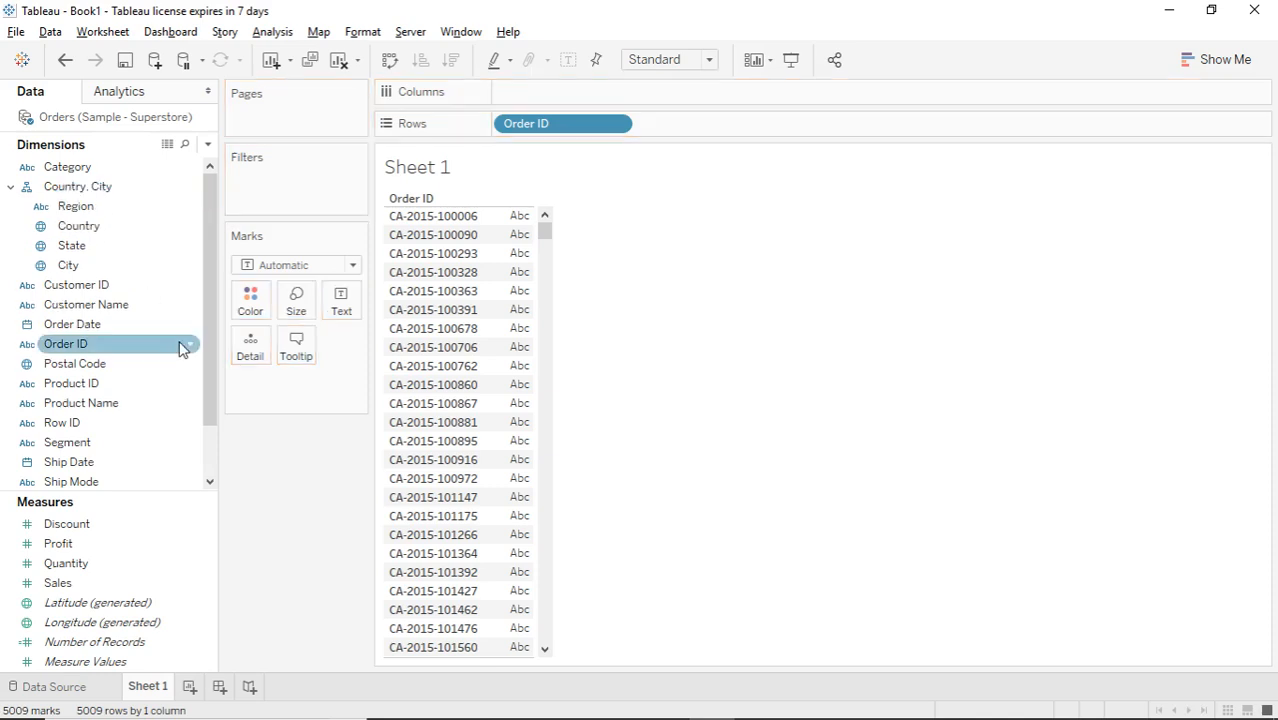
{"action": "left_click_drag", "start_coordinate": [72, 212], "coordinate": [86, 200]}
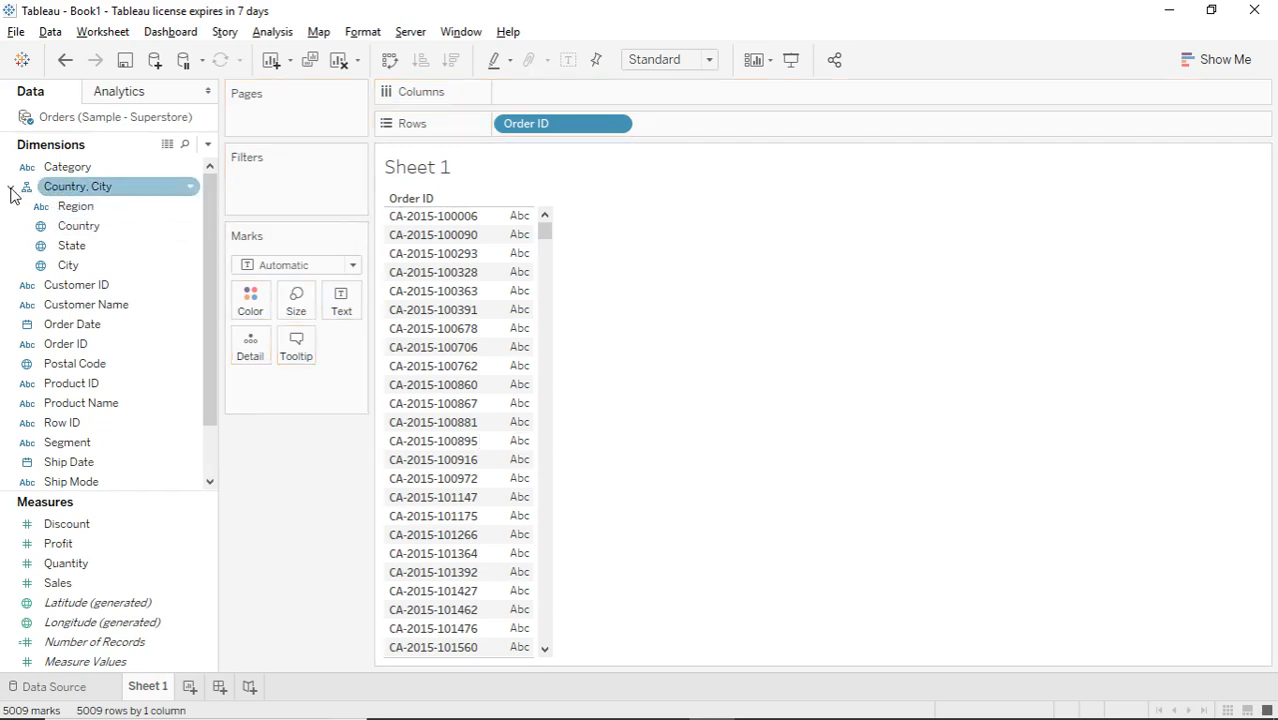
{"action": "right_click", "coordinate": [100, 190]}
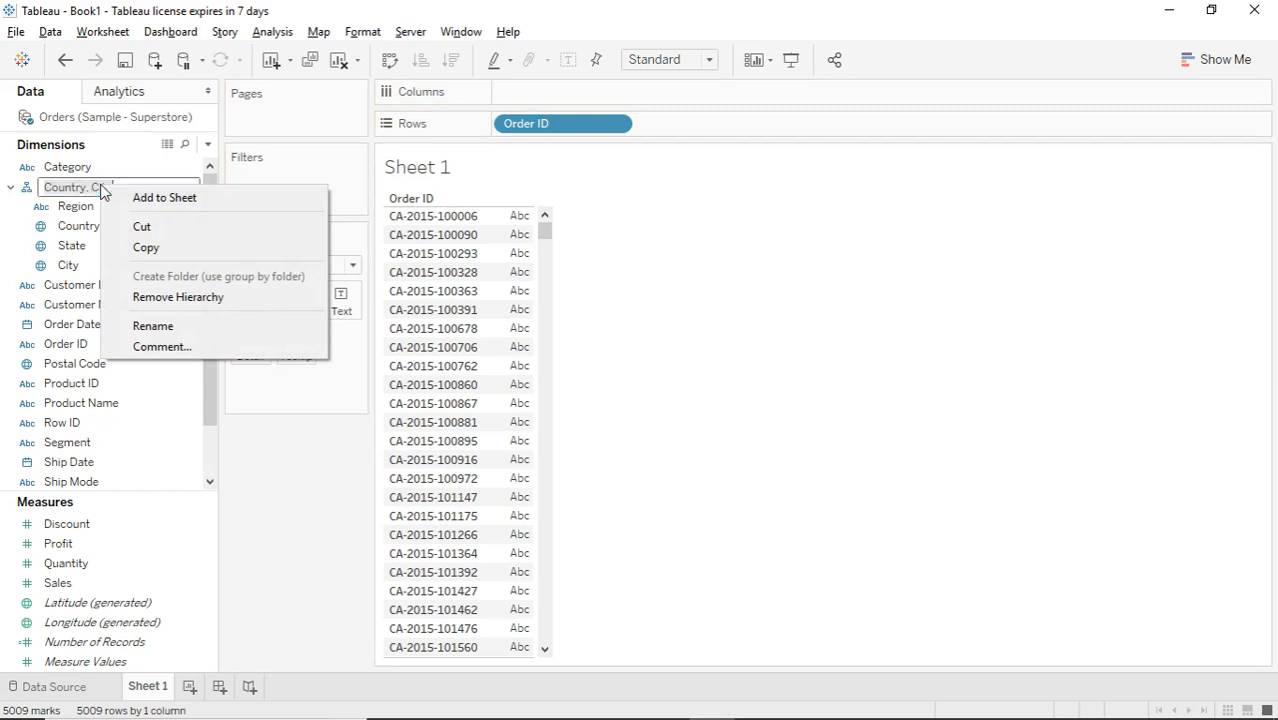
{"action": "left_click", "coordinate": [360, 577]}
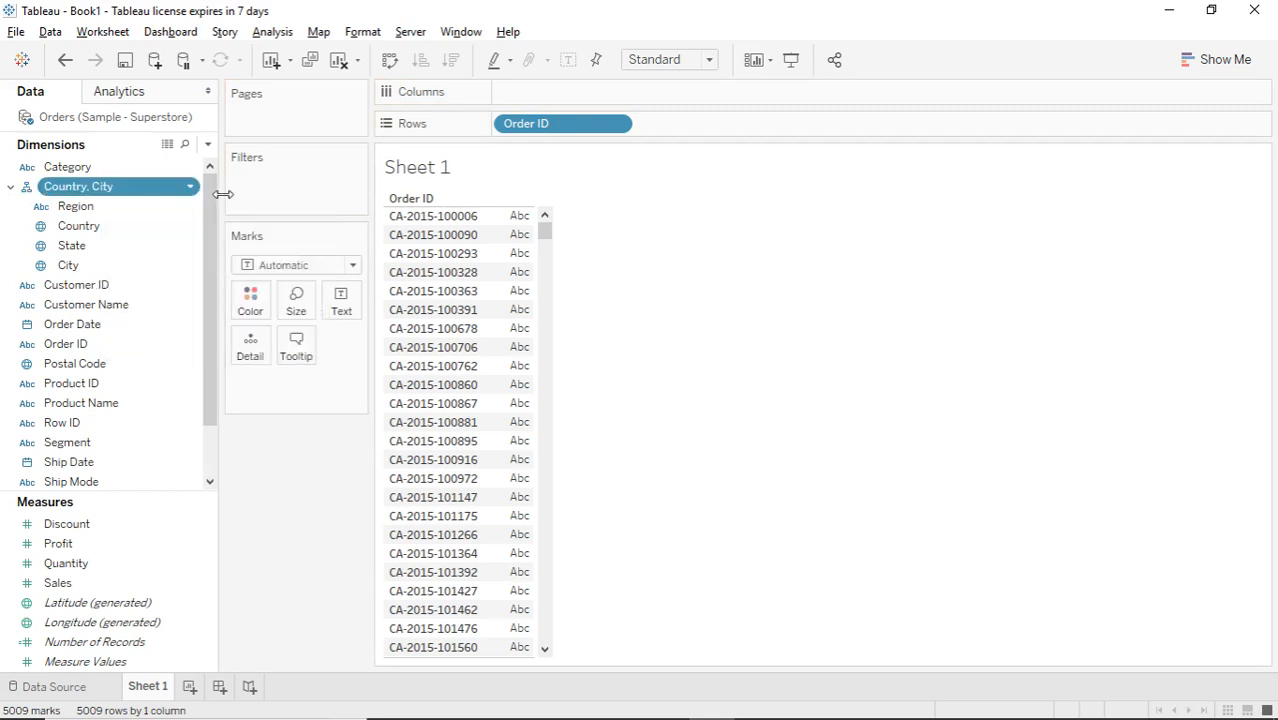
Widen the data pane and place the hierarchy's Region level on Columns.
{"action": "left_click_drag", "start_coordinate": [222, 194], "coordinate": [272, 213]}
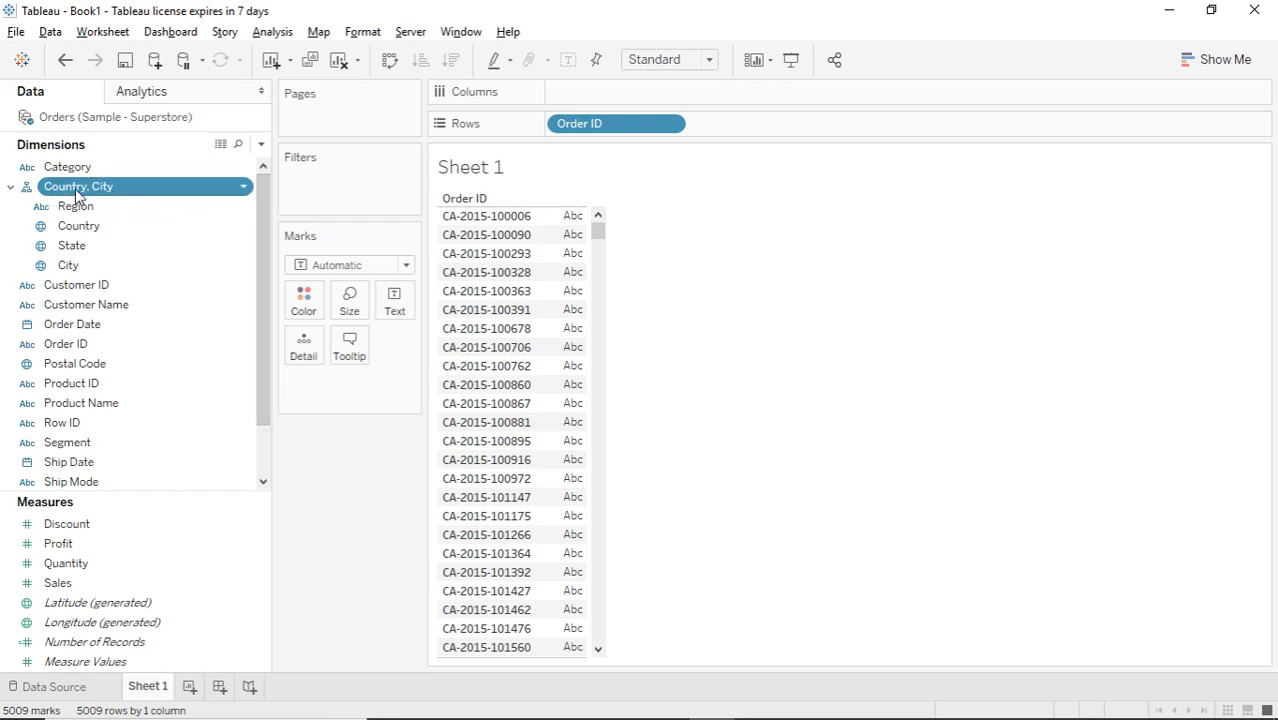
{"action": "left_click_drag", "start_coordinate": [82, 208], "coordinate": [578, 102]}
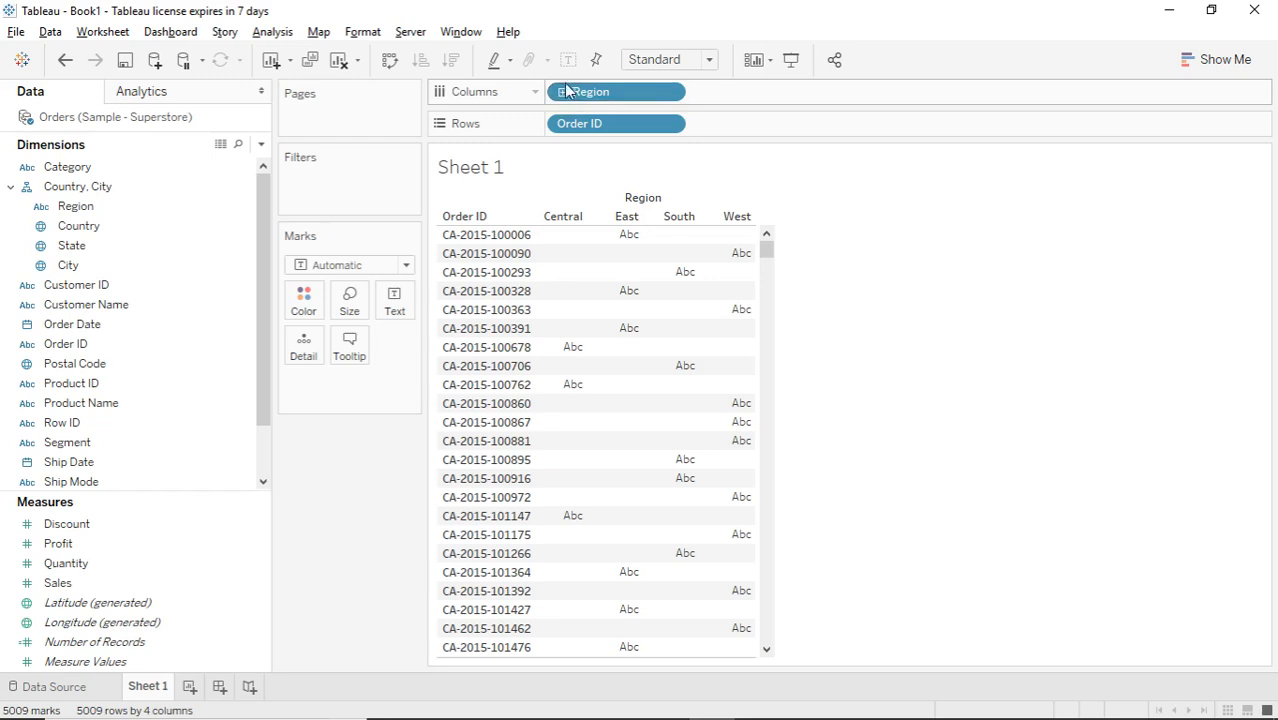
Move Region from Columns to Rows after Order ID and drill it down to the Country level.
{"action": "left_click_drag", "start_coordinate": [568, 95], "coordinate": [704, 133]}
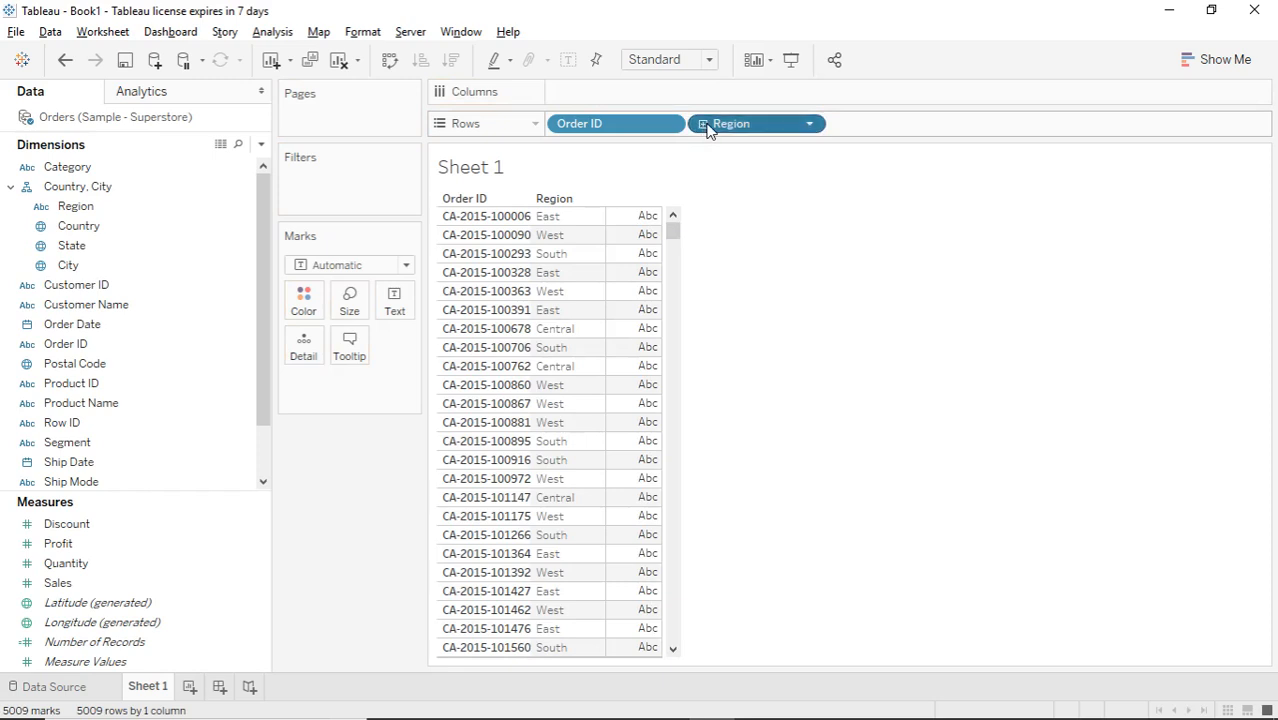
{"action": "left_click", "coordinate": [704, 125]}
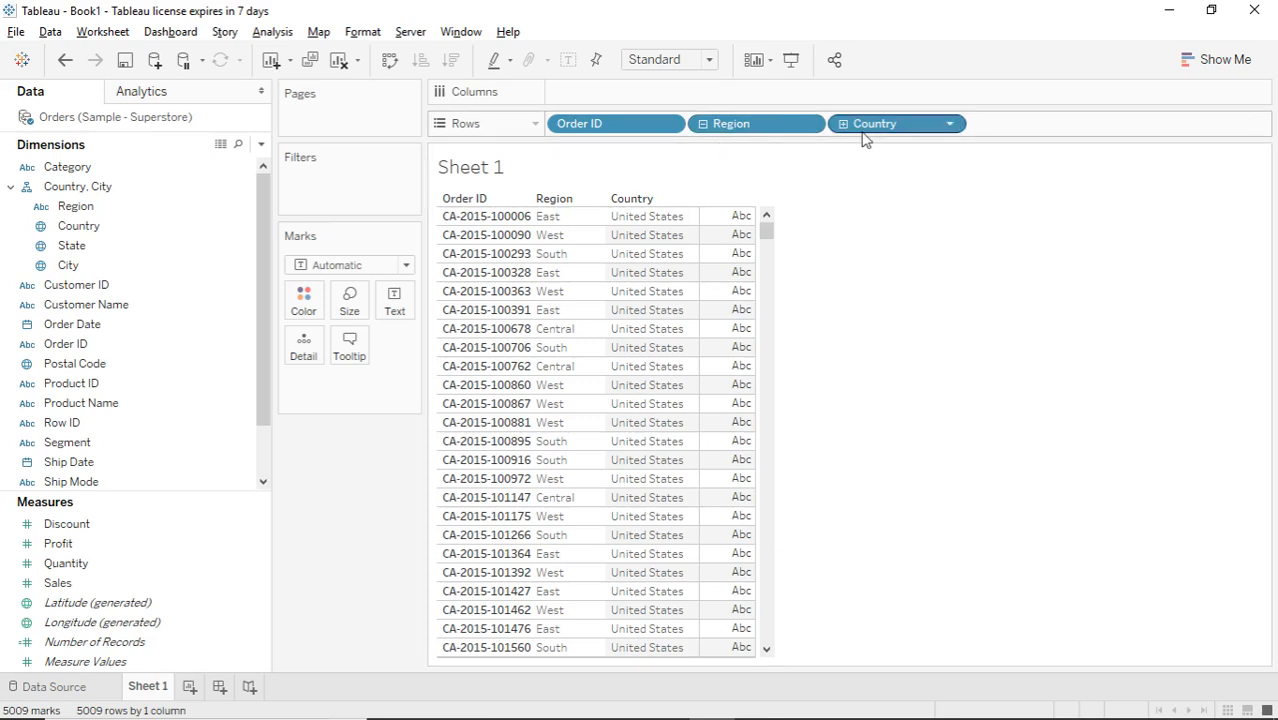
Reorder the Country, City hierarchy so Country sits above Region, and place Country before Region on Rows.
{"action": "left_click", "coordinate": [62, 230]}
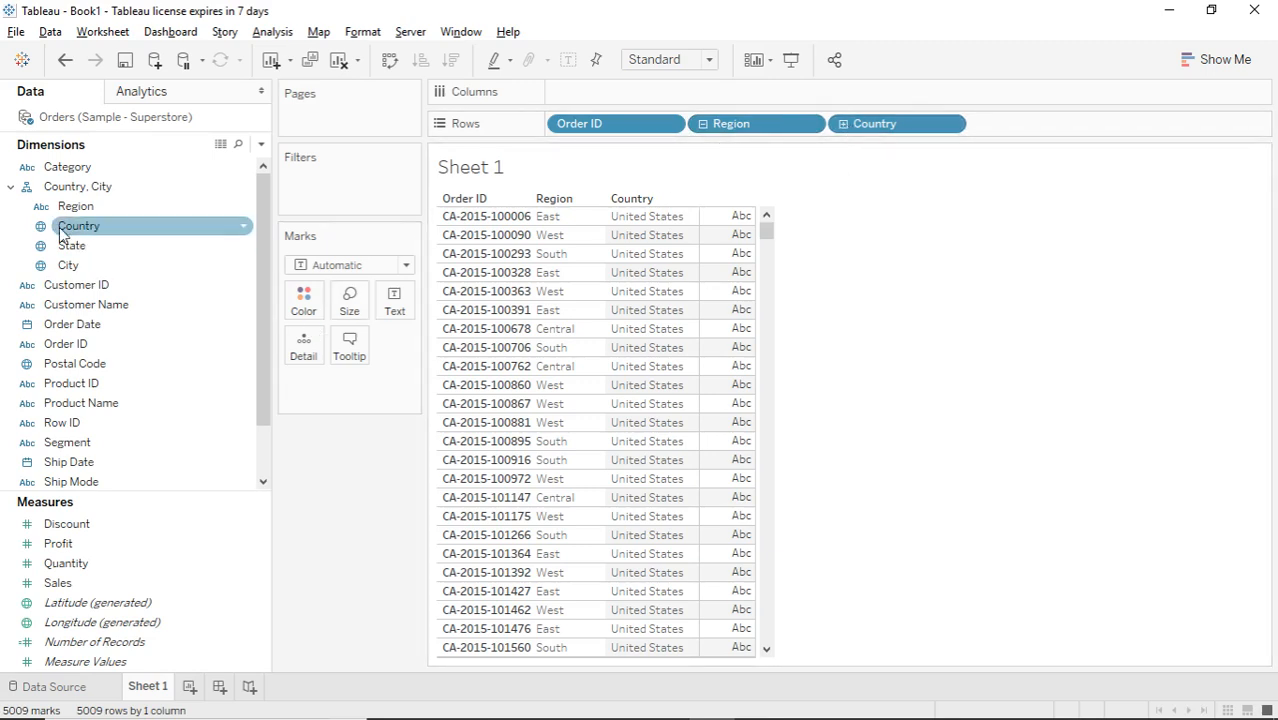
{"action": "left_click_drag", "start_coordinate": [62, 230], "coordinate": [240, 286]}
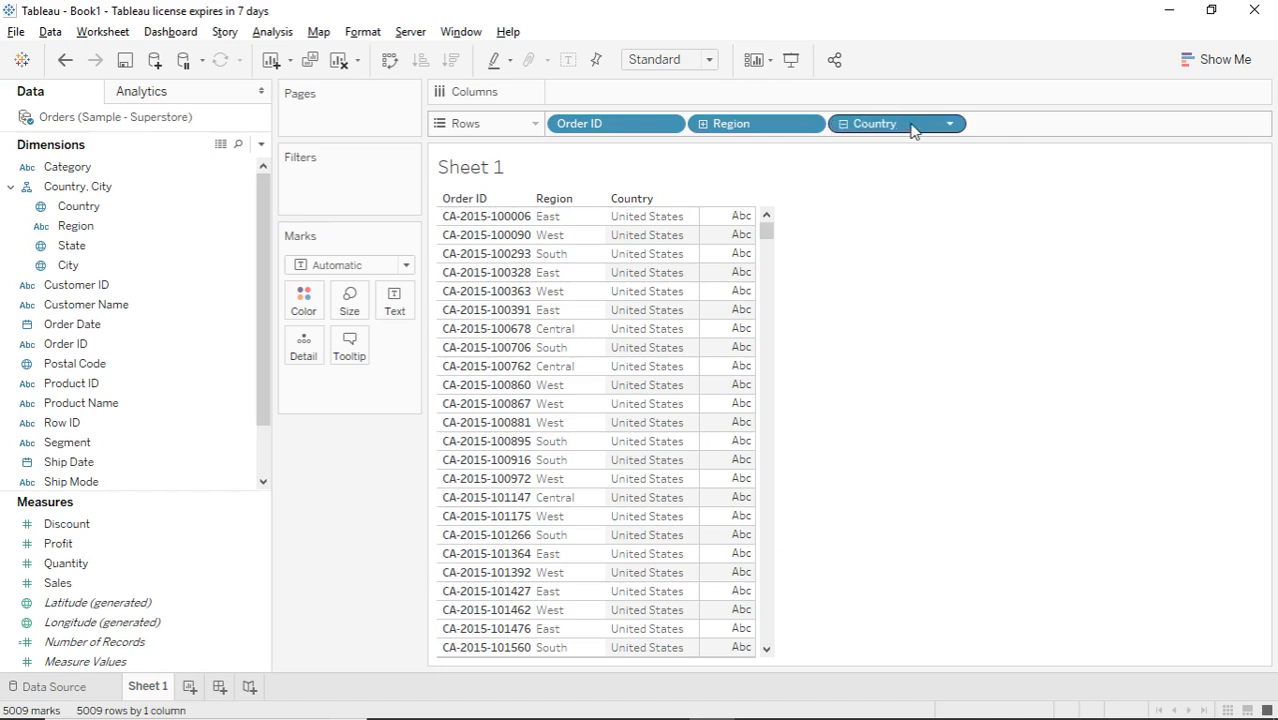
{"action": "right_click", "coordinate": [912, 130]}
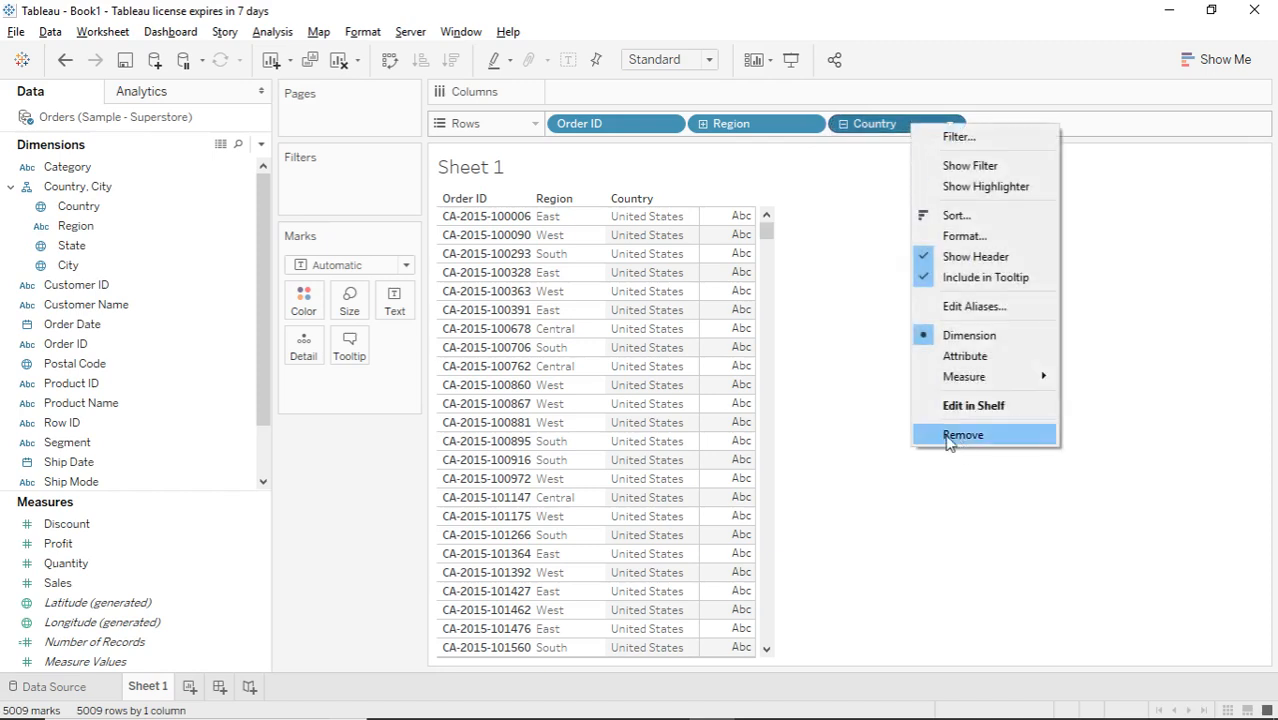
{"action": "left_click", "coordinate": [860, 128]}
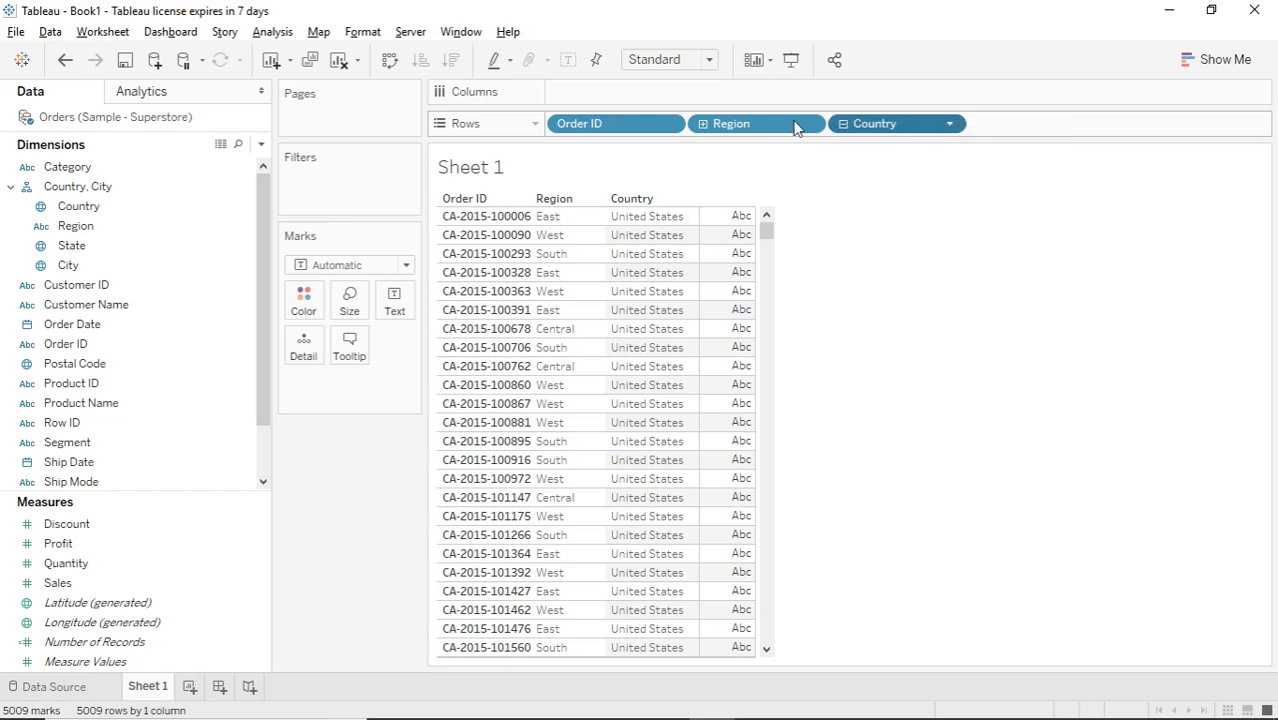
{"action": "left_click", "coordinate": [796, 127]}
{"action": "mouse_move", "coordinate": [972, 125]}
{"action": "left_mouse_down"}
{"action": "mouse_move", "coordinate": [1013, 126]}
{"action": "mouse_move", "coordinate": [895, 91]}
{"action": "mouse_move", "coordinate": [779, 105]}
{"action": "mouse_move", "coordinate": [708, 131]}
{"action": "left_mouse_up"}
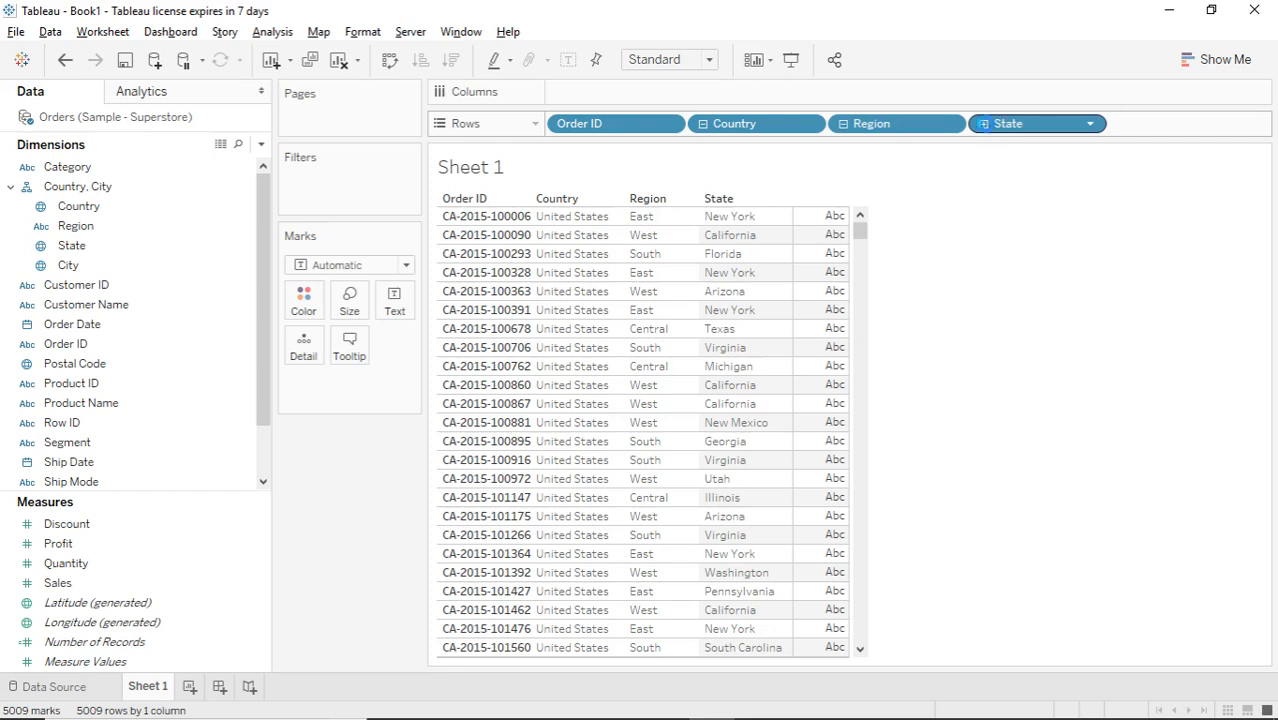
Drill State down to City on Rows and collapse the whole hierarchy back to the Country level.
{"action": "left_click", "coordinate": [985, 125]}
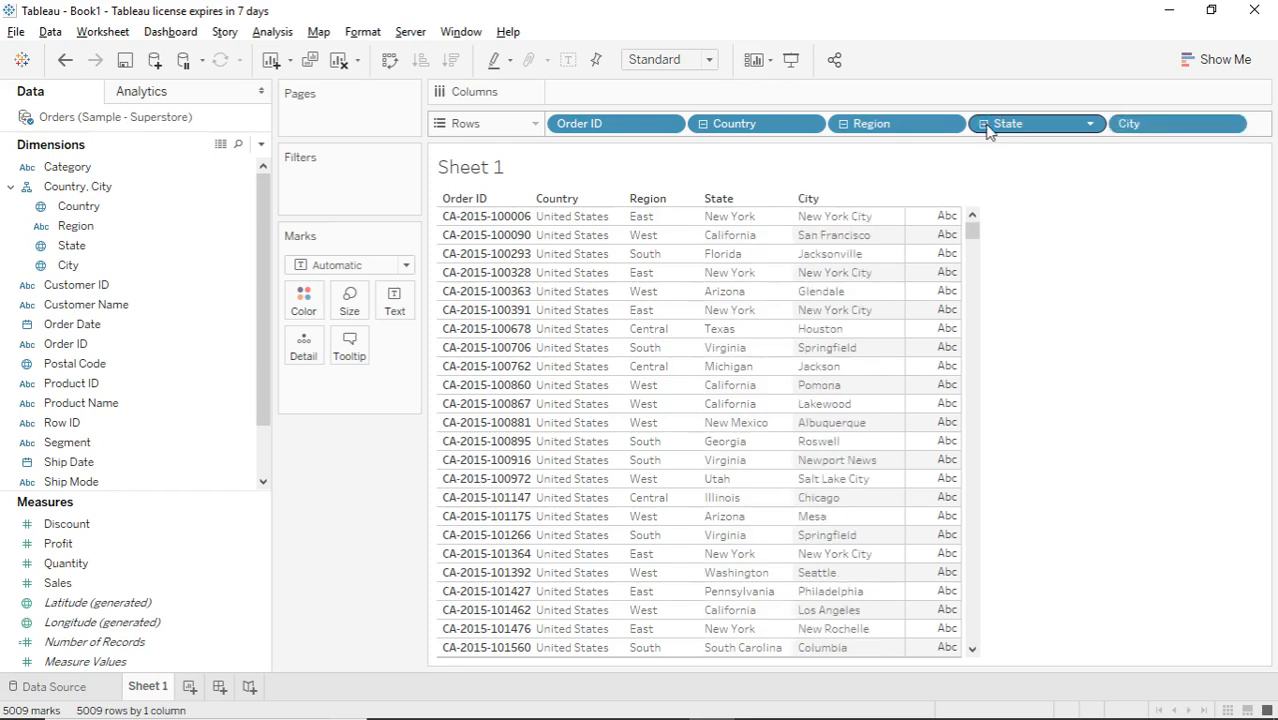
{"action": "left_click", "coordinate": [703, 125]}
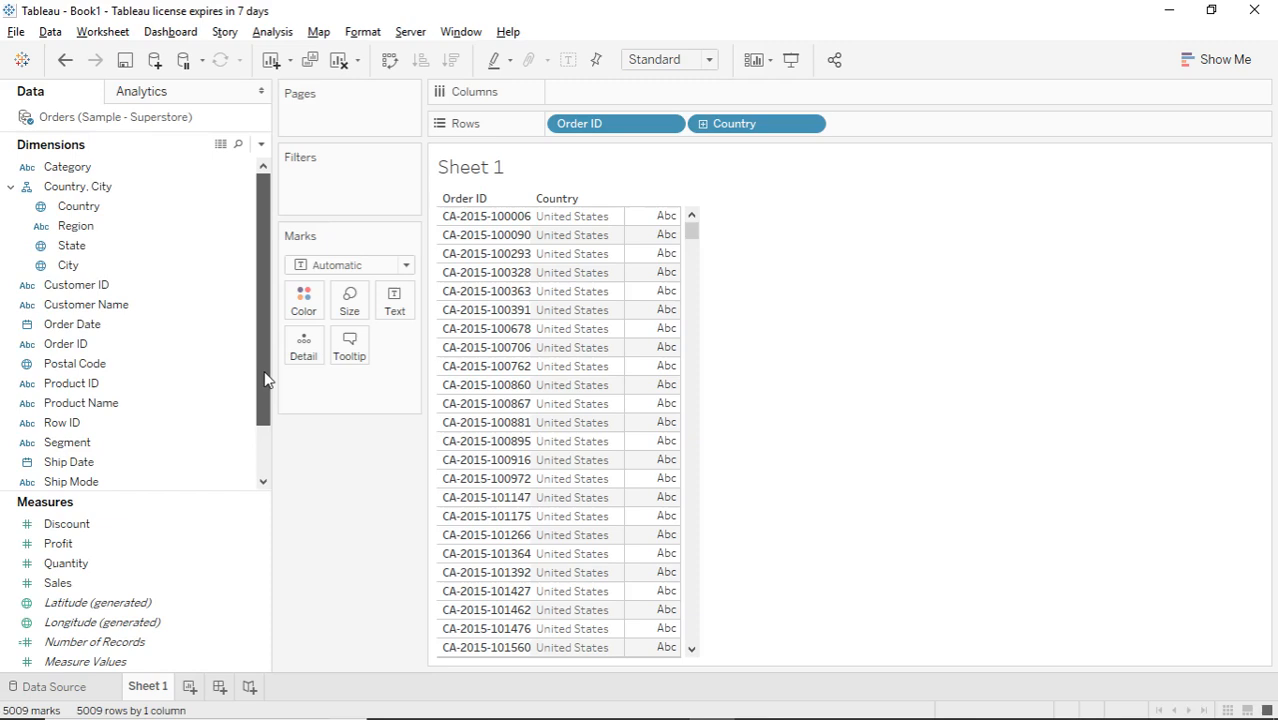
{"action": "left_click_drag", "start_coordinate": [264, 378], "coordinate": [262, 334]}
{"action": "left_click", "coordinate": [197, 249]}
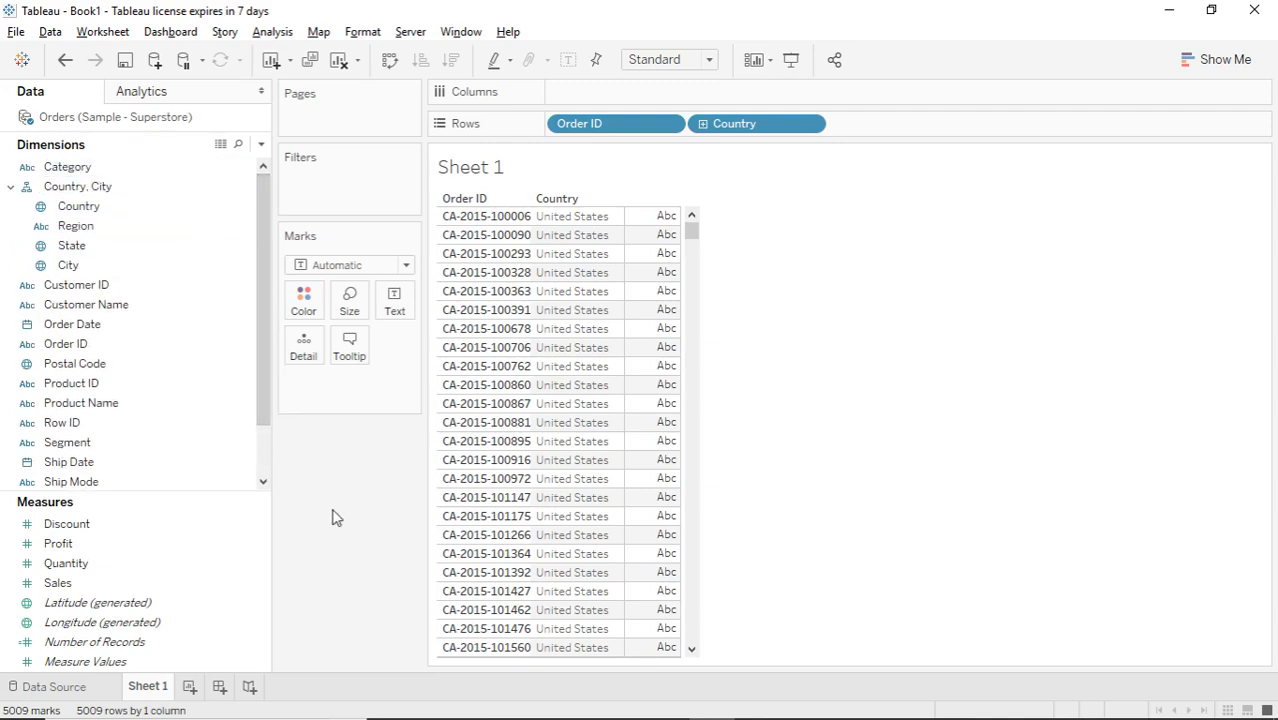